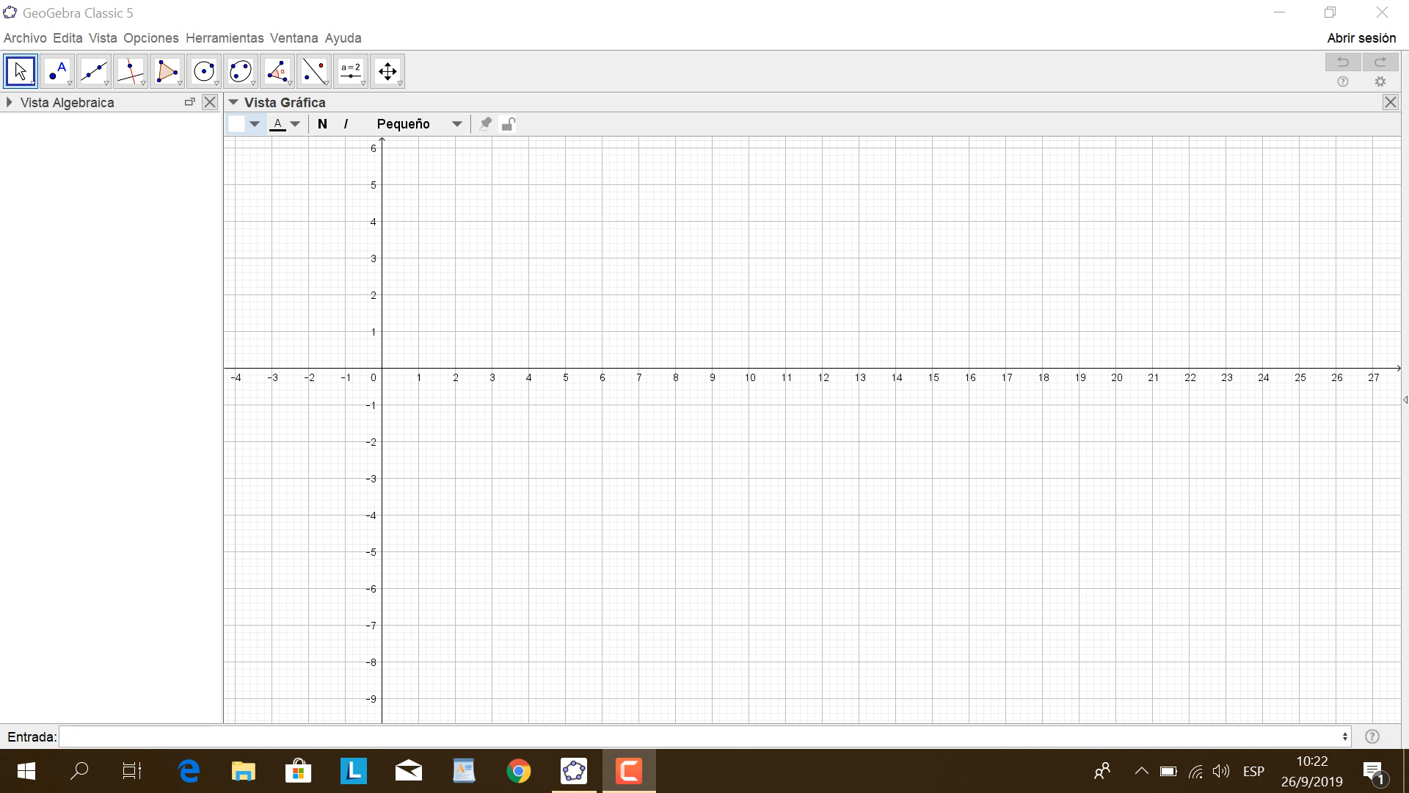
{"action": "left_click", "coordinate": [253, 123]}
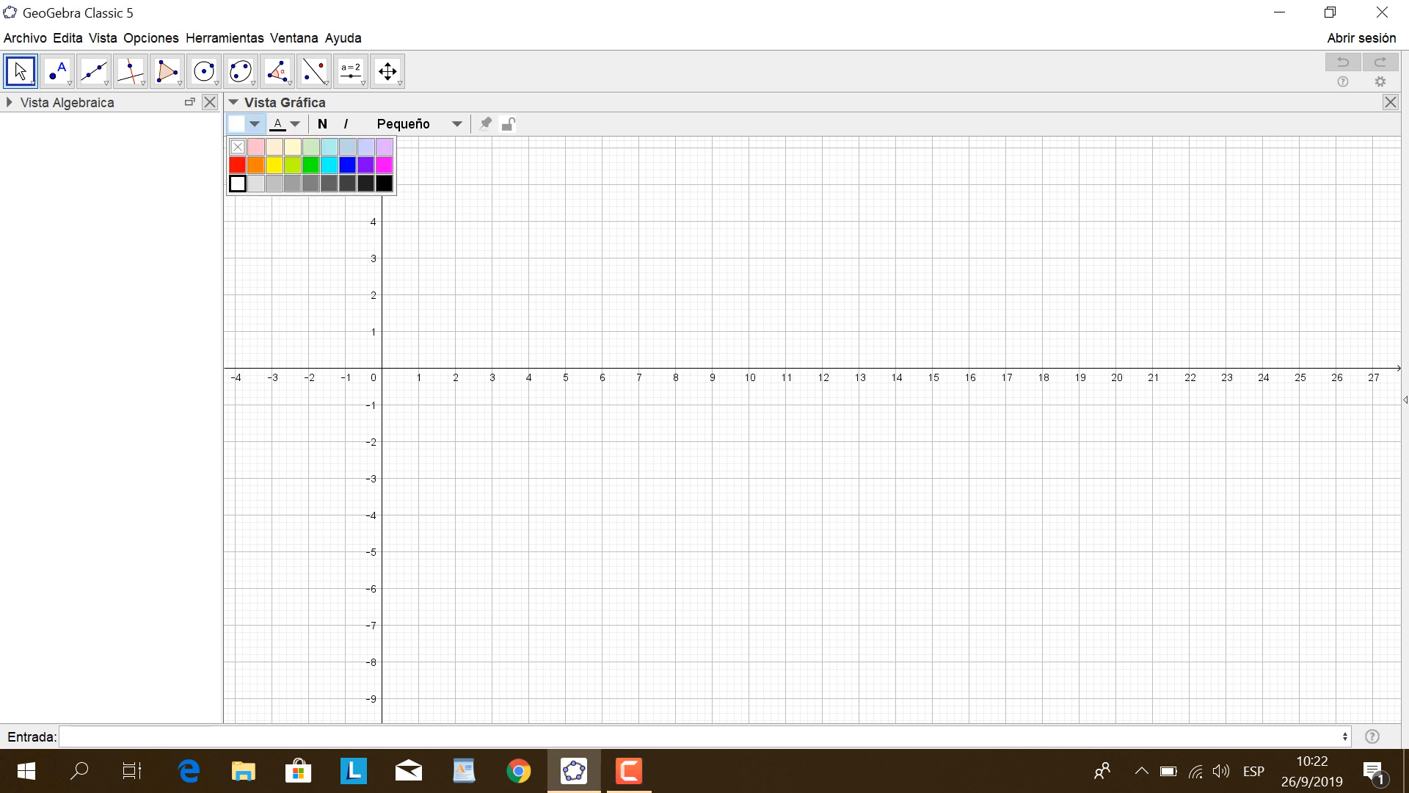
{"action": "left_click", "coordinate": [233, 102]}
{"action": "left_click", "coordinate": [233, 103]}
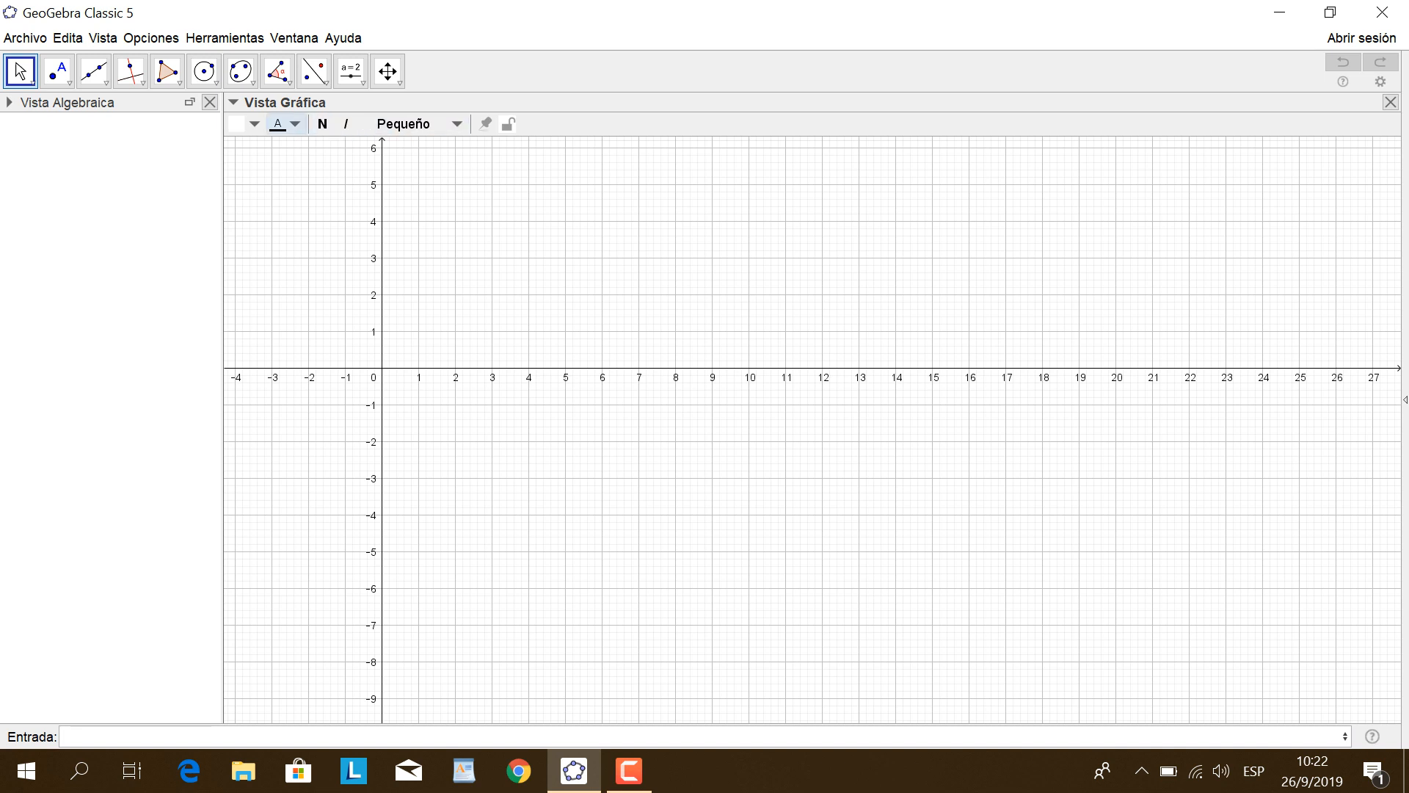
{"action": "left_click", "coordinate": [286, 123]}
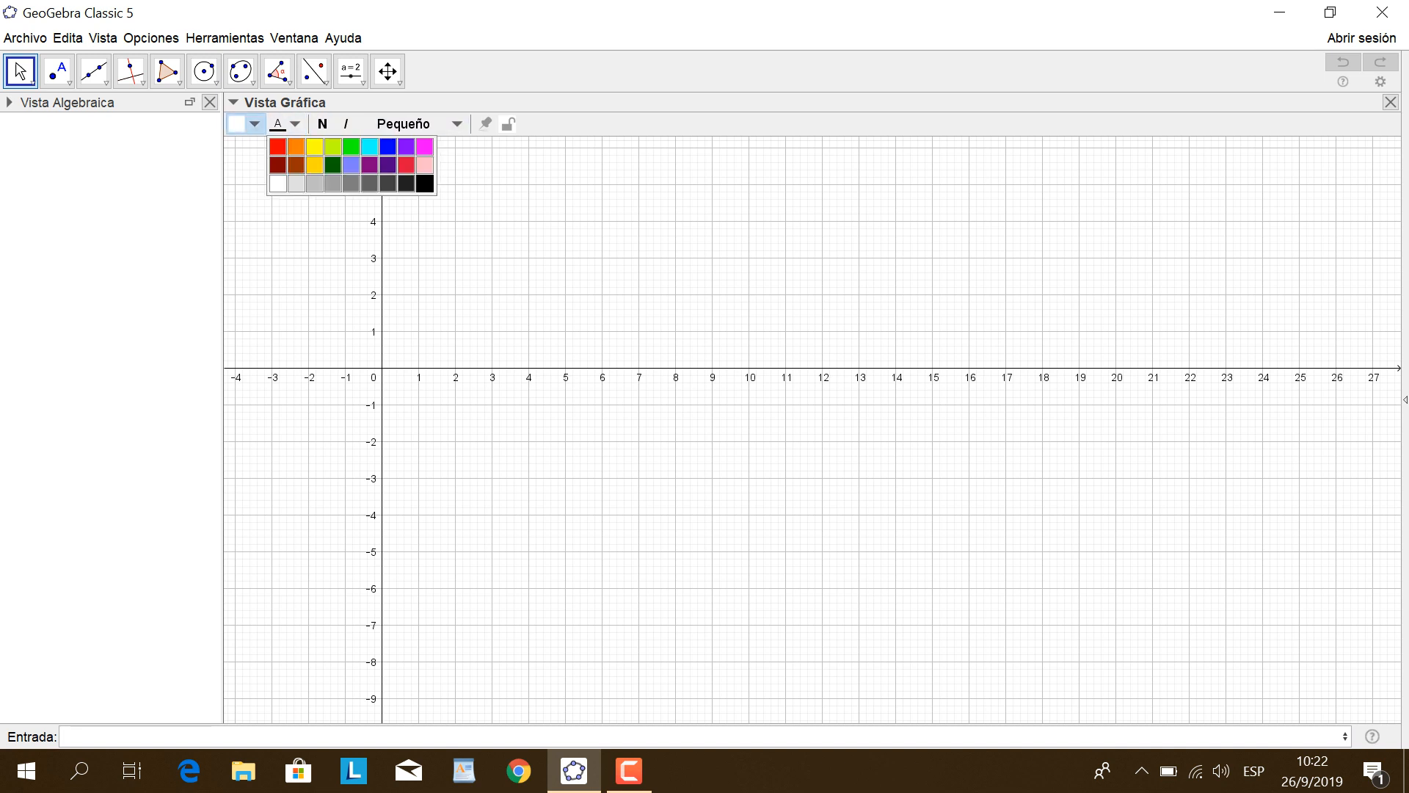
{"action": "left_click", "coordinate": [246, 123]}
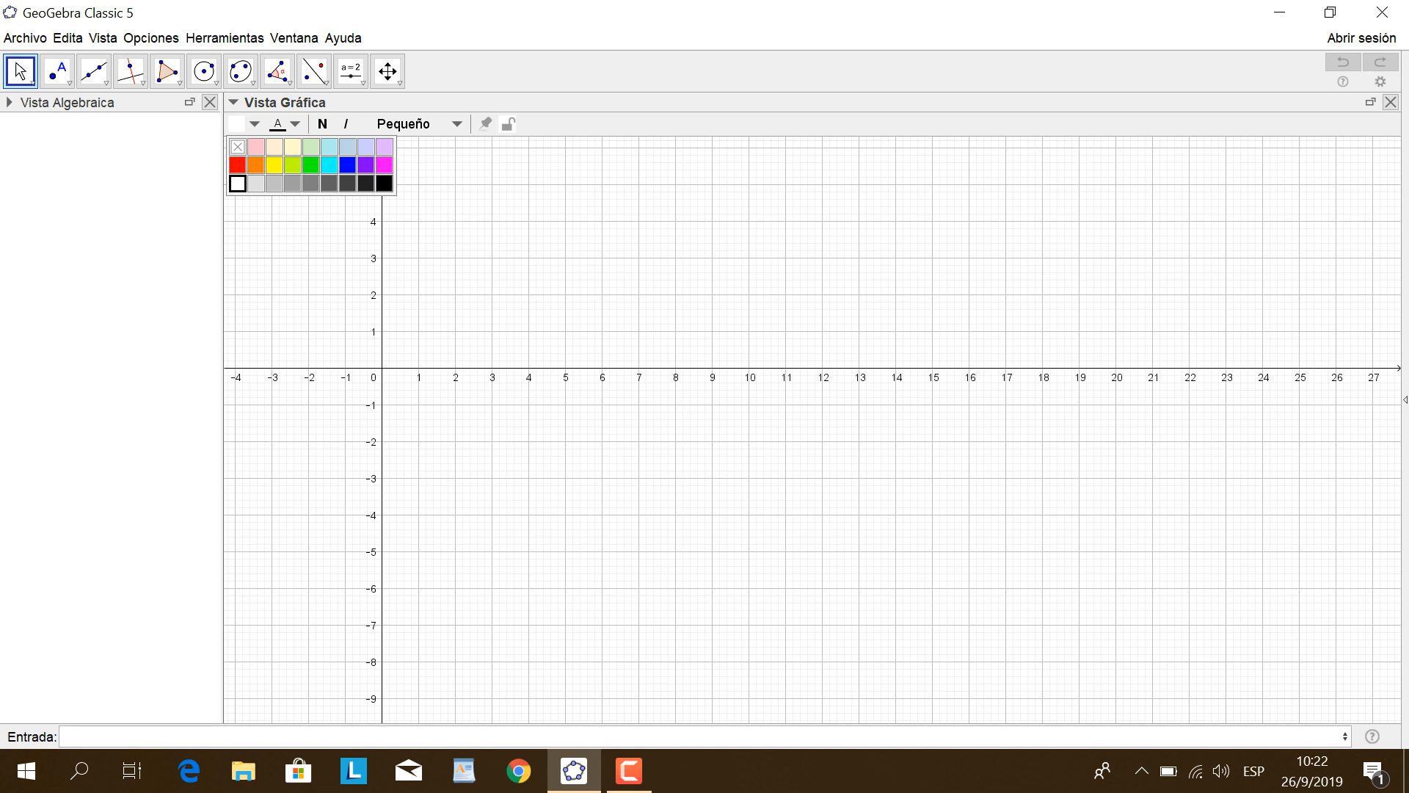
{"action": "left_click", "coordinate": [414, 124]}
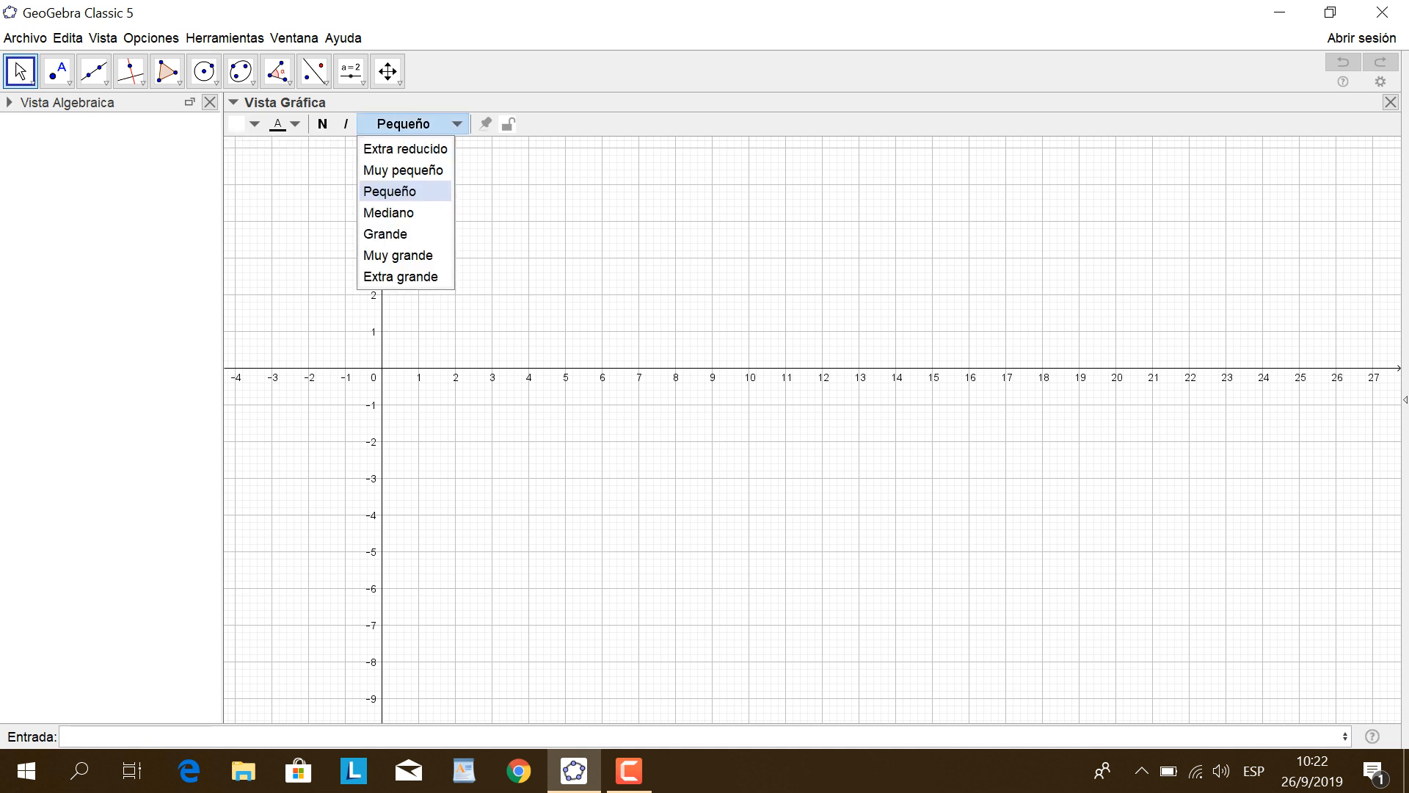
{"action": "key", "text": "Escape"}
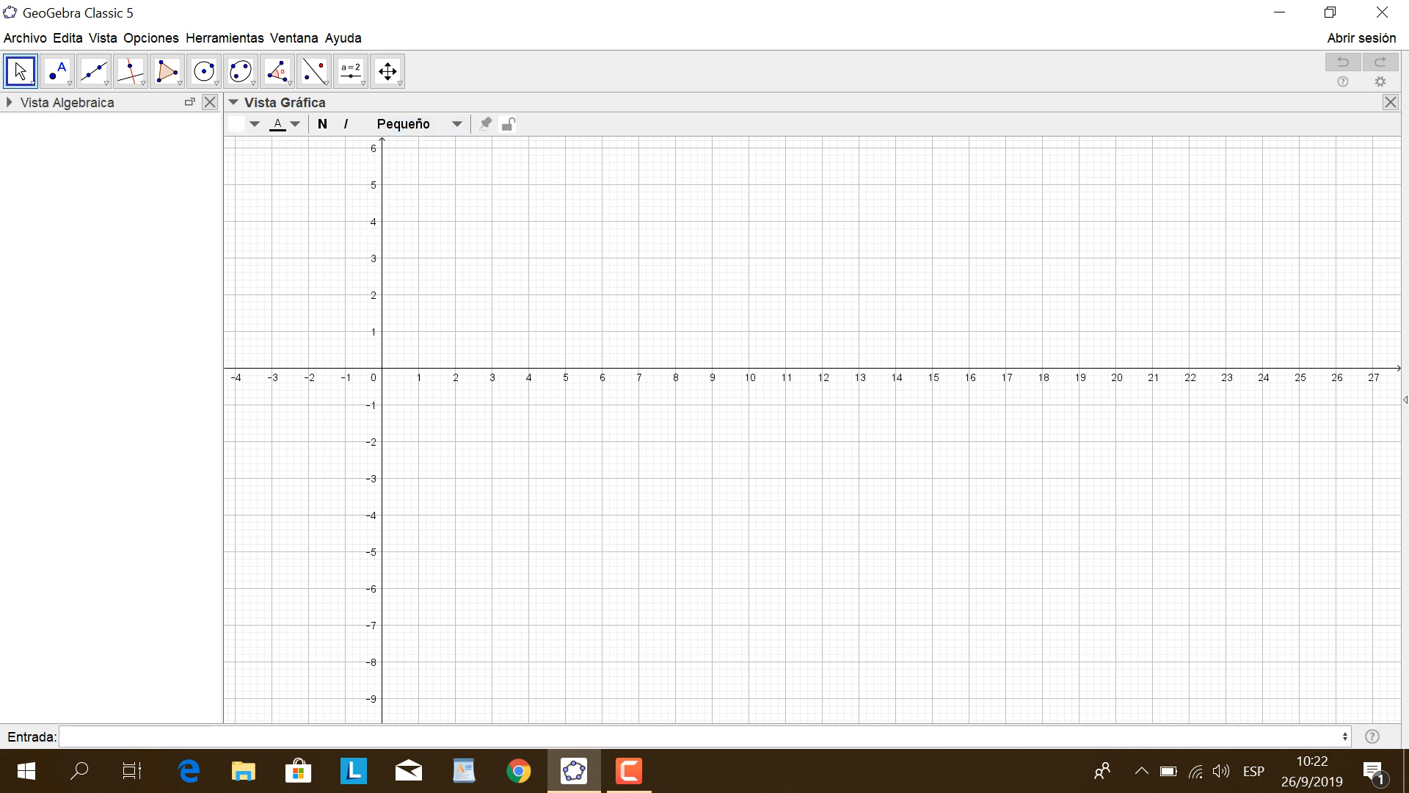
Hide the coordinate axes in the graphics view, keeping the grid.
{"action": "right_click", "coordinate": [523, 368]}
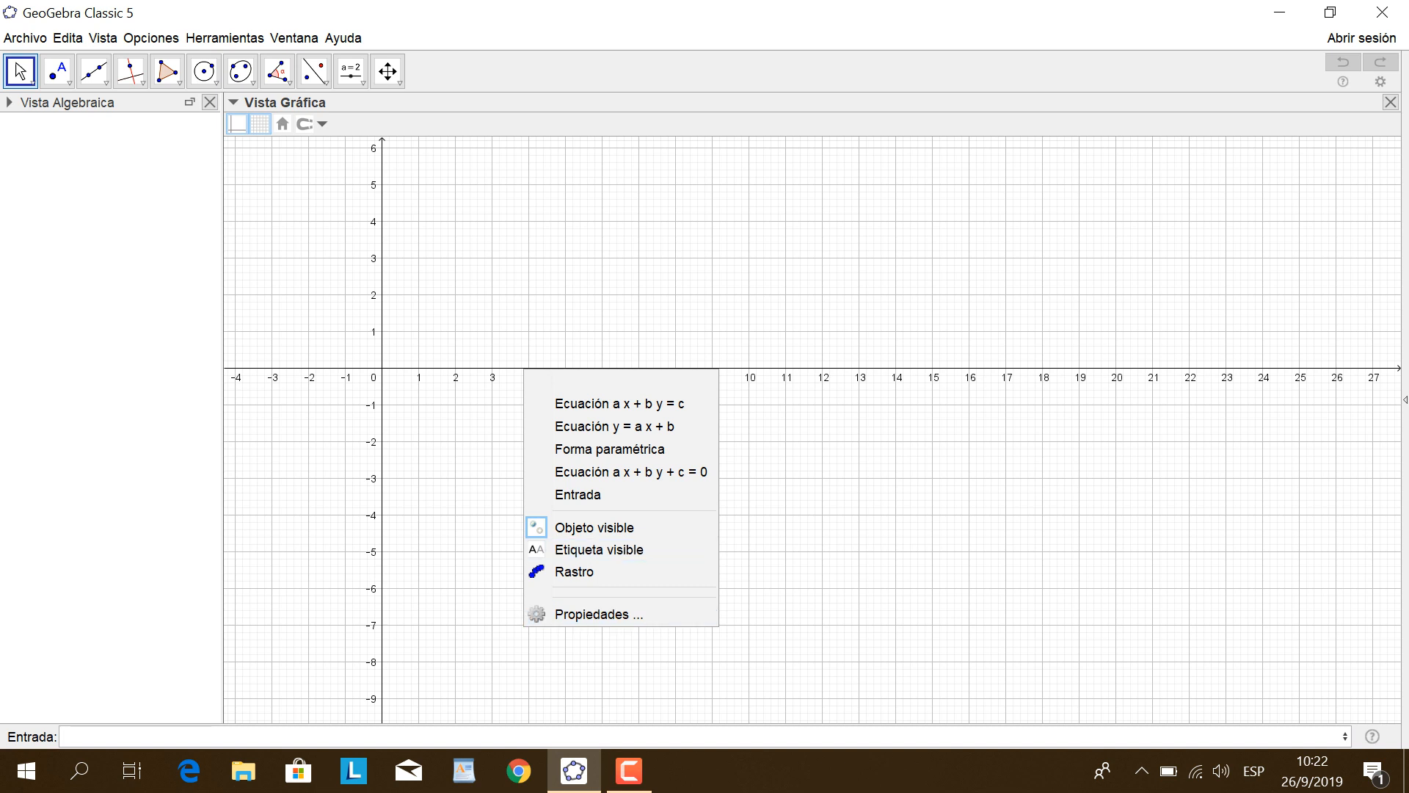
{"action": "left_click", "coordinate": [237, 124]}
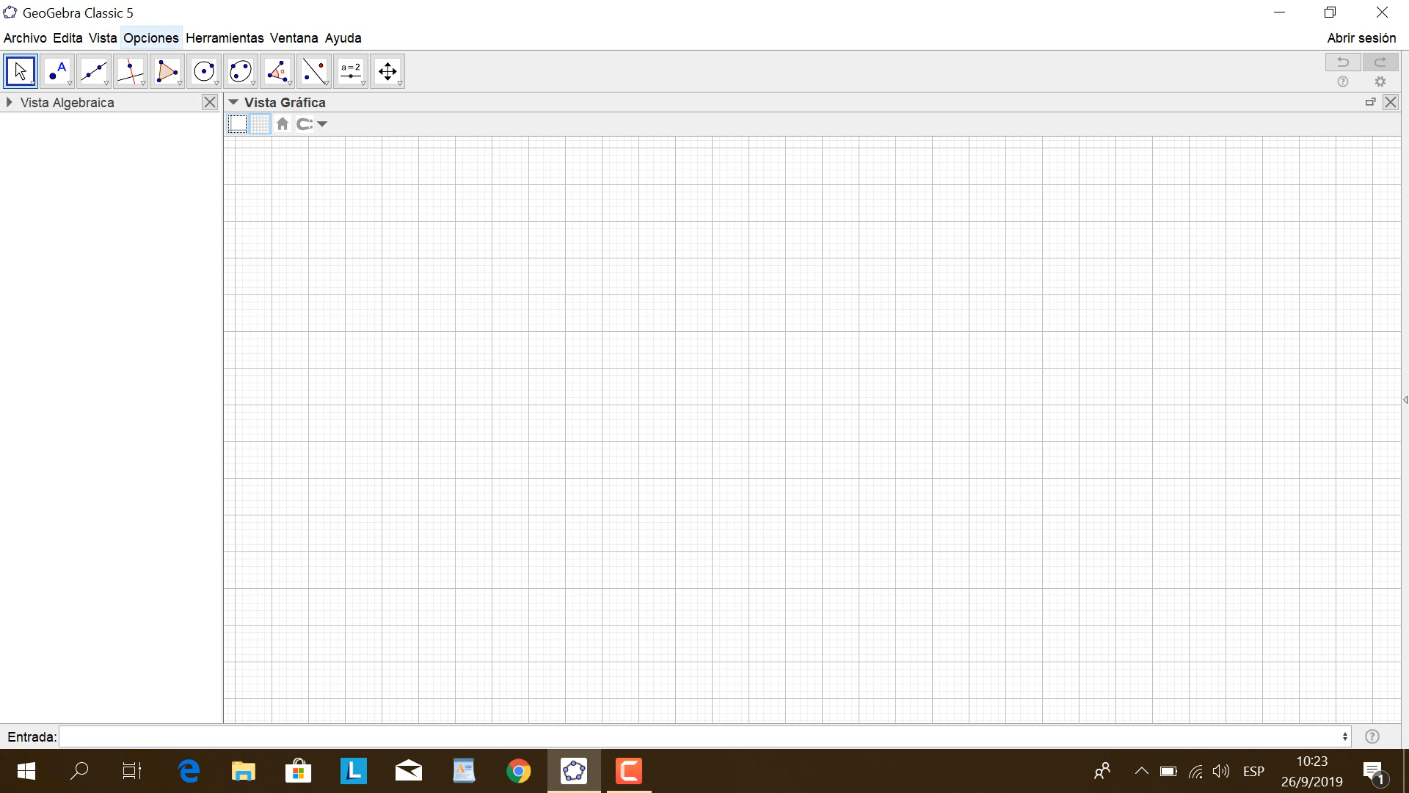
Draw a horizontal segment of given length 7 starting from a new point at (2, -2).
{"action": "left_click", "coordinate": [94, 71]}
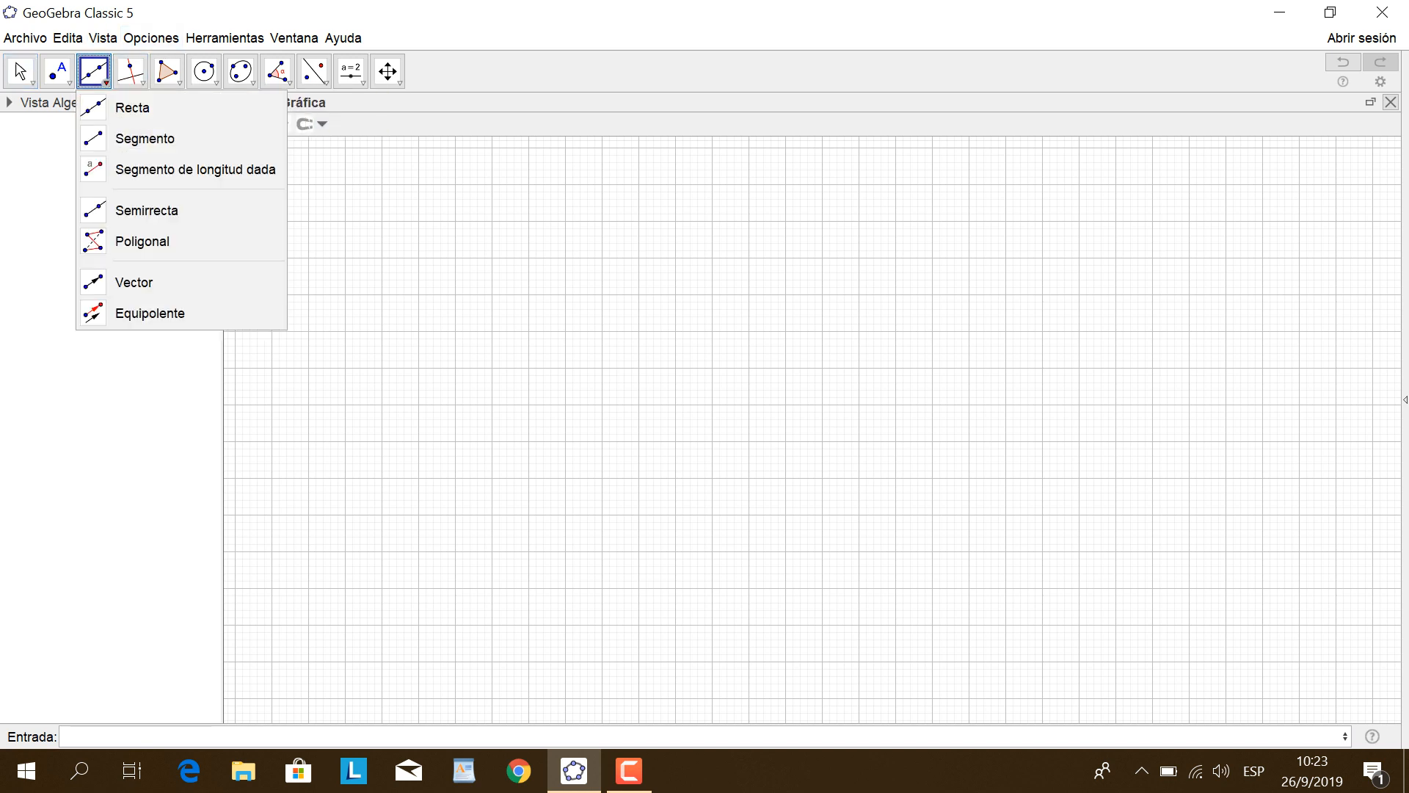
{"action": "left_click", "coordinate": [146, 169]}
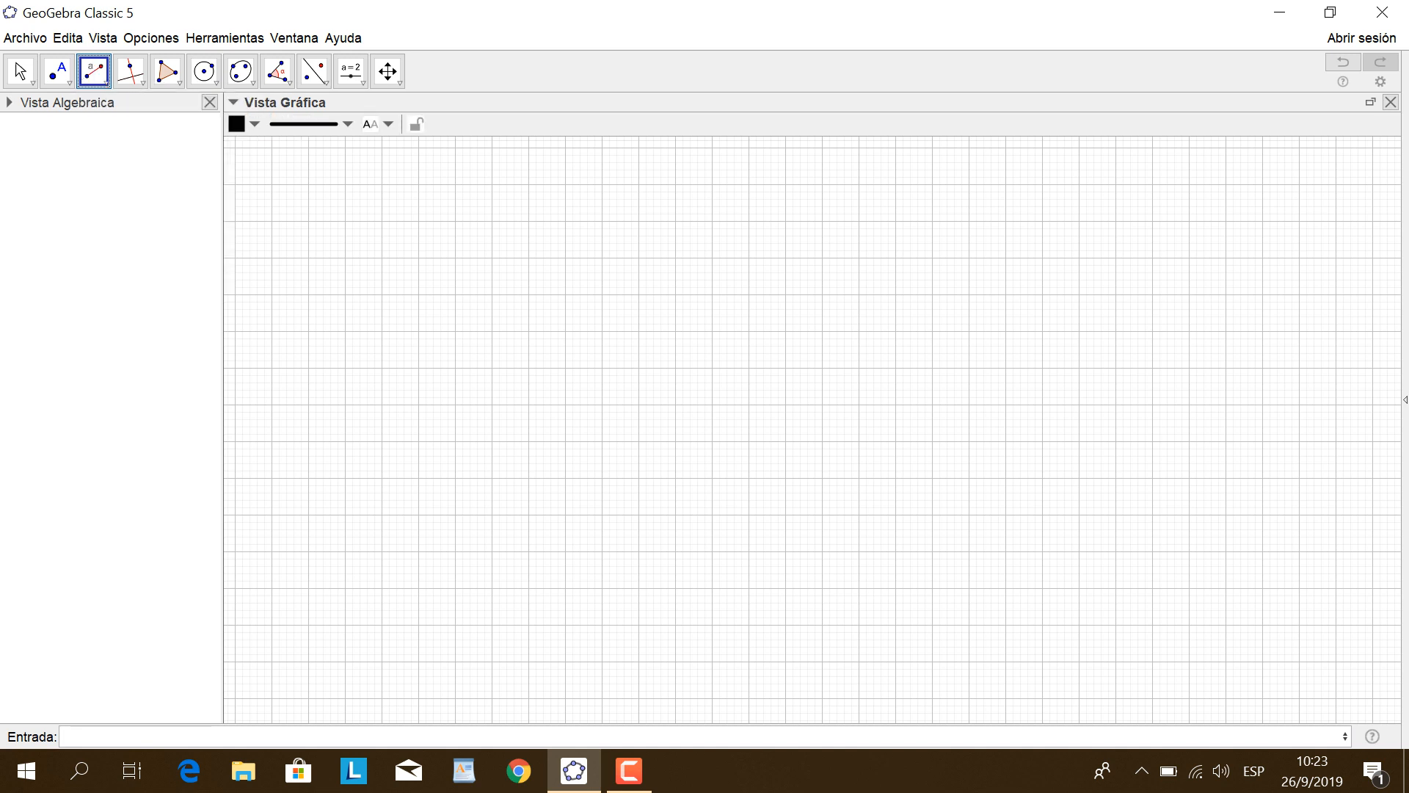
{"action": "left_click", "coordinate": [455, 440]}
{"action": "type", "text": "7"}
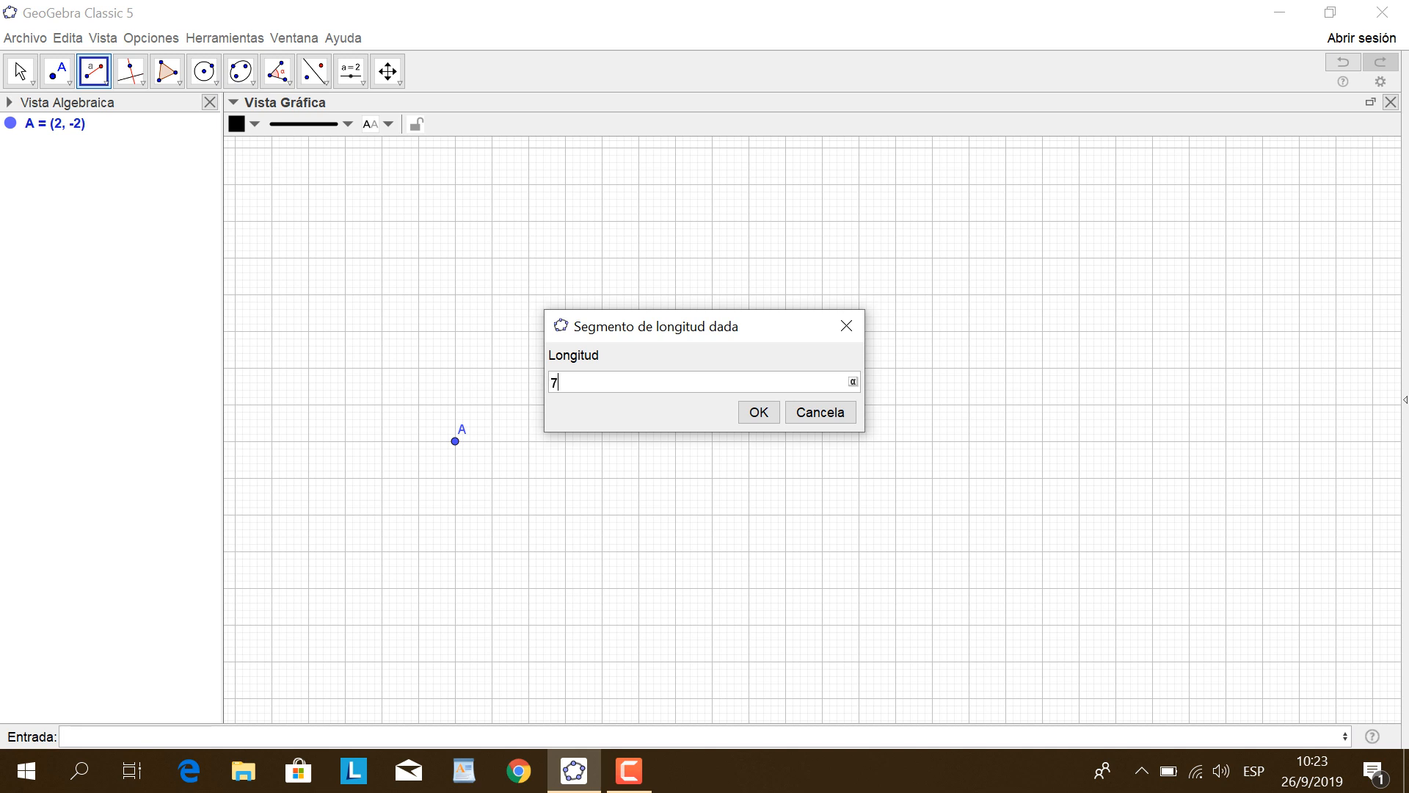
{"action": "key", "text": "Return"}
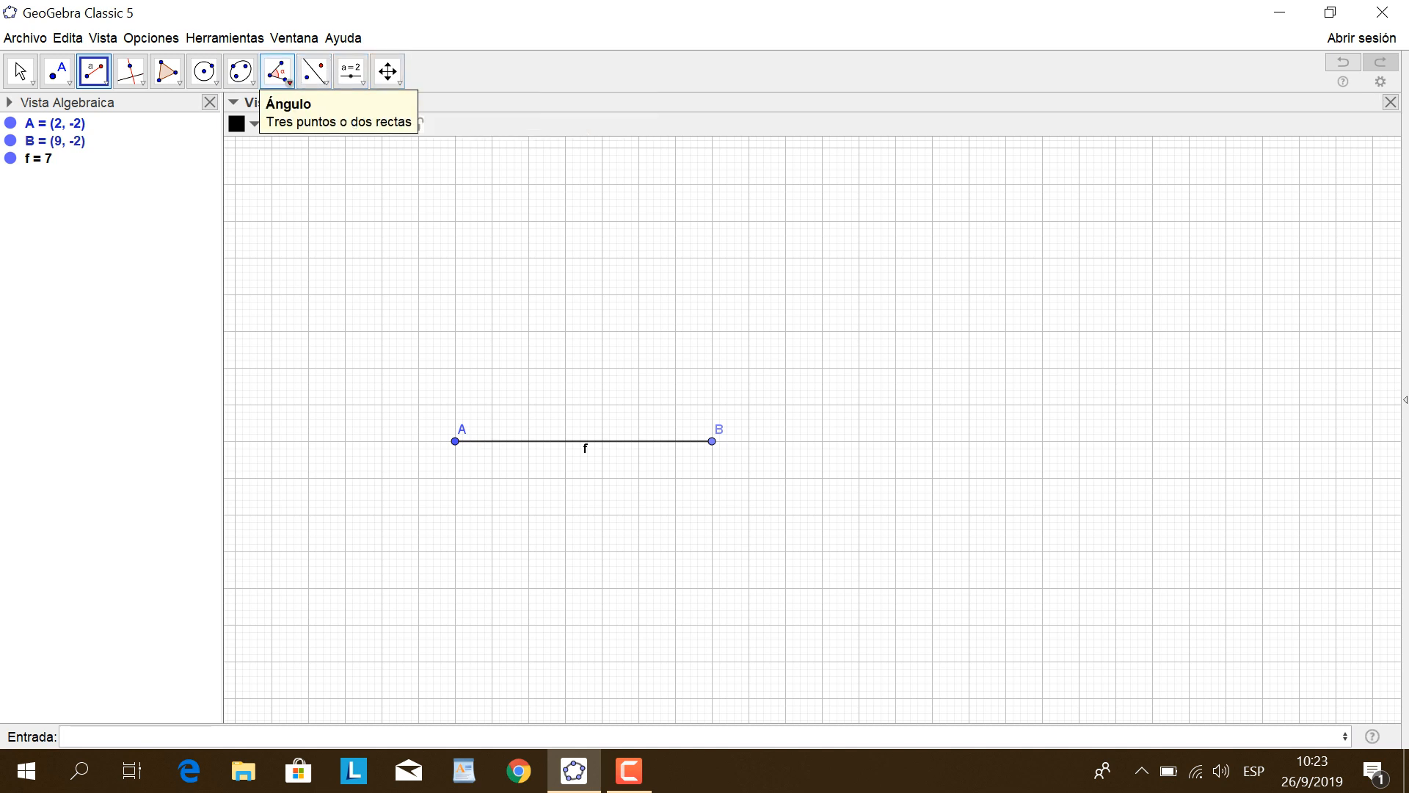
Construct a 55° counterclockwise angle with its vertex at A, measured from point B.
{"action": "left_click", "coordinate": [278, 71]}
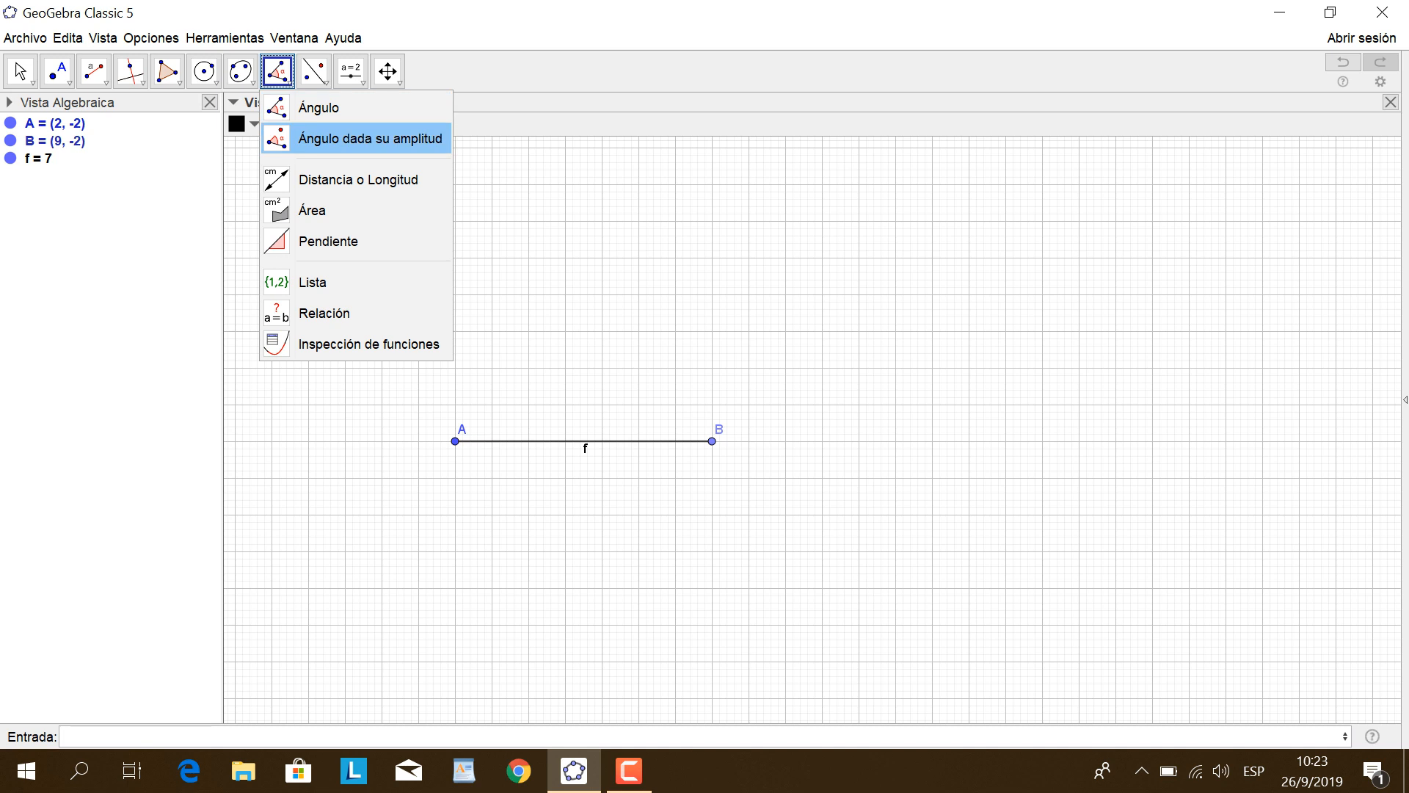
{"action": "left_click", "coordinate": [353, 138]}
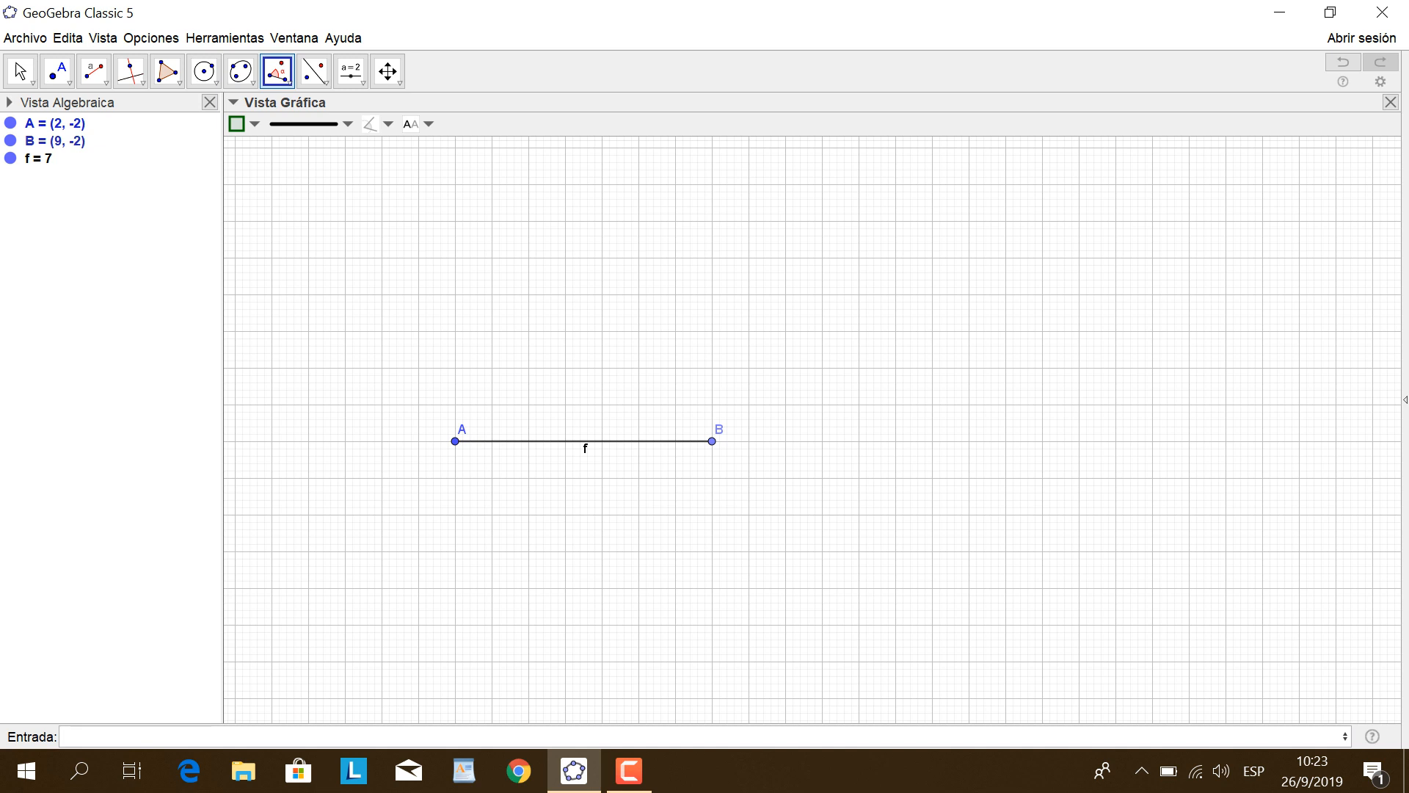
{"action": "left_click", "coordinate": [712, 441]}
{"action": "left_click", "coordinate": [455, 441]}
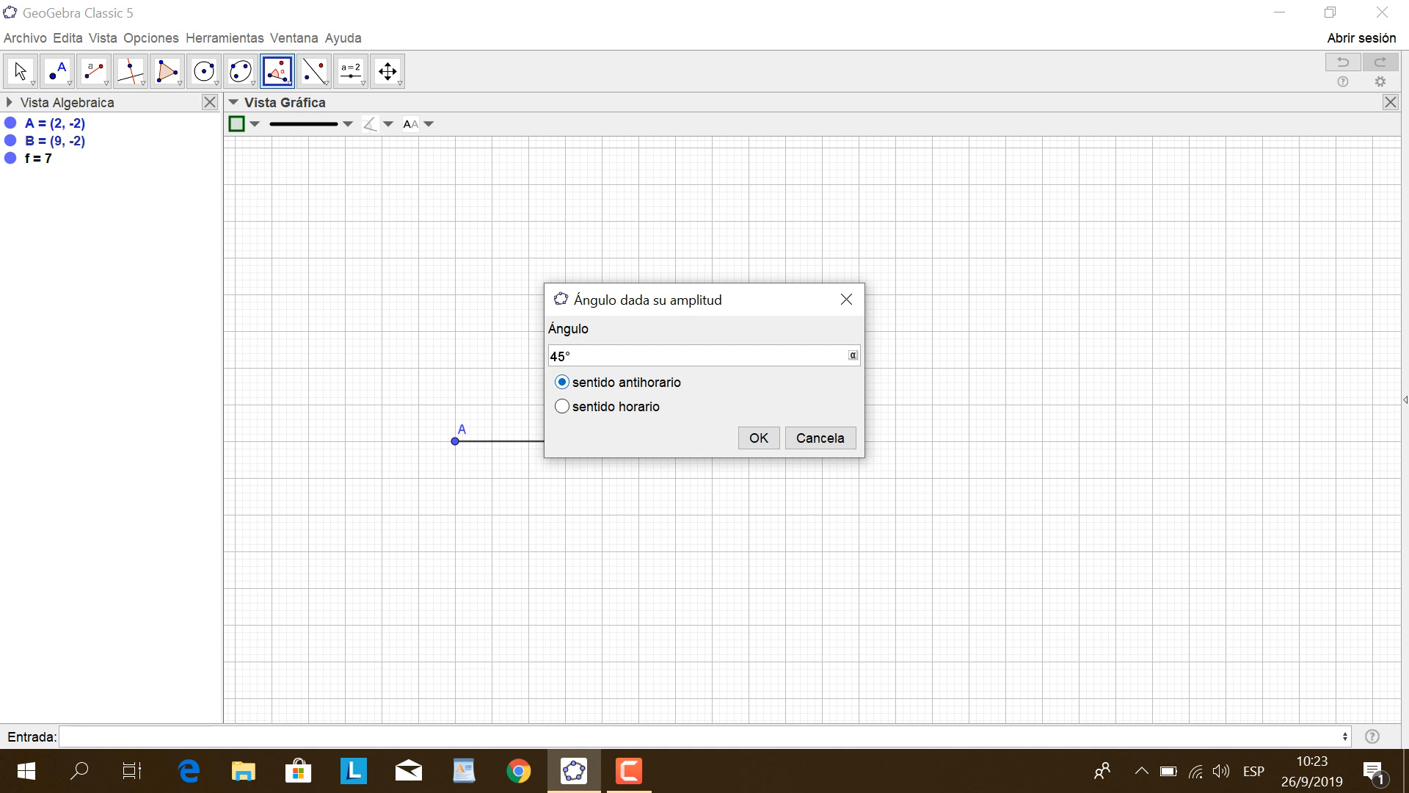
{"action": "key", "text": "BackSpace"}
{"action": "key", "text": "BackSpace"}
{"action": "type", "text": "55"}
{"action": "key", "text": "Return"}
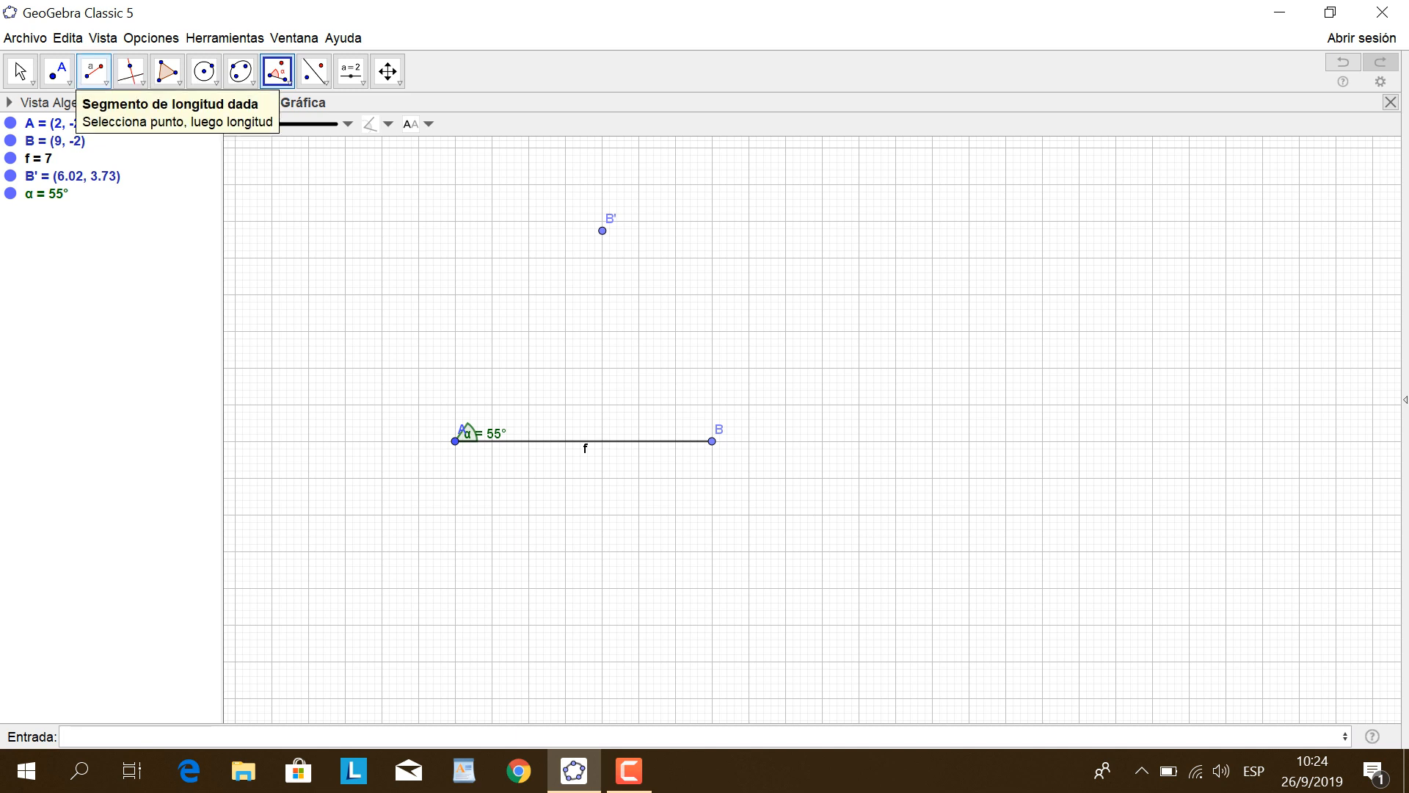
Draw a ray from A through the rotated point B' and discard the extra ray started at A.
{"action": "left_click", "coordinate": [93, 71]}
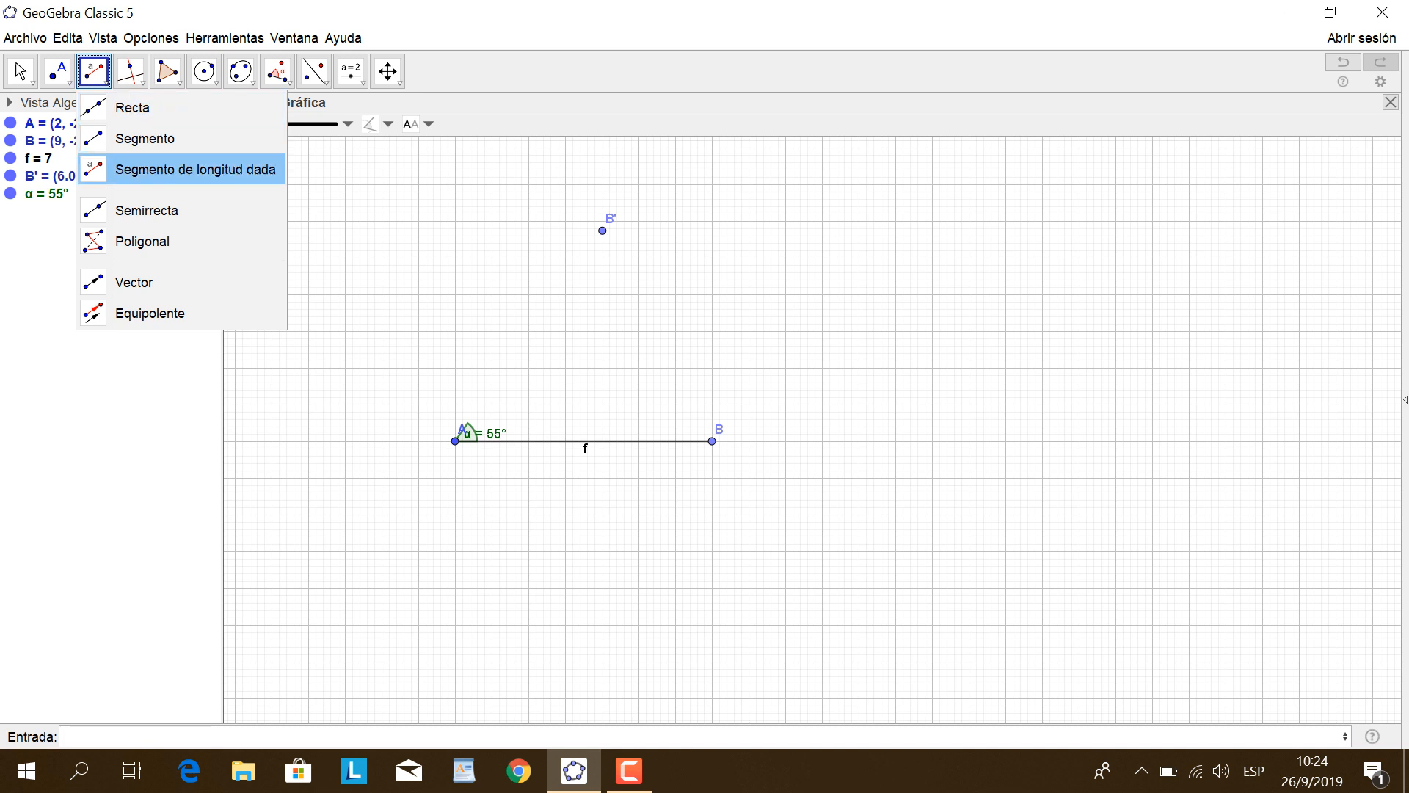
{"action": "left_click", "coordinate": [147, 210]}
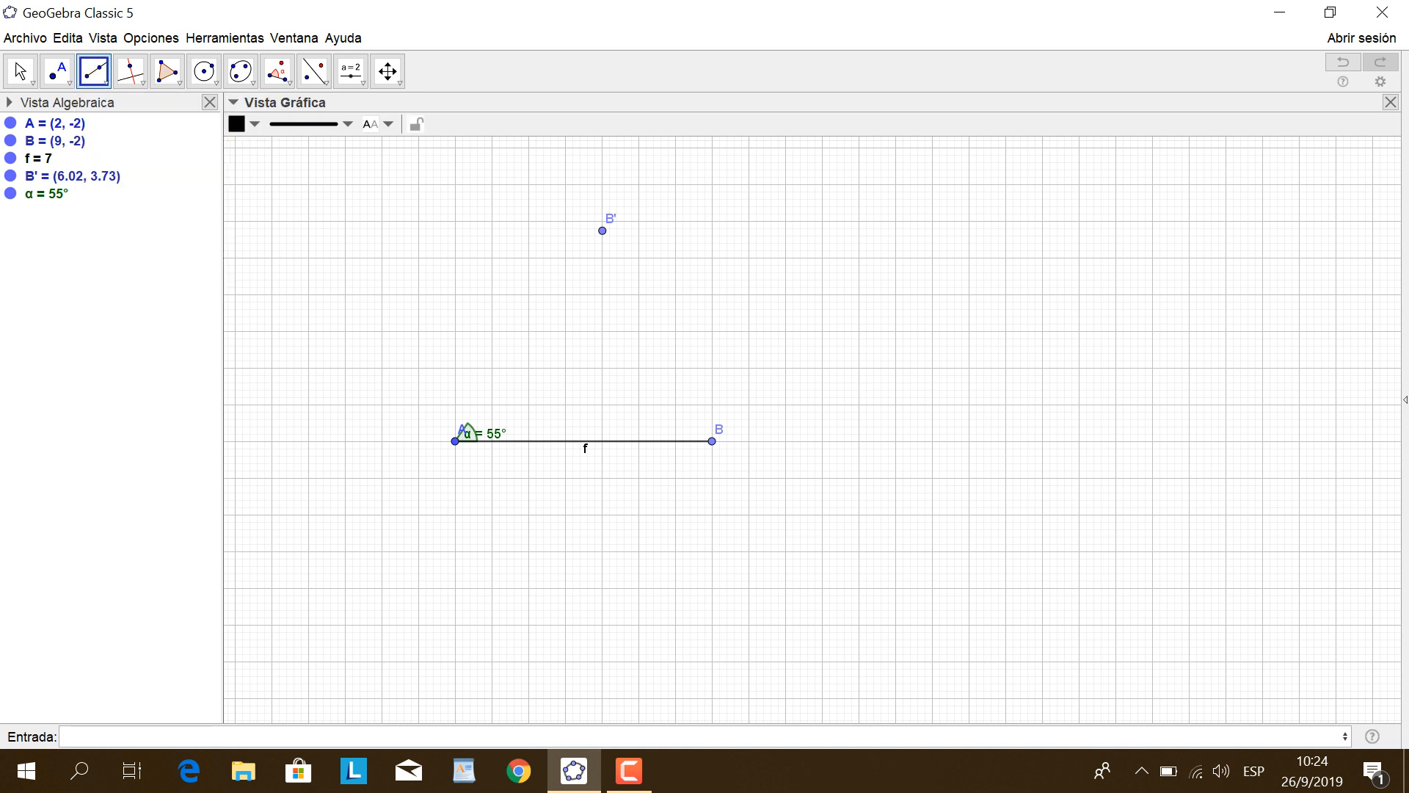
{"action": "left_click", "coordinate": [455, 441]}
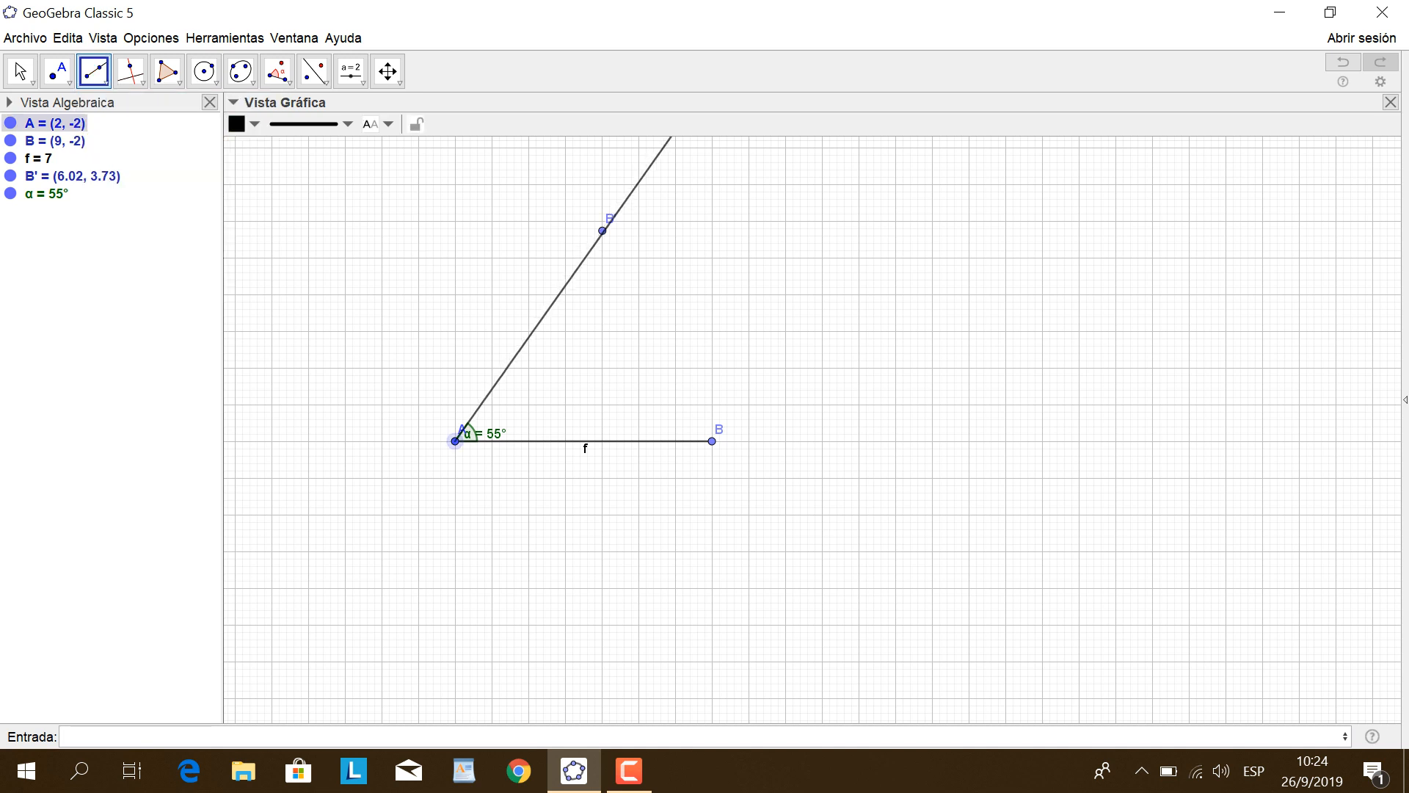
{"action": "left_click", "coordinate": [602, 230]}
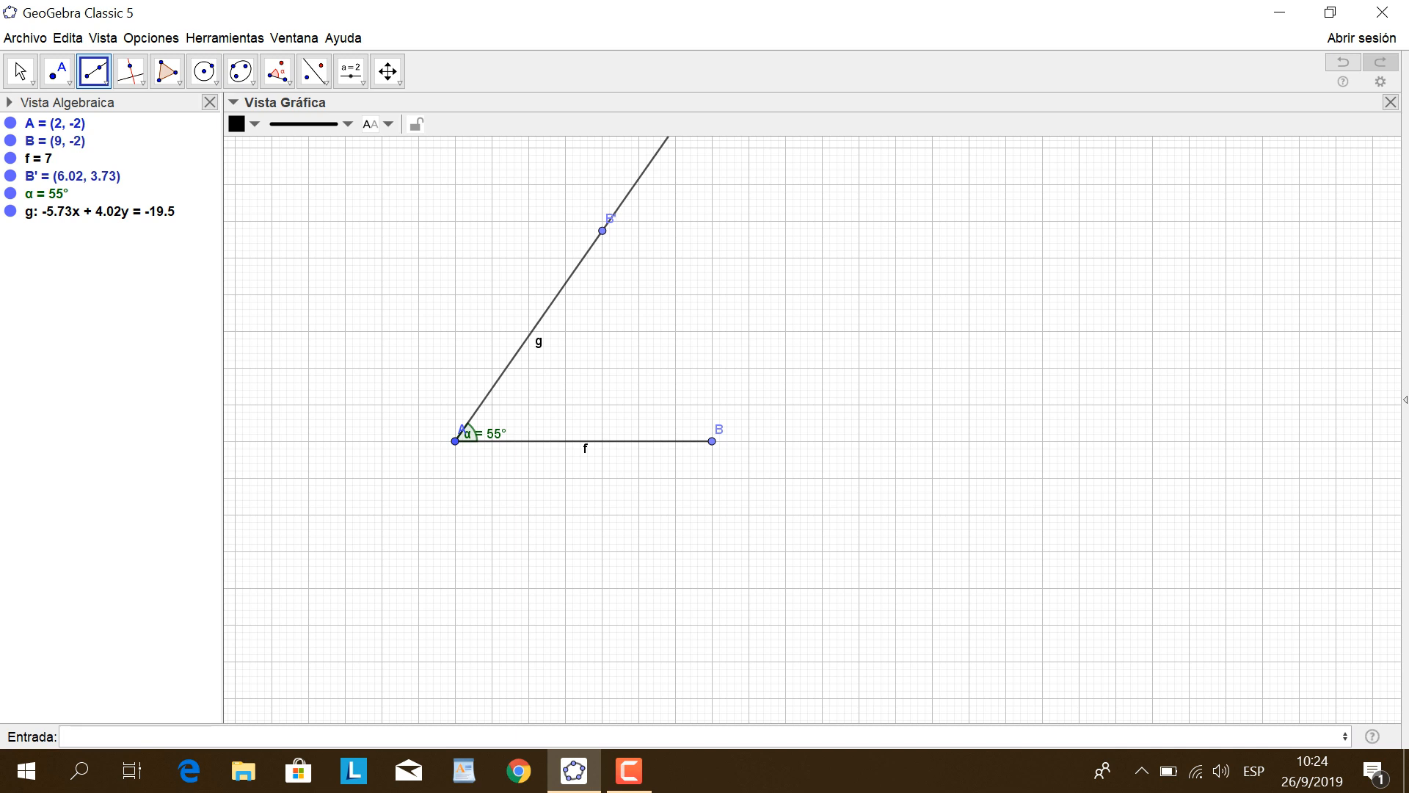
{"action": "left_click", "coordinate": [455, 440]}
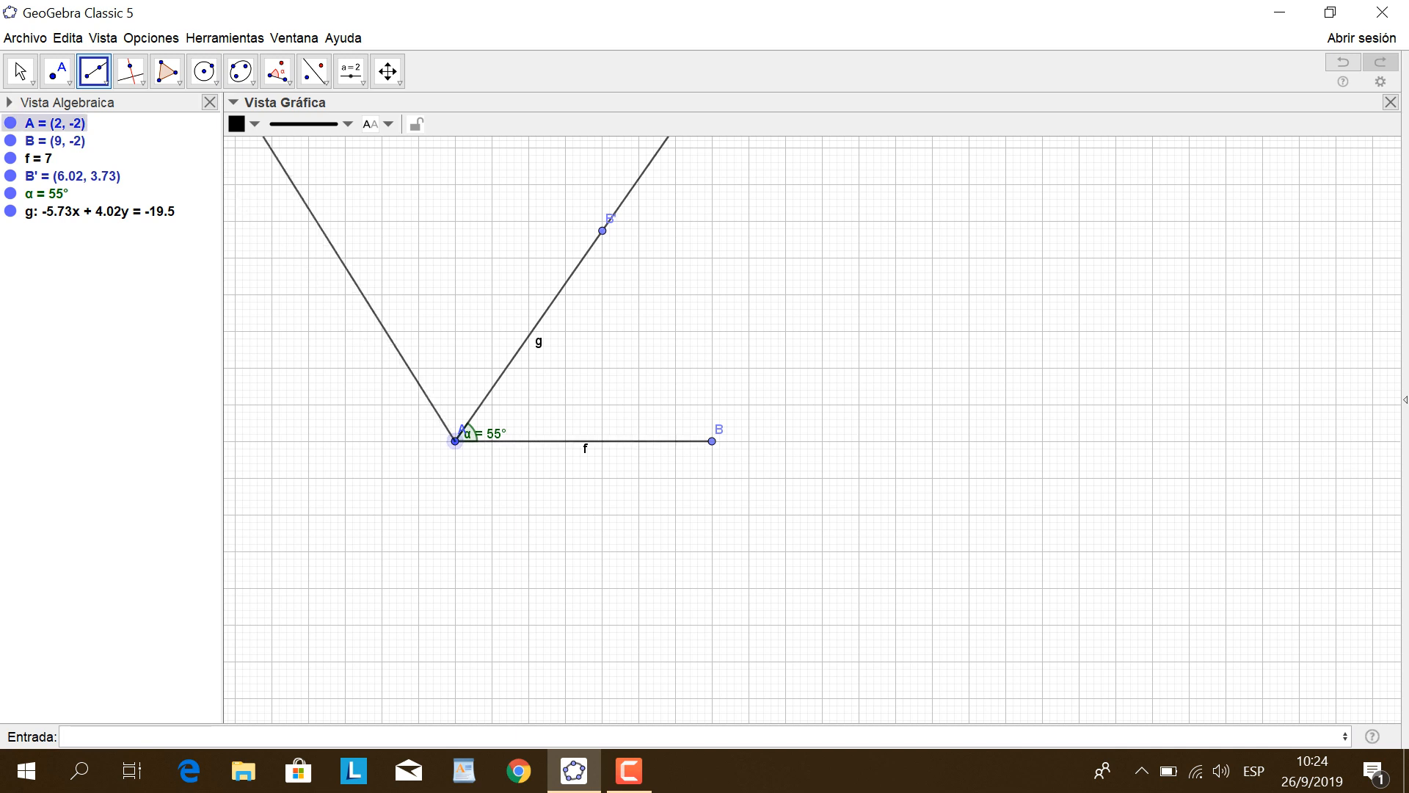
{"action": "left_click", "coordinate": [1343, 63]}
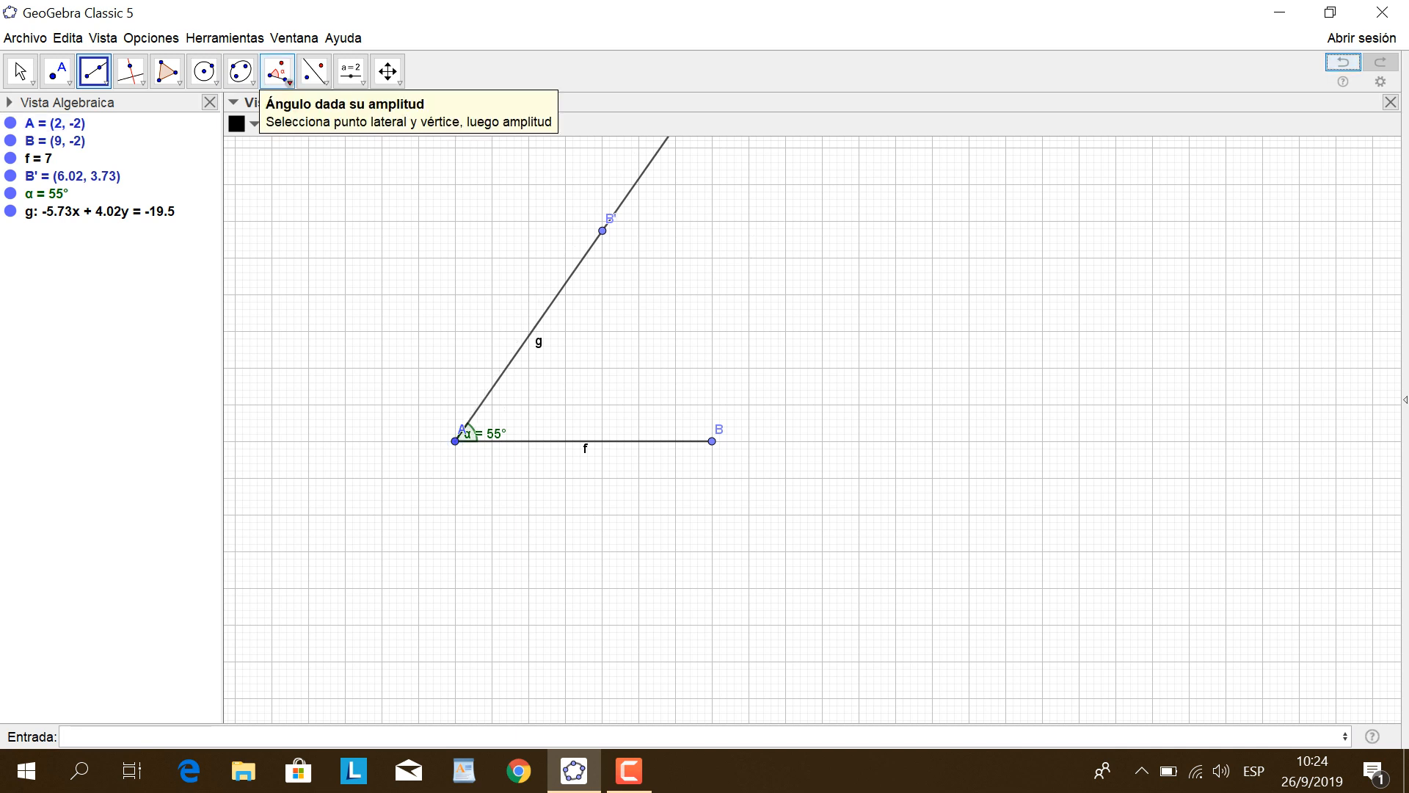
Construct a 65° clockwise angle with its vertex at B, measured from point A.
{"action": "left_click", "coordinate": [277, 71]}
{"action": "left_click", "coordinate": [356, 138]}
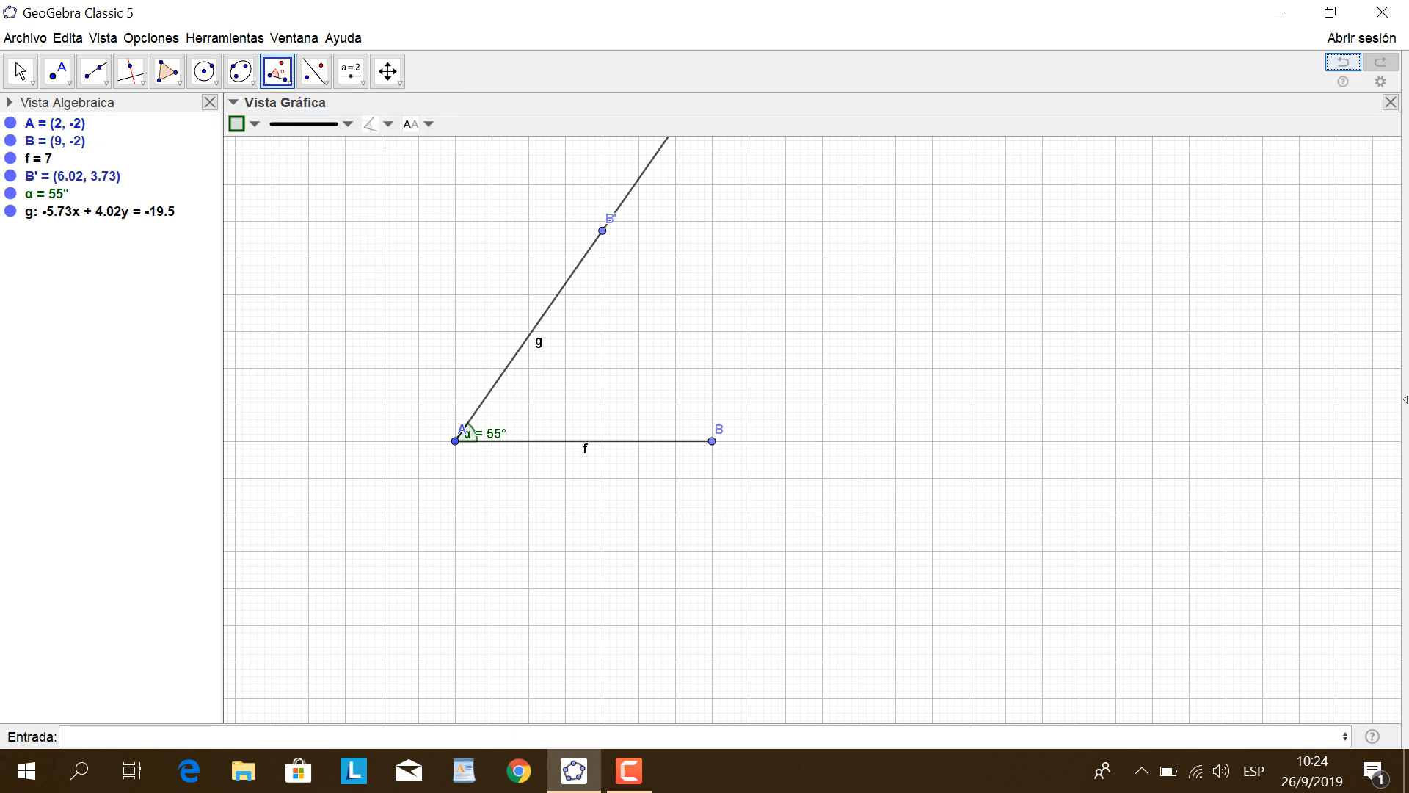
{"action": "left_click", "coordinate": [455, 441]}
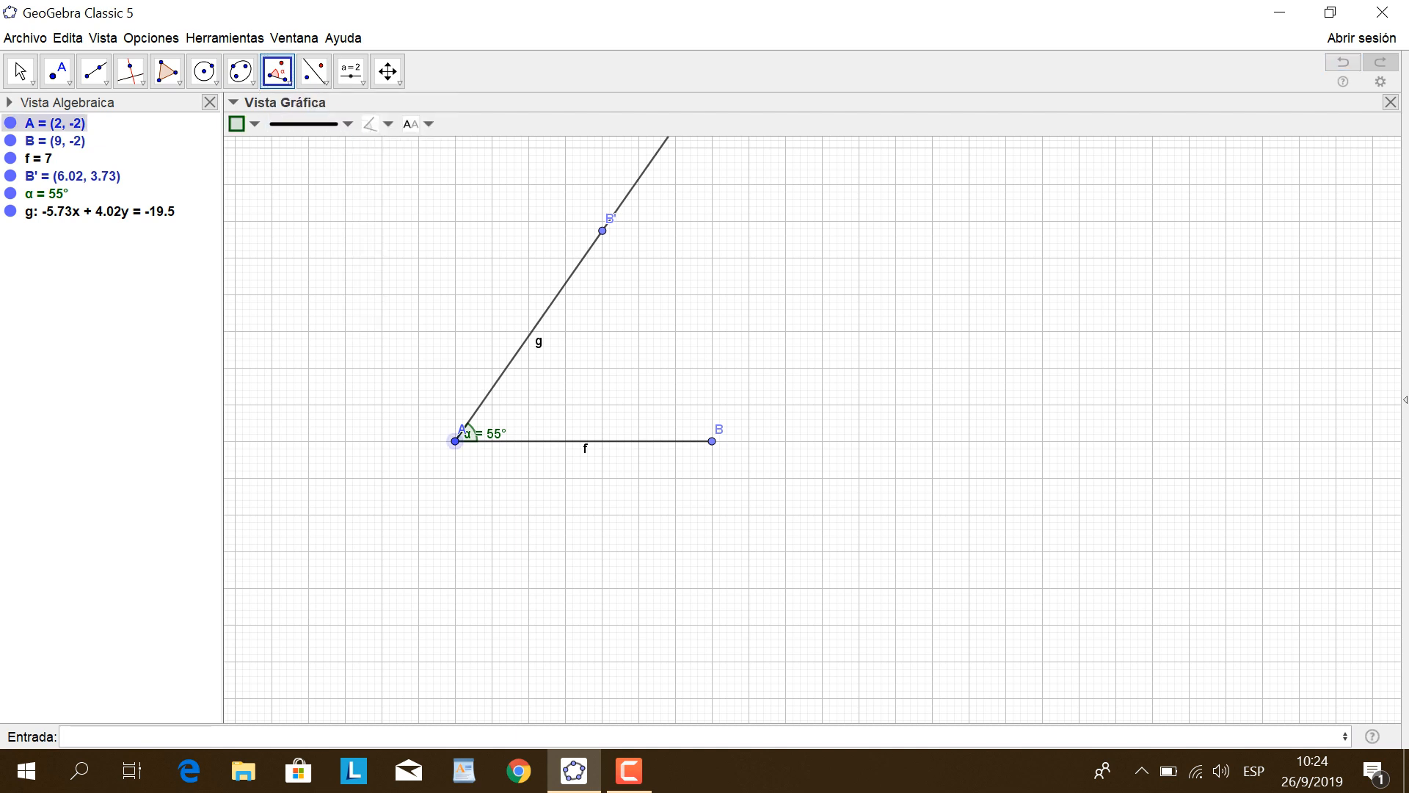
{"action": "left_click", "coordinate": [712, 441]}
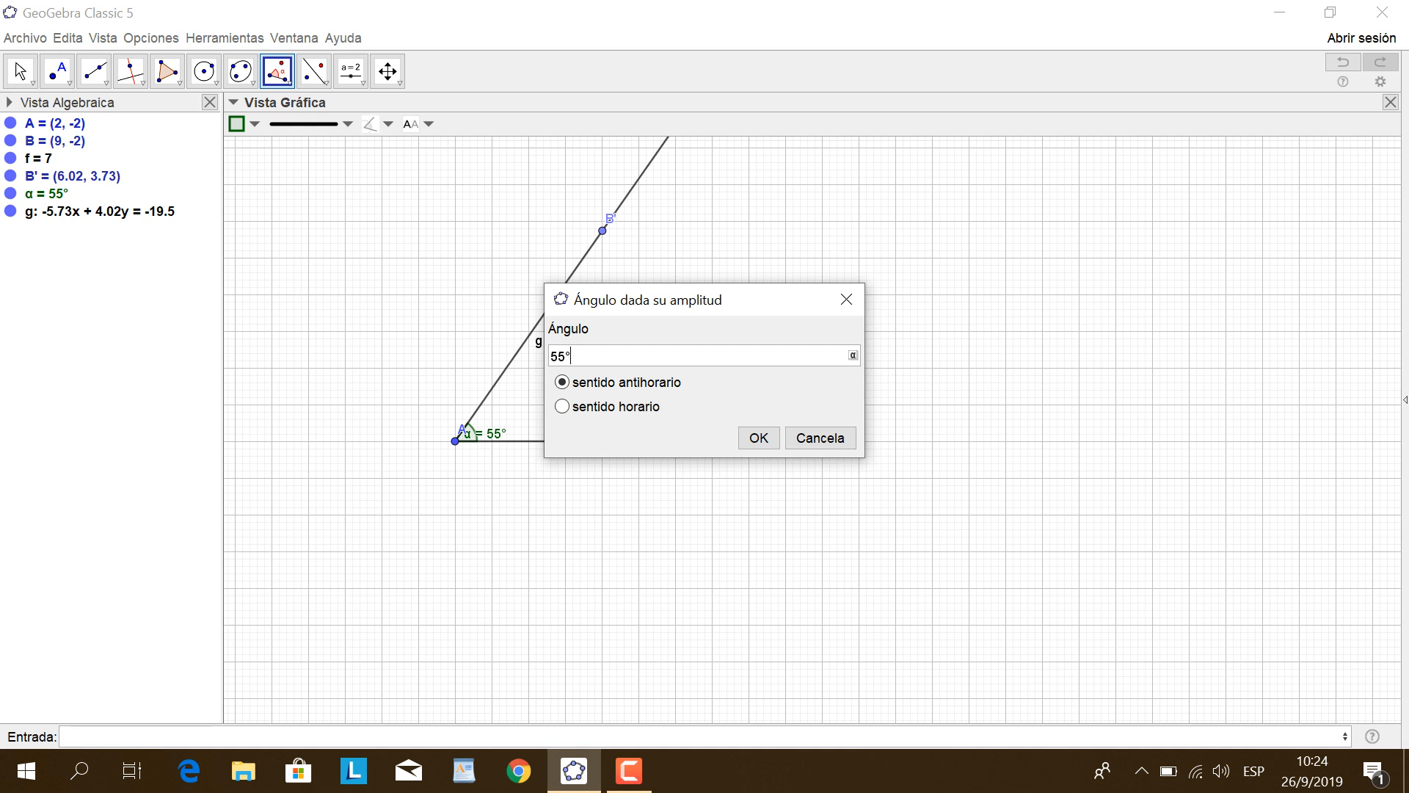
{"action": "key", "text": "BackSpace"}
{"action": "key", "text": "BackSpace"}
{"action": "key", "text": "BackSpace"}
{"action": "type", "text": "65"}
{"action": "left_click", "coordinate": [563, 407]}
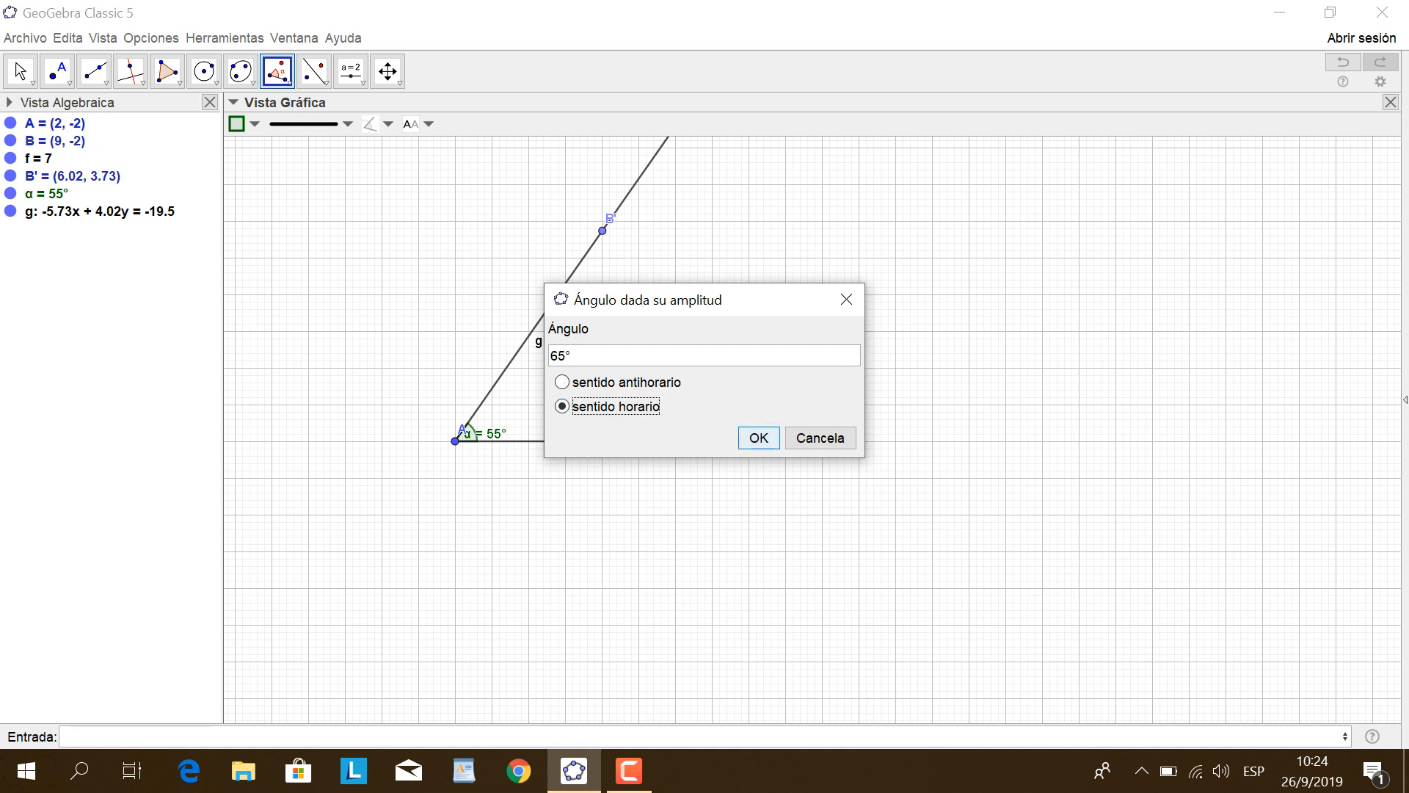
{"action": "left_click", "coordinate": [758, 438]}
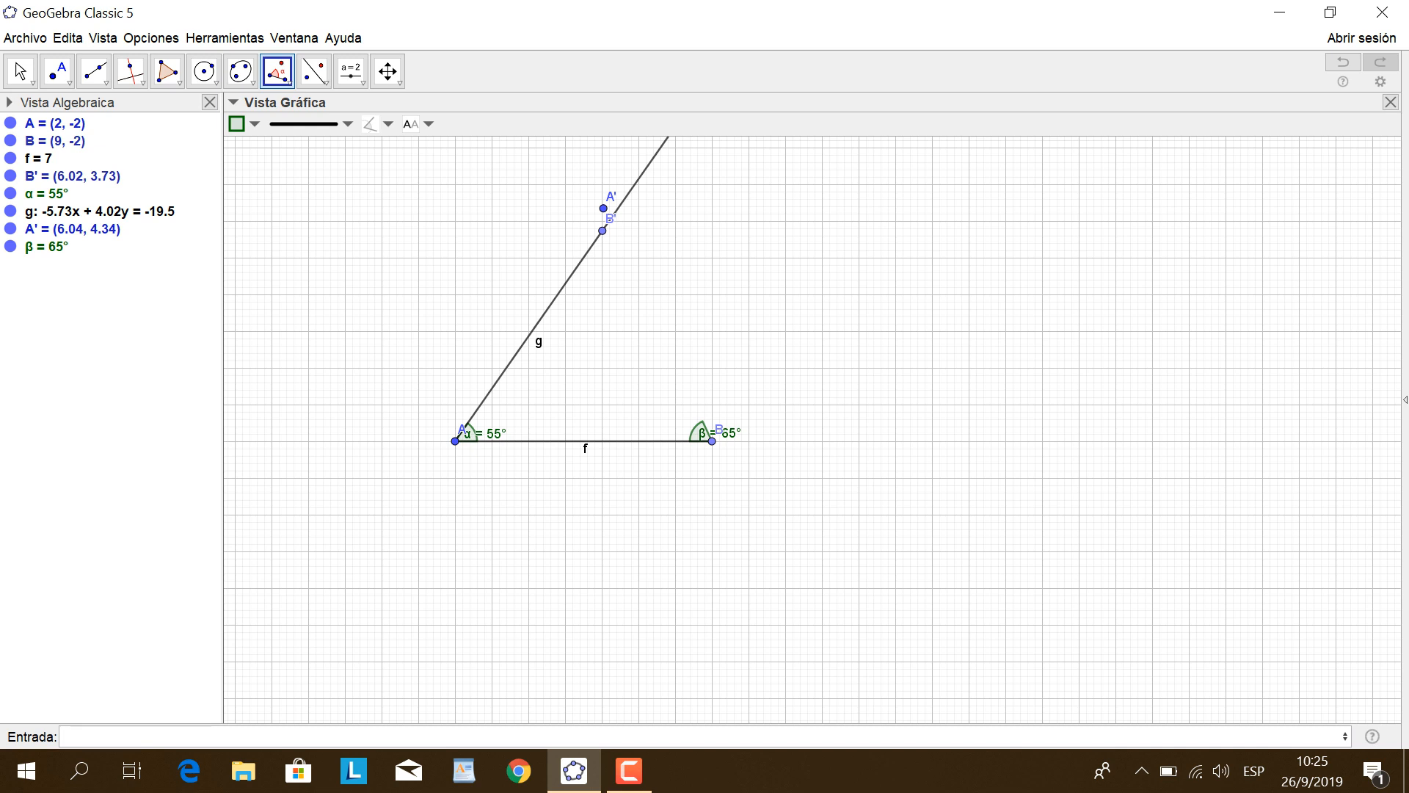
Draw a ray from B through the rotated point A', and hide the helper points B' and A'.
{"action": "left_click", "coordinate": [94, 71]}
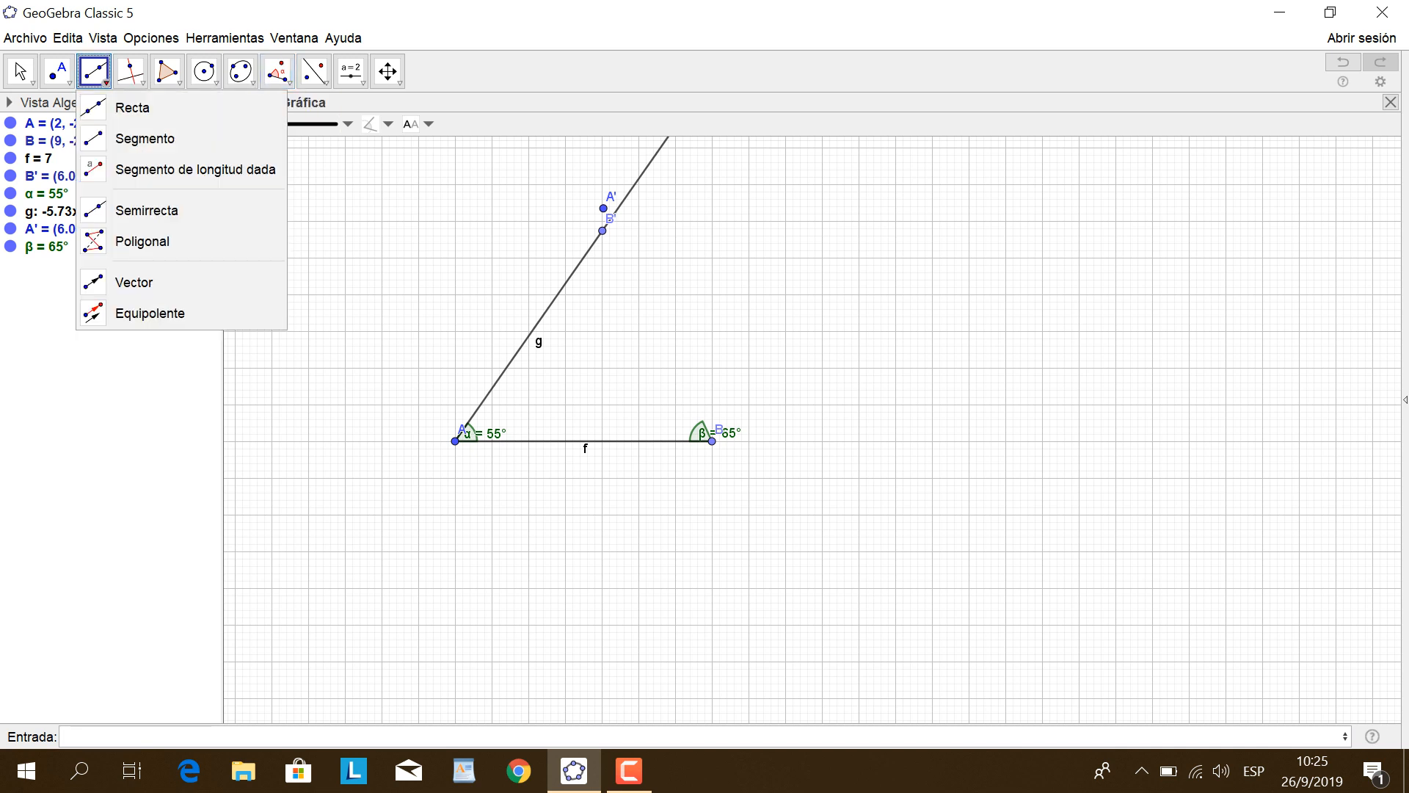
{"action": "left_click", "coordinate": [147, 211]}
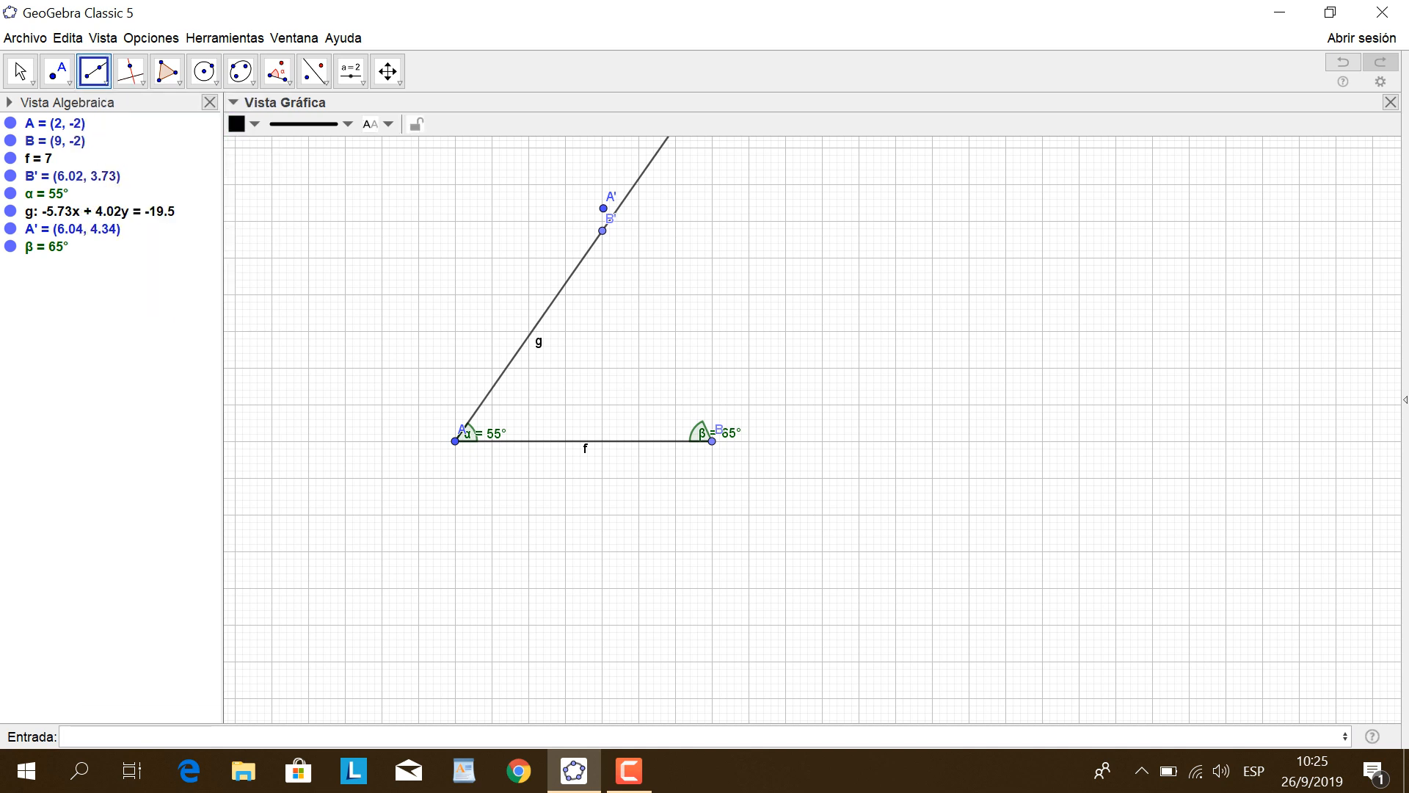
{"action": "left_click", "coordinate": [712, 441]}
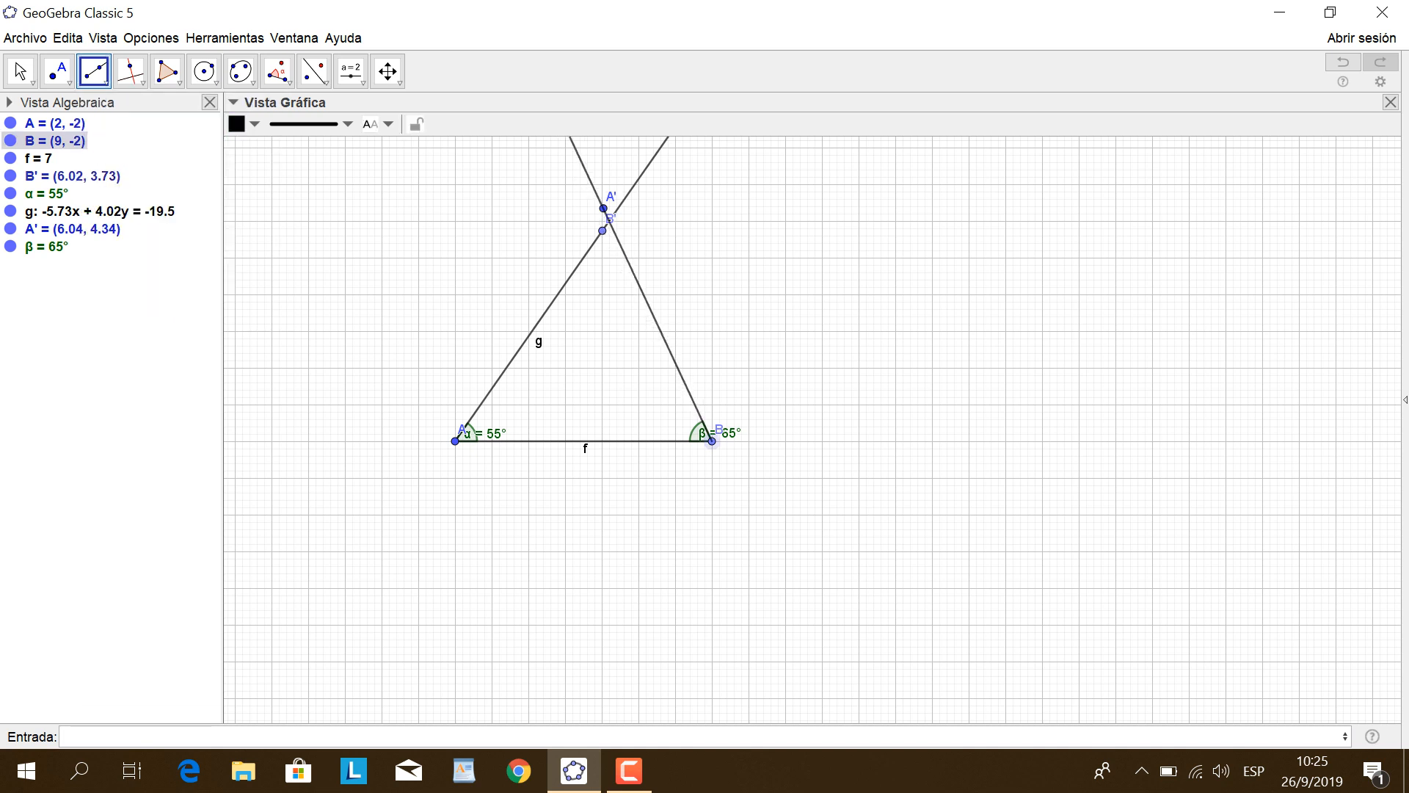
{"action": "left_click", "coordinate": [603, 209]}
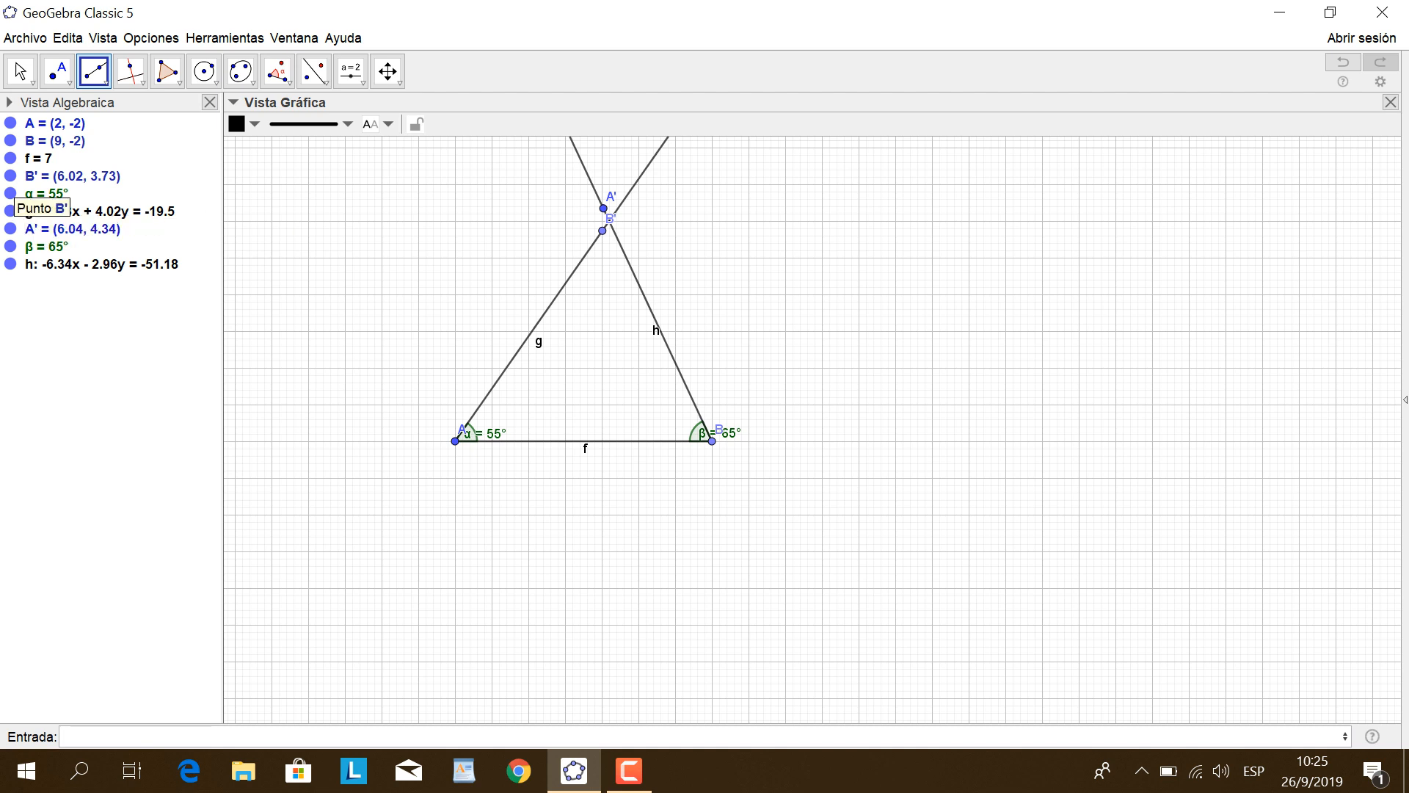
{"action": "left_click", "coordinate": [10, 176]}
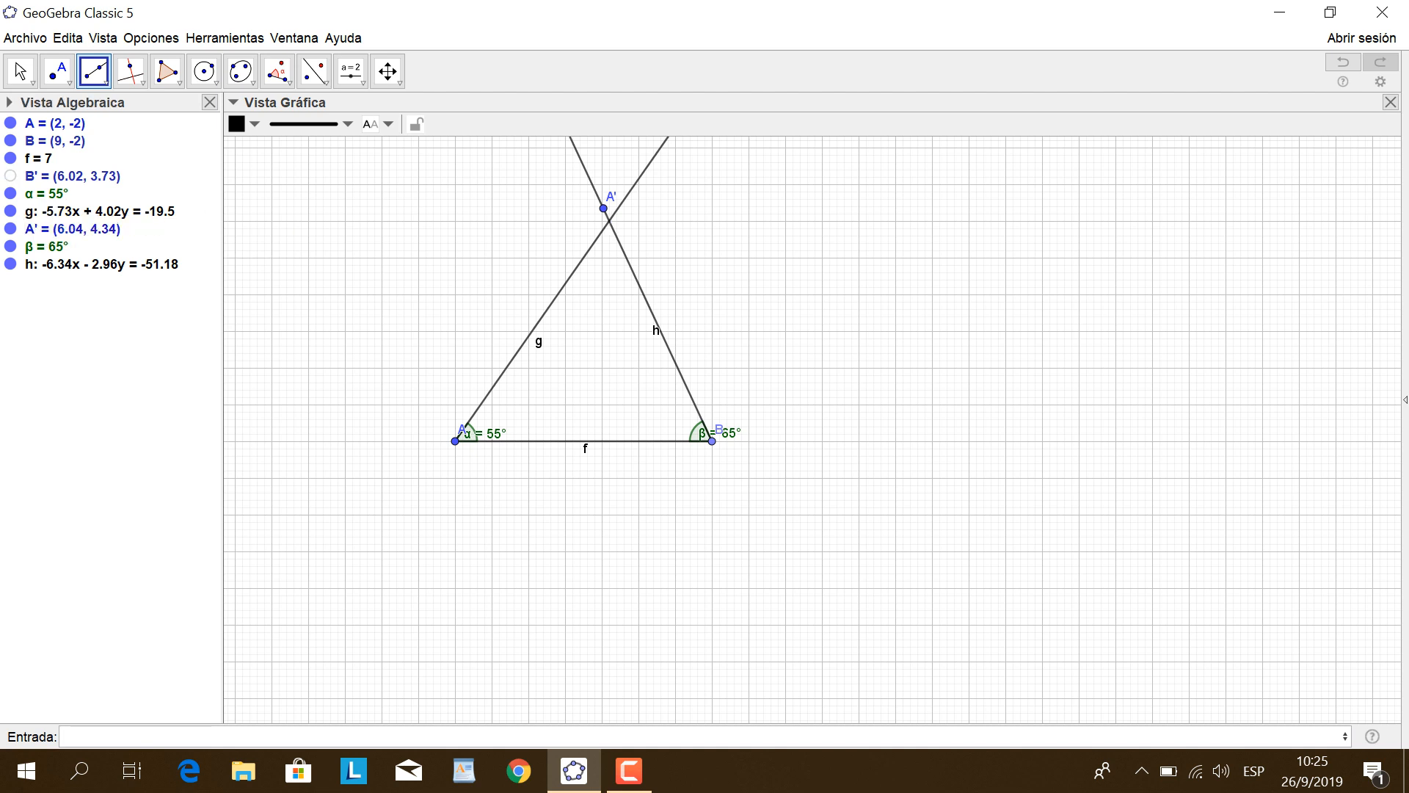
{"action": "left_click", "coordinate": [10, 228]}
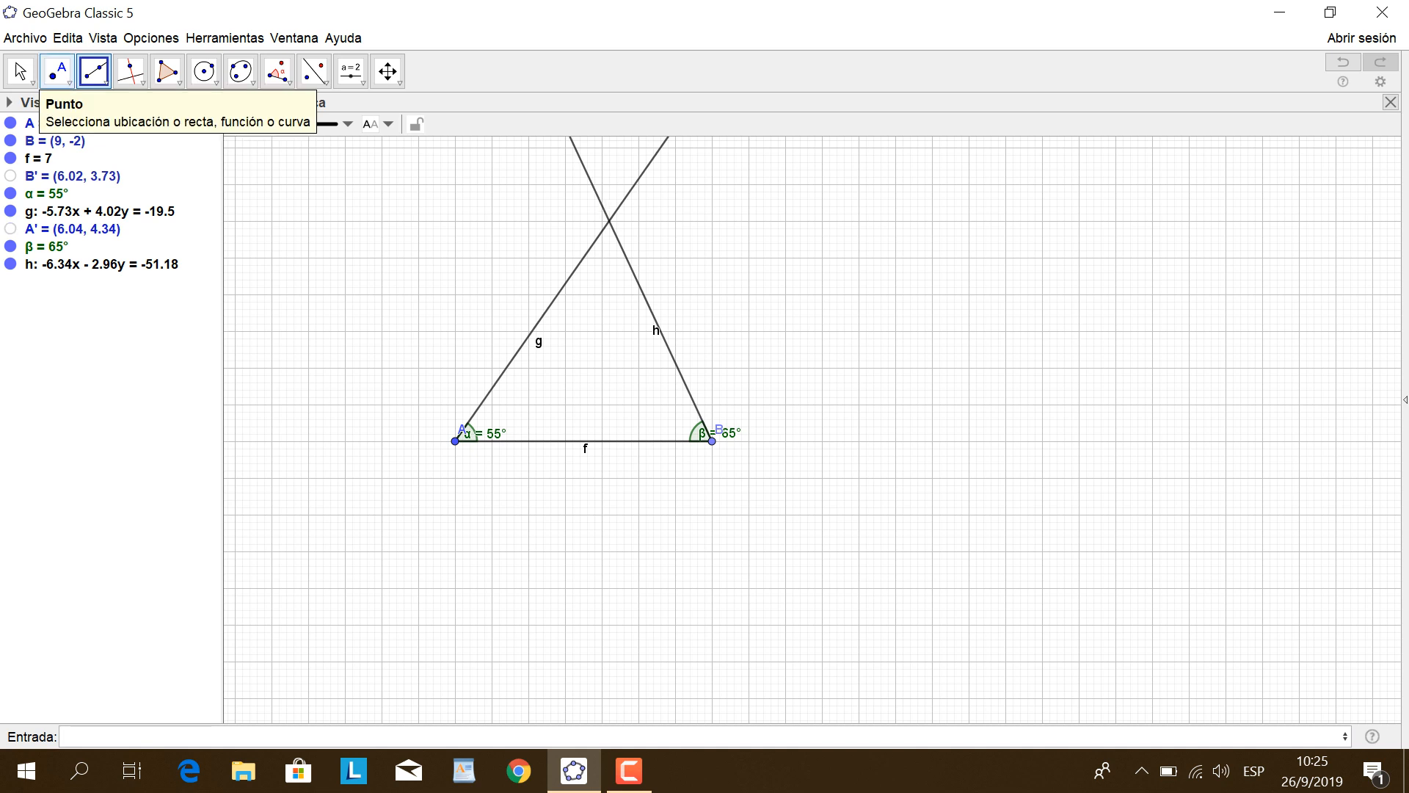
Mark the intersection point of rays g and h as the triangle's third vertex.
{"action": "left_click", "coordinate": [69, 82]}
{"action": "left_click", "coordinate": [113, 210]}
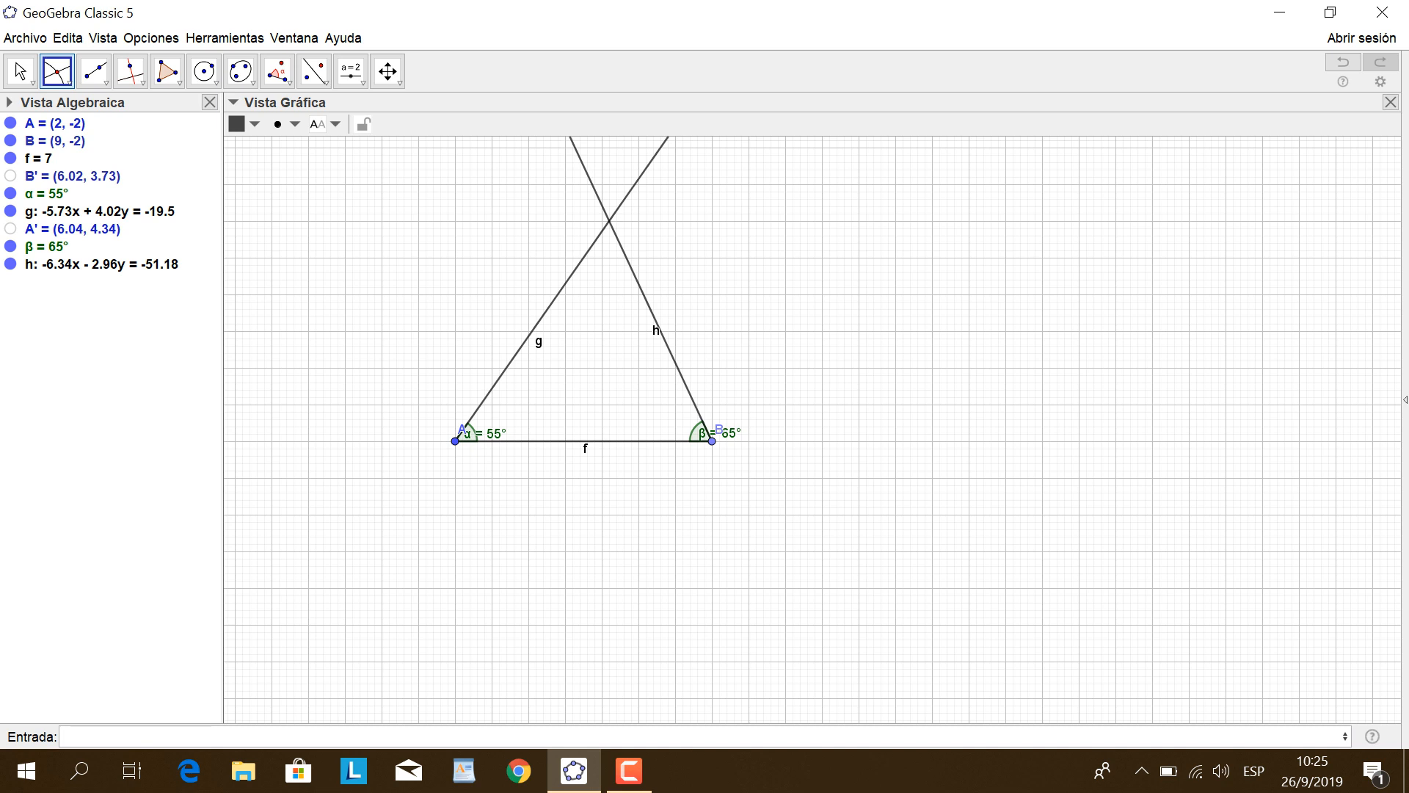
{"action": "left_click", "coordinate": [646, 299]}
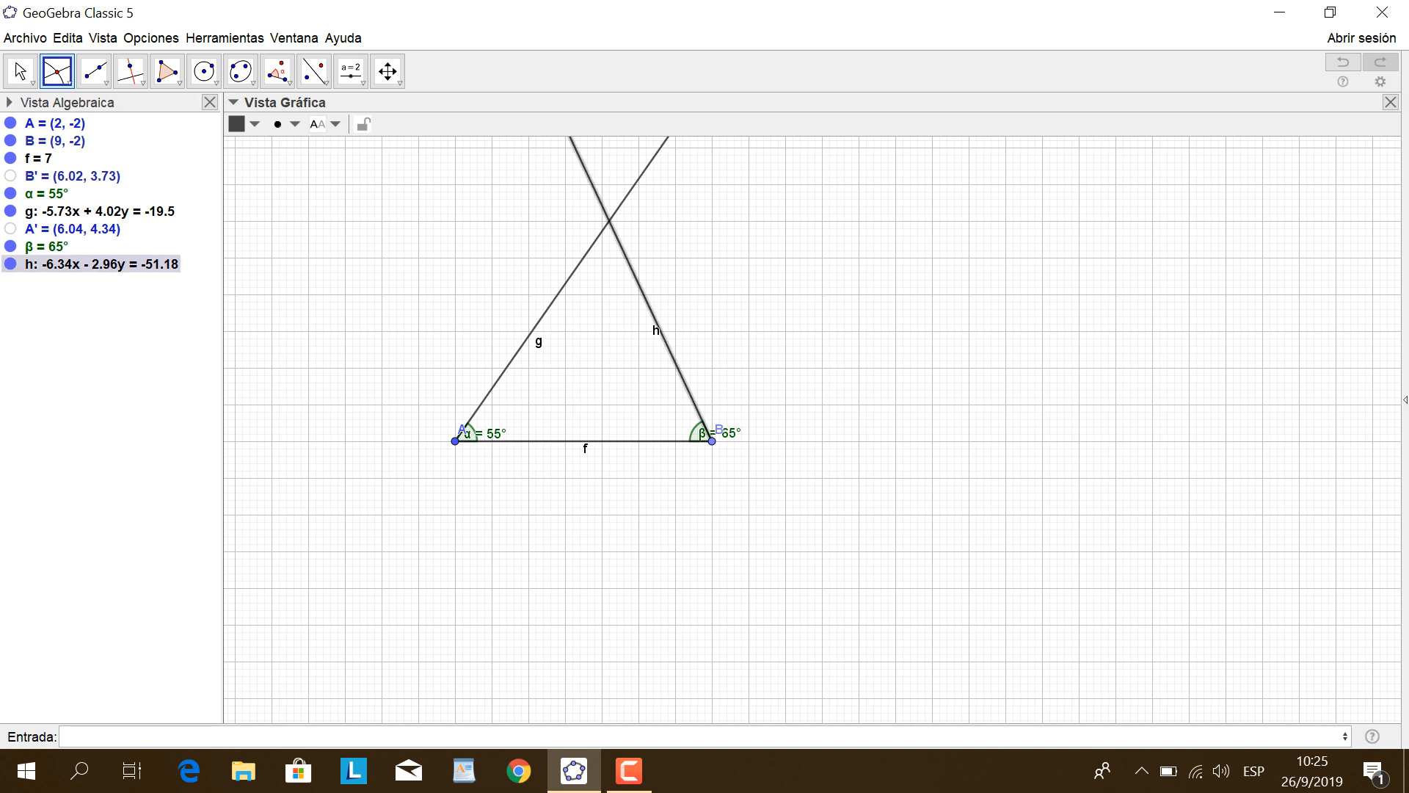
{"action": "left_click", "coordinate": [557, 296]}
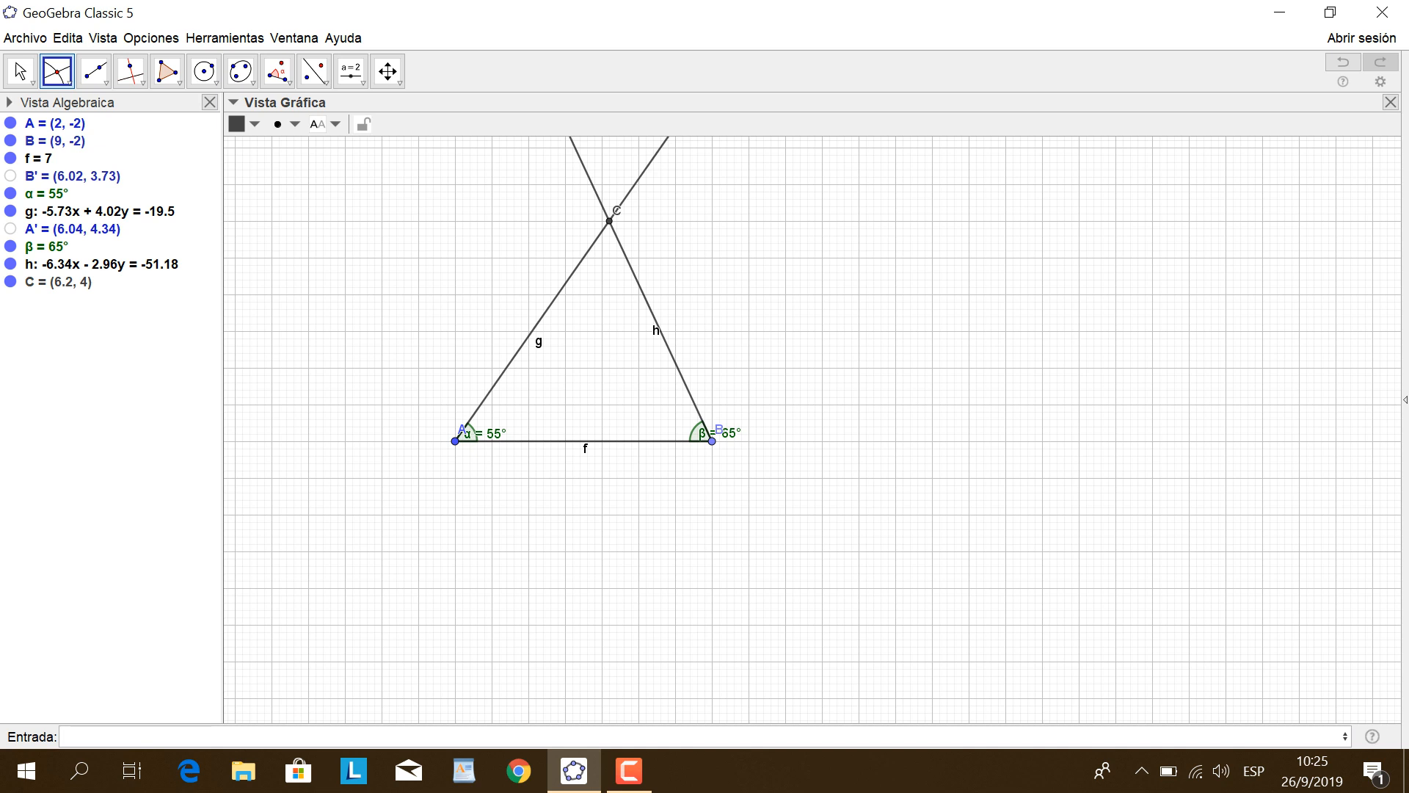
Draw the polygon through A, B and C, closing it at A, and hide the rays g and h.
{"action": "left_click", "coordinate": [167, 72]}
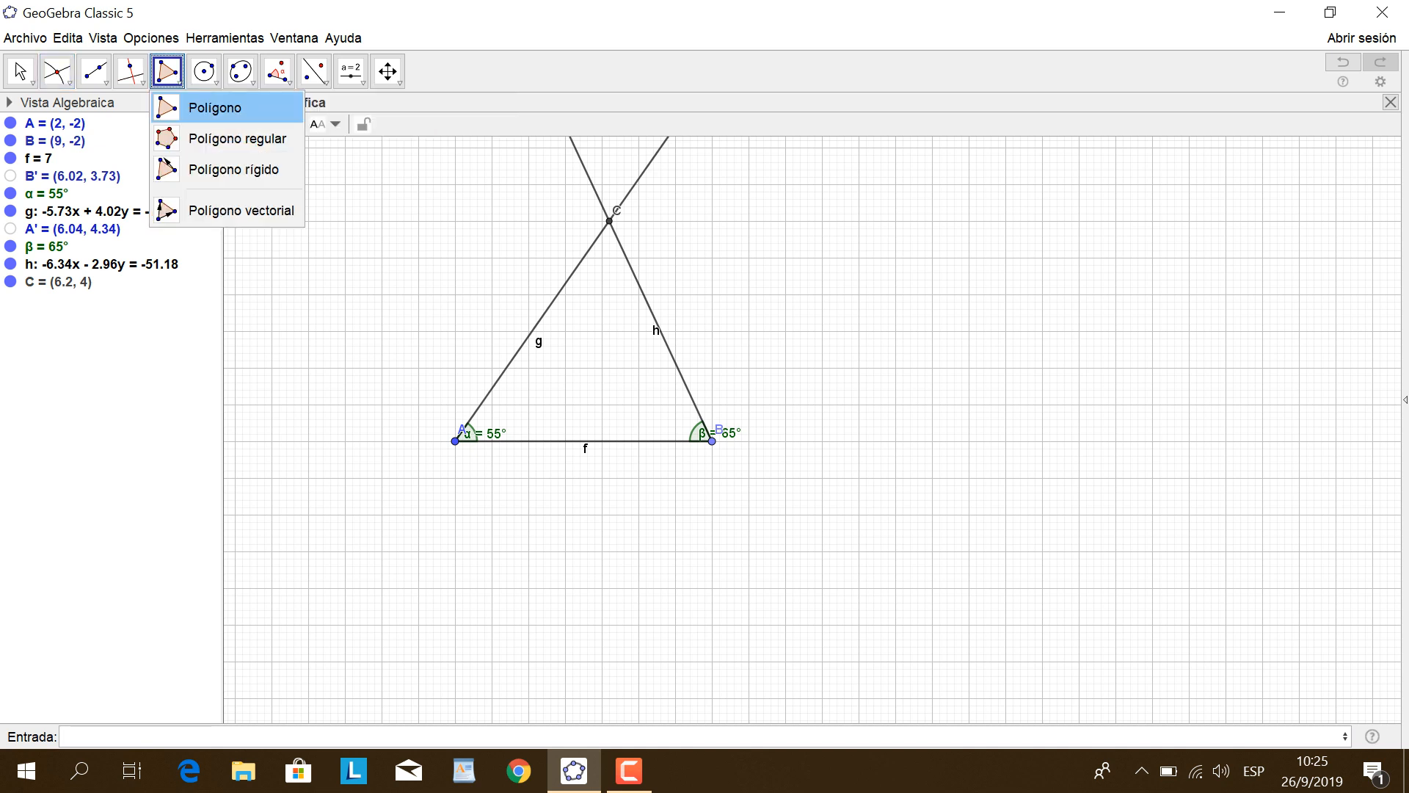
{"action": "left_click", "coordinate": [215, 108]}
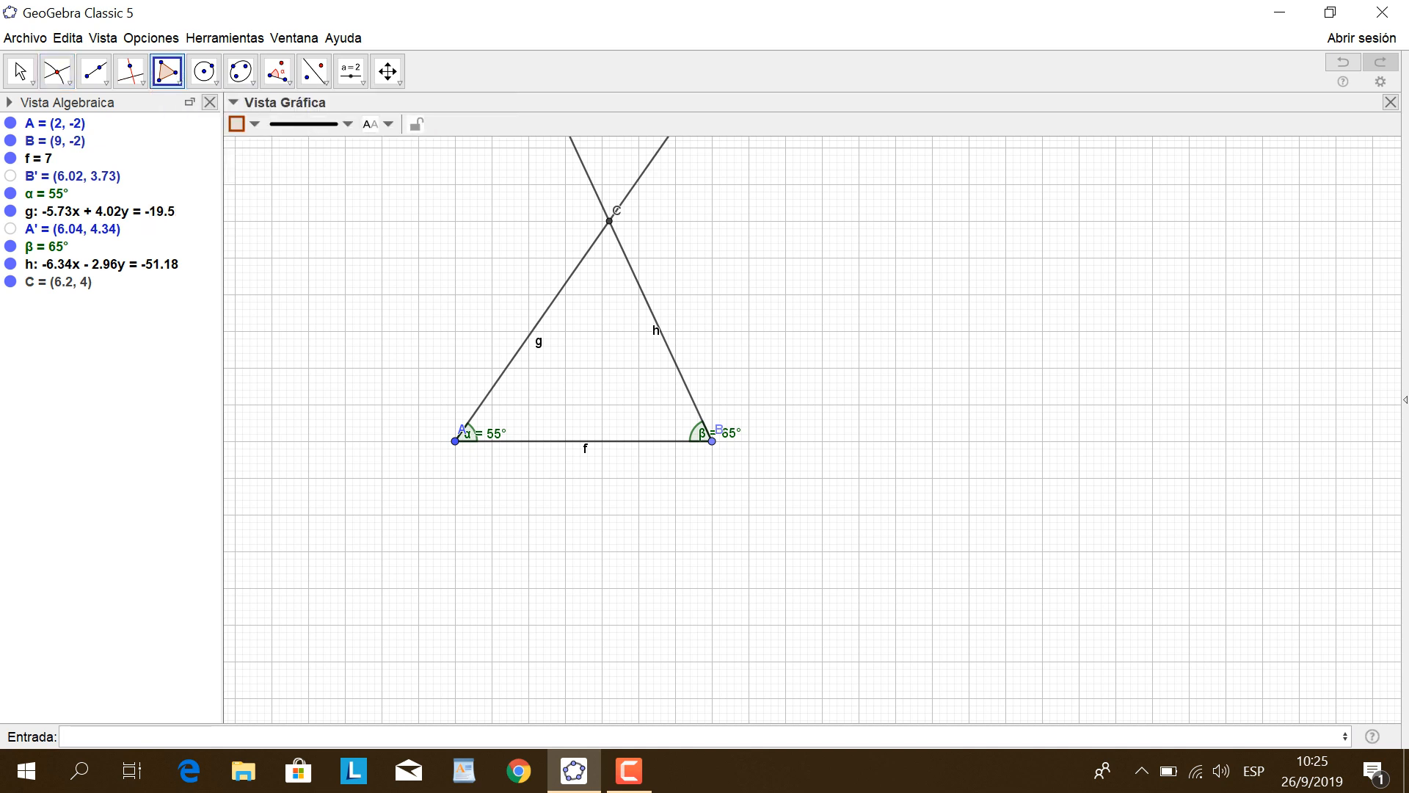
{"action": "left_click", "coordinate": [455, 440]}
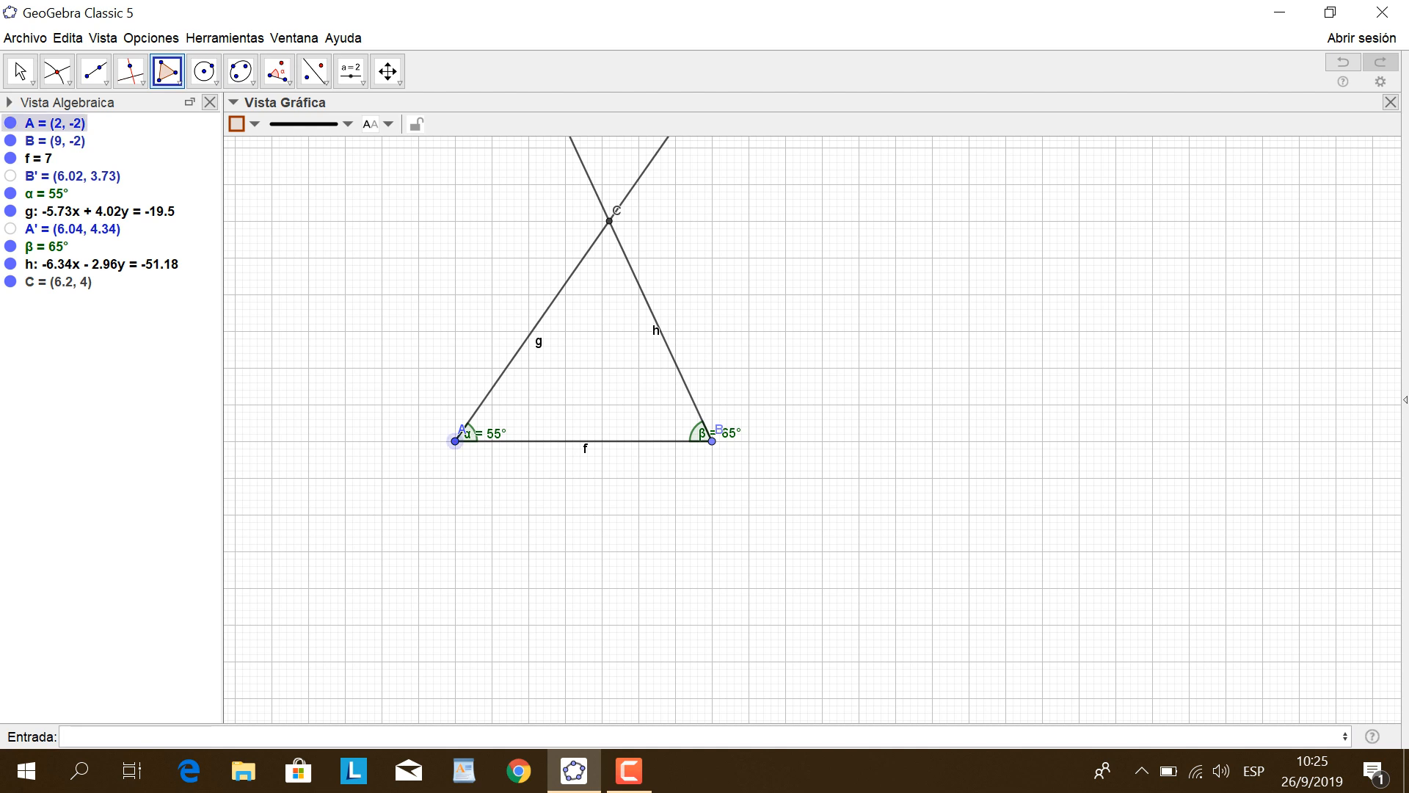
{"action": "left_click", "coordinate": [712, 440]}
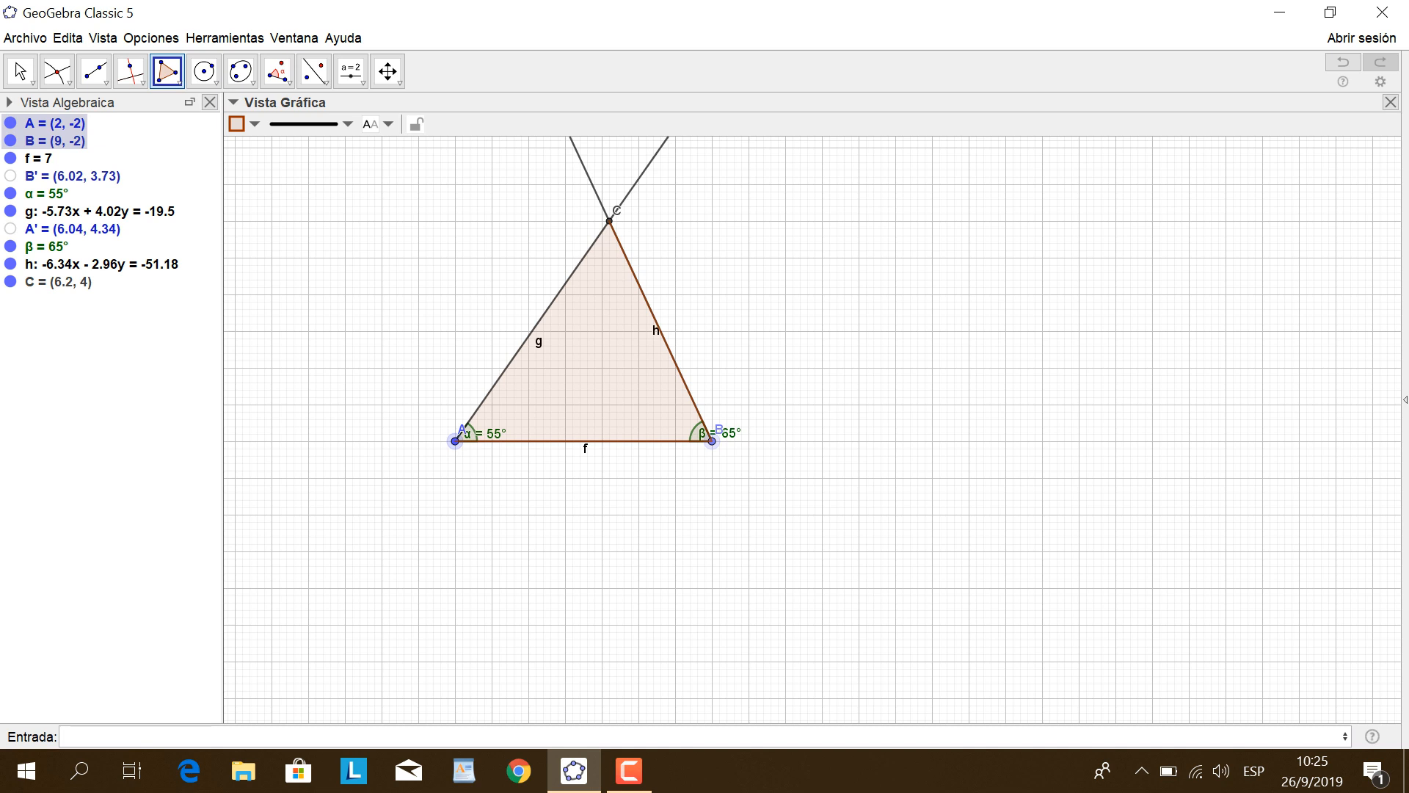
{"action": "left_click", "coordinate": [610, 220]}
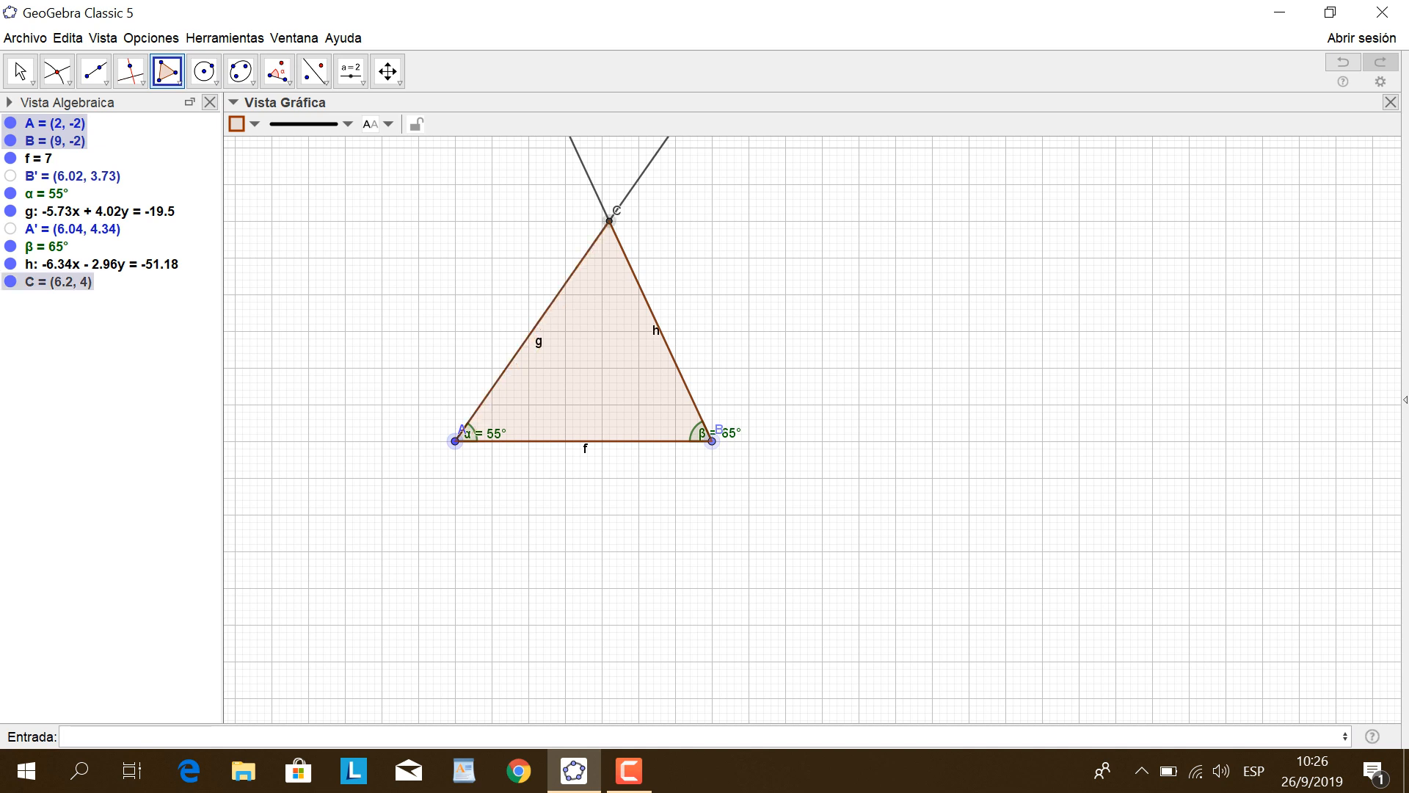
{"action": "left_click", "coordinate": [455, 440]}
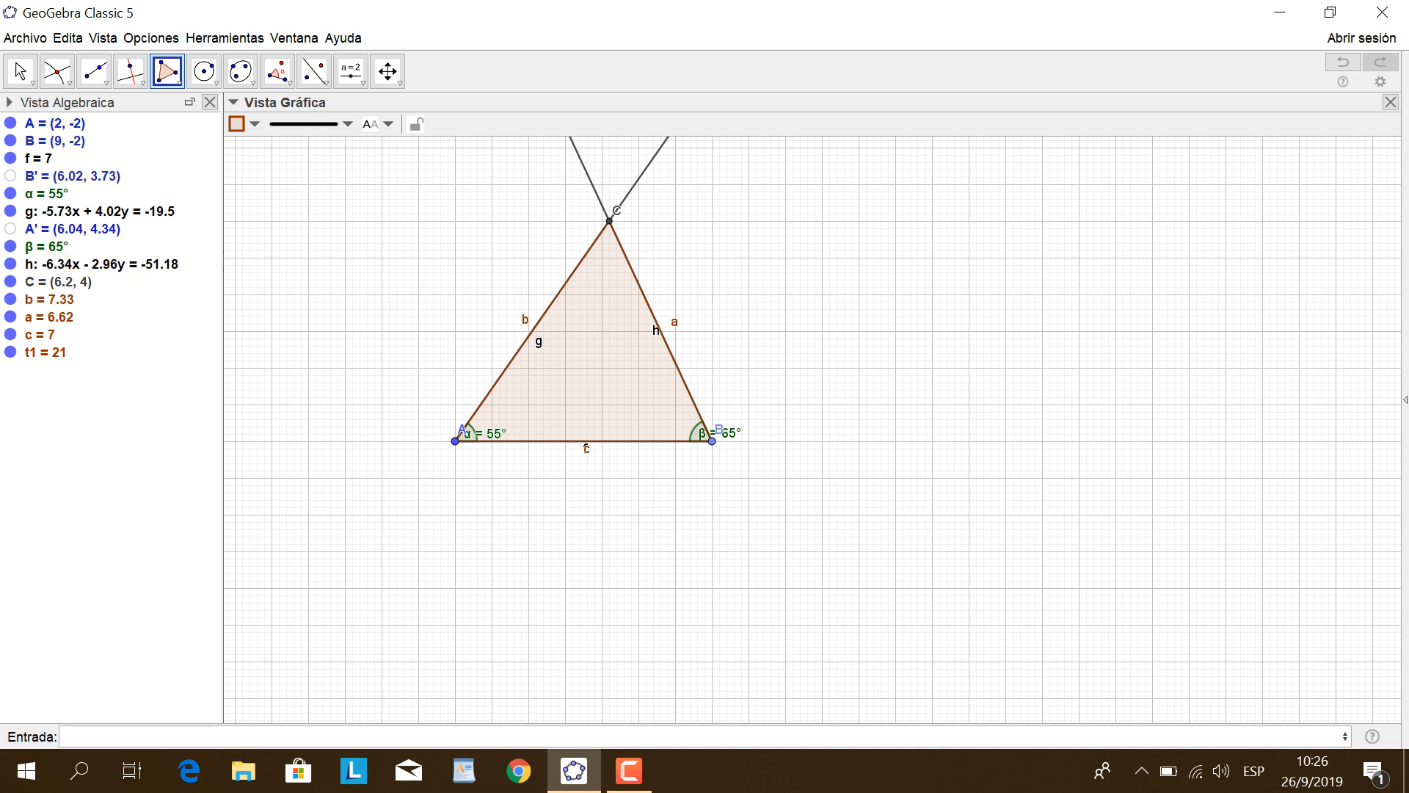
{"action": "left_click", "coordinate": [11, 211]}
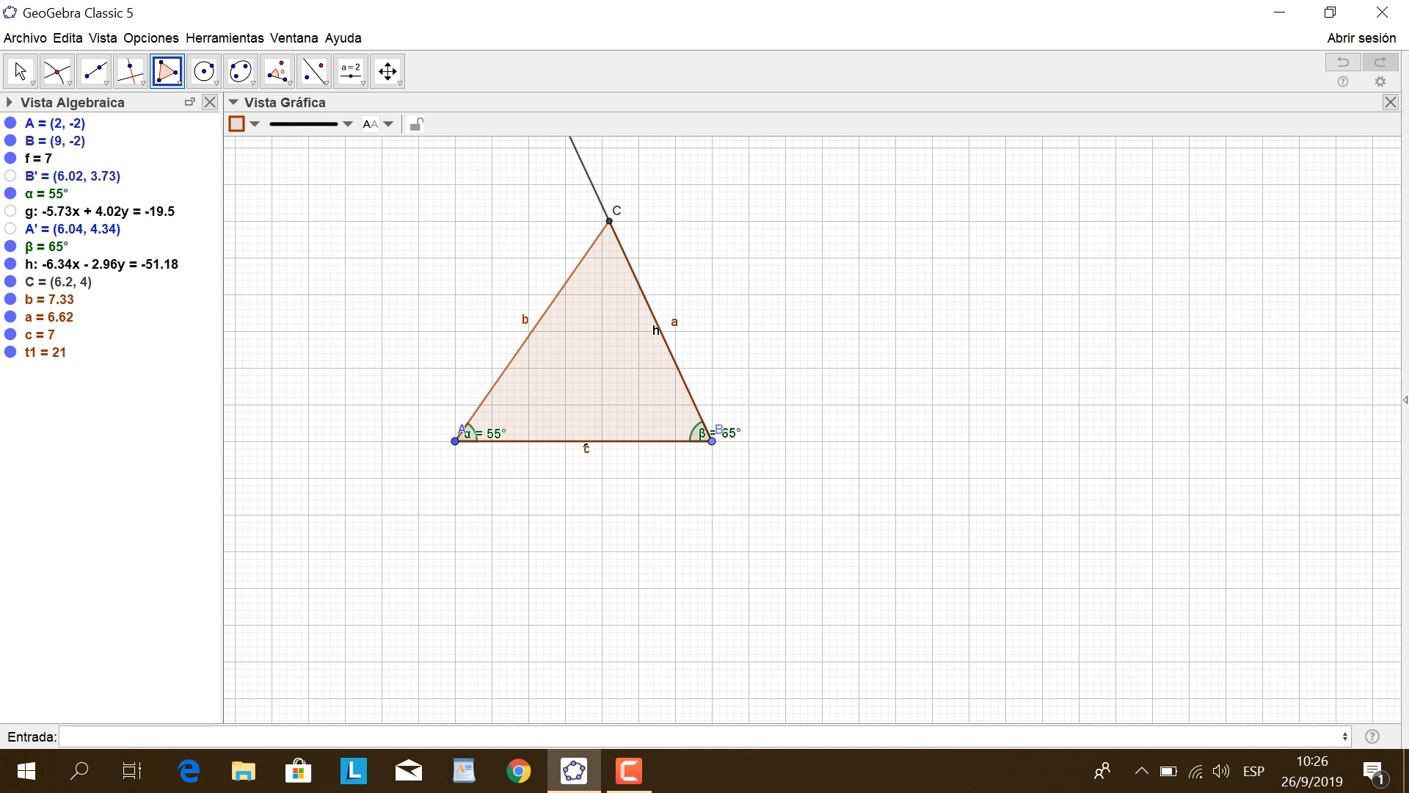
{"action": "left_click", "coordinate": [10, 263]}
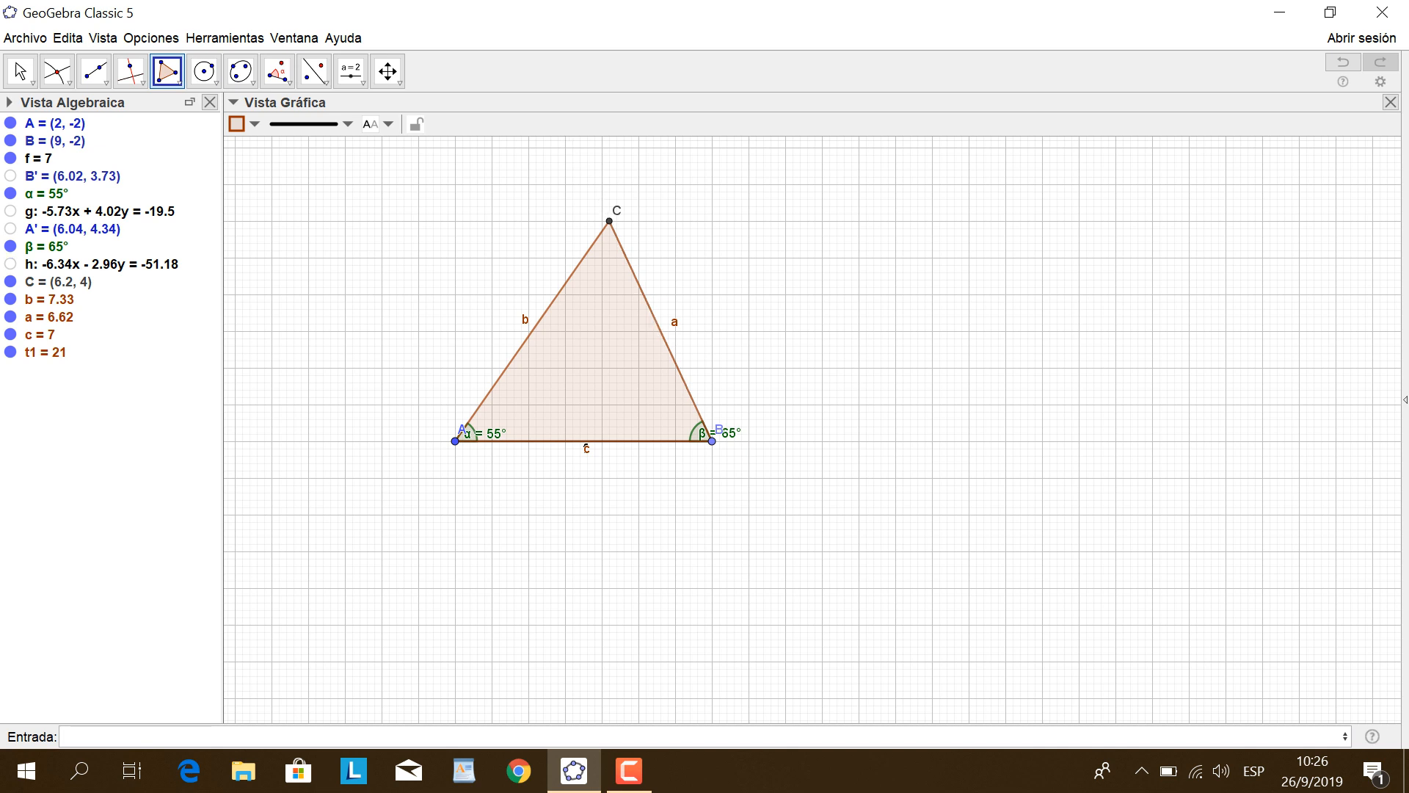
Move the labels of A and B outside the triangle and the β label inside it, so none overlap.
{"action": "left_click", "coordinate": [20, 71]}
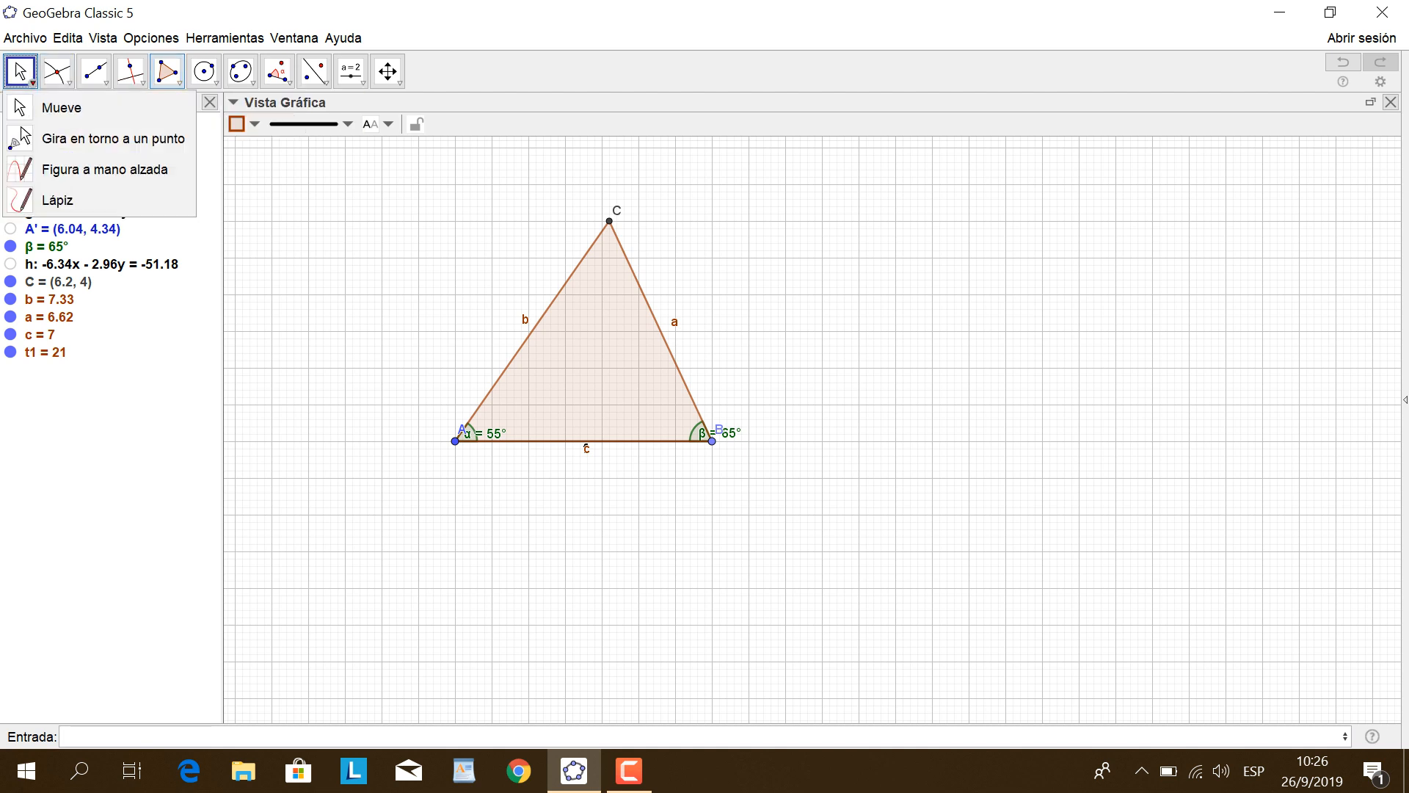
{"action": "left_click", "coordinate": [61, 108]}
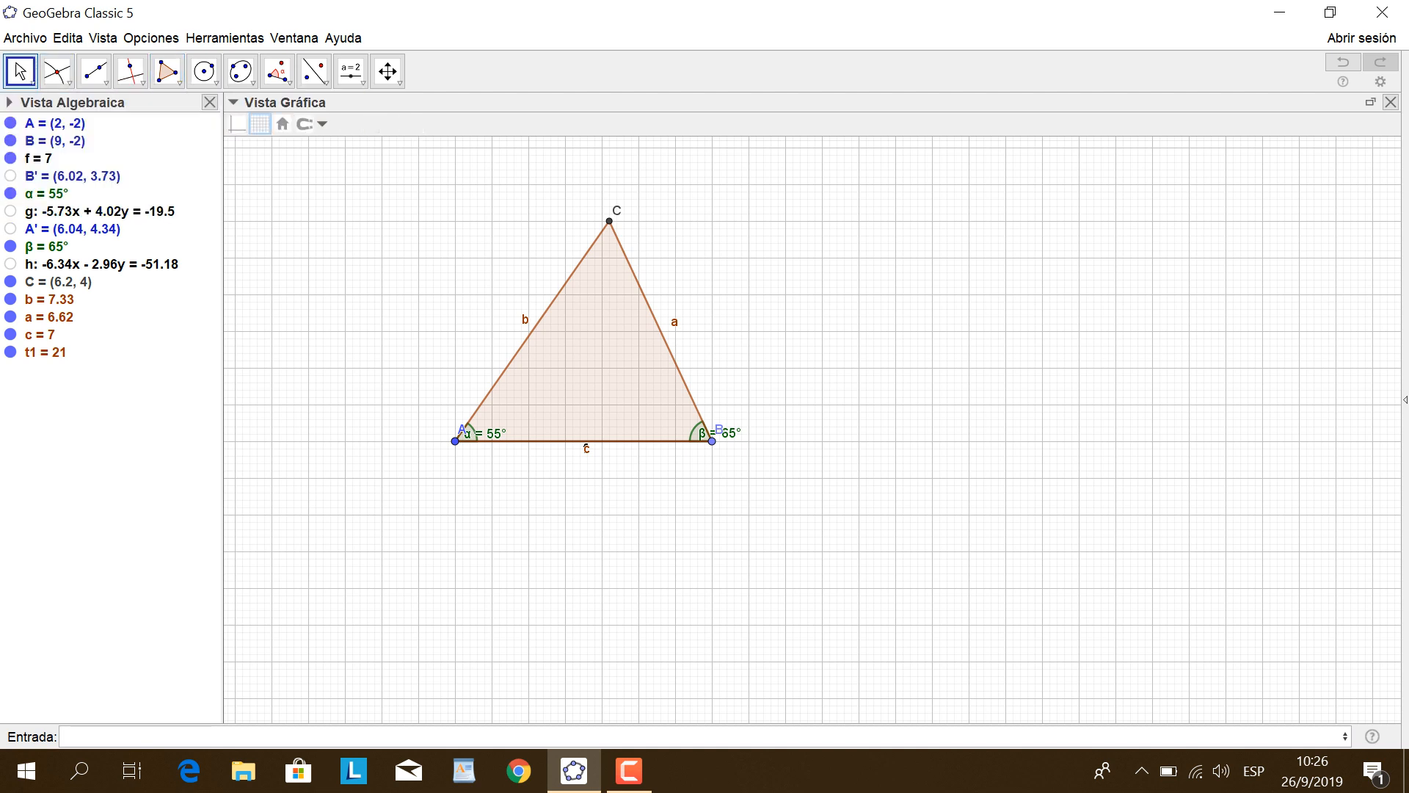
{"action": "left_click_drag", "start_coordinate": [461, 430], "coordinate": [434, 444]}
{"action": "mouse_move", "coordinate": [727, 433]}
{"action": "left_mouse_down"}
{"action": "mouse_move", "coordinate": [726, 454]}
{"action": "mouse_move", "coordinate": [670, 424]}
{"action": "mouse_move", "coordinate": [728, 446]}
{"action": "left_mouse_up"}
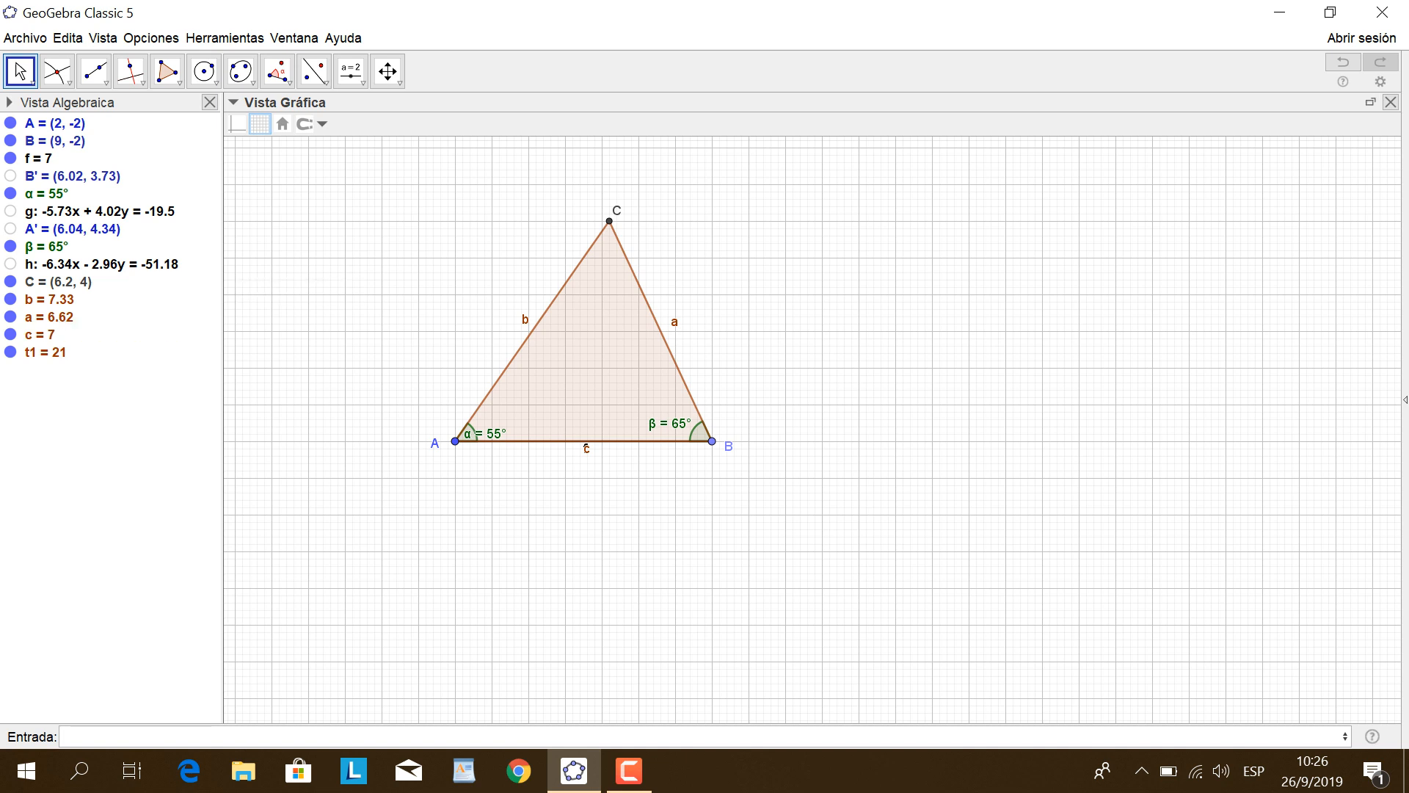
Measure the interior angle at vertex C between sides CA and CB.
{"action": "left_click", "coordinate": [277, 71]}
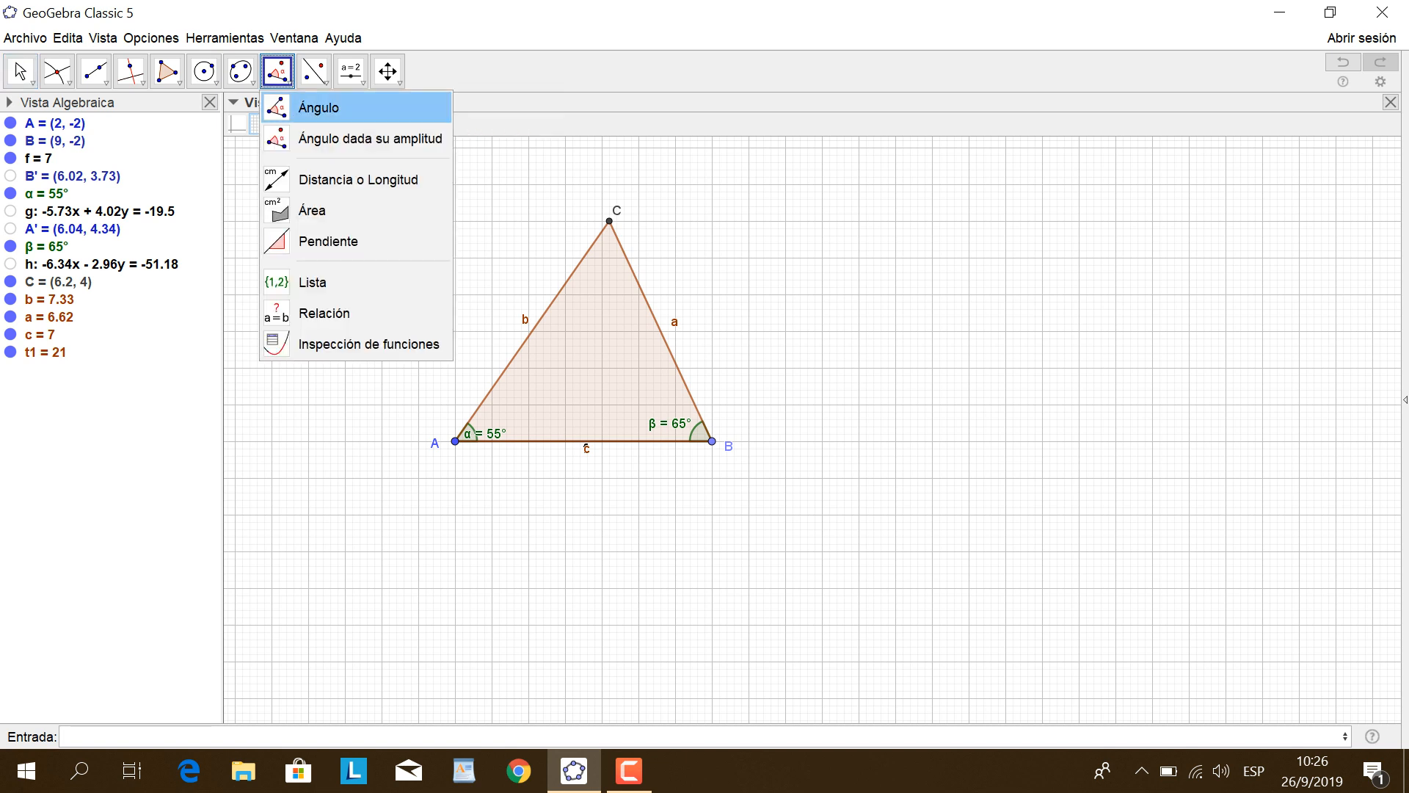
{"action": "left_click", "coordinate": [312, 107]}
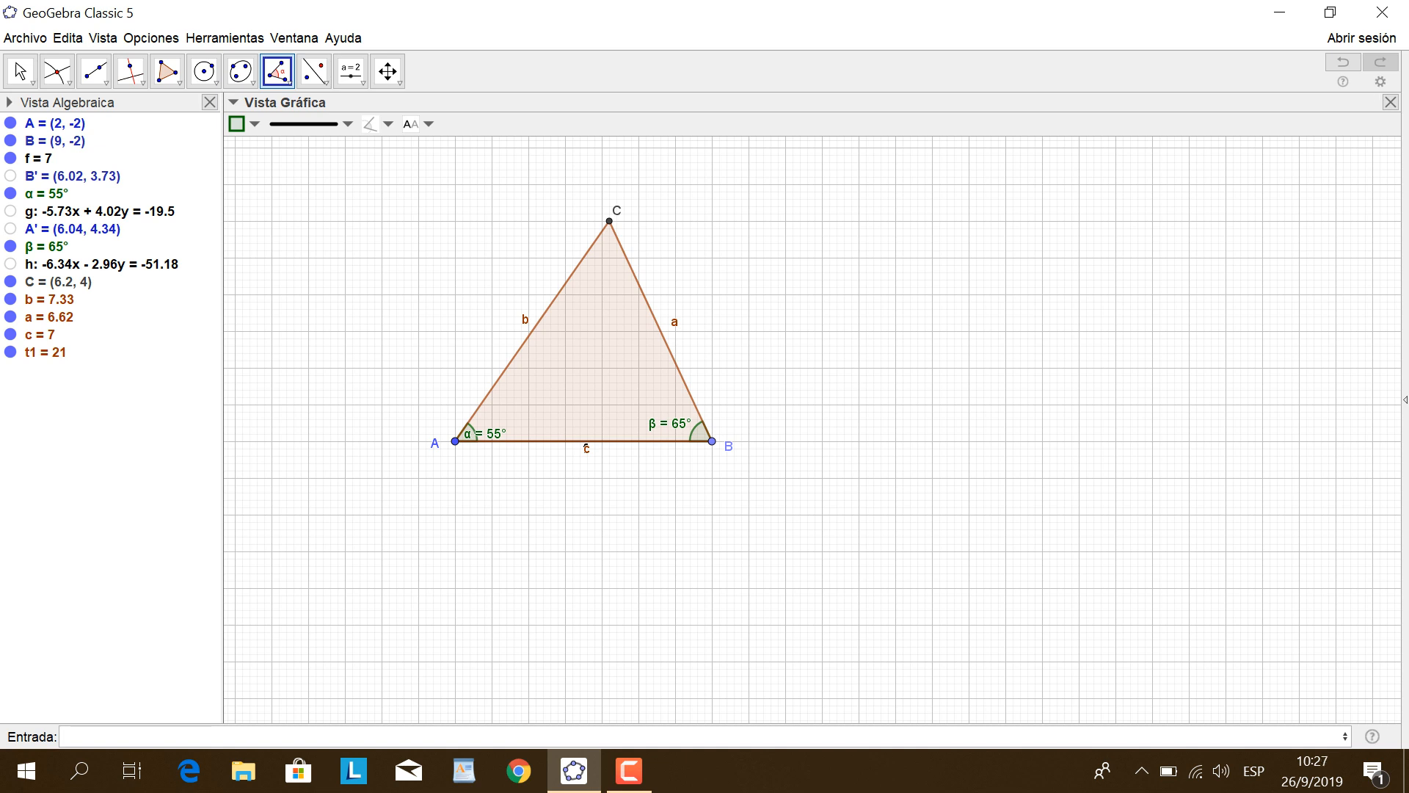
{"action": "left_click", "coordinate": [455, 441]}
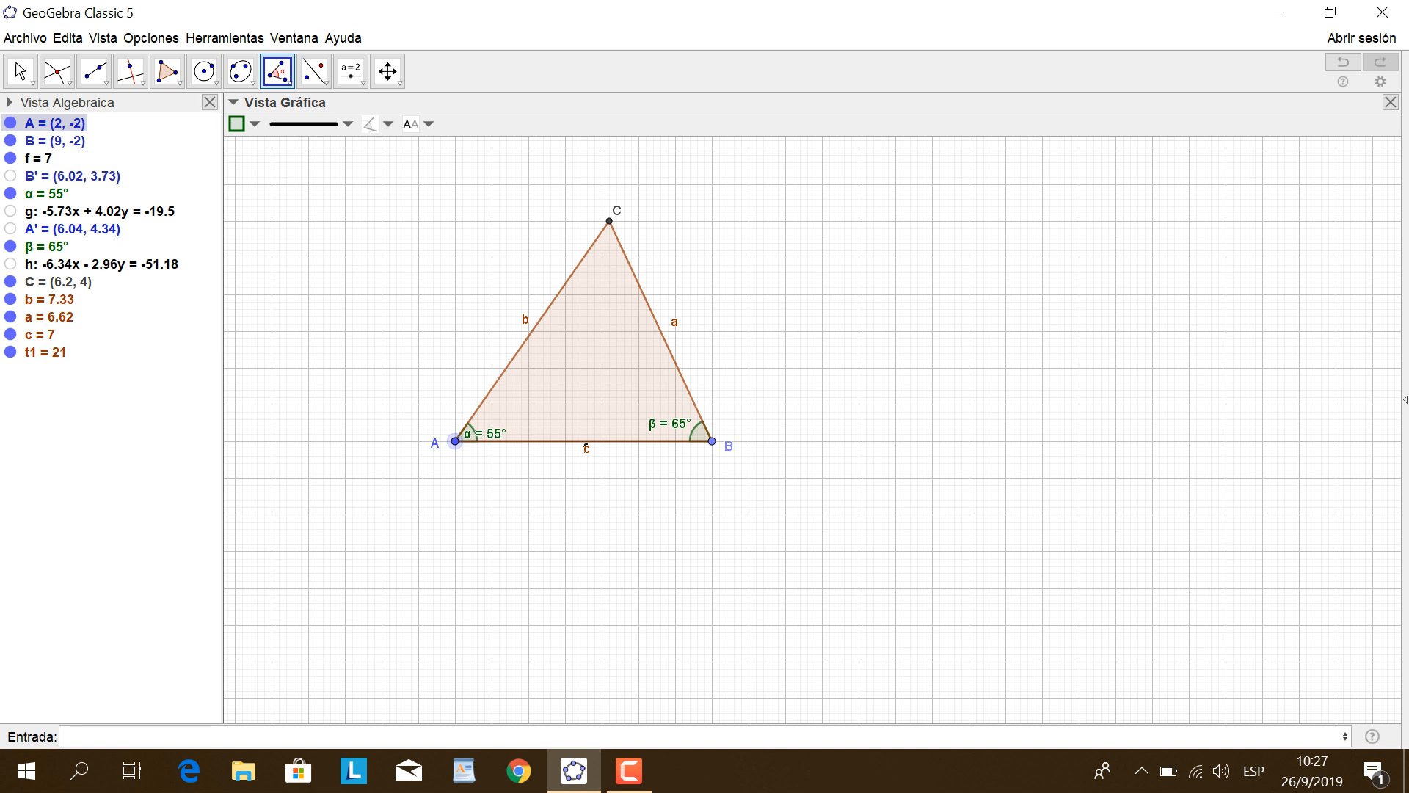
{"action": "left_click", "coordinate": [609, 221]}
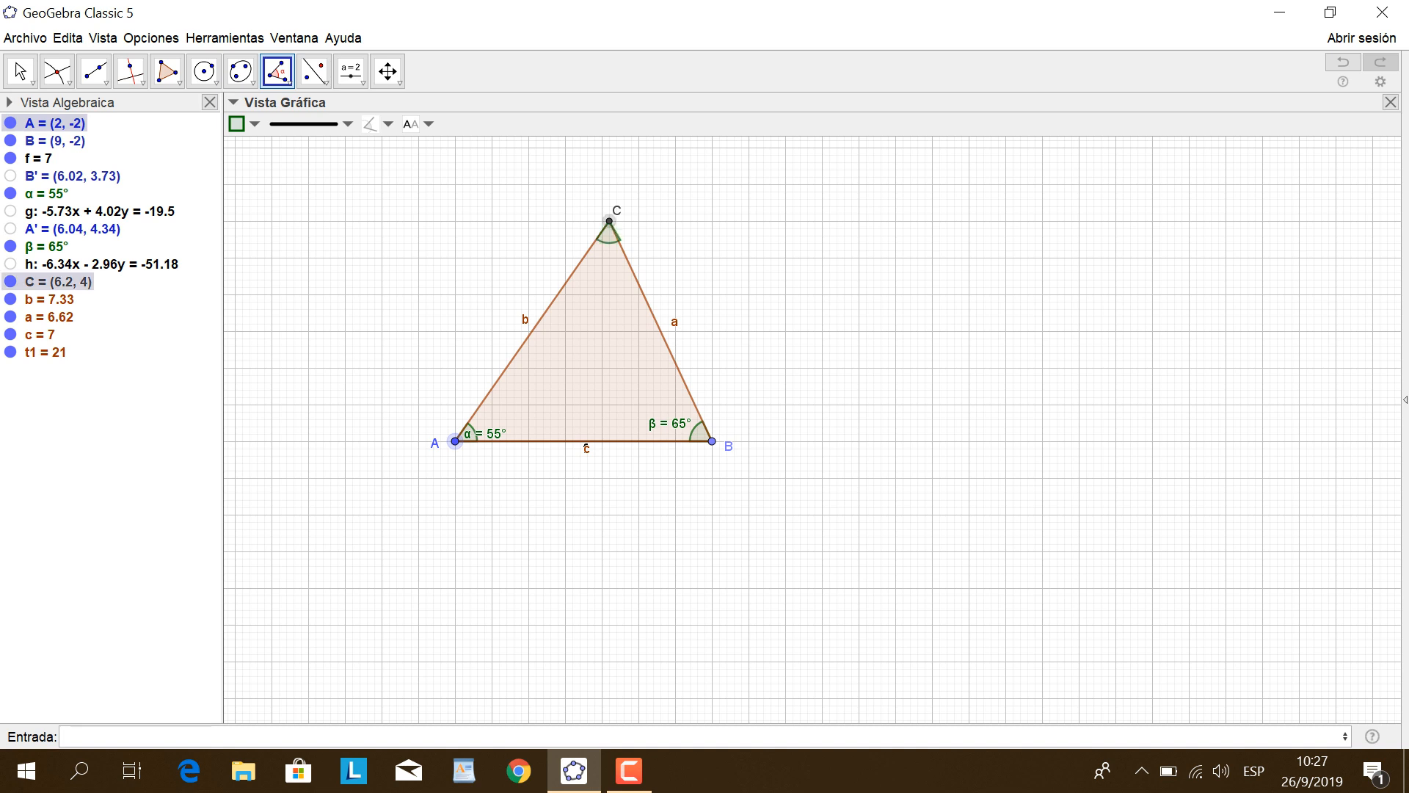
{"action": "left_click", "coordinate": [712, 442]}
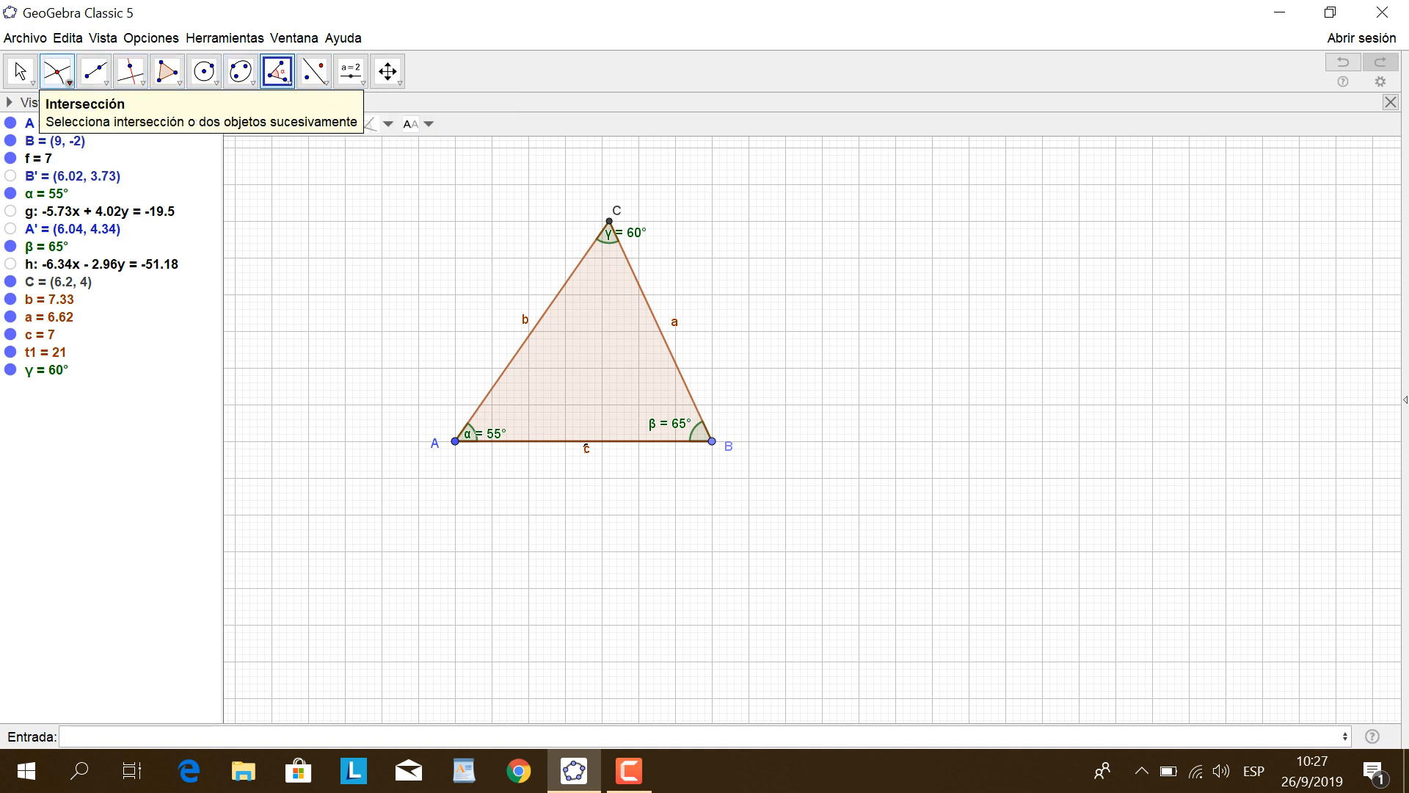
Move the γ angle label inside the triangle, just below the arc at vertex C.
{"action": "left_click", "coordinate": [20, 71]}
{"action": "mouse_move", "coordinate": [130, 71]}
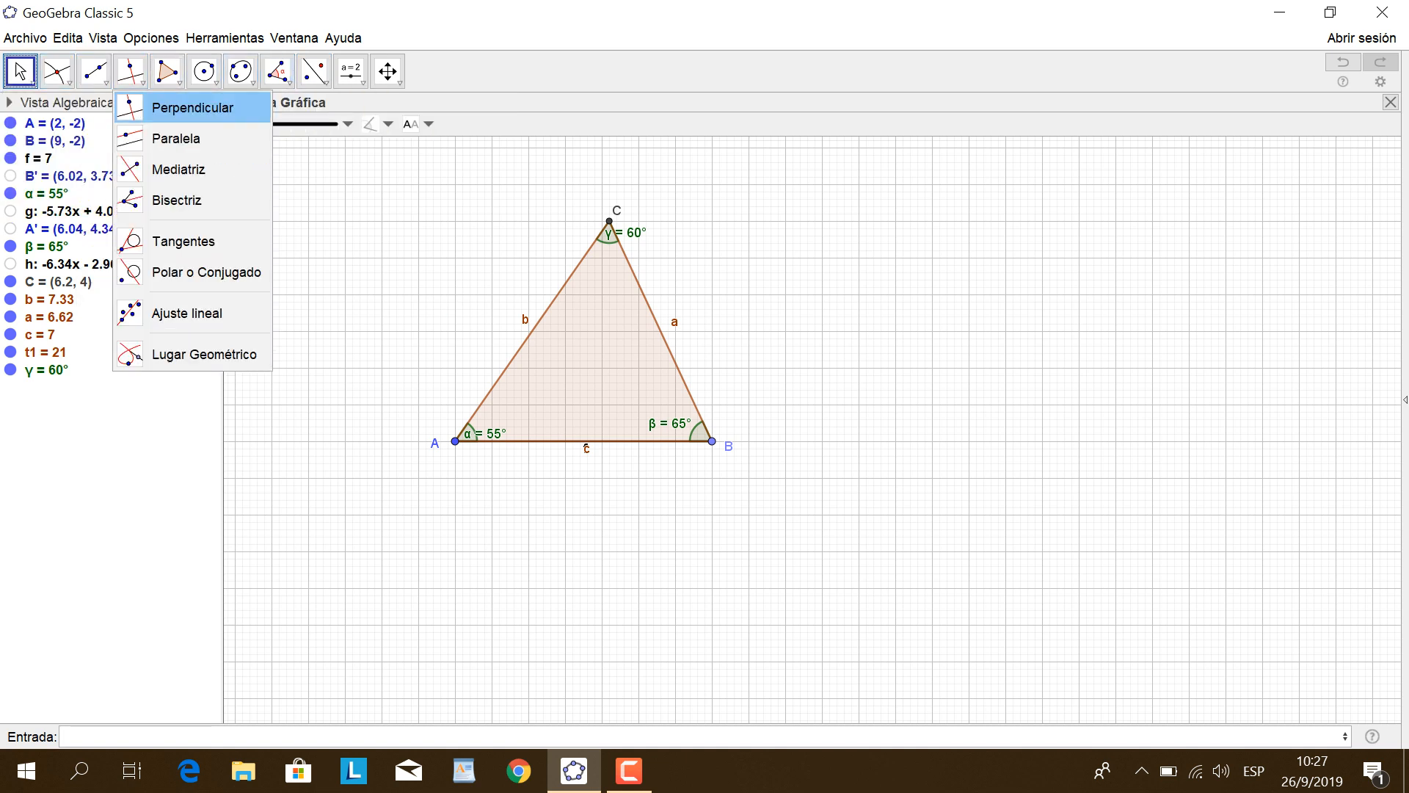
{"action": "mouse_move", "coordinate": [28, 78]}
{"action": "left_click", "coordinate": [62, 108]}
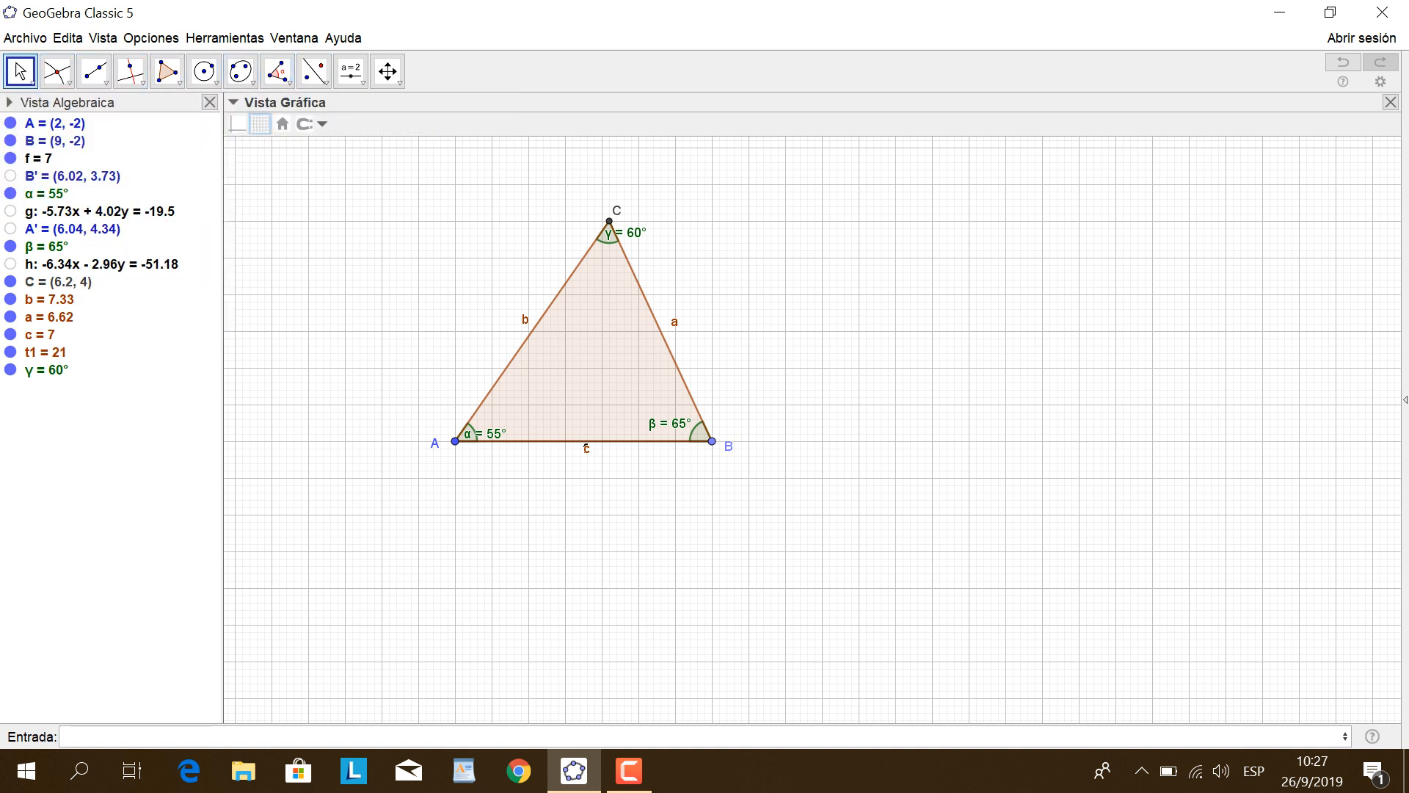
{"action": "left_click_drag", "start_coordinate": [631, 233], "coordinate": [613, 273]}
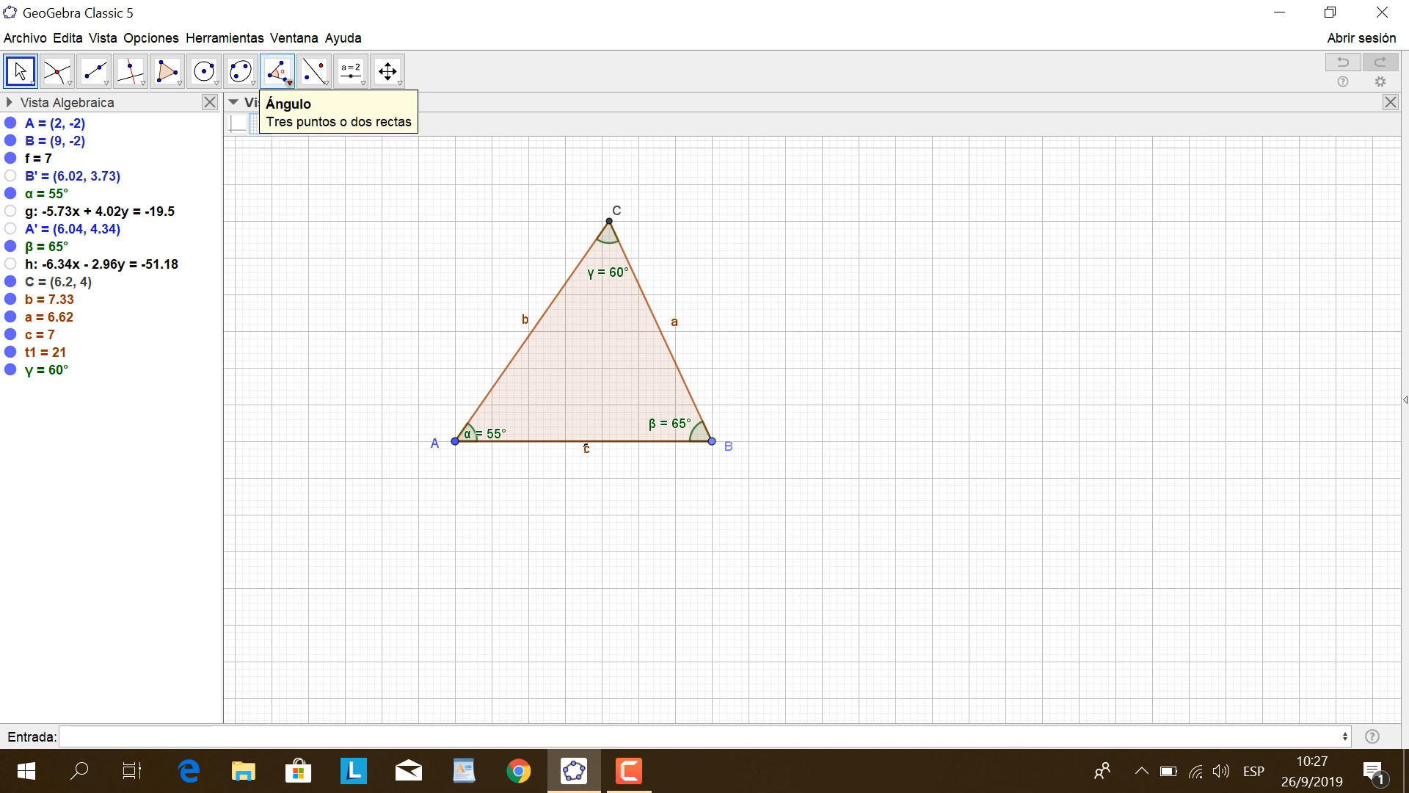
Add length labels to sides AC, BC and AB with the Distance or Length tool.
{"action": "left_click", "coordinate": [279, 72]}
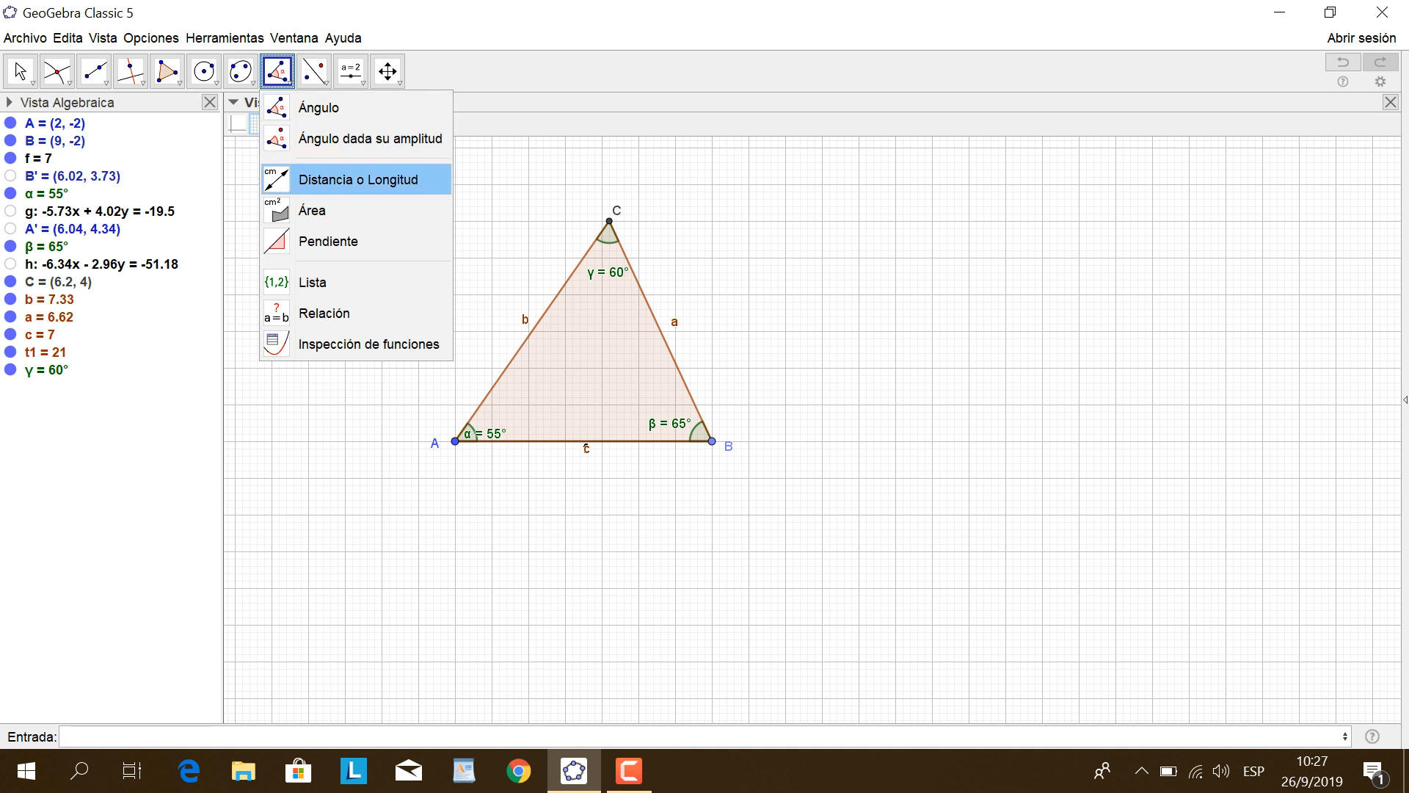
{"action": "left_click", "coordinate": [358, 179]}
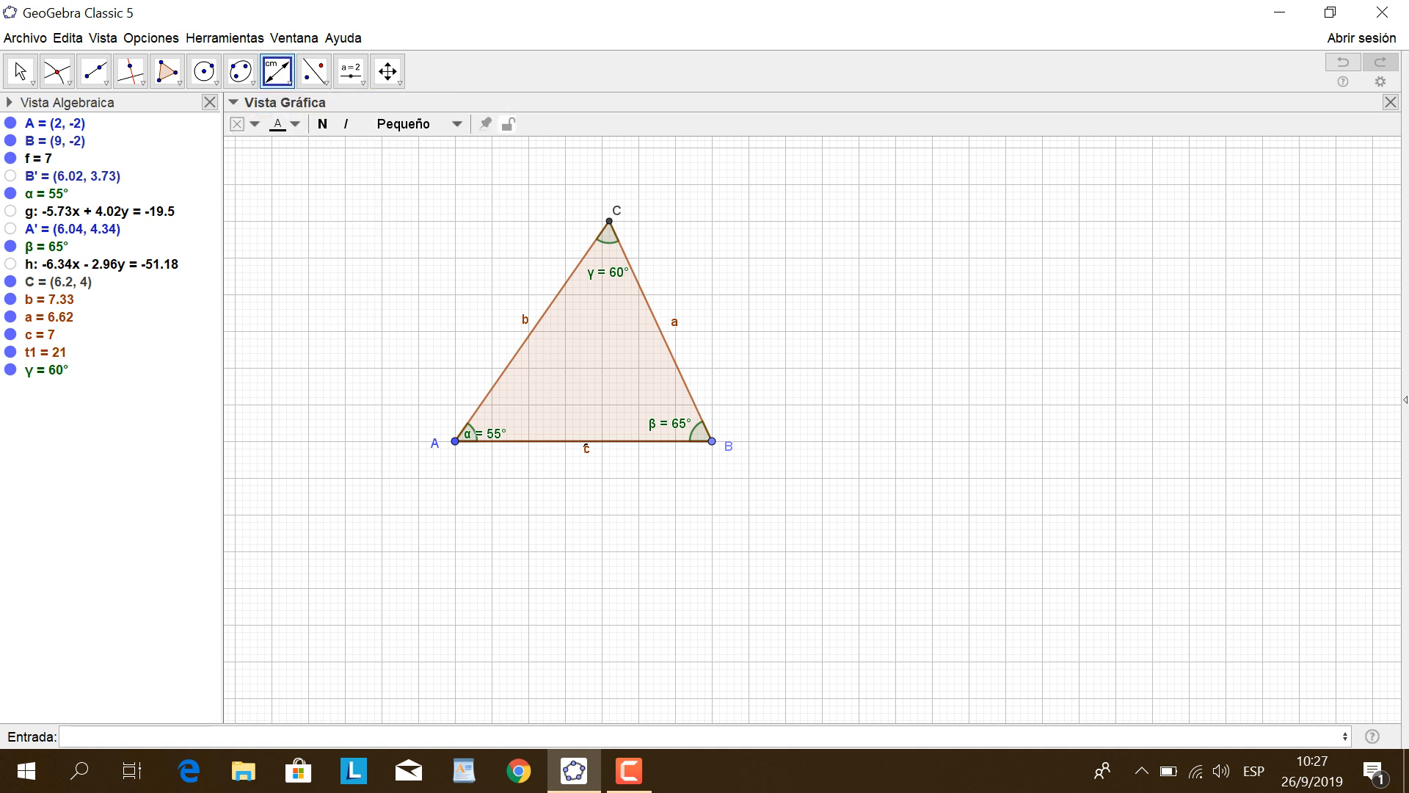
{"action": "left_click", "coordinate": [532, 331]}
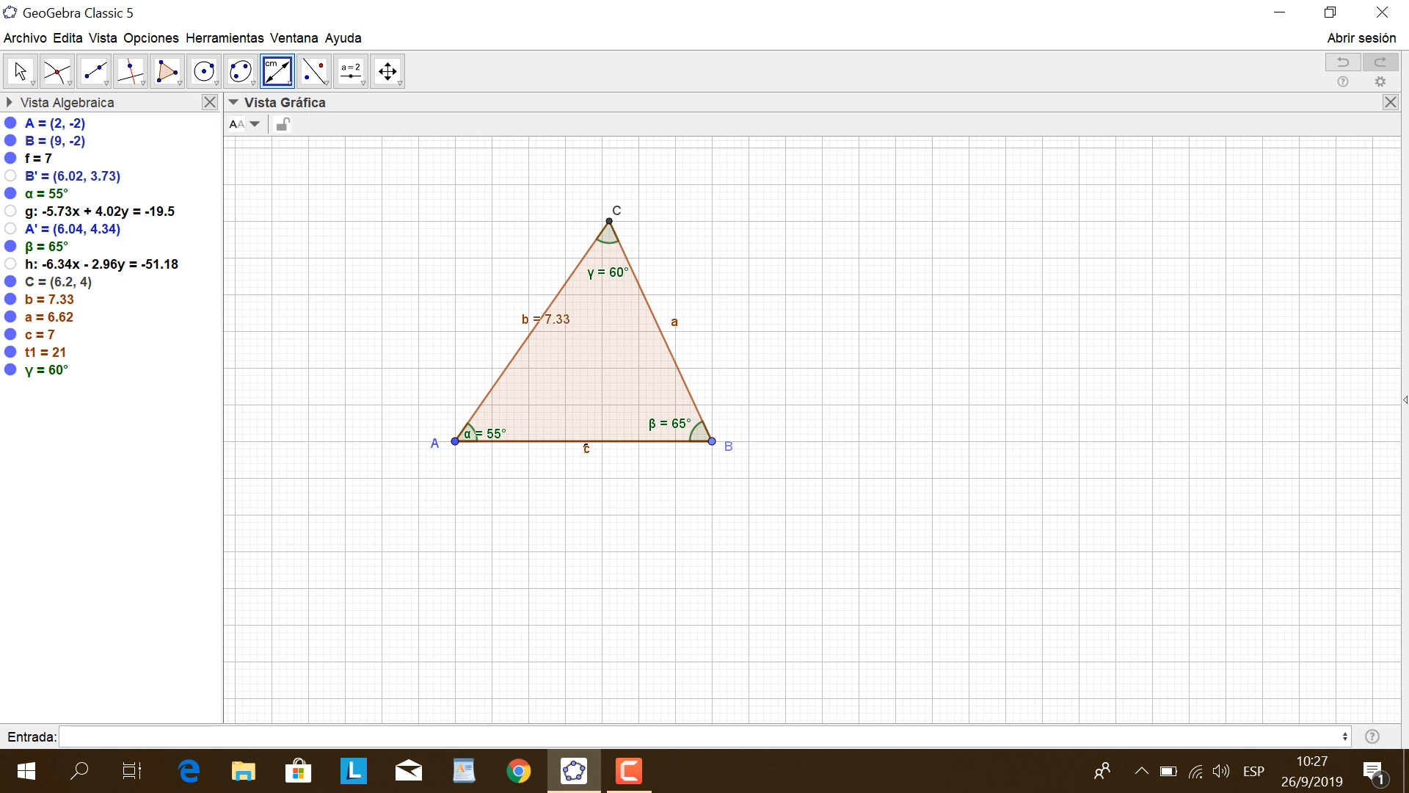
{"action": "left_click", "coordinate": [667, 345]}
{"action": "left_click", "coordinate": [220, 736]}
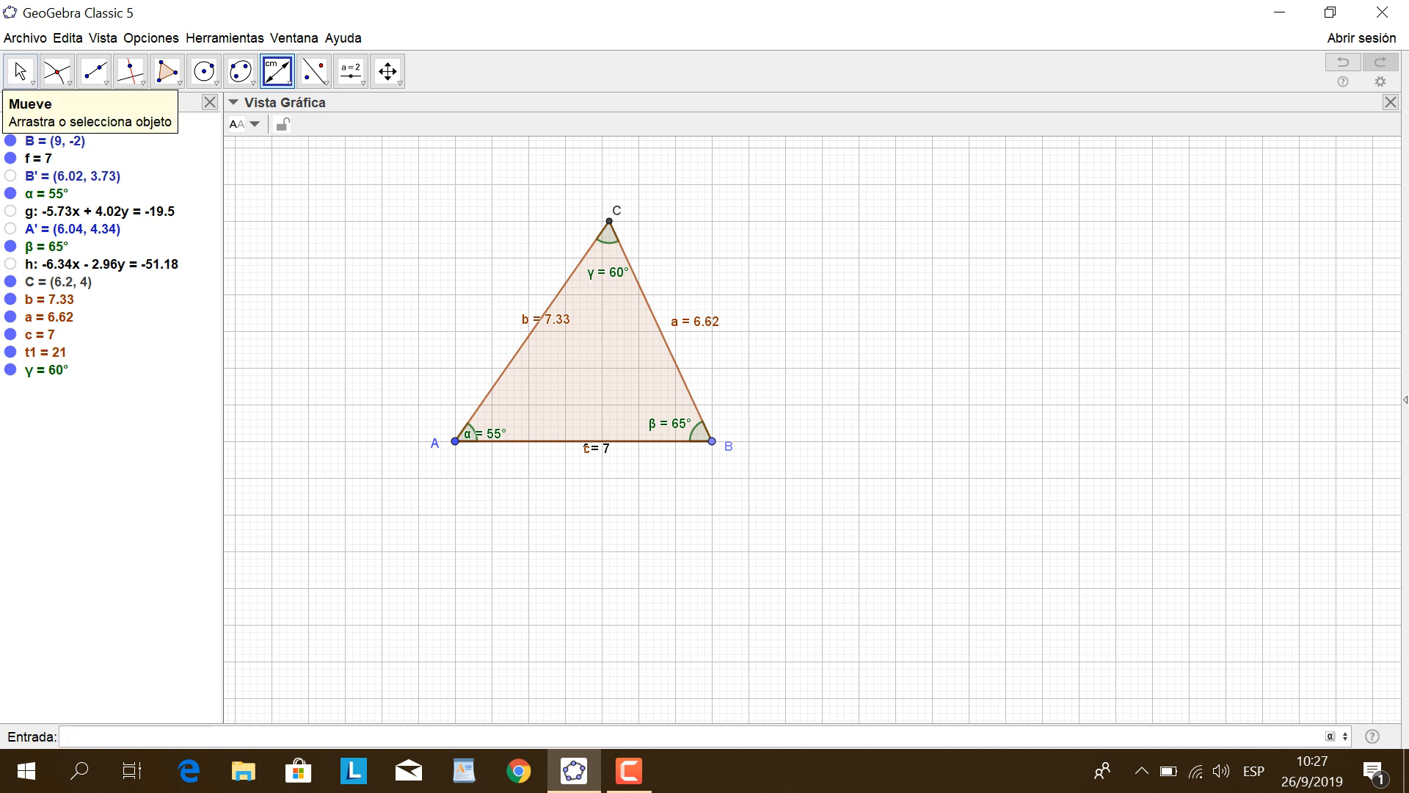
Move the length label of segment f below side AB, clear of the label c.
{"action": "left_click", "coordinate": [33, 82]}
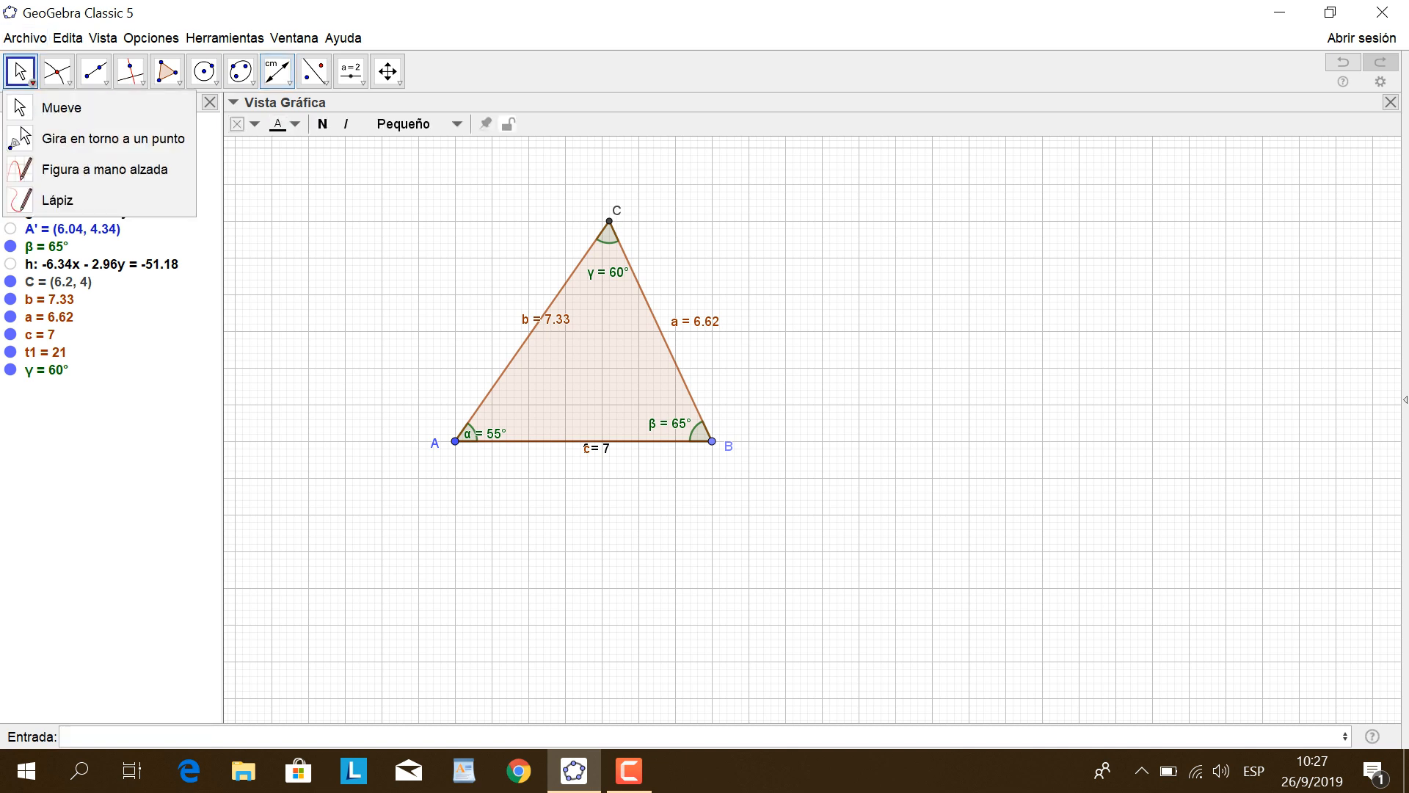
{"action": "left_click", "coordinate": [62, 108]}
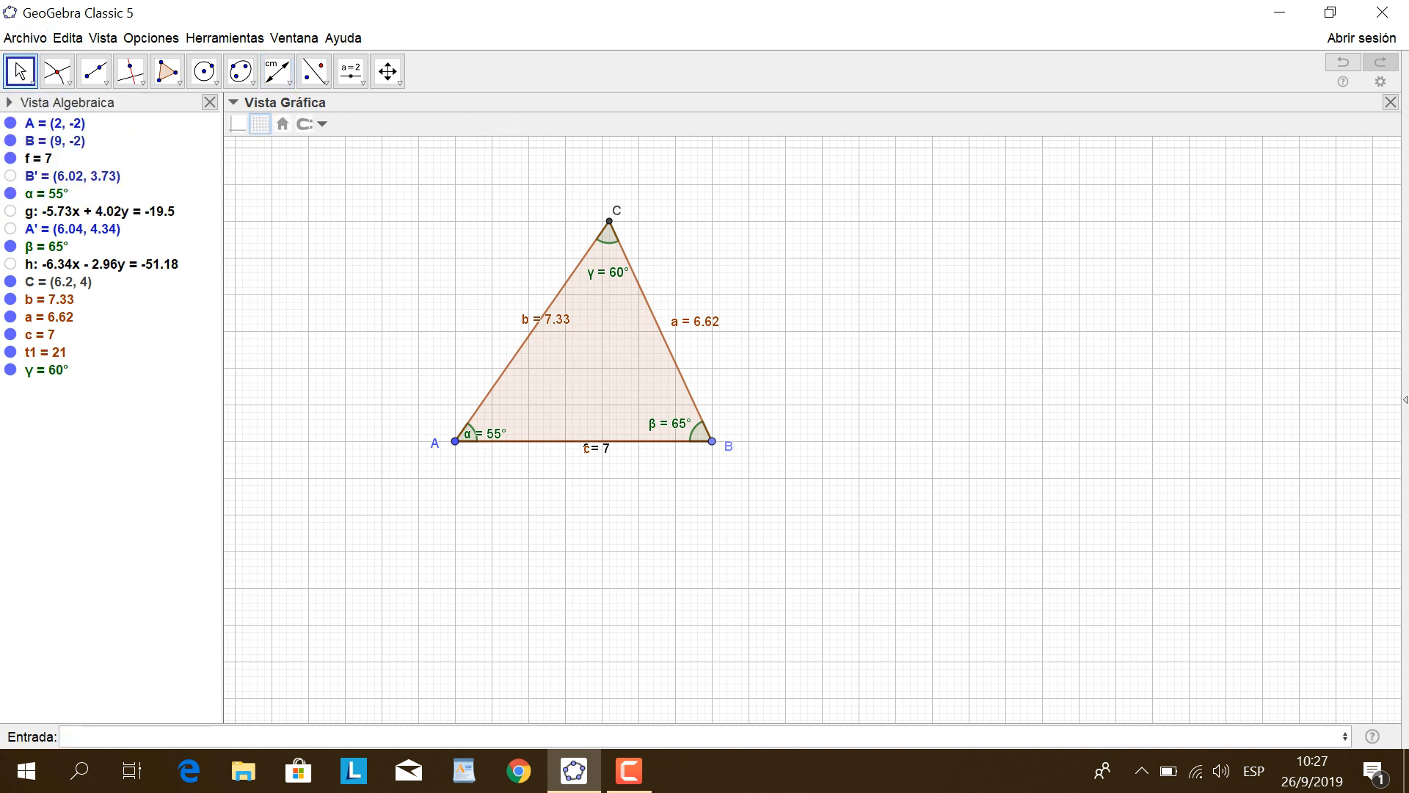
{"action": "left_click_drag", "start_coordinate": [594, 448], "coordinate": [587, 473]}
Define the perimeter by entering P=a+b+c.
{"action": "left_click", "coordinate": [82, 736]}
{"action": "type", "text": "P"}
{"action": "type", "text": "="}
{"action": "type", "text": "a+b"}
{"action": "type", "text": "+"}
{"action": "type", "text": "c"}
{"action": "key", "text": "Return"}
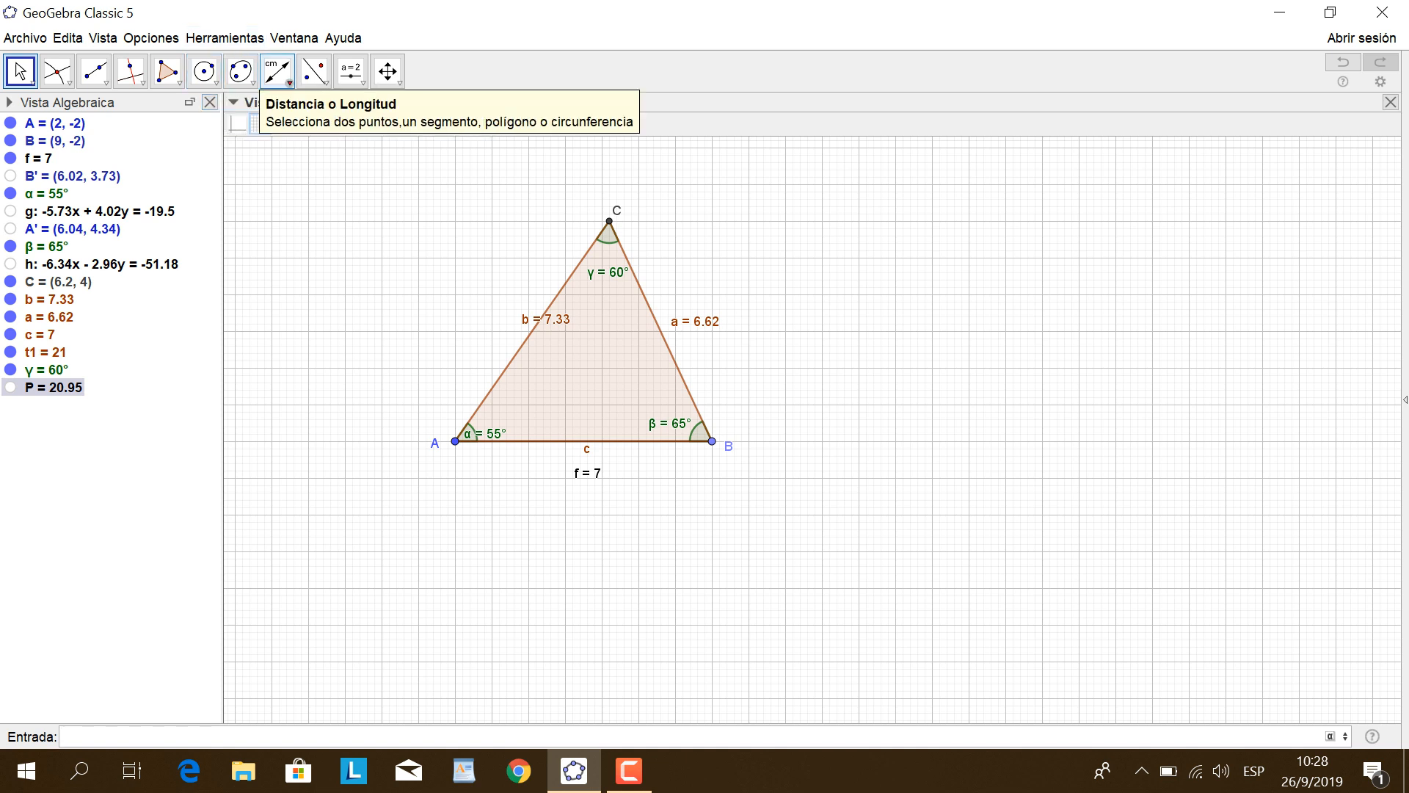
Add an area label to triangle ABC and center it between the sides inside the triangle.
{"action": "left_click", "coordinate": [277, 71]}
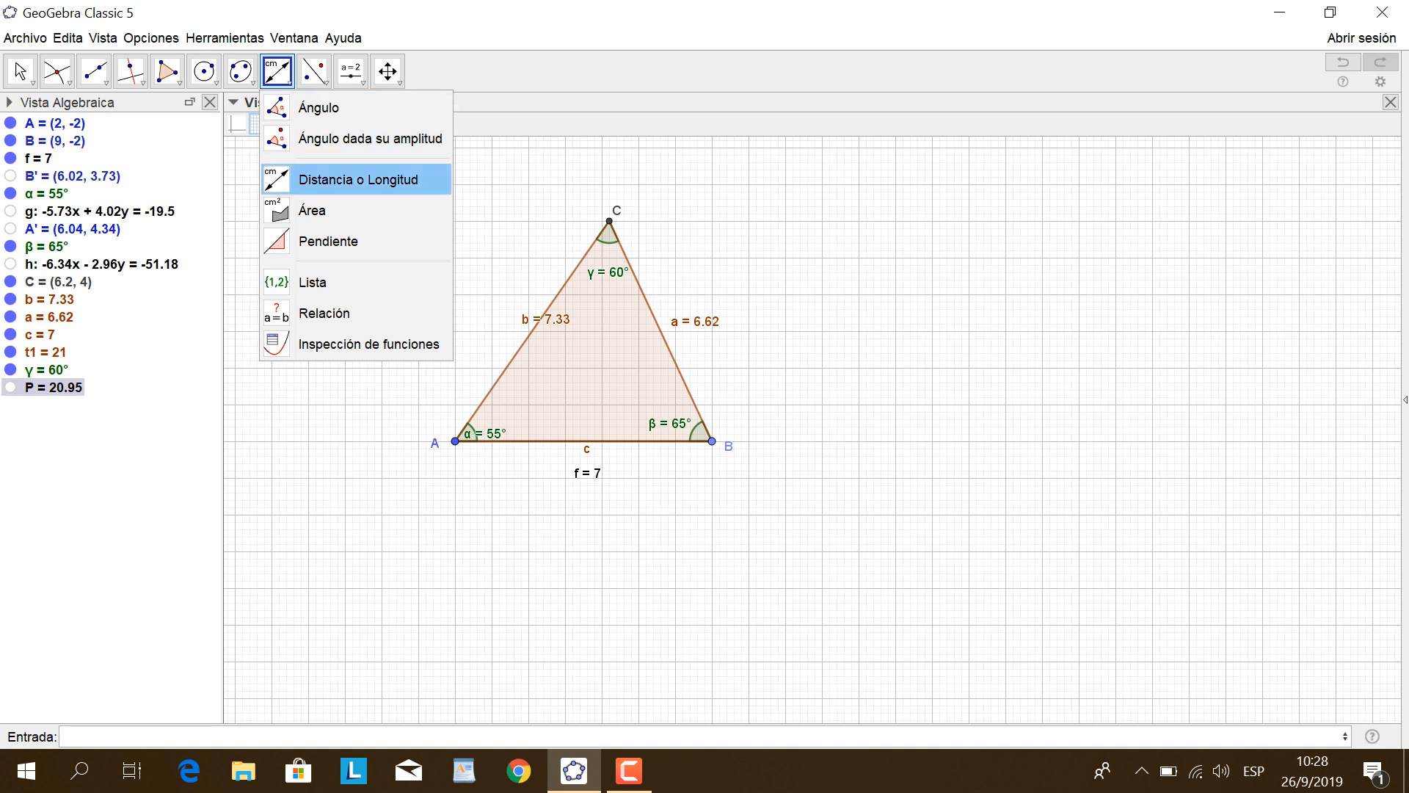
{"action": "left_click", "coordinate": [312, 210]}
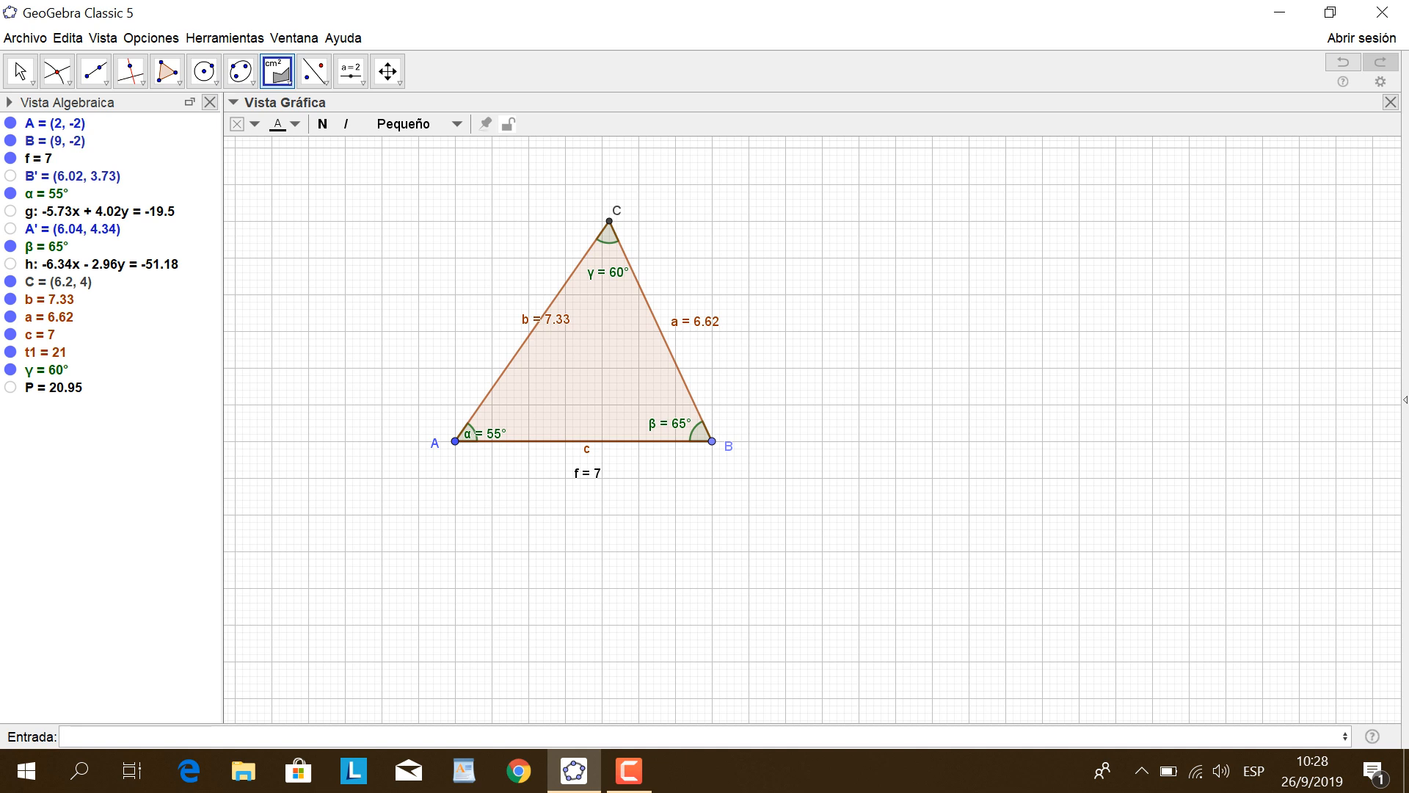
{"action": "left_click", "coordinate": [589, 368]}
{"action": "left_click", "coordinate": [33, 82]}
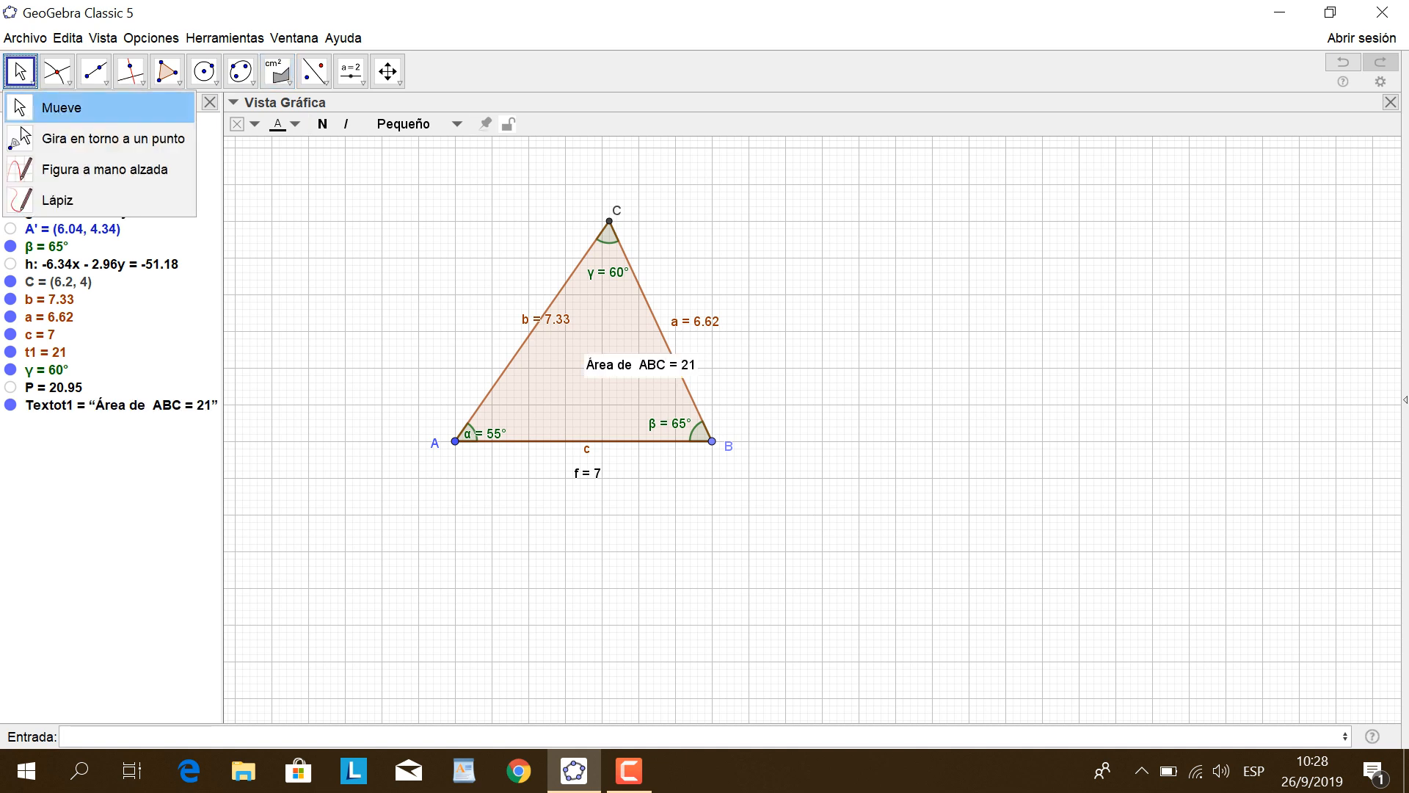
{"action": "left_click", "coordinate": [59, 107]}
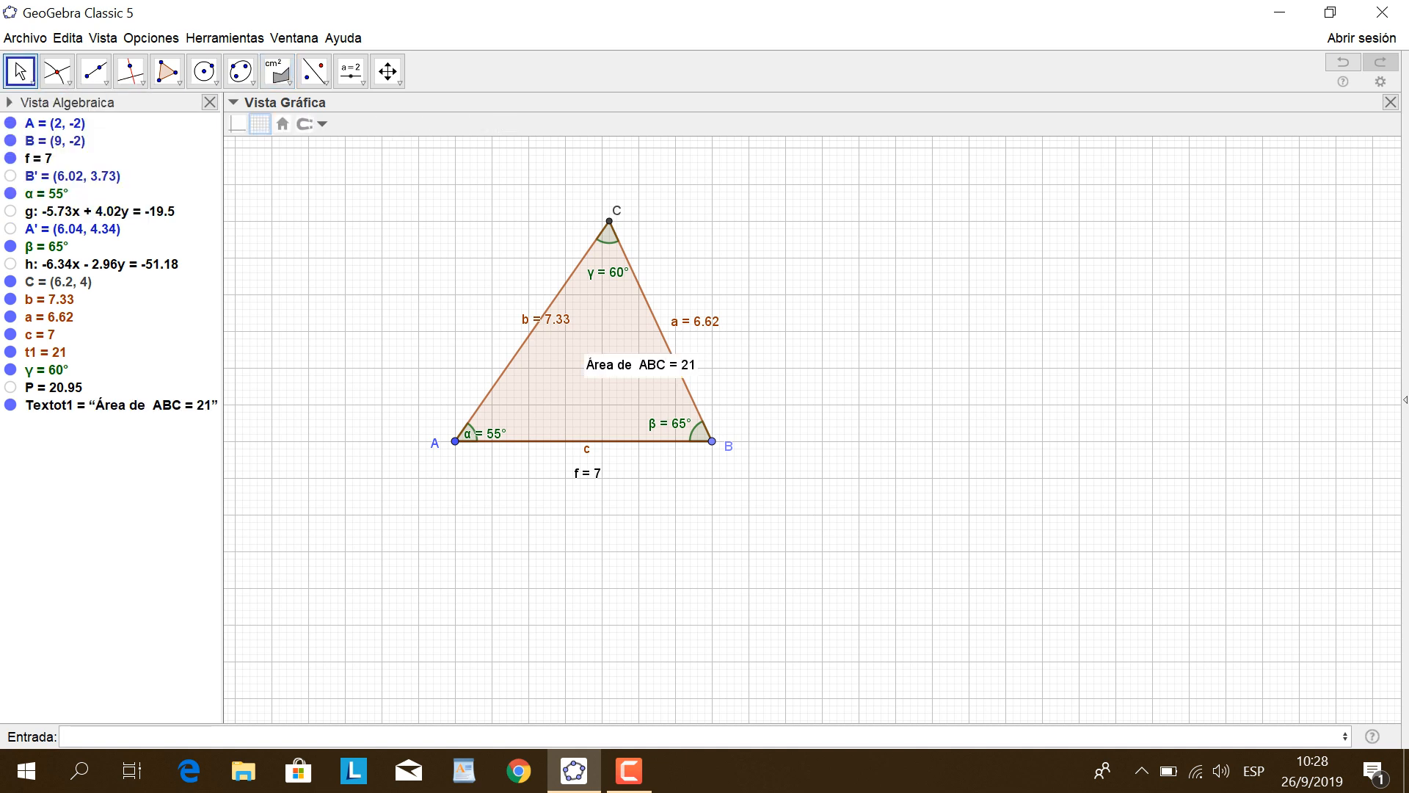
{"action": "left_click_drag", "start_coordinate": [640, 365], "coordinate": [593, 365]}
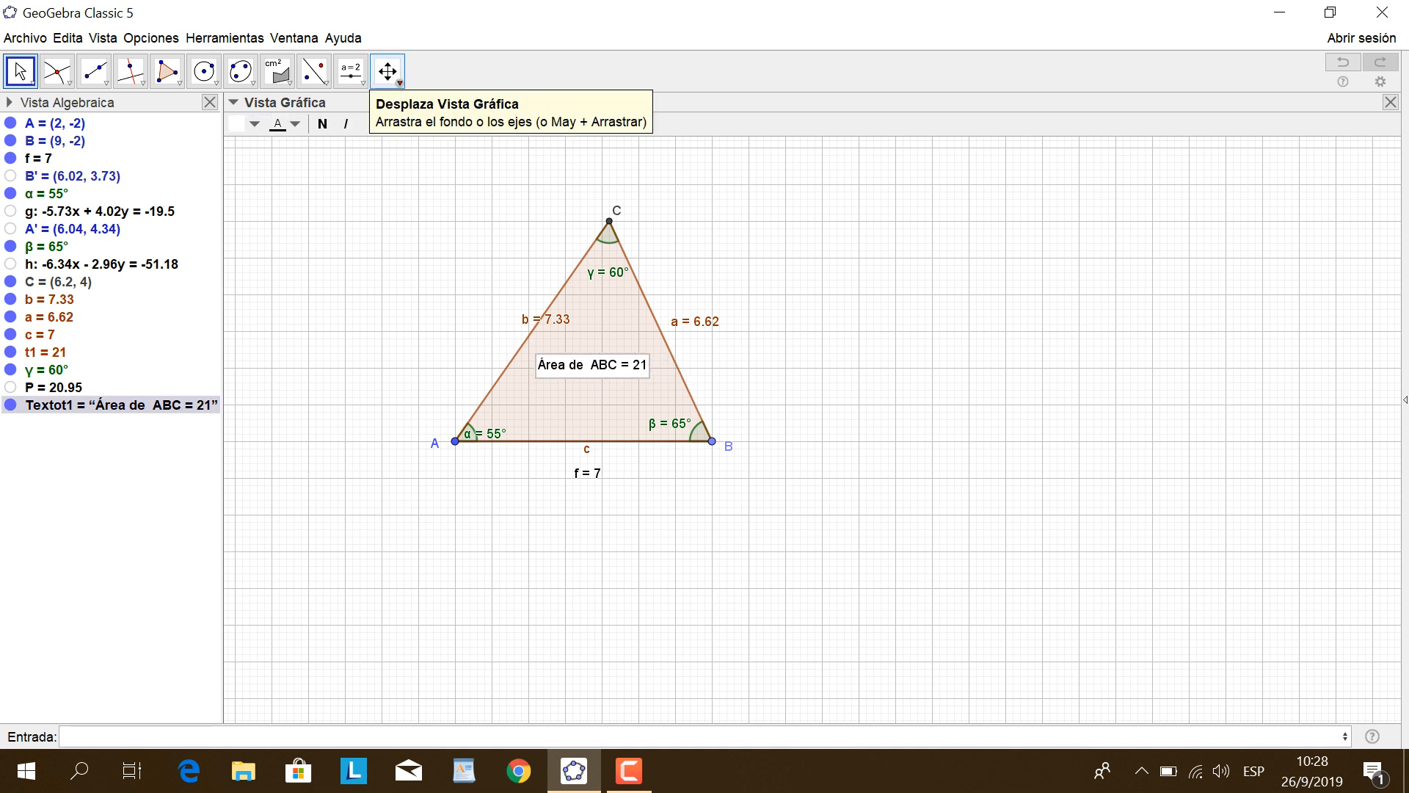
Draw a horizontal segment of given length 15 starting at (13, -3), in empty space beside triangle ABC.
{"action": "left_click", "coordinate": [387, 71]}
{"action": "left_click", "coordinate": [474, 107]}
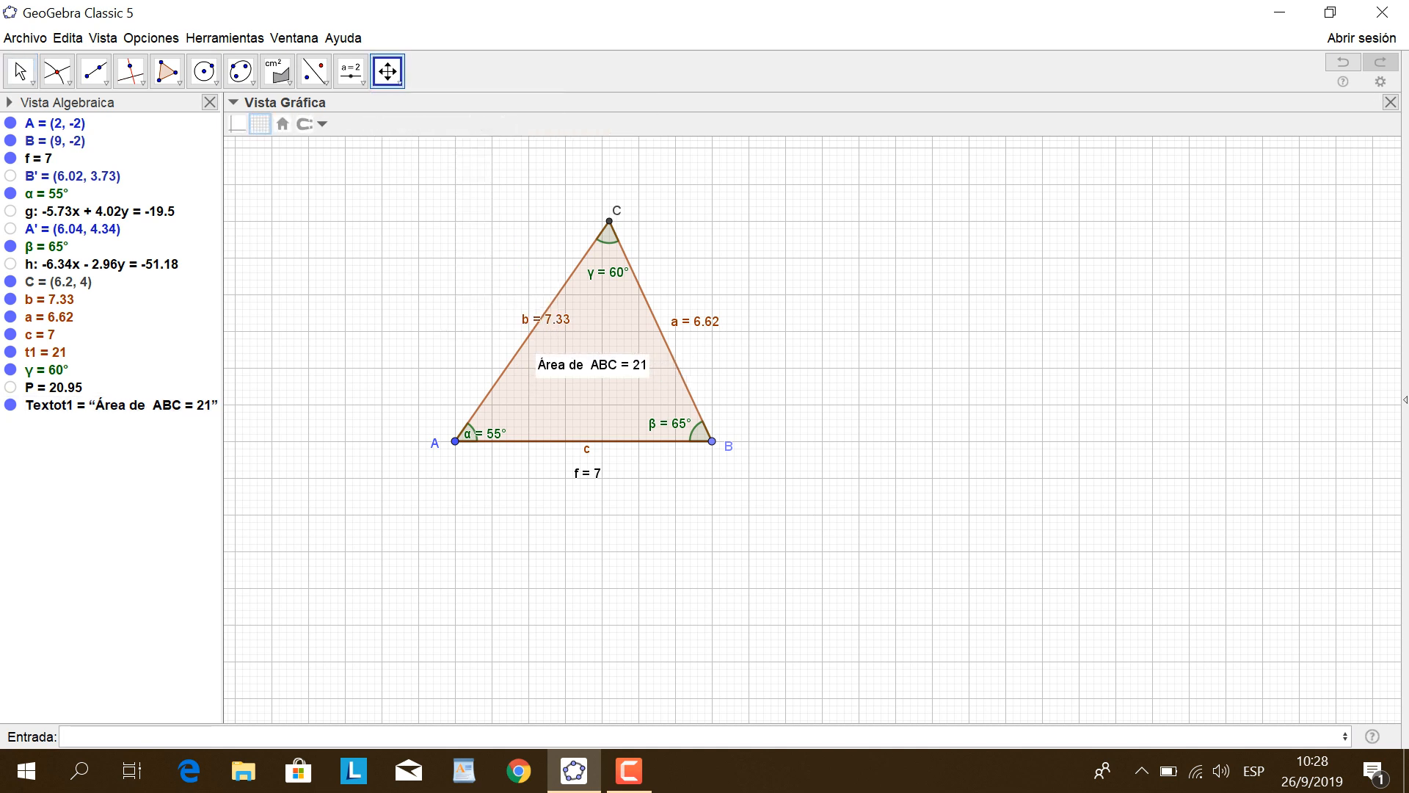
{"action": "left_click_drag", "start_coordinate": [558, 308], "coordinate": [363, 346]}
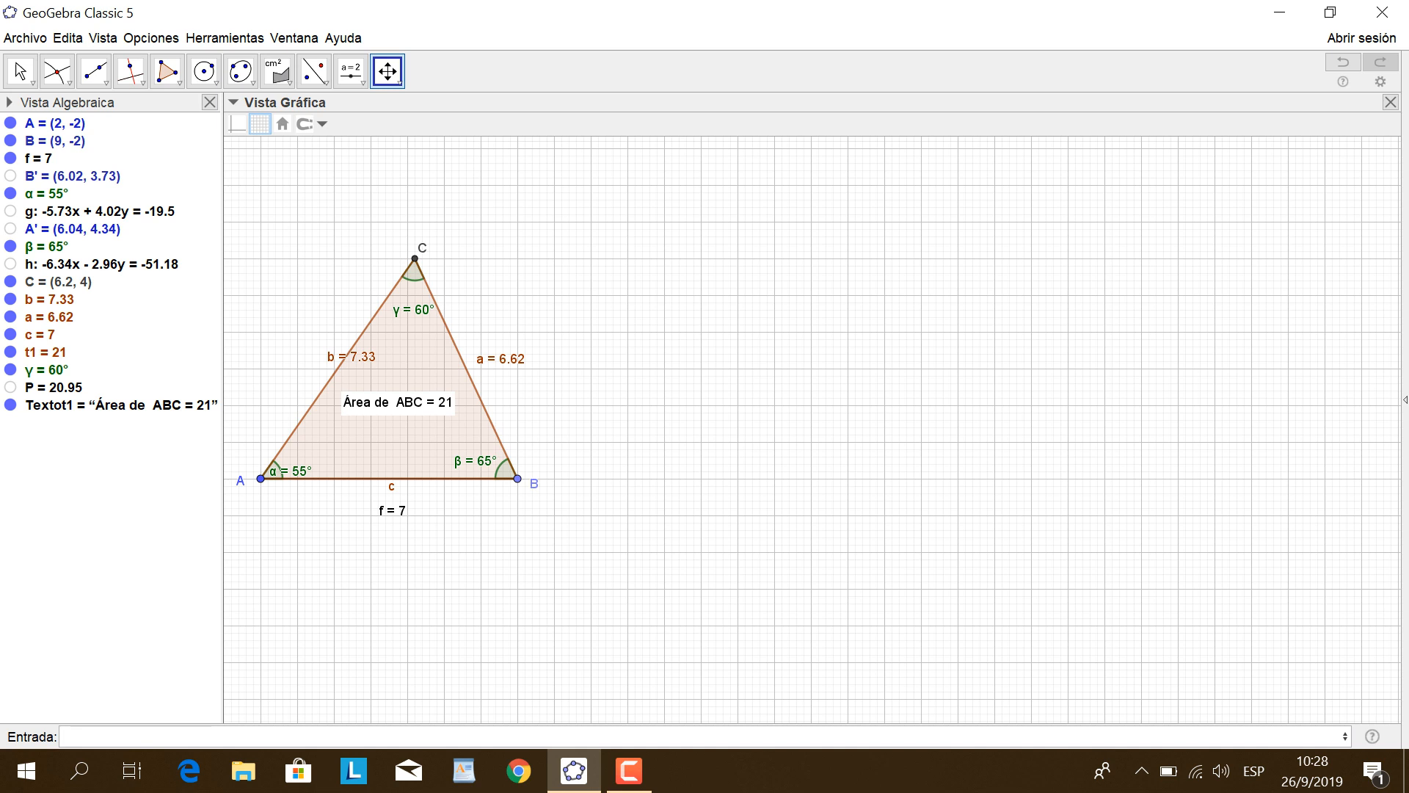
{"action": "left_click_drag", "start_coordinate": [734, 403], "coordinate": [470, 422]}
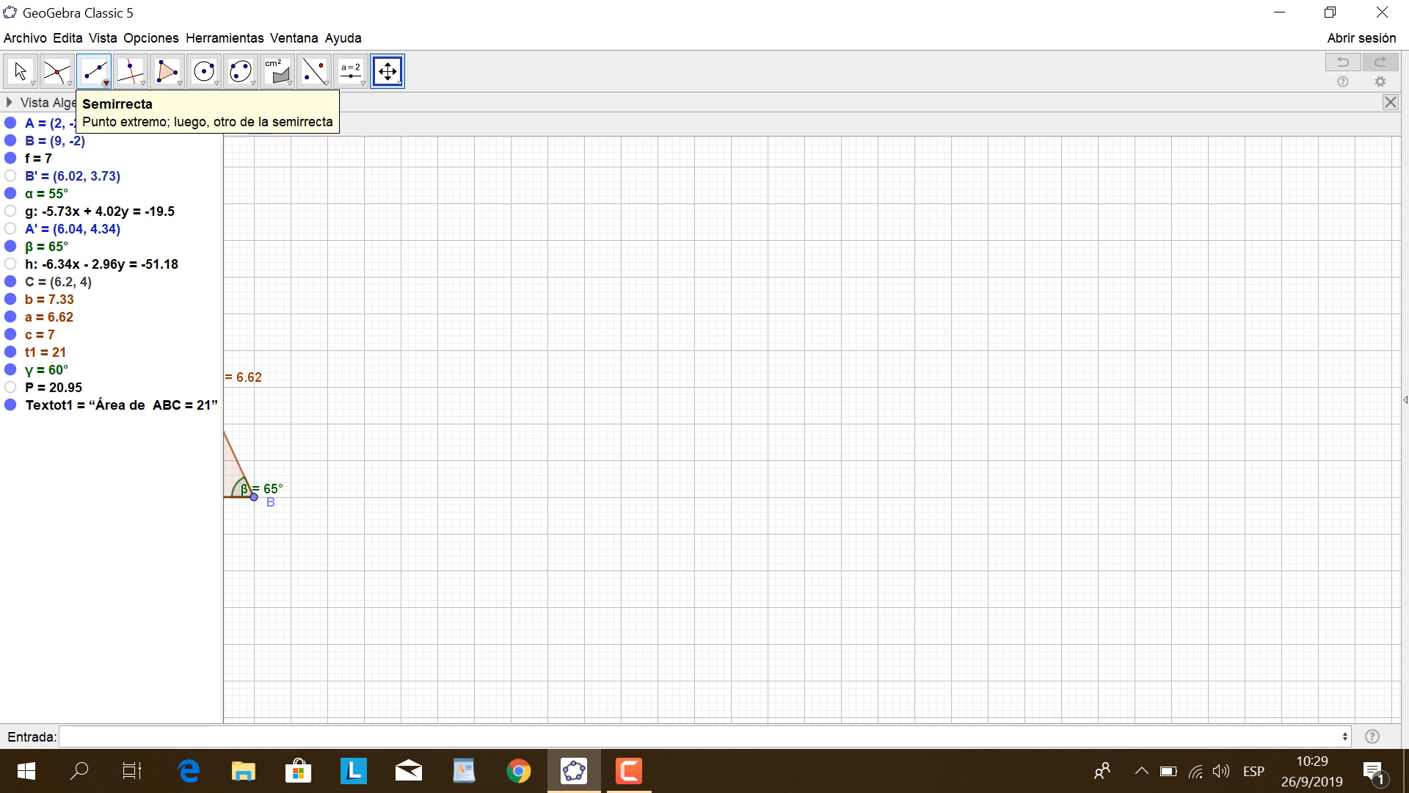
{"action": "left_click", "coordinate": [95, 72]}
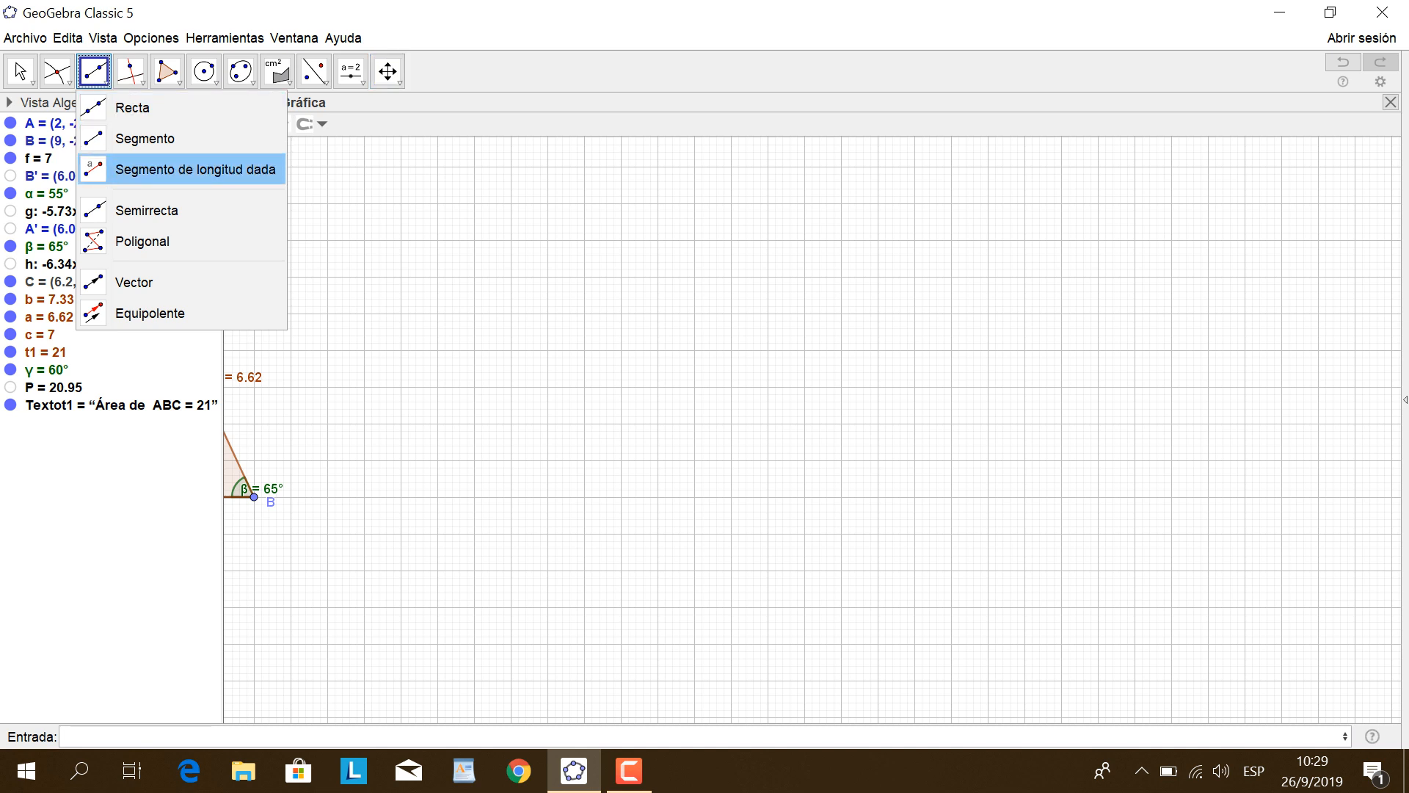
{"action": "left_click", "coordinate": [169, 169]}
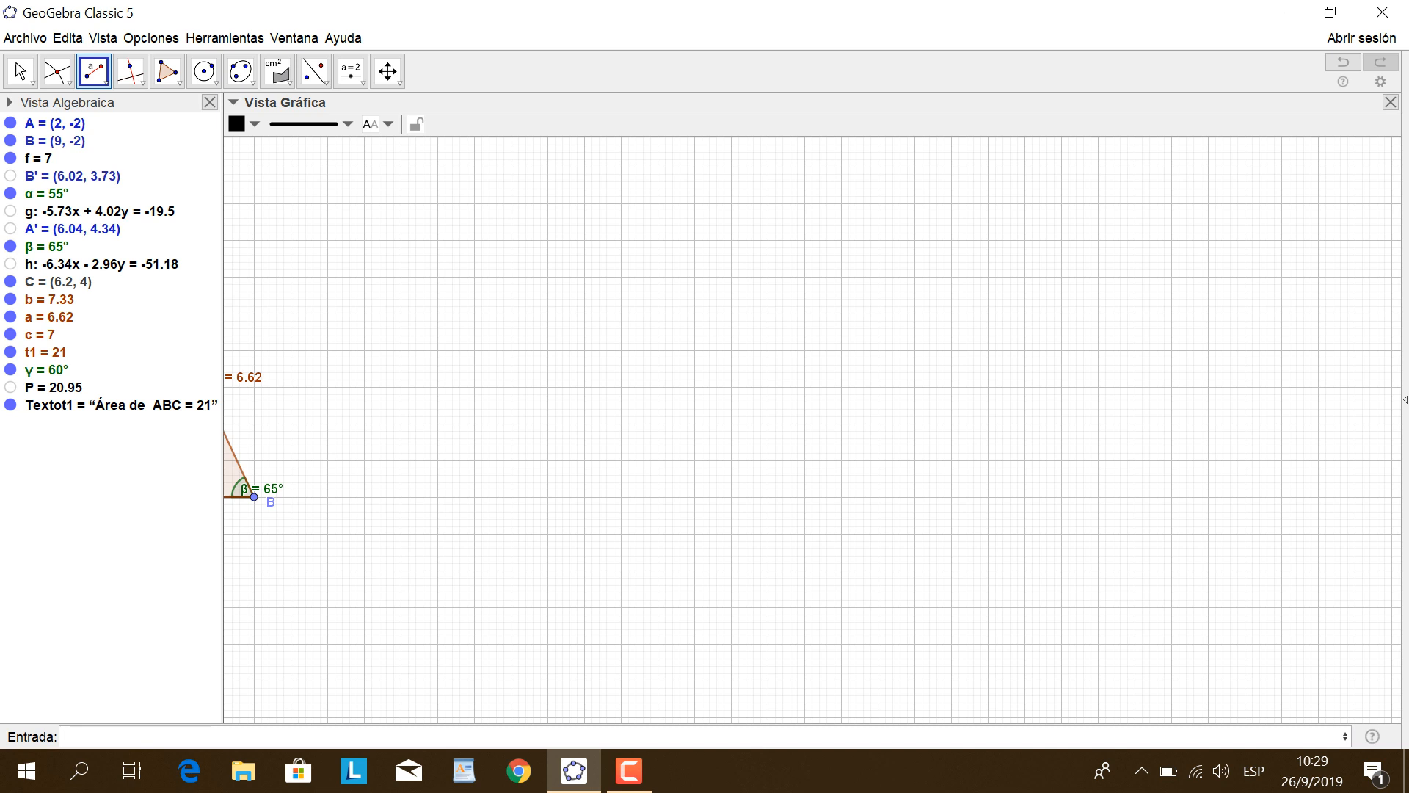
{"action": "left_click", "coordinate": [400, 534]}
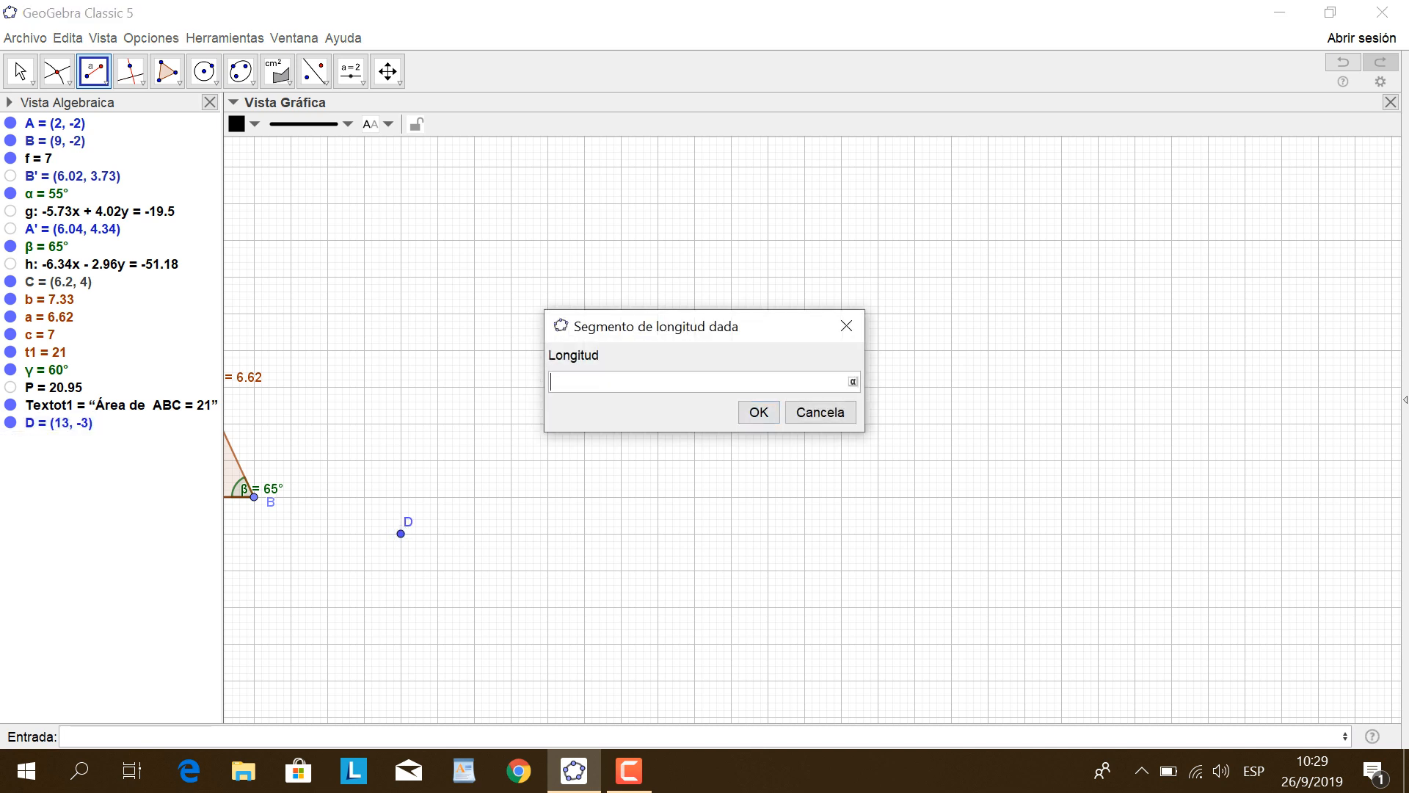
{"action": "type", "text": "15"}
{"action": "key", "text": "Return"}
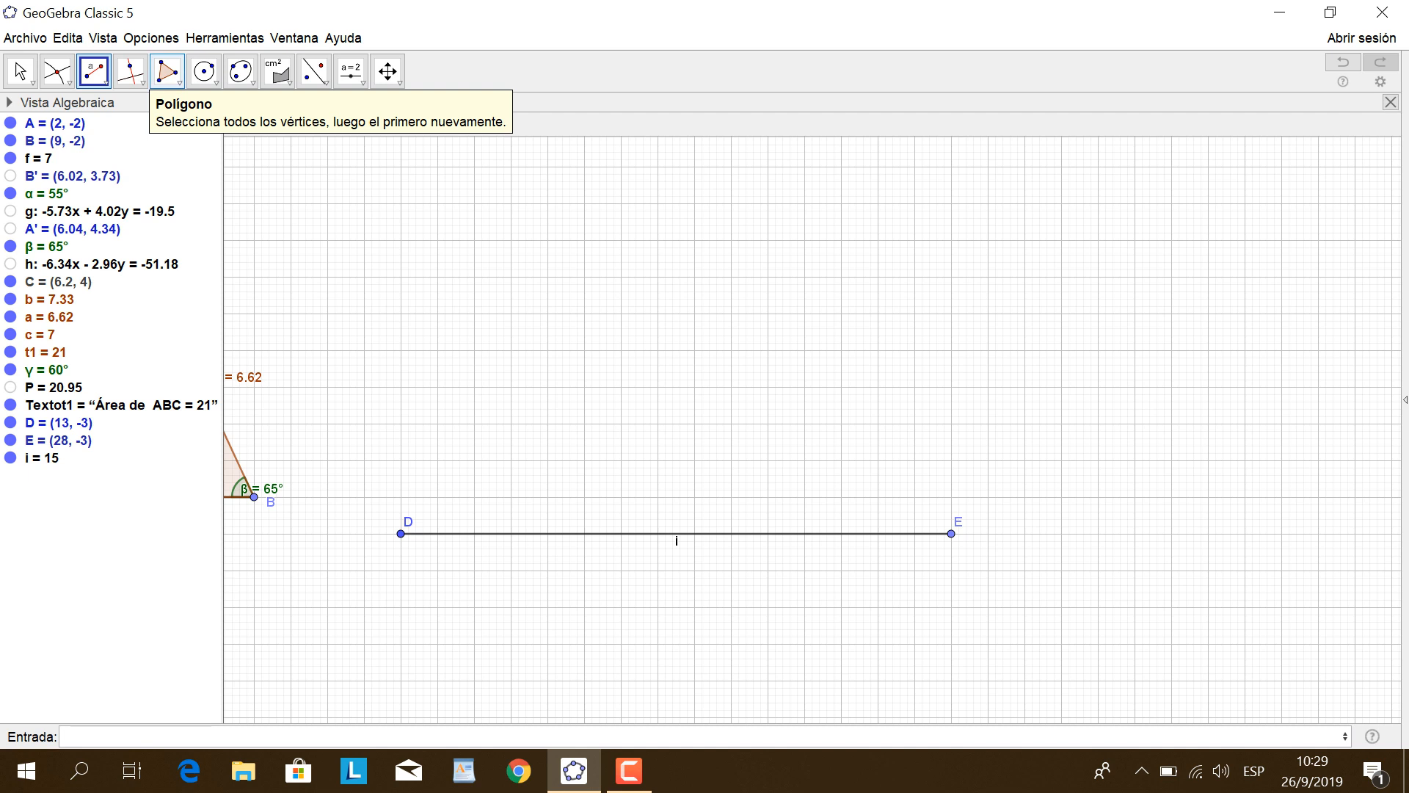
Construct a counterclockwise angle of 75° from point E about vertex D with the Angle with Given Size tool.
{"action": "left_click", "coordinate": [166, 71]}
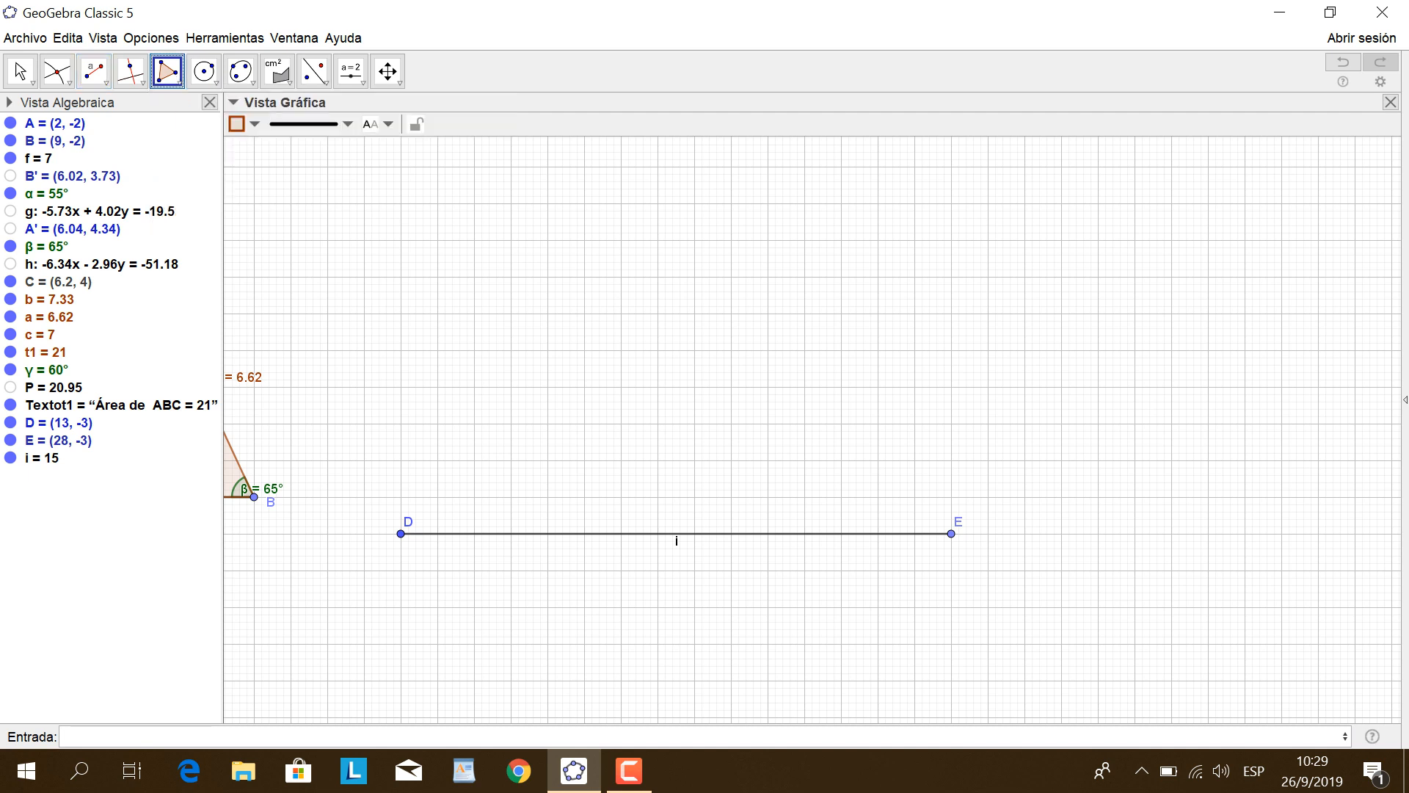
{"action": "left_click", "coordinate": [178, 81]}
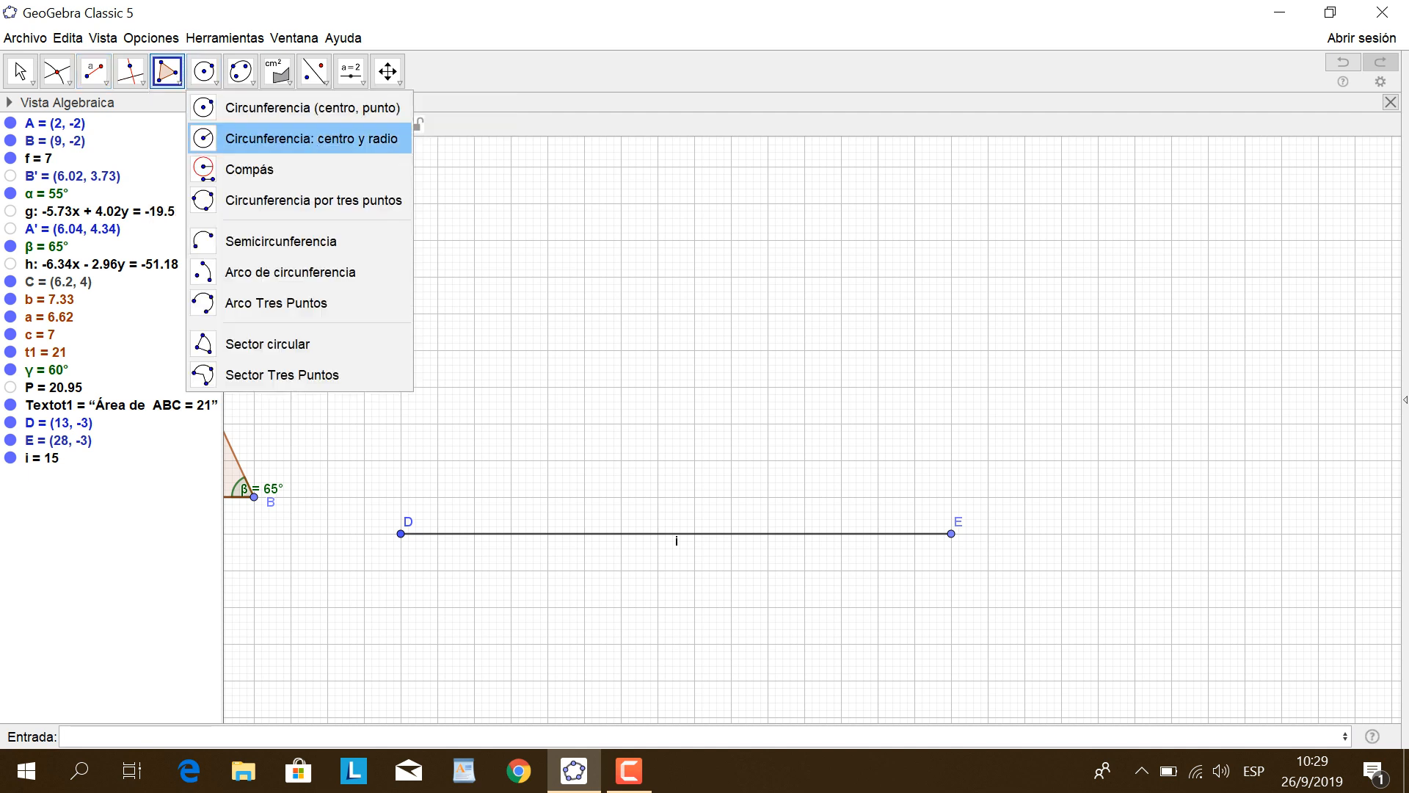
{"action": "mouse_move", "coordinate": [251, 82]}
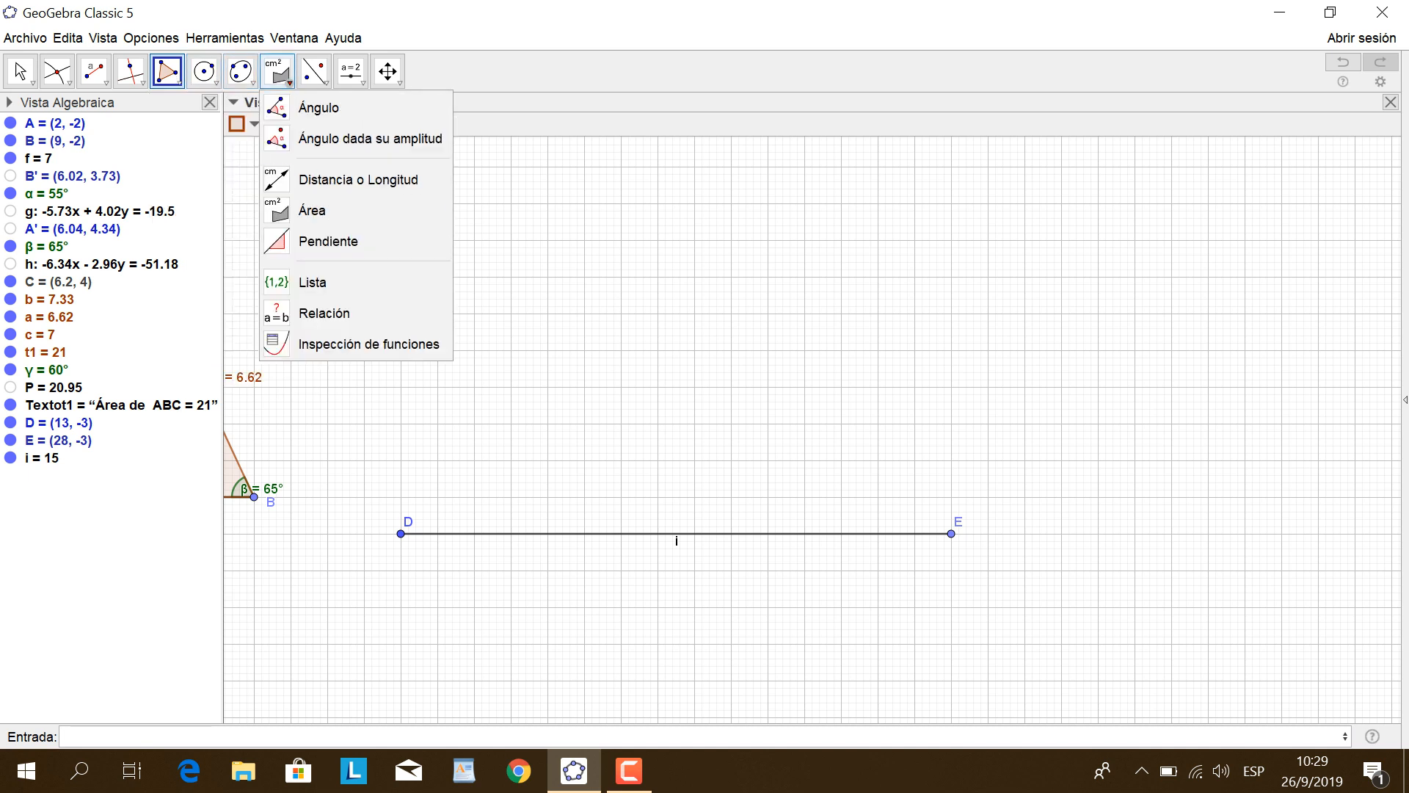
{"action": "left_click", "coordinate": [353, 139]}
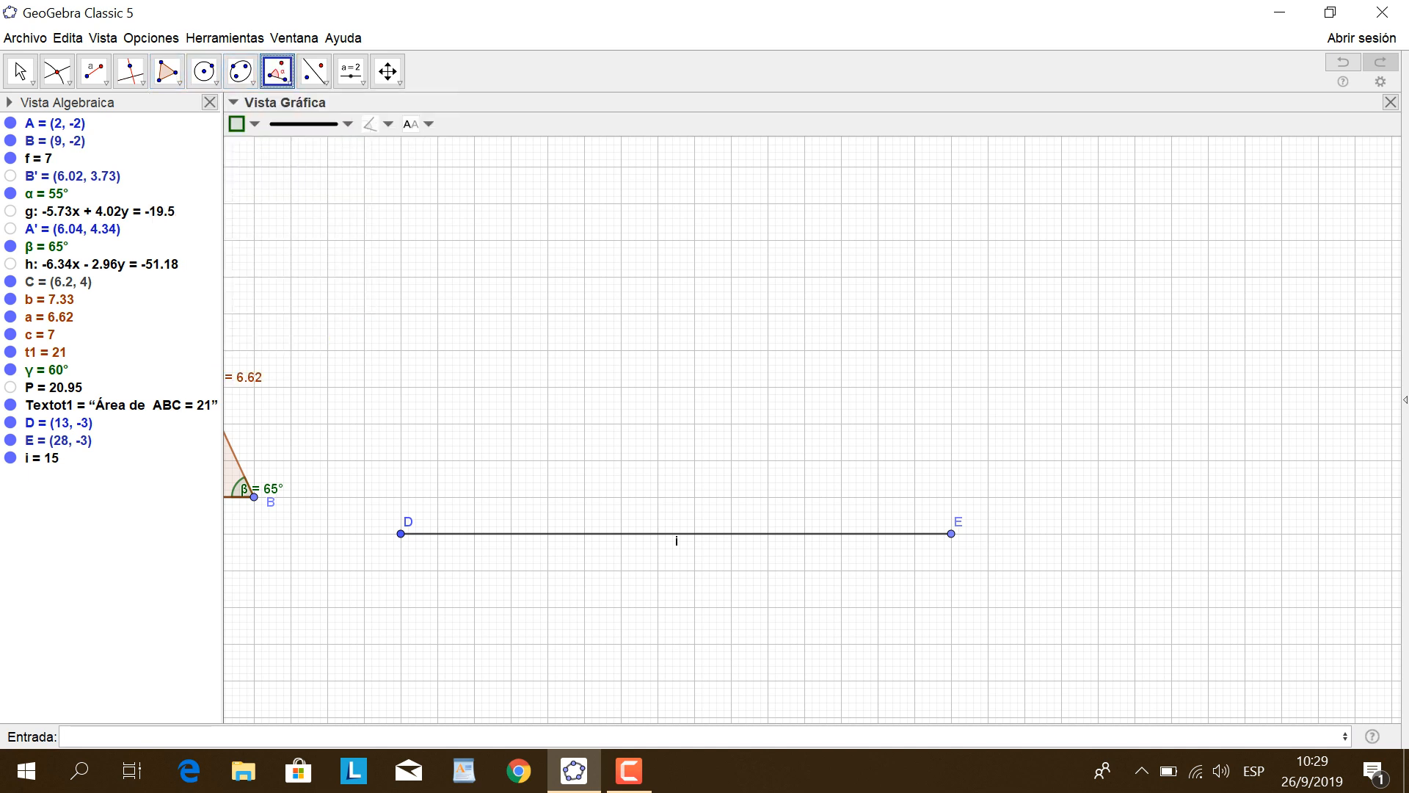
{"action": "left_click", "coordinate": [952, 534]}
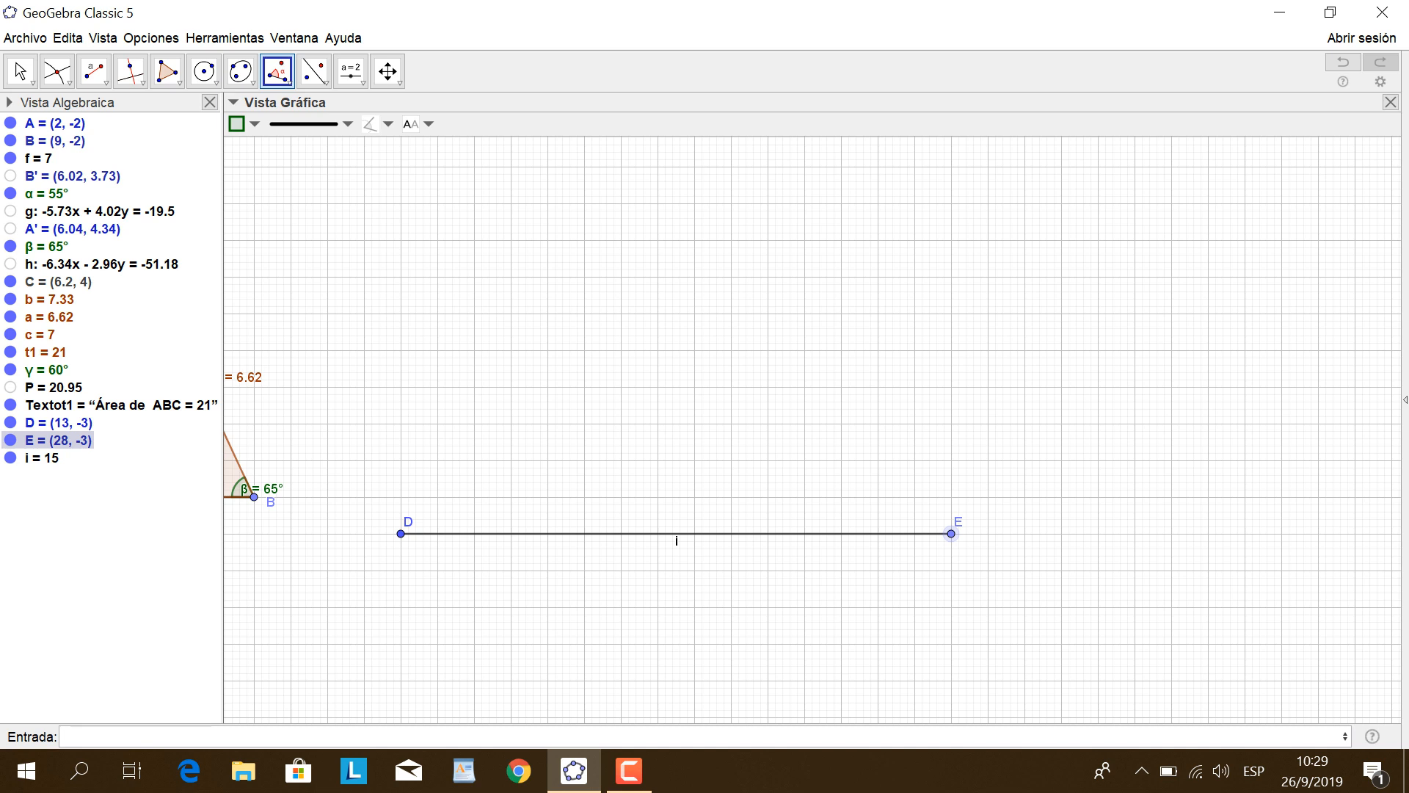
{"action": "left_click", "coordinate": [400, 534]}
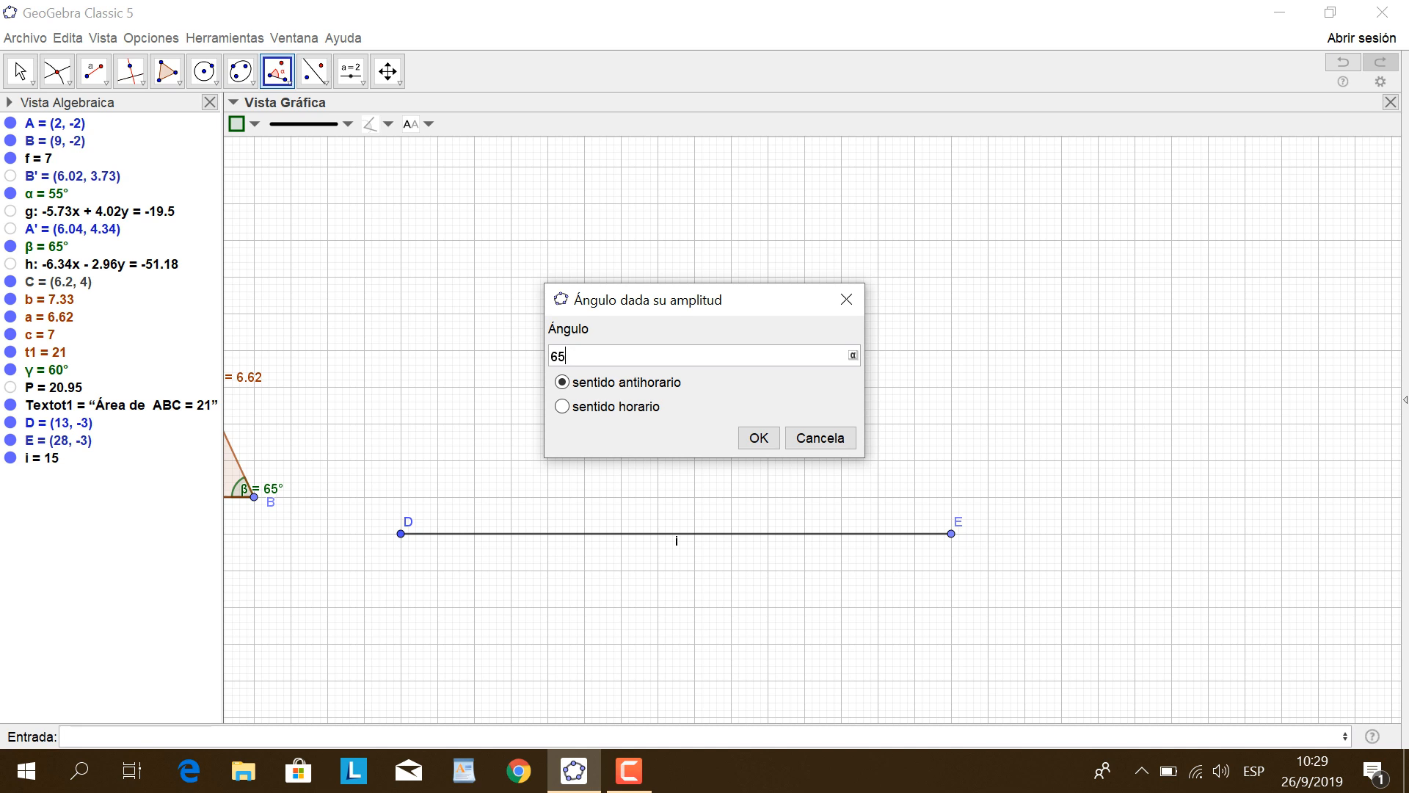
{"action": "key", "text": "BackSpace"}
{"action": "key", "text": "BackSpace"}
{"action": "type", "text": "75"}
{"action": "key", "text": "Return"}
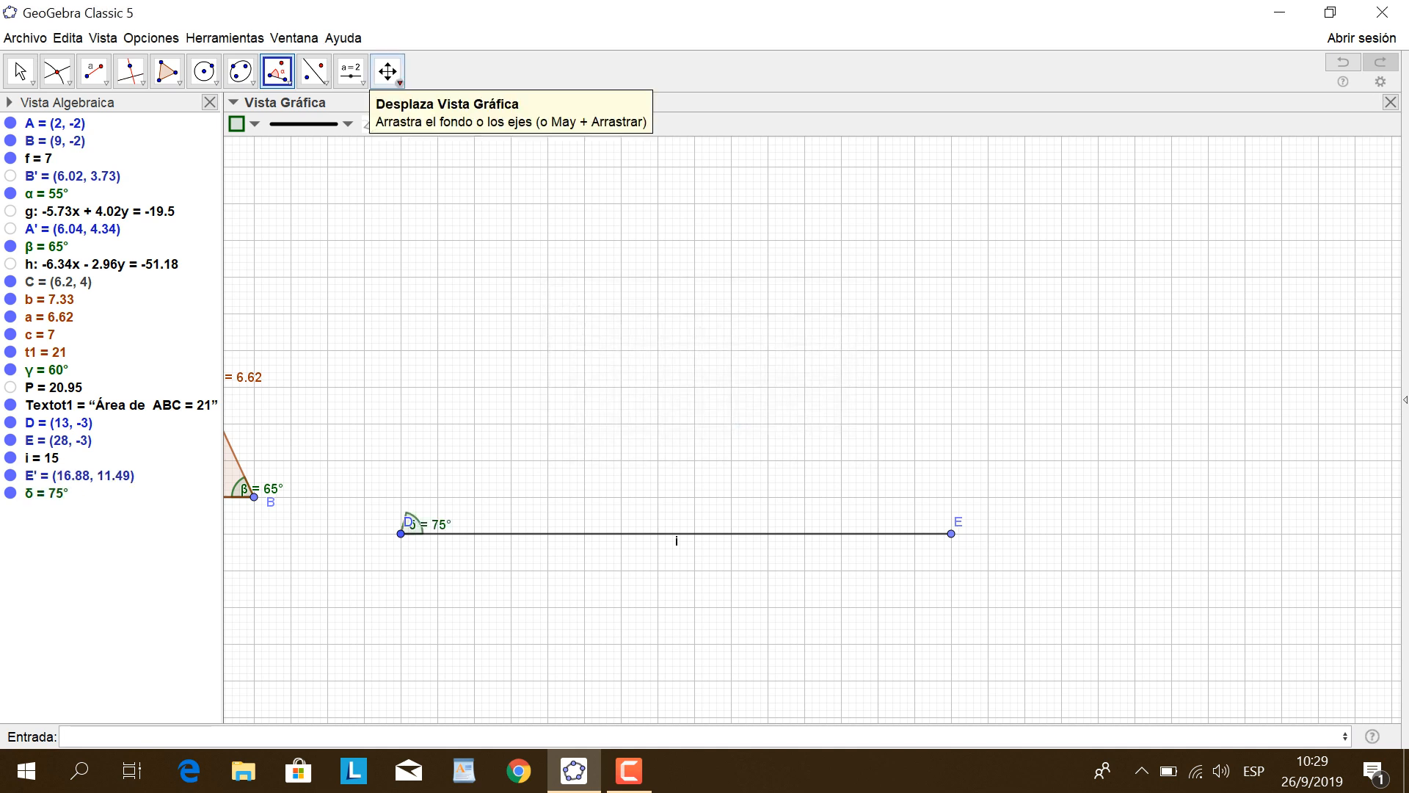
Draw a ray from point D through the rotated point E'.
{"action": "left_click", "coordinate": [388, 71]}
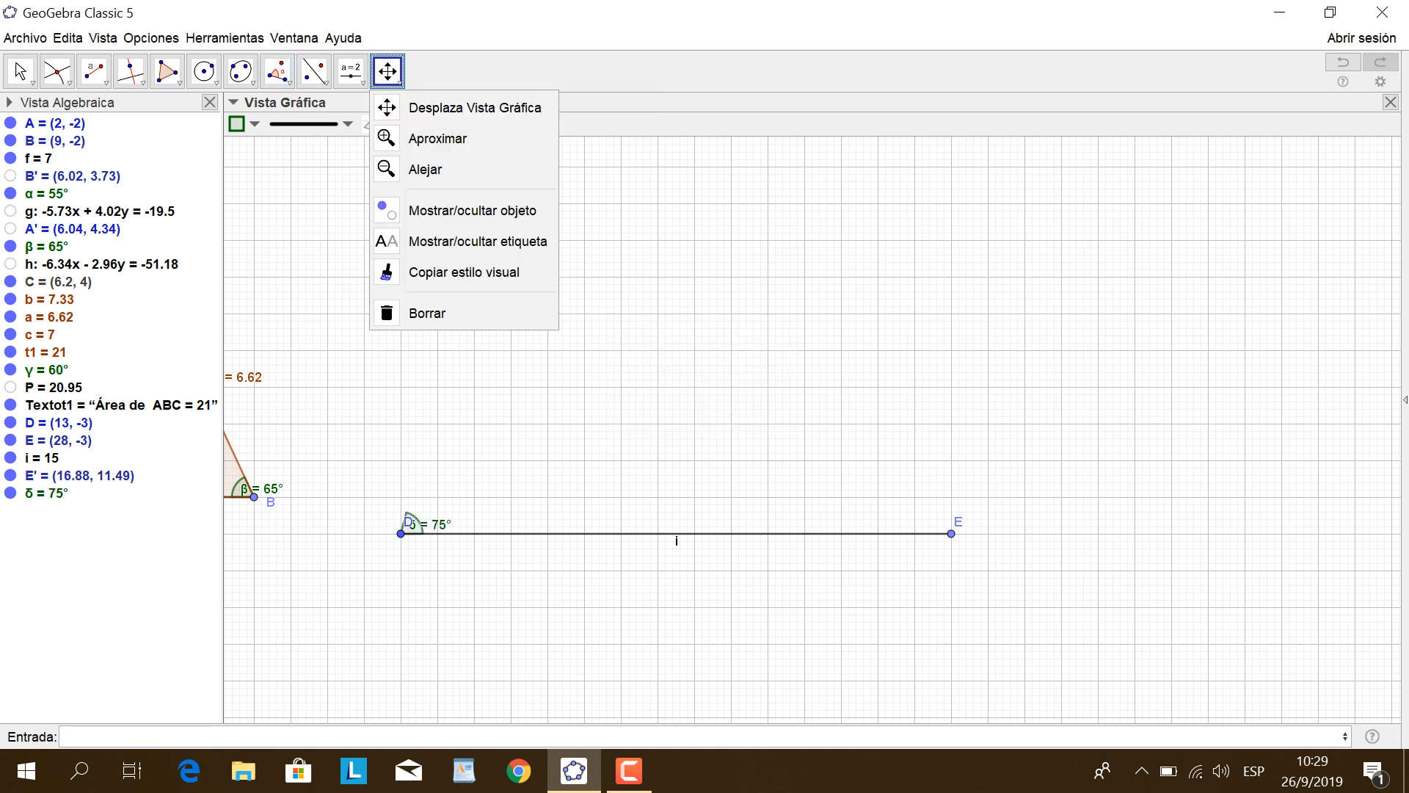
{"action": "left_click", "coordinate": [470, 103]}
{"action": "left_click_drag", "start_coordinate": [661, 308], "coordinate": [660, 473]}
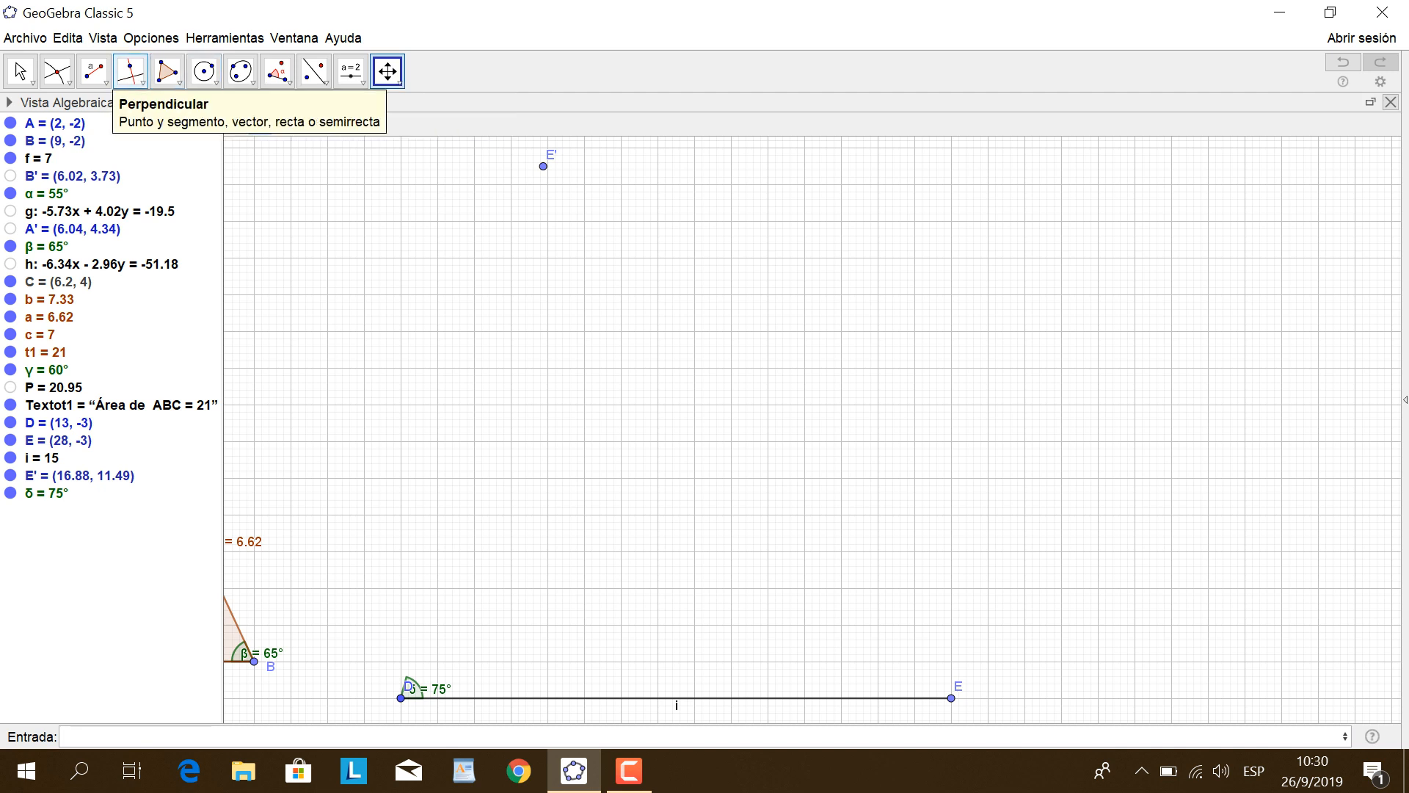
{"action": "left_click", "coordinate": [94, 71]}
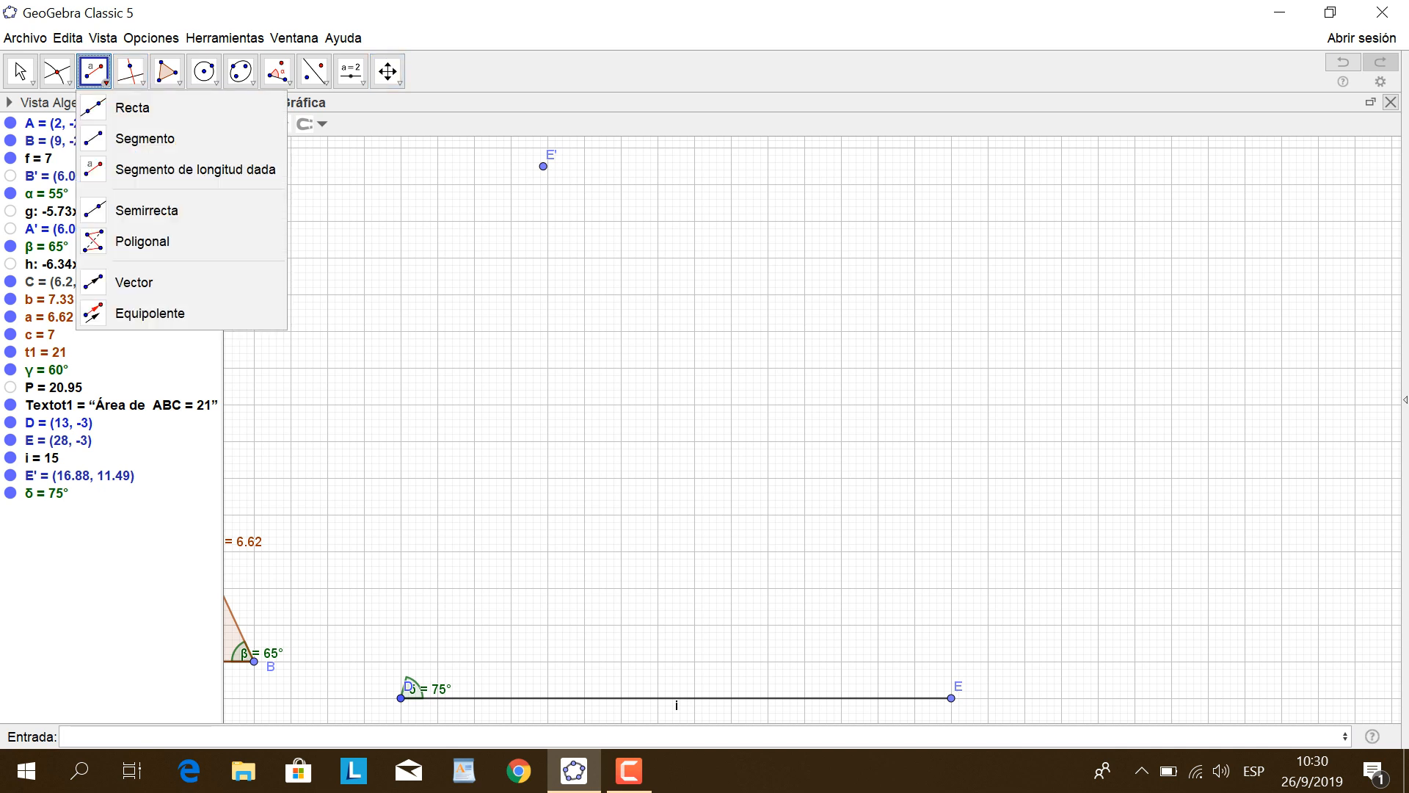
{"action": "mouse_move", "coordinate": [132, 79]}
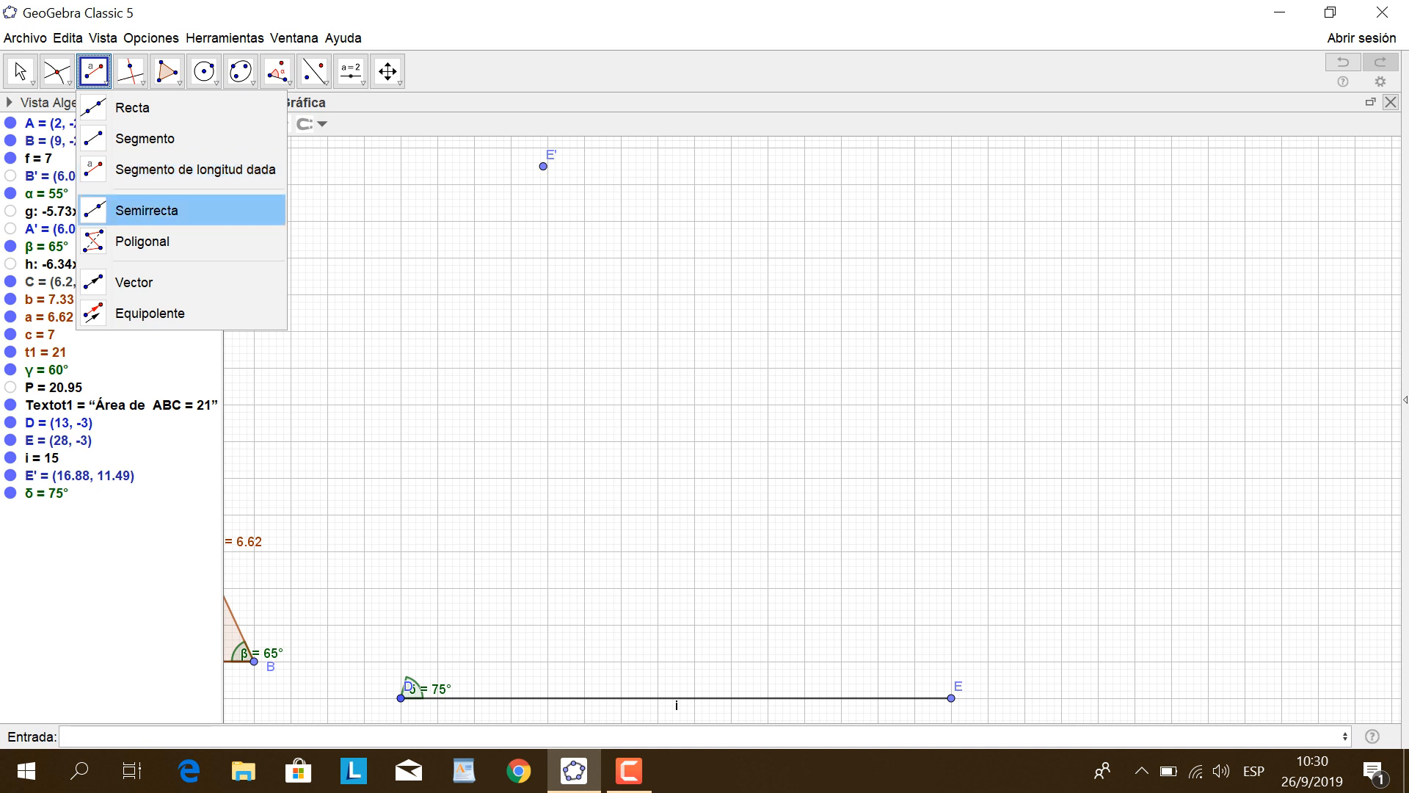
{"action": "left_click", "coordinate": [147, 210]}
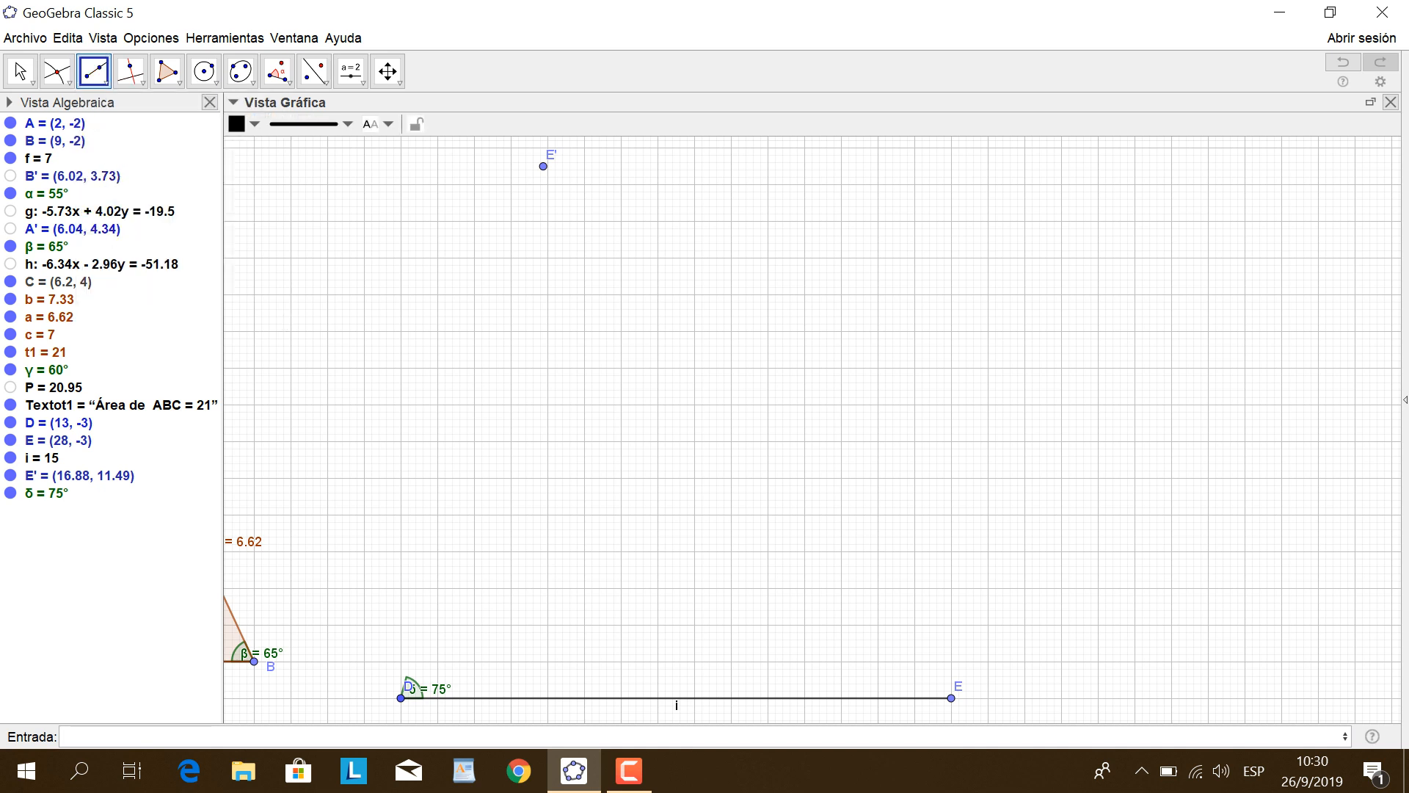
{"action": "left_click", "coordinate": [401, 697]}
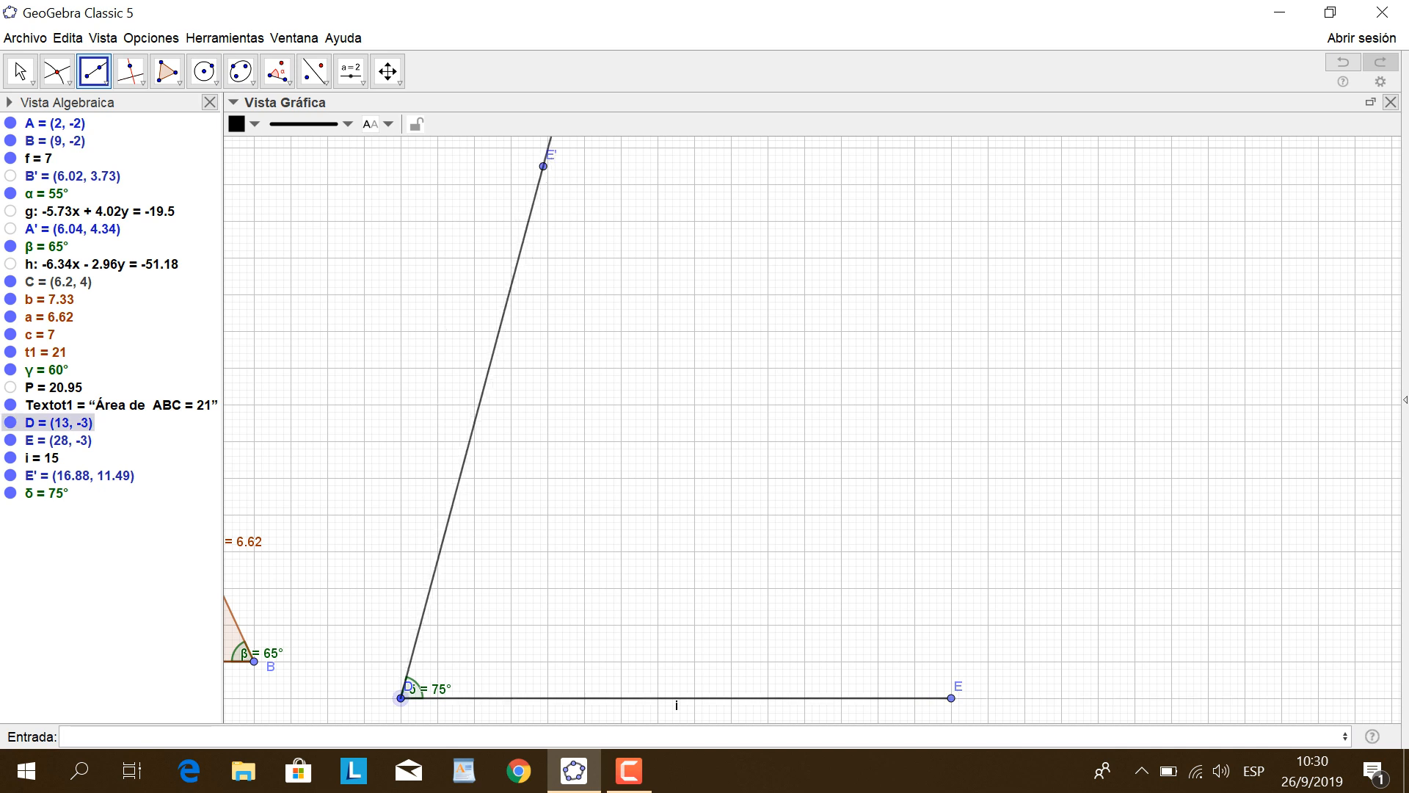
{"action": "left_click", "coordinate": [543, 166]}
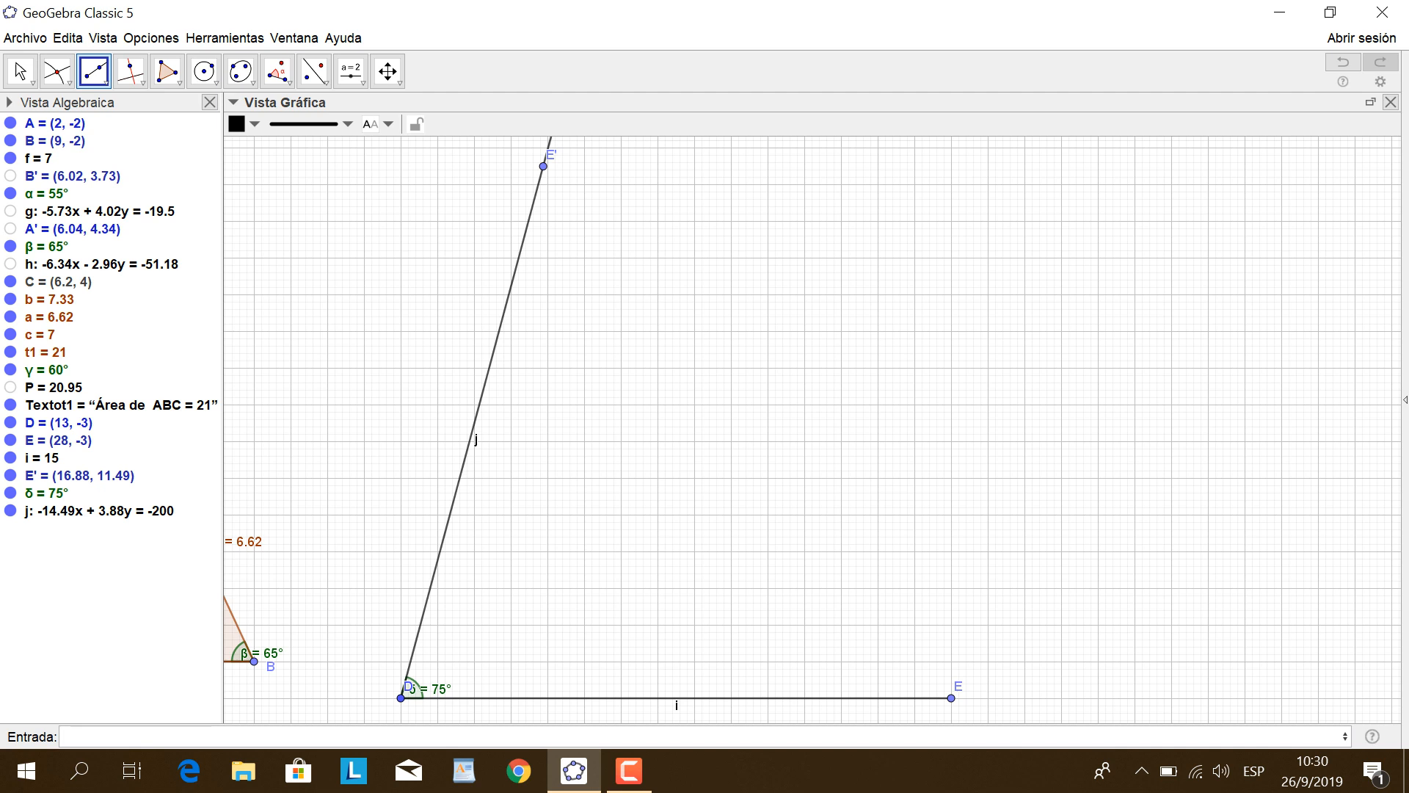
Draw a circle centered at D with a radius of 10.
{"action": "left_click", "coordinate": [350, 71]}
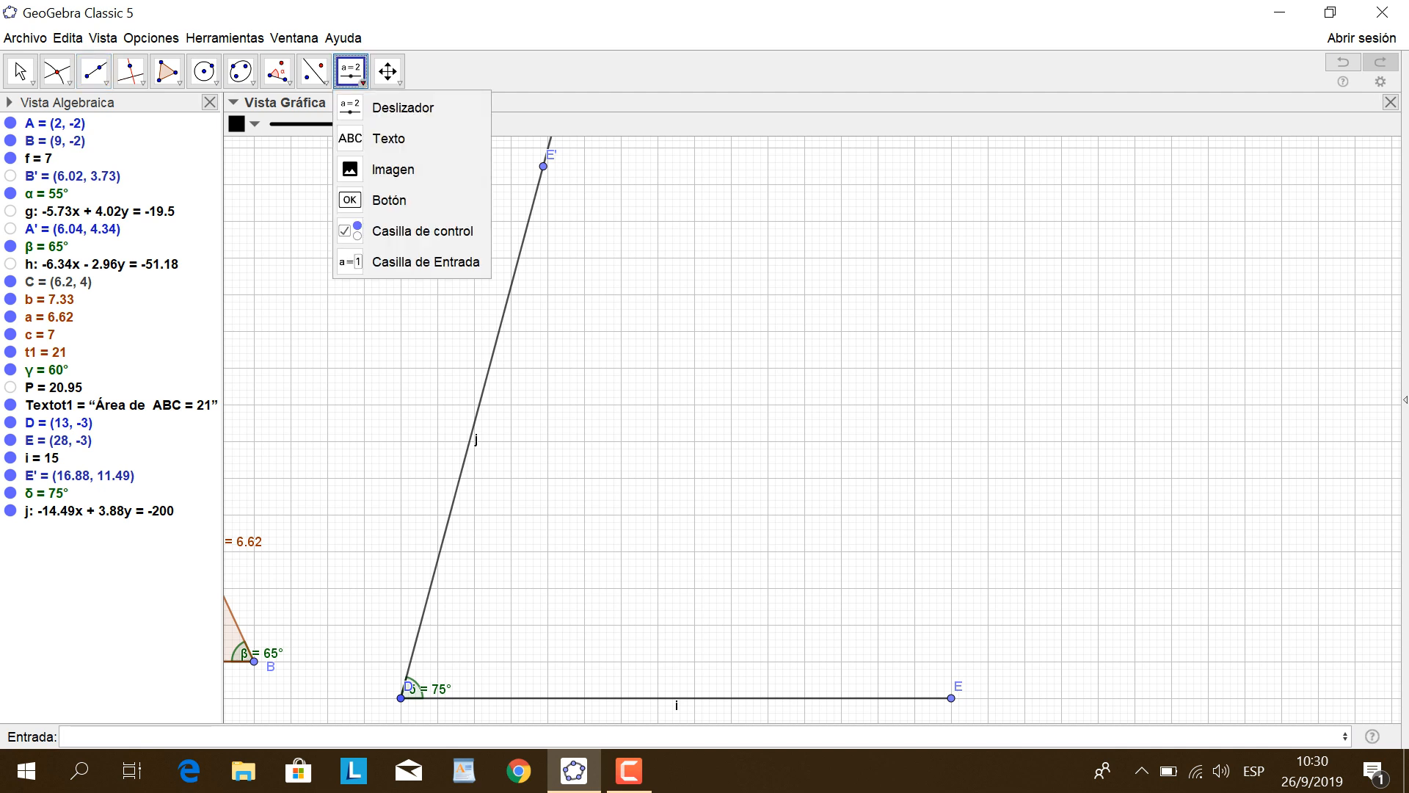
{"action": "mouse_move", "coordinate": [277, 71]}
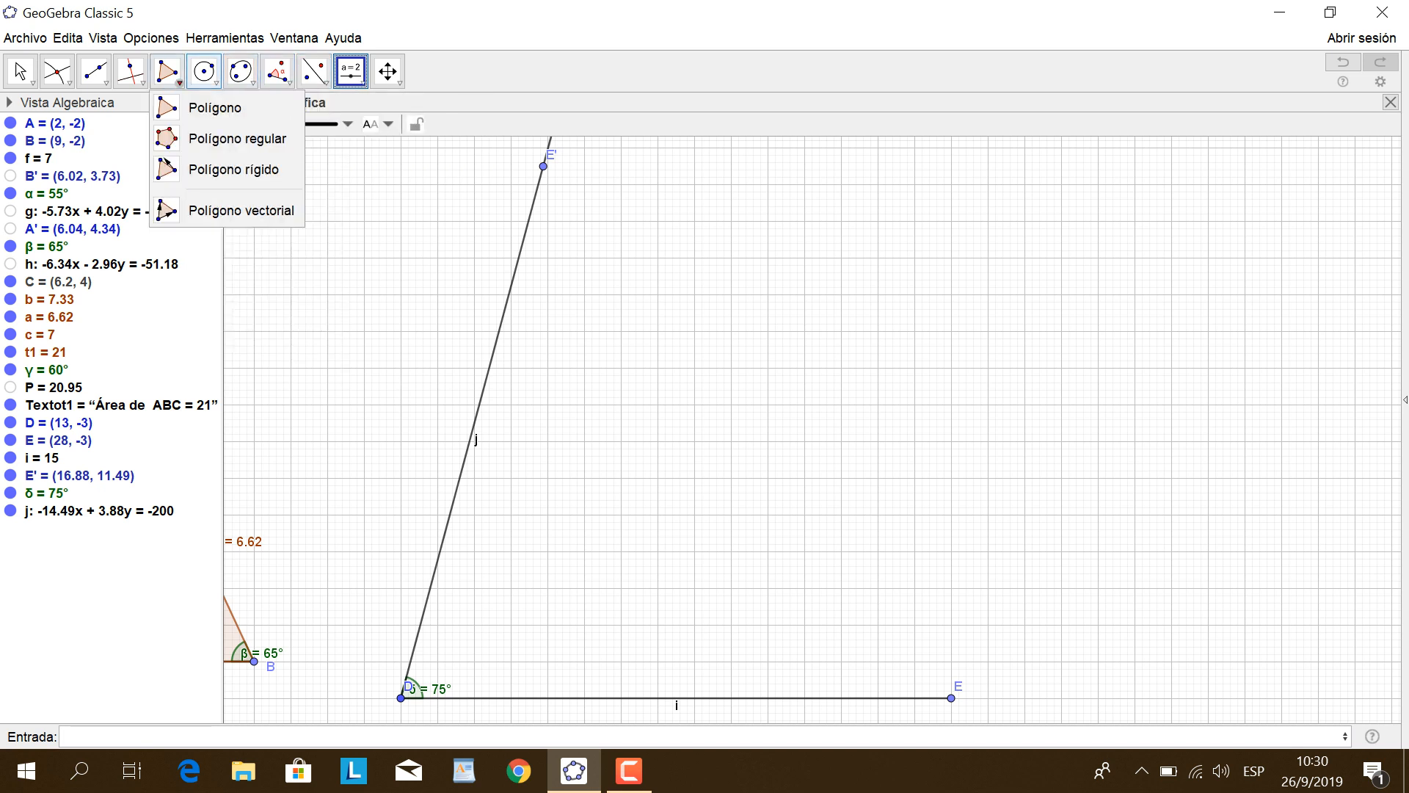
{"action": "mouse_move", "coordinate": [95, 71]}
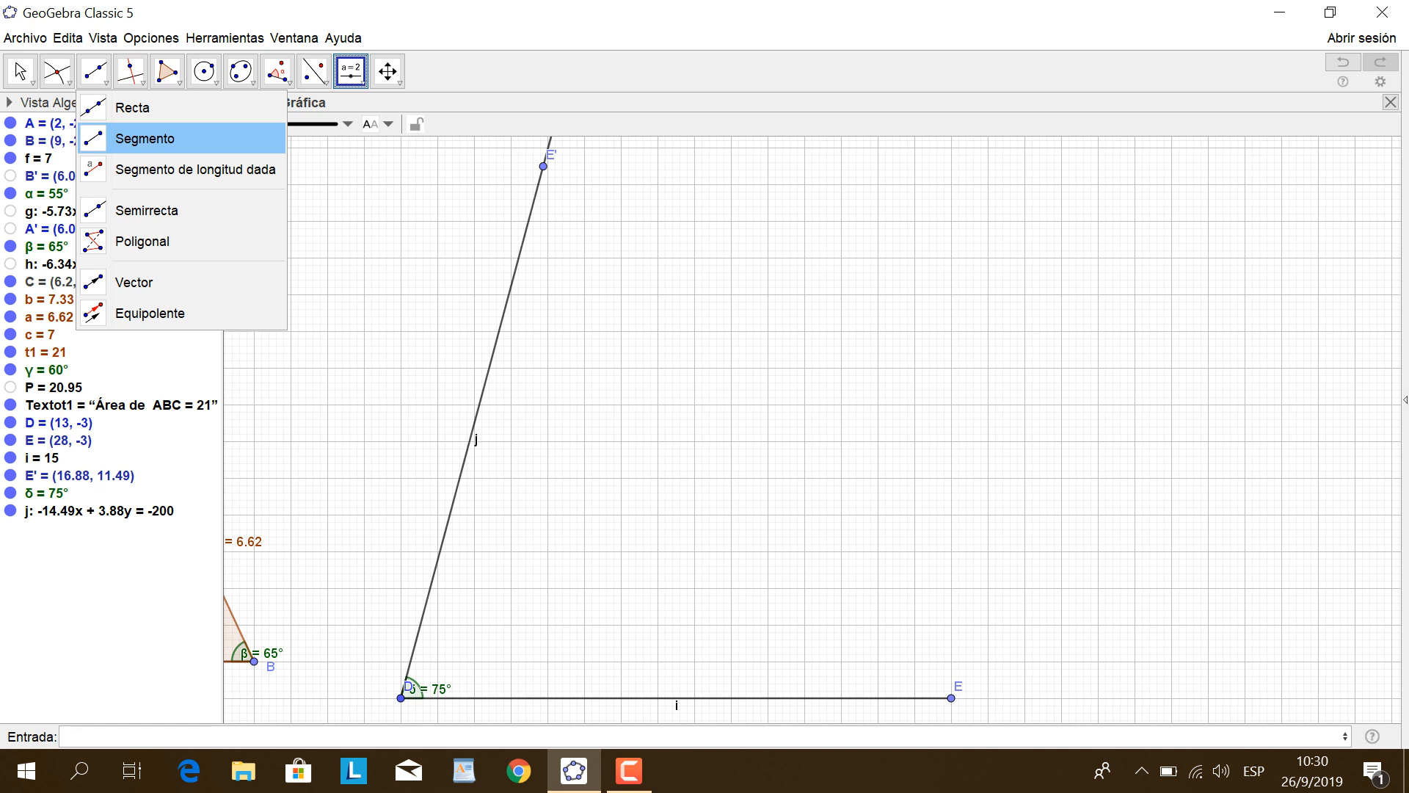
{"action": "mouse_move", "coordinate": [214, 81]}
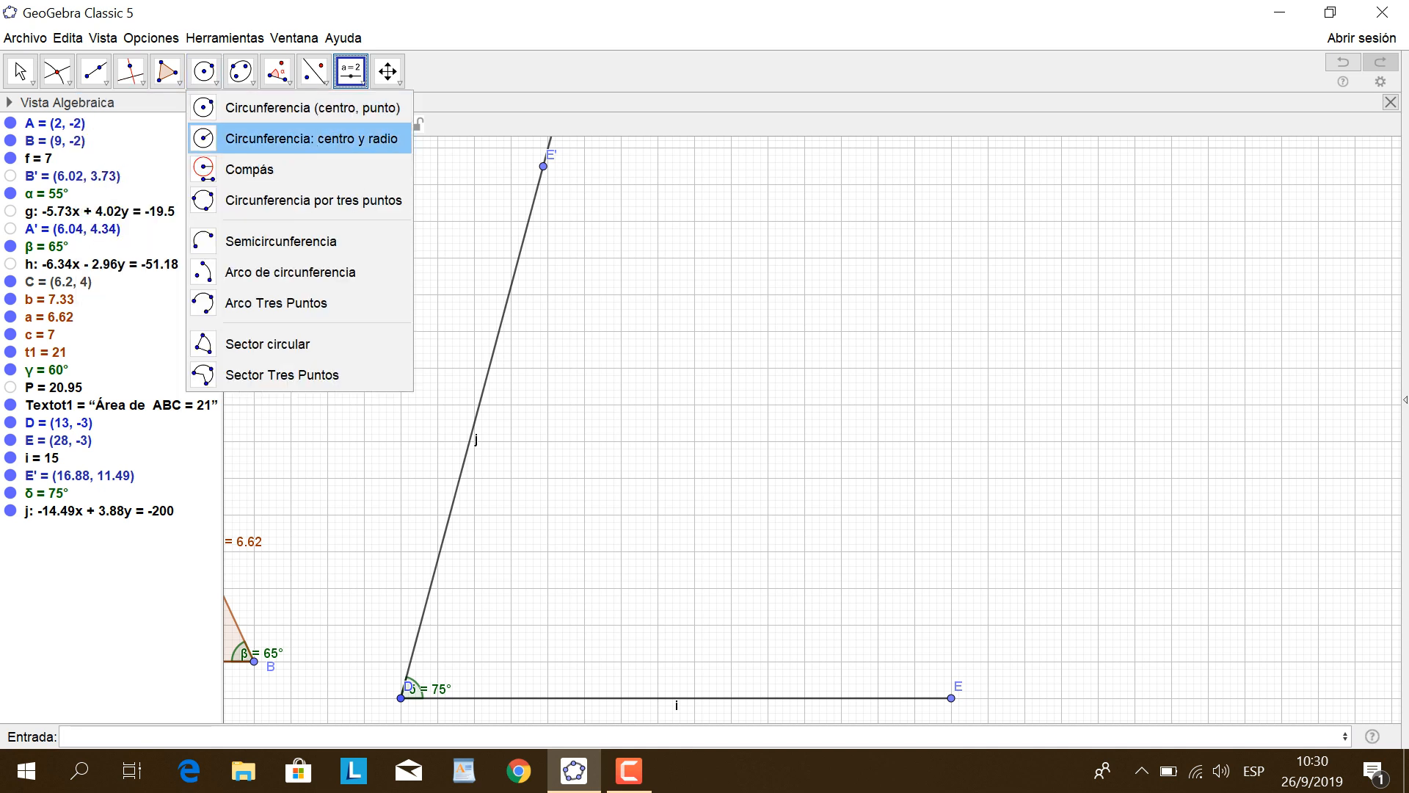
{"action": "left_click", "coordinate": [312, 138]}
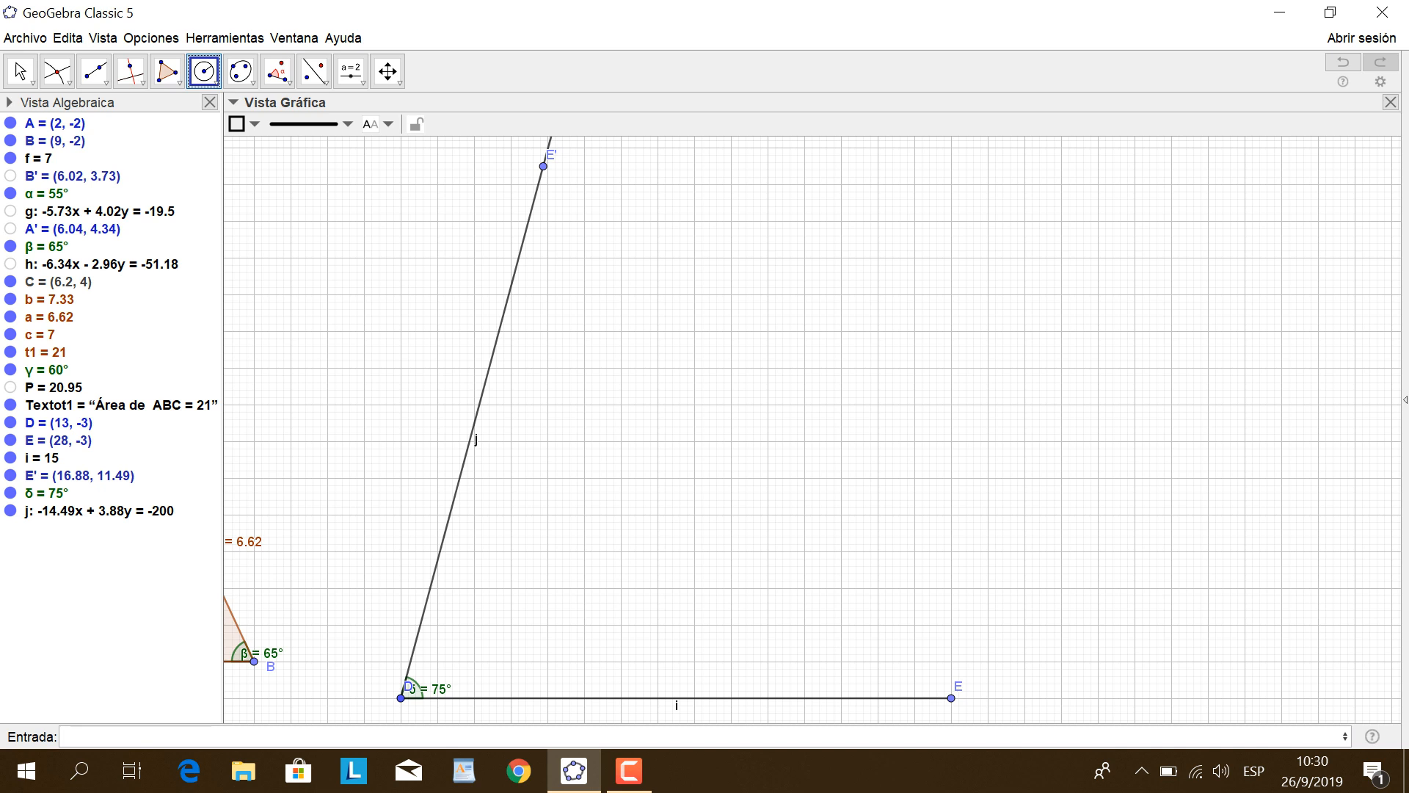
{"action": "left_click", "coordinate": [401, 698]}
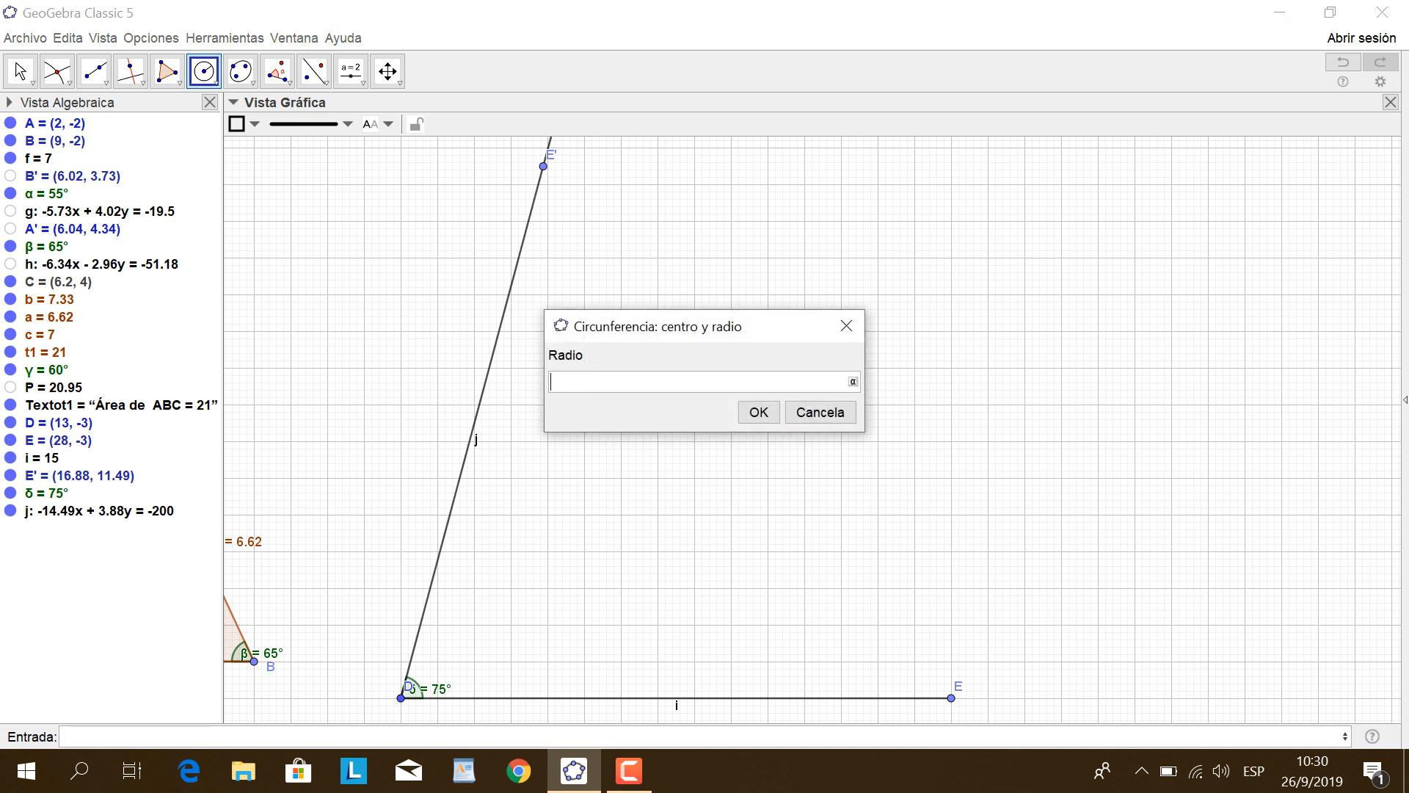
{"action": "type", "text": "10"}
{"action": "key", "text": "Return"}
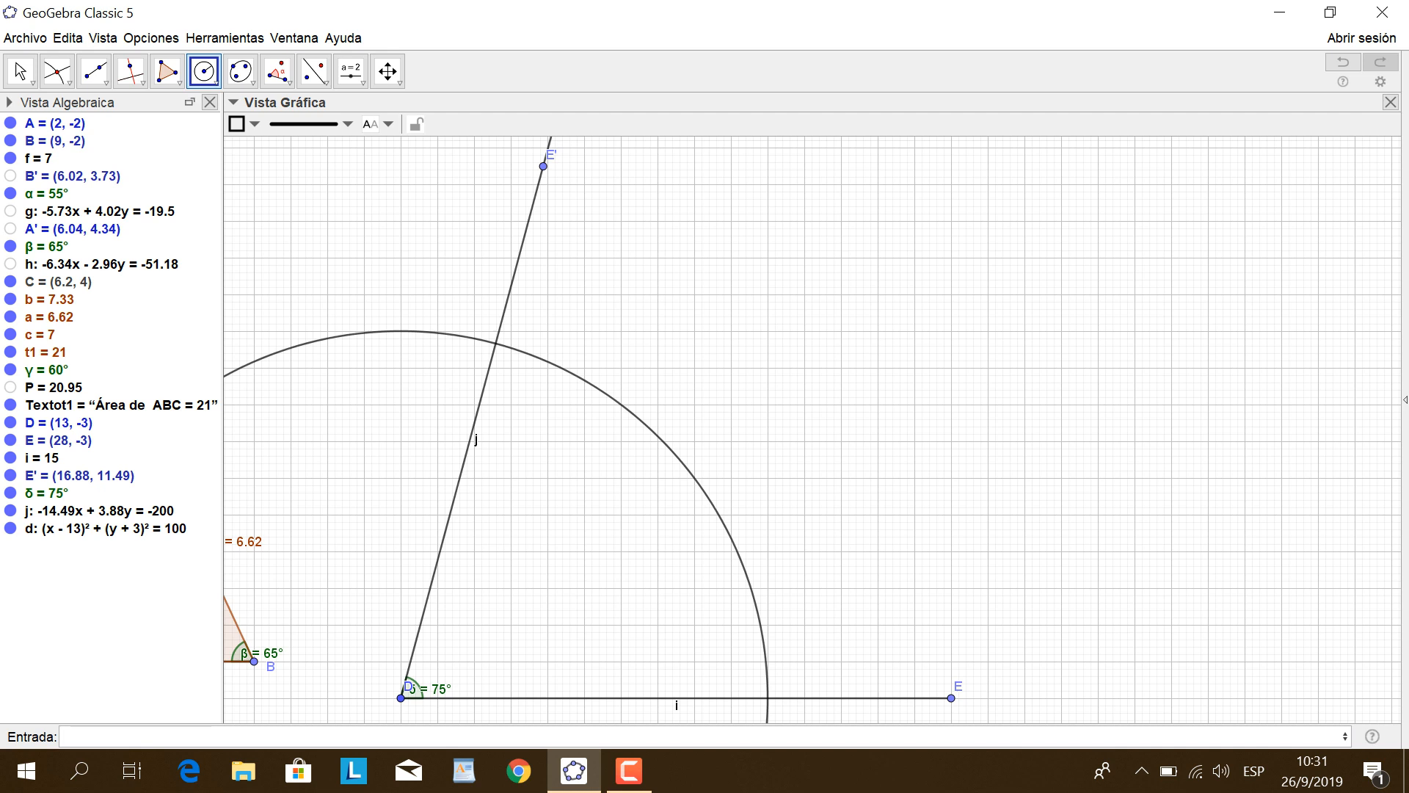
Mark the intersection point of the circle and the ray through E'.
{"action": "left_click", "coordinate": [57, 71]}
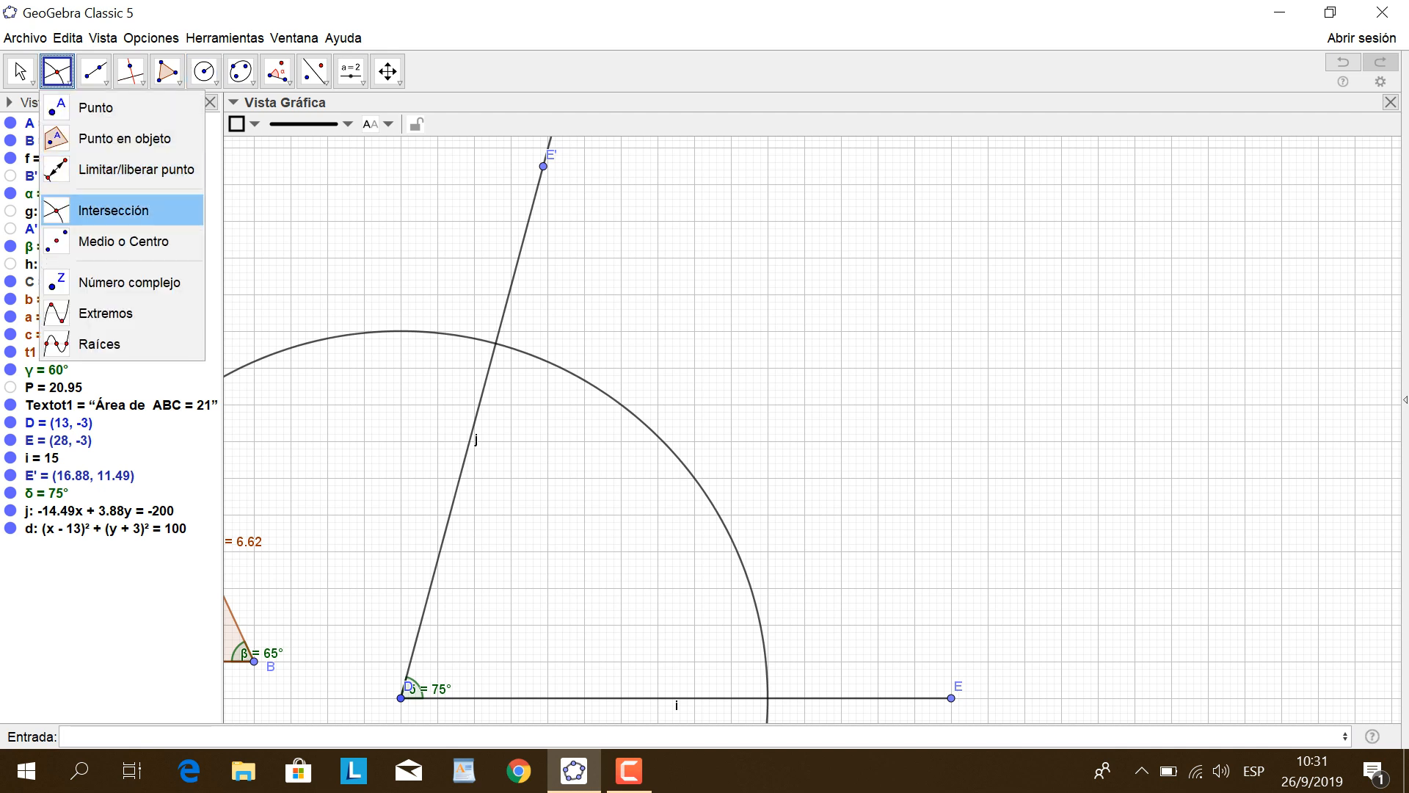
{"action": "left_click", "coordinate": [126, 208]}
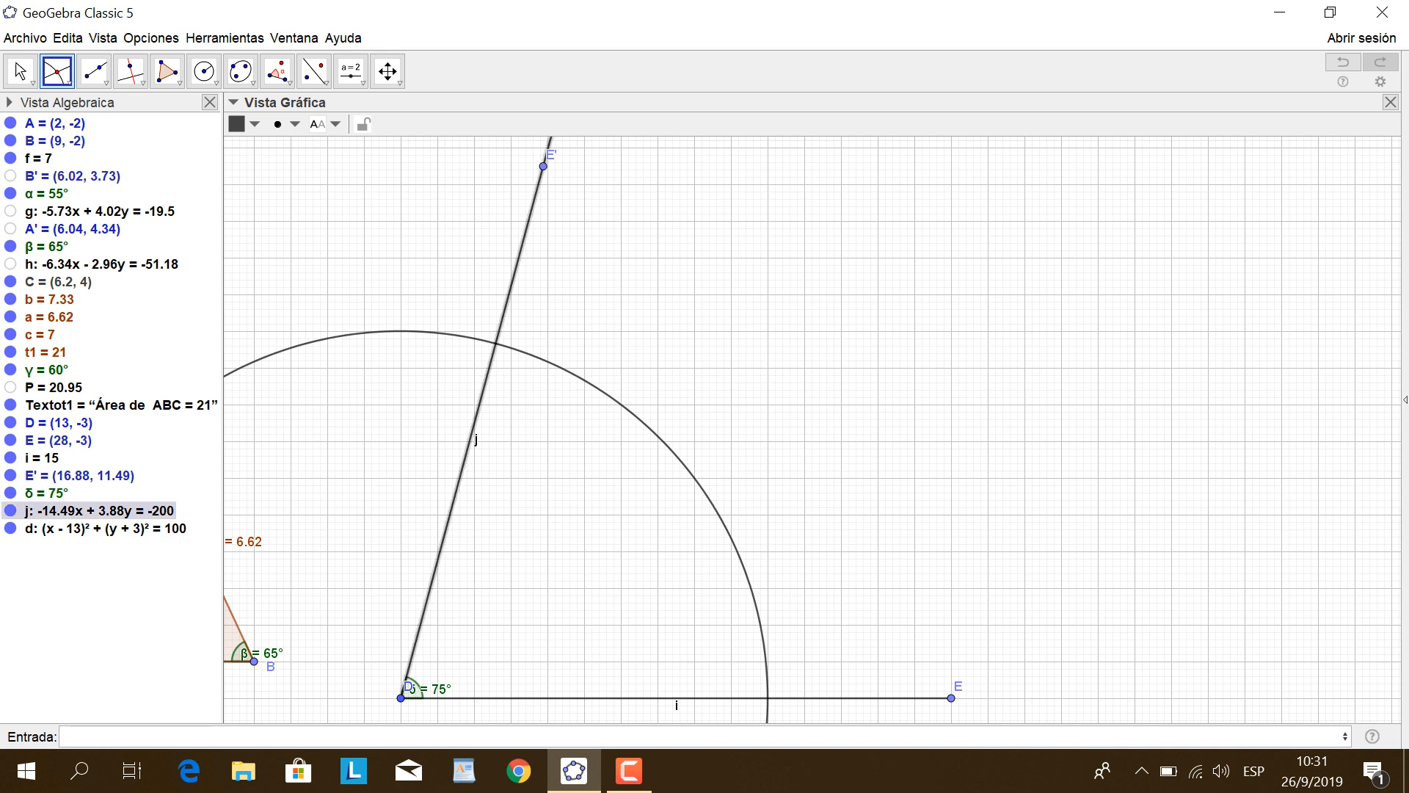
{"action": "left_click", "coordinate": [496, 343]}
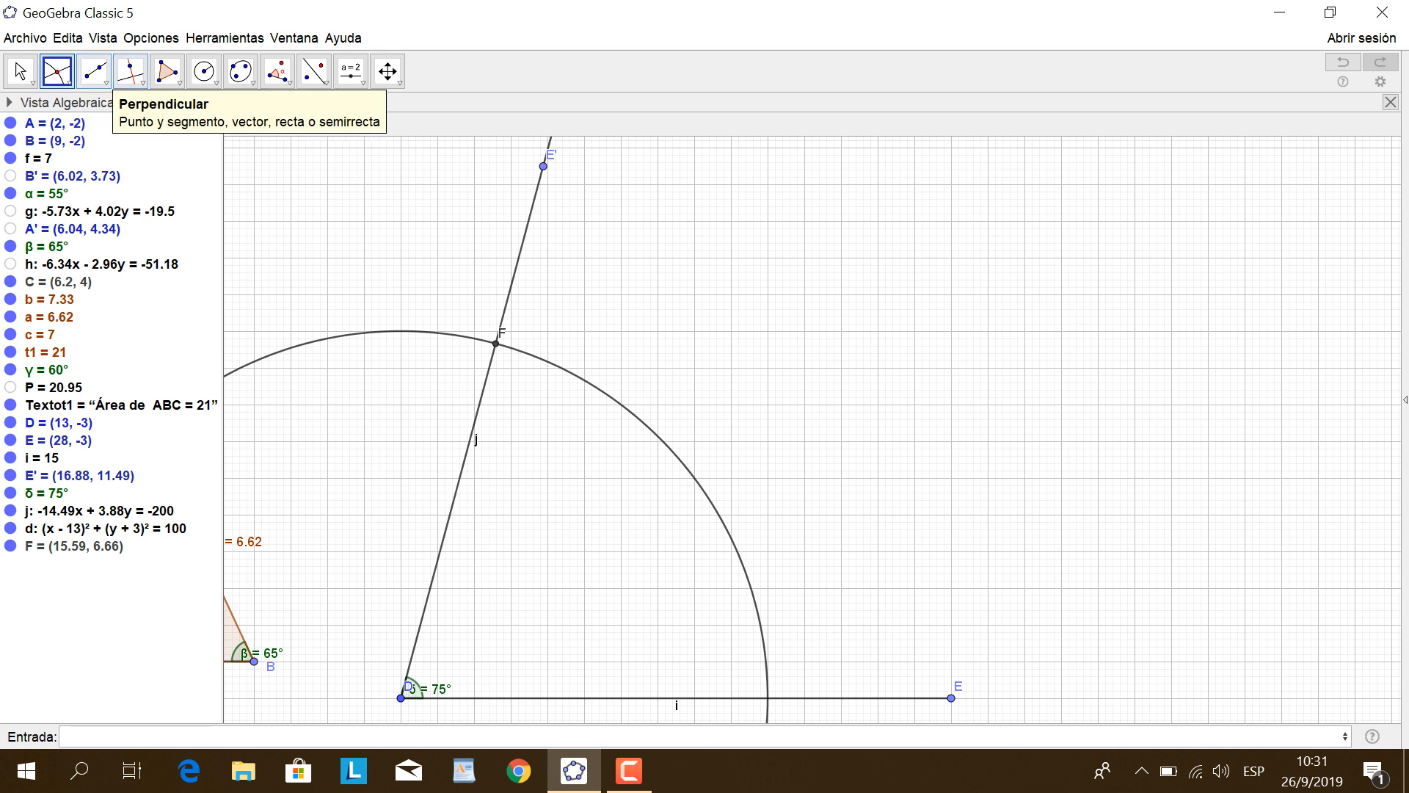
Draw the triangle DEF as a polygon through points D, E and F.
{"action": "left_click", "coordinate": [167, 72]}
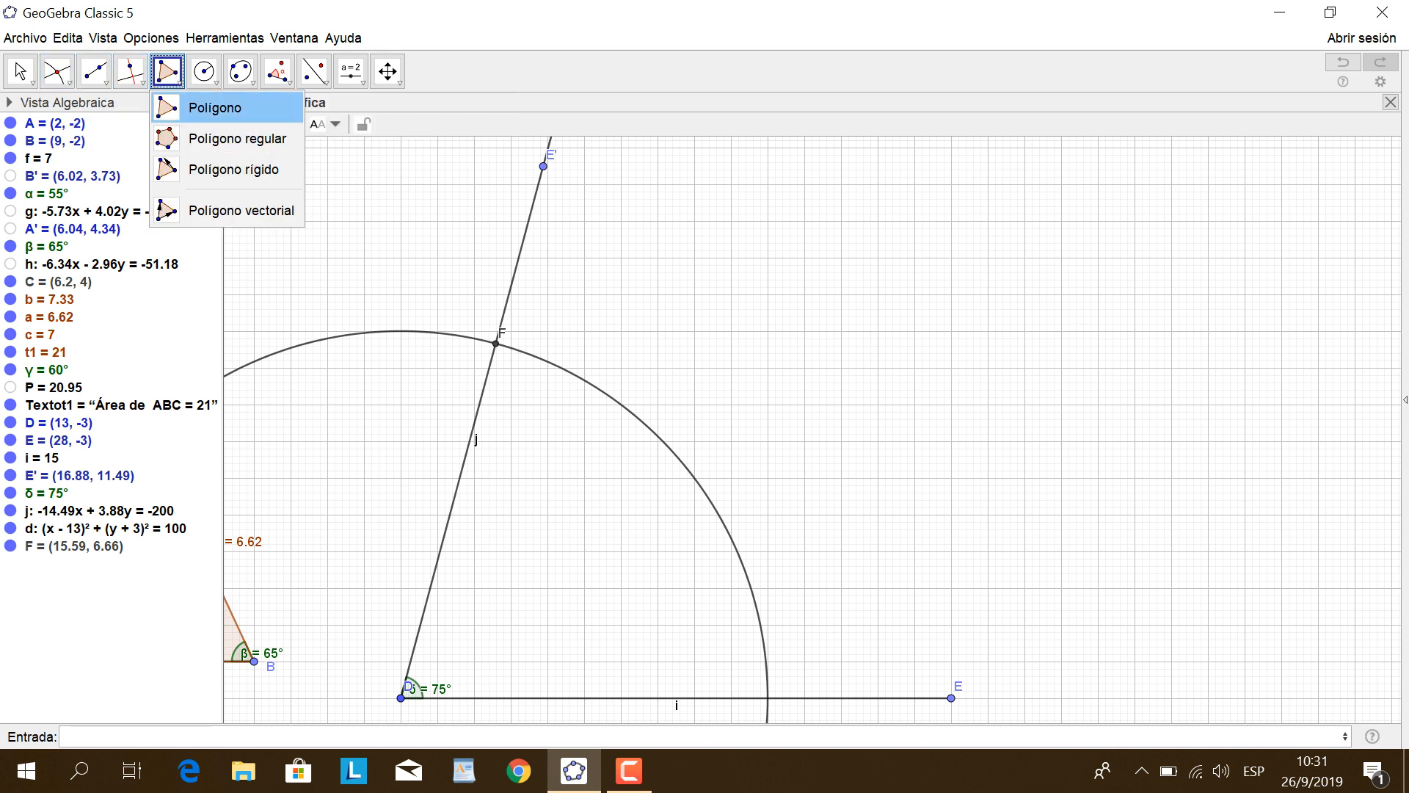
{"action": "left_click", "coordinate": [214, 108]}
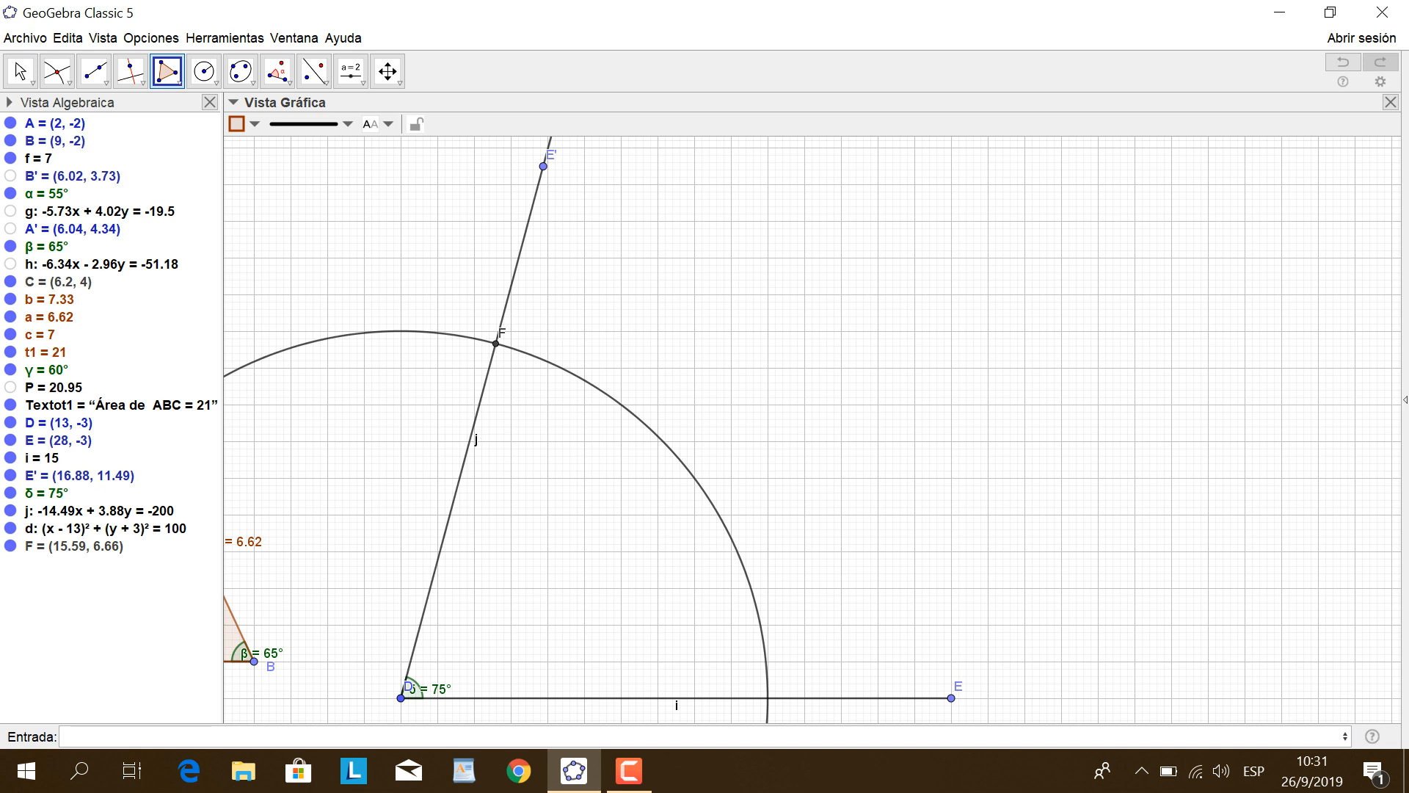
{"action": "left_click", "coordinate": [401, 698]}
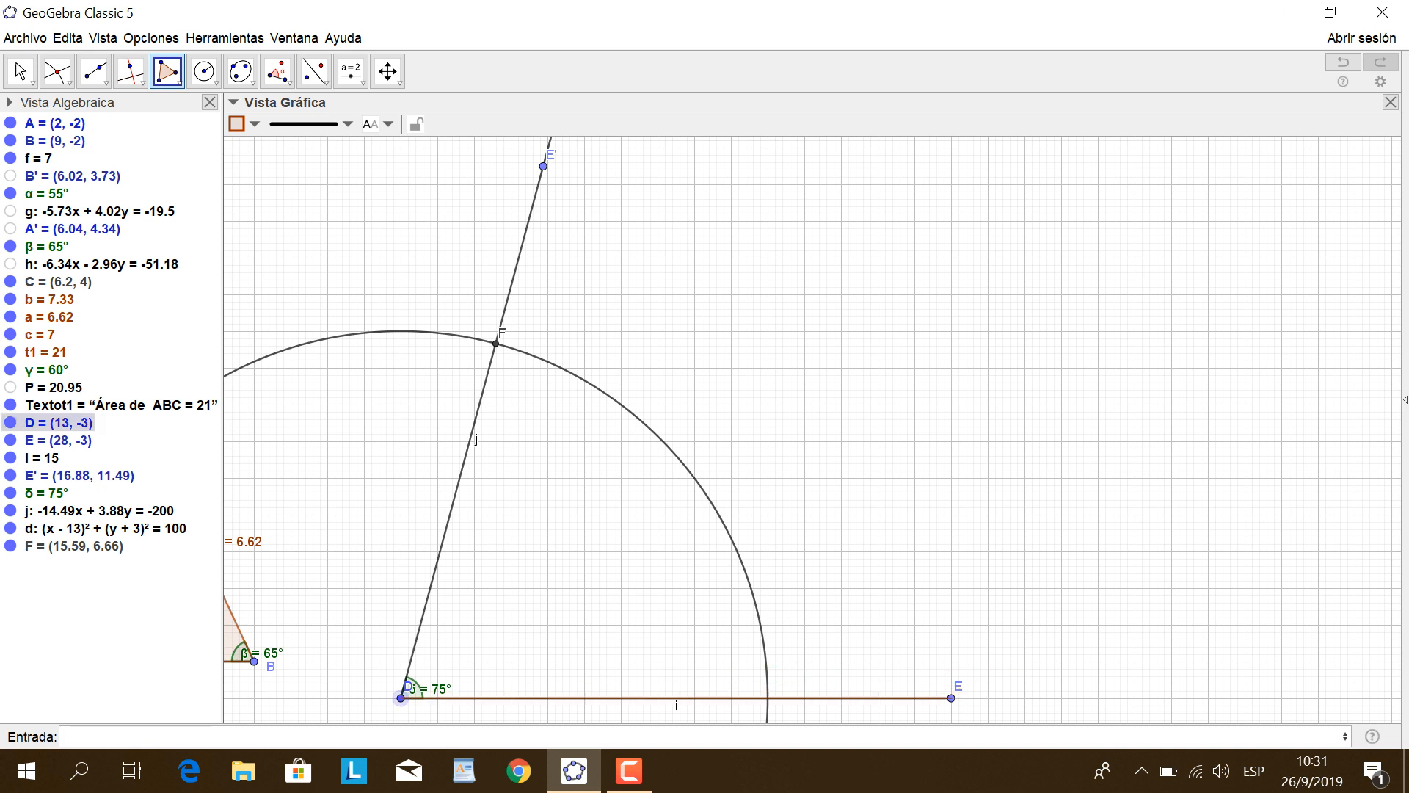
{"action": "left_click", "coordinate": [952, 697]}
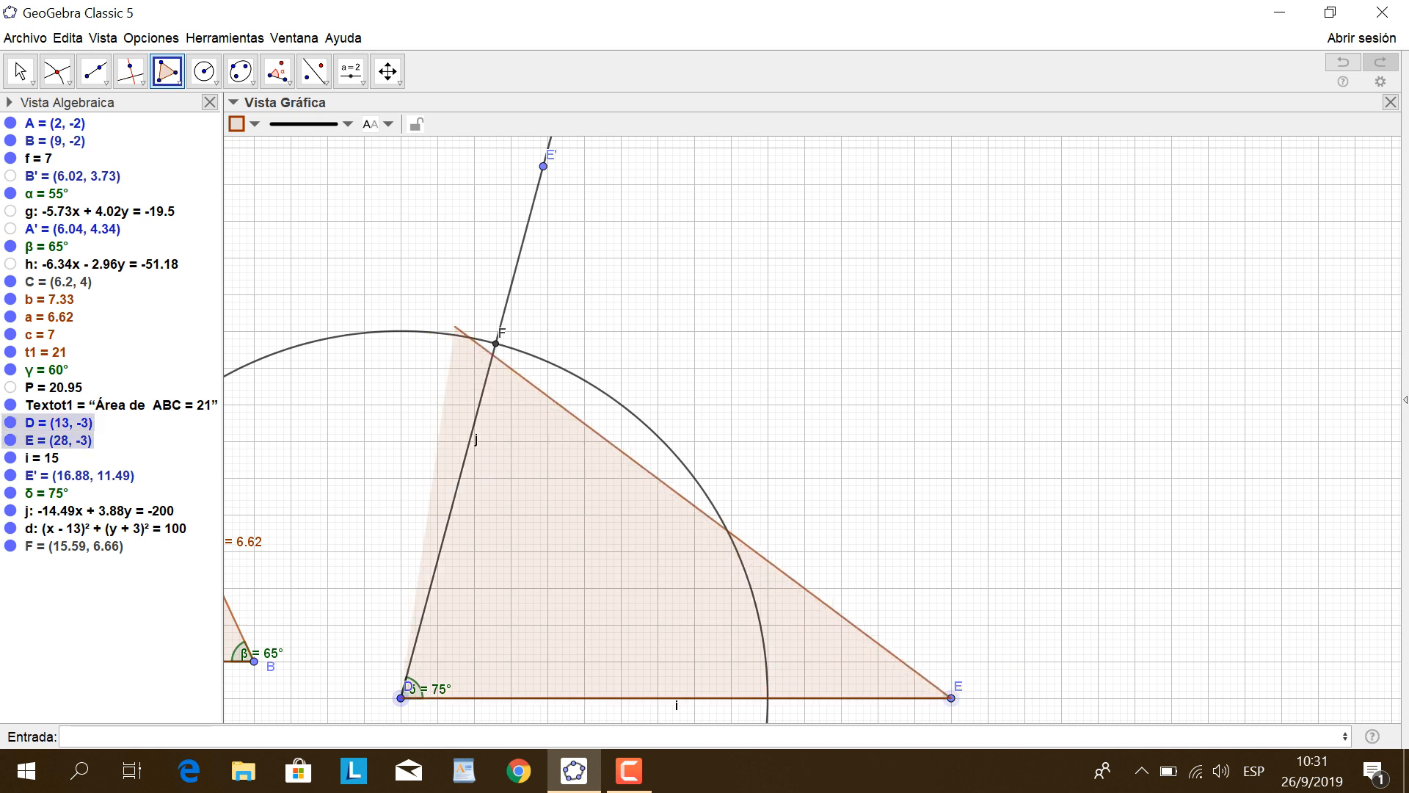
{"action": "left_click", "coordinate": [496, 343]}
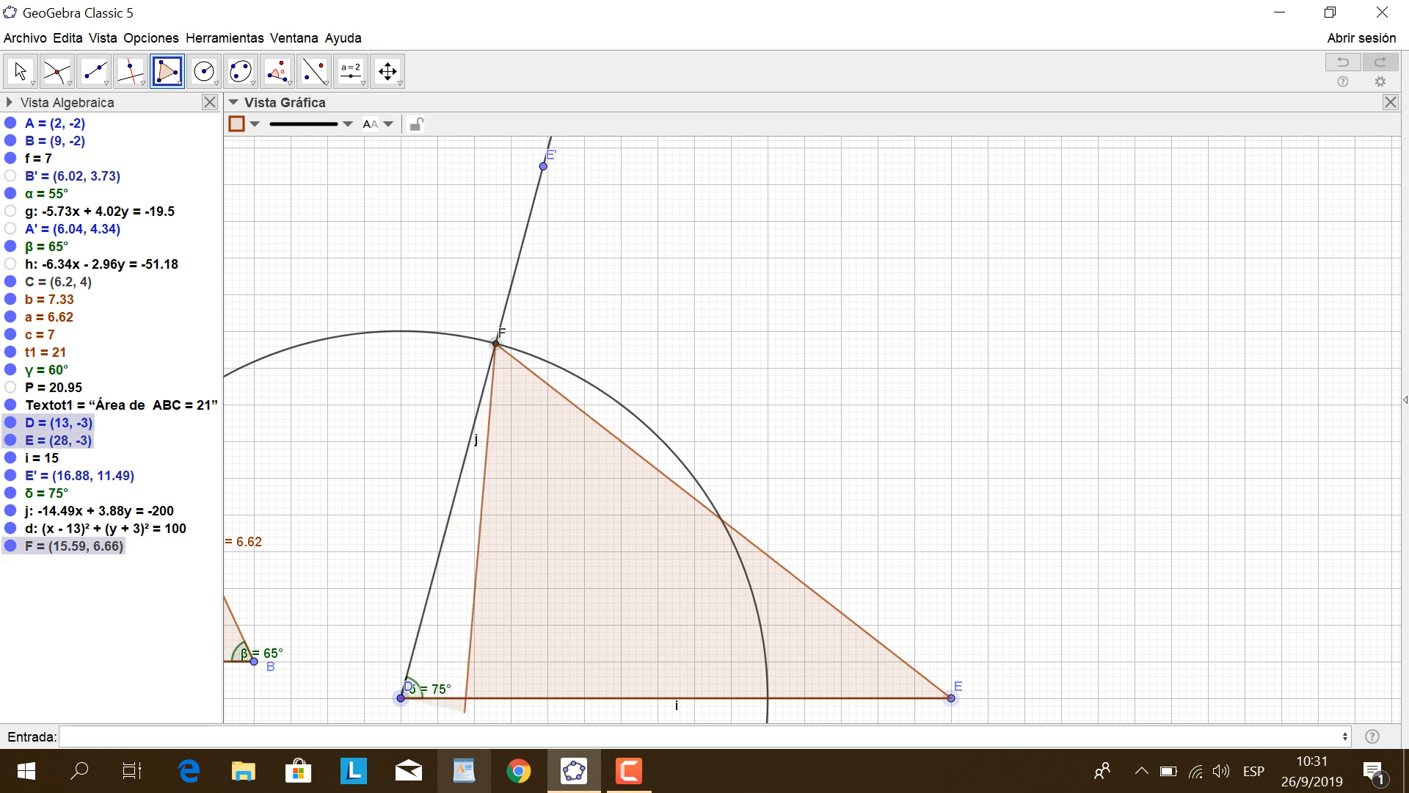
{"action": "left_click", "coordinate": [401, 697]}
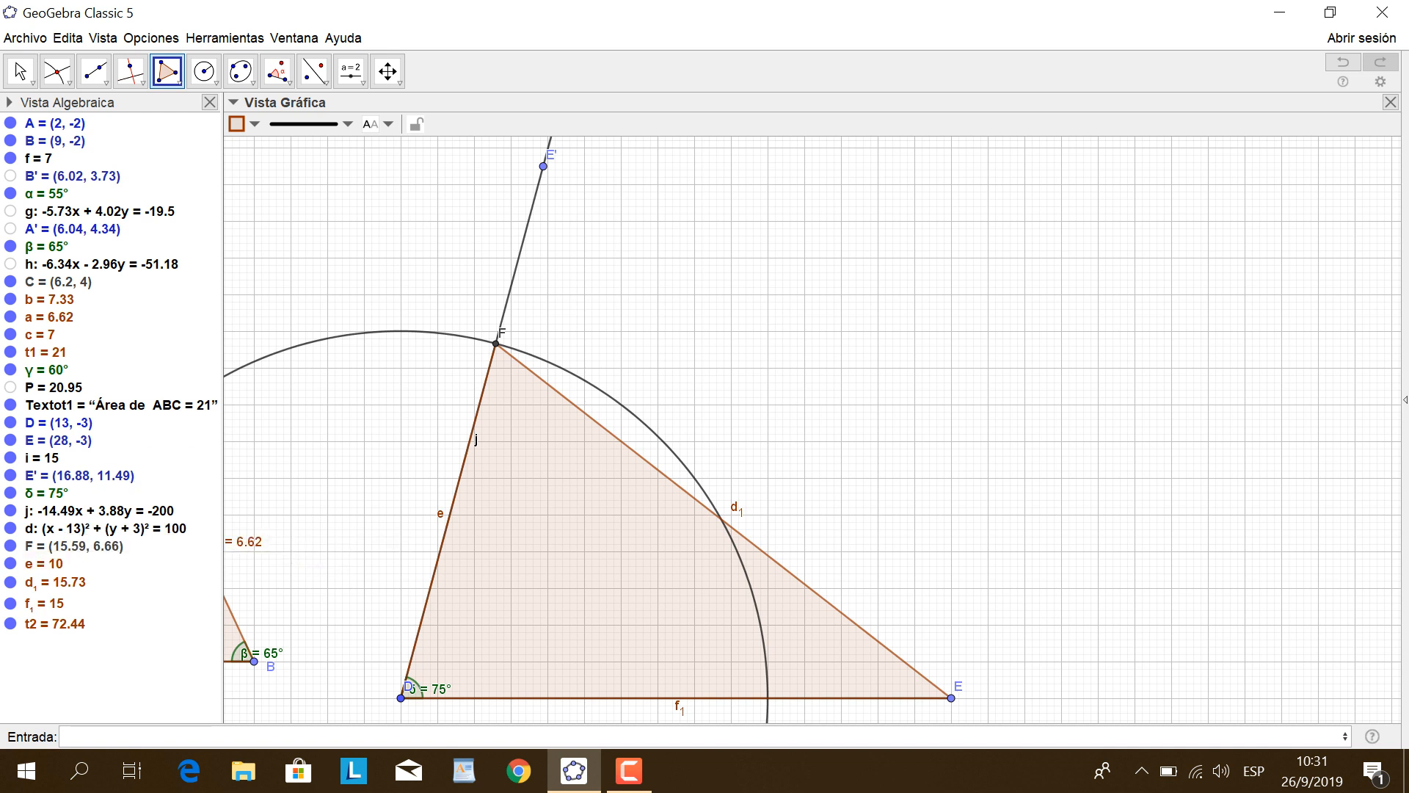
Hide the auxiliary circle and the ray through E', and move the angle label at D outside the triangle.
{"action": "left_click", "coordinate": [11, 528]}
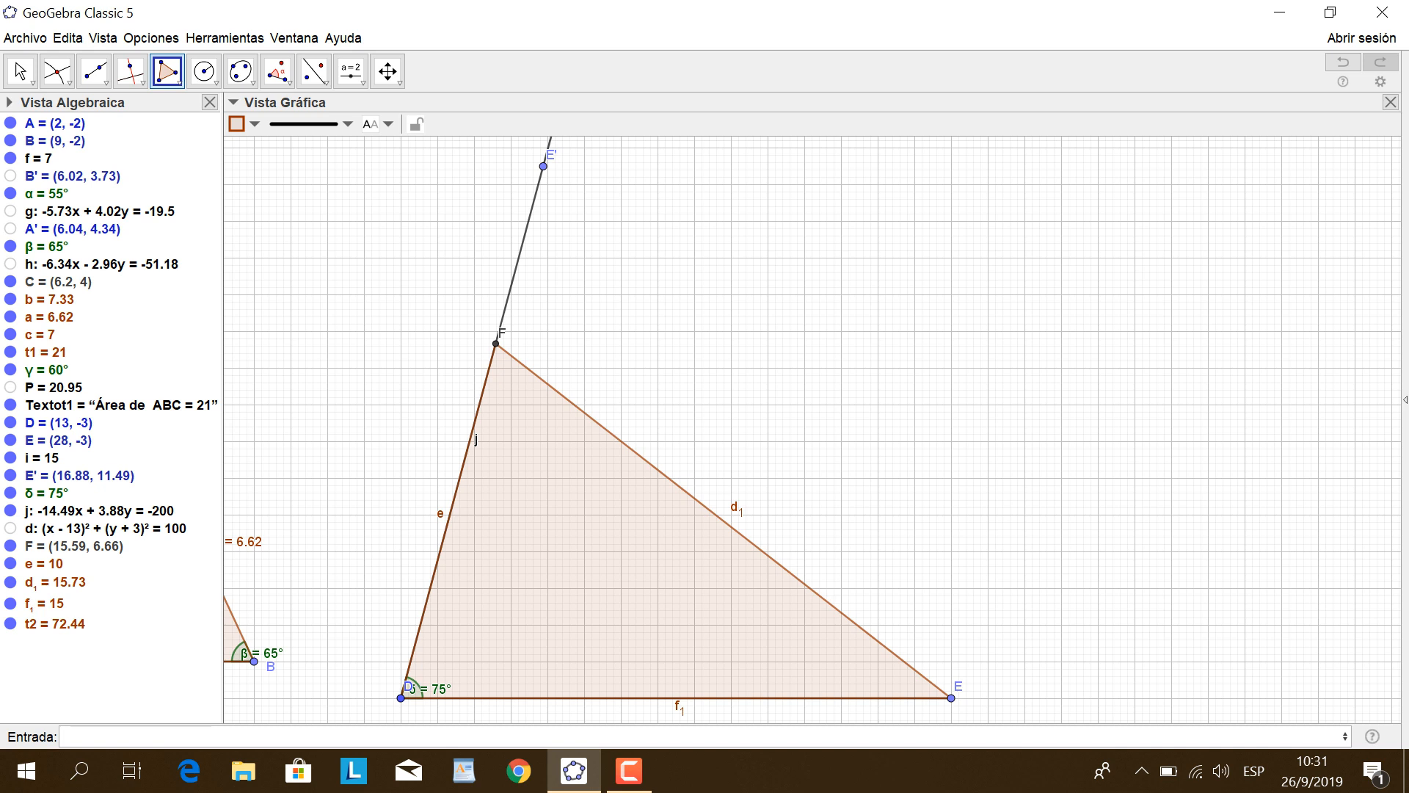
{"action": "left_click", "coordinate": [10, 511]}
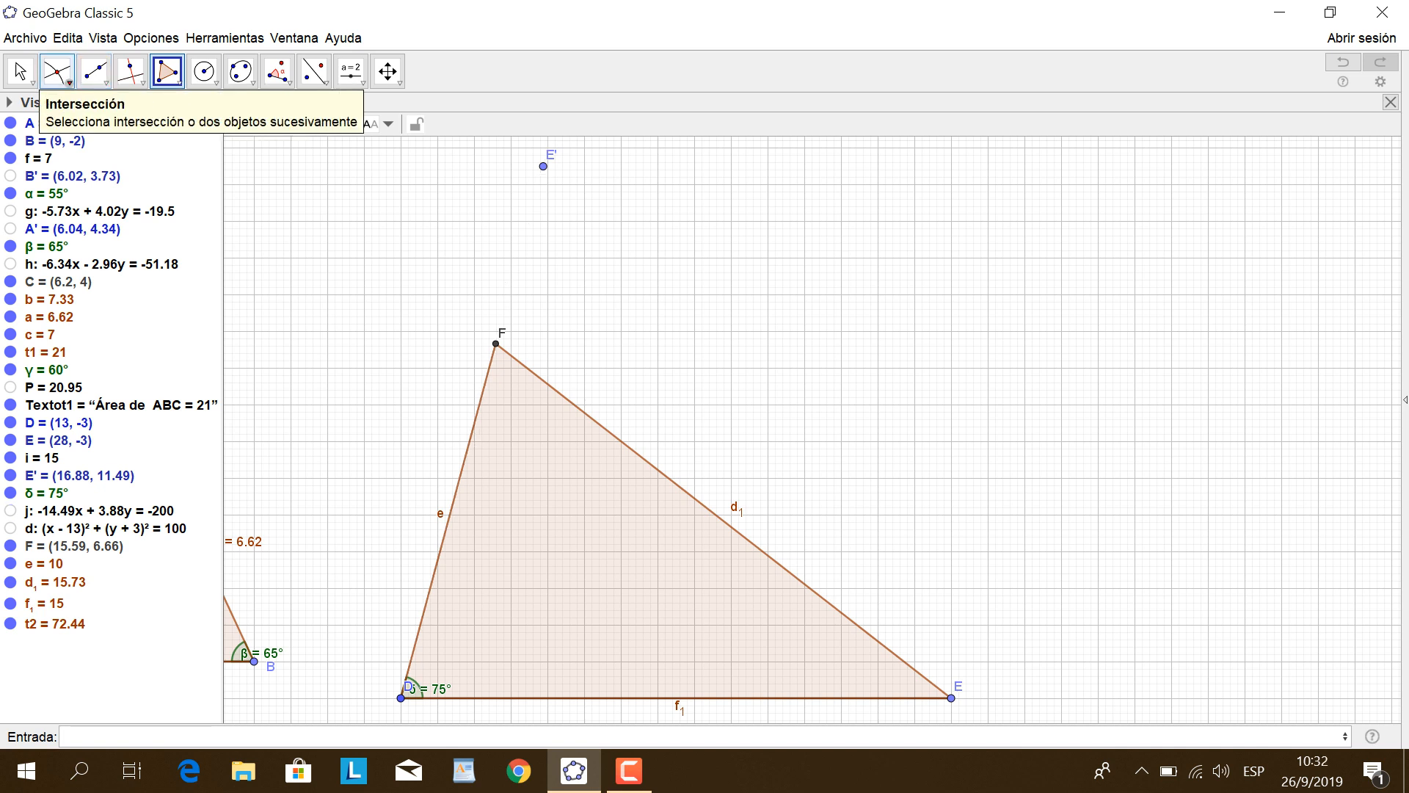
{"action": "left_click", "coordinate": [32, 81]}
{"action": "left_click", "coordinate": [62, 107]}
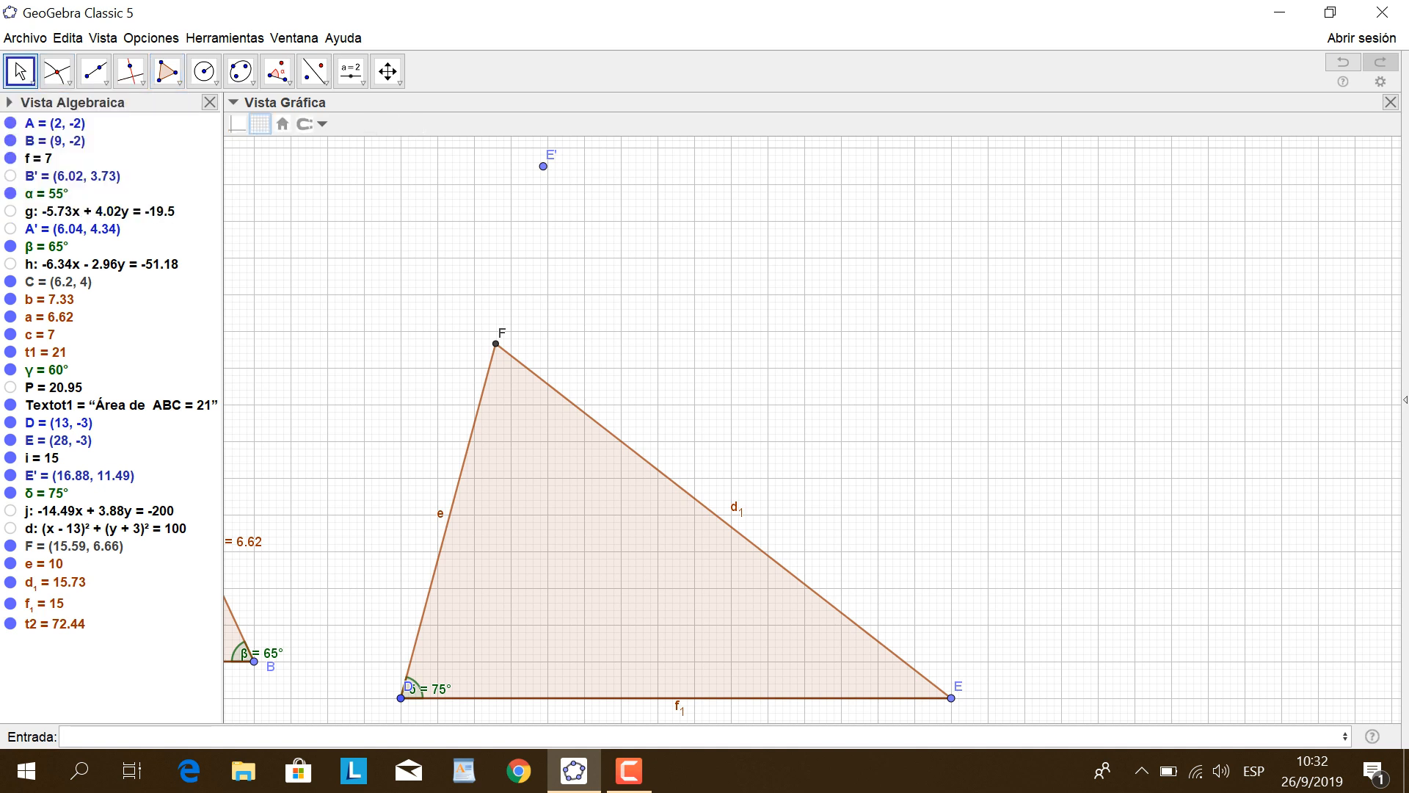
{"action": "left_click_drag", "start_coordinate": [432, 688], "coordinate": [373, 681]}
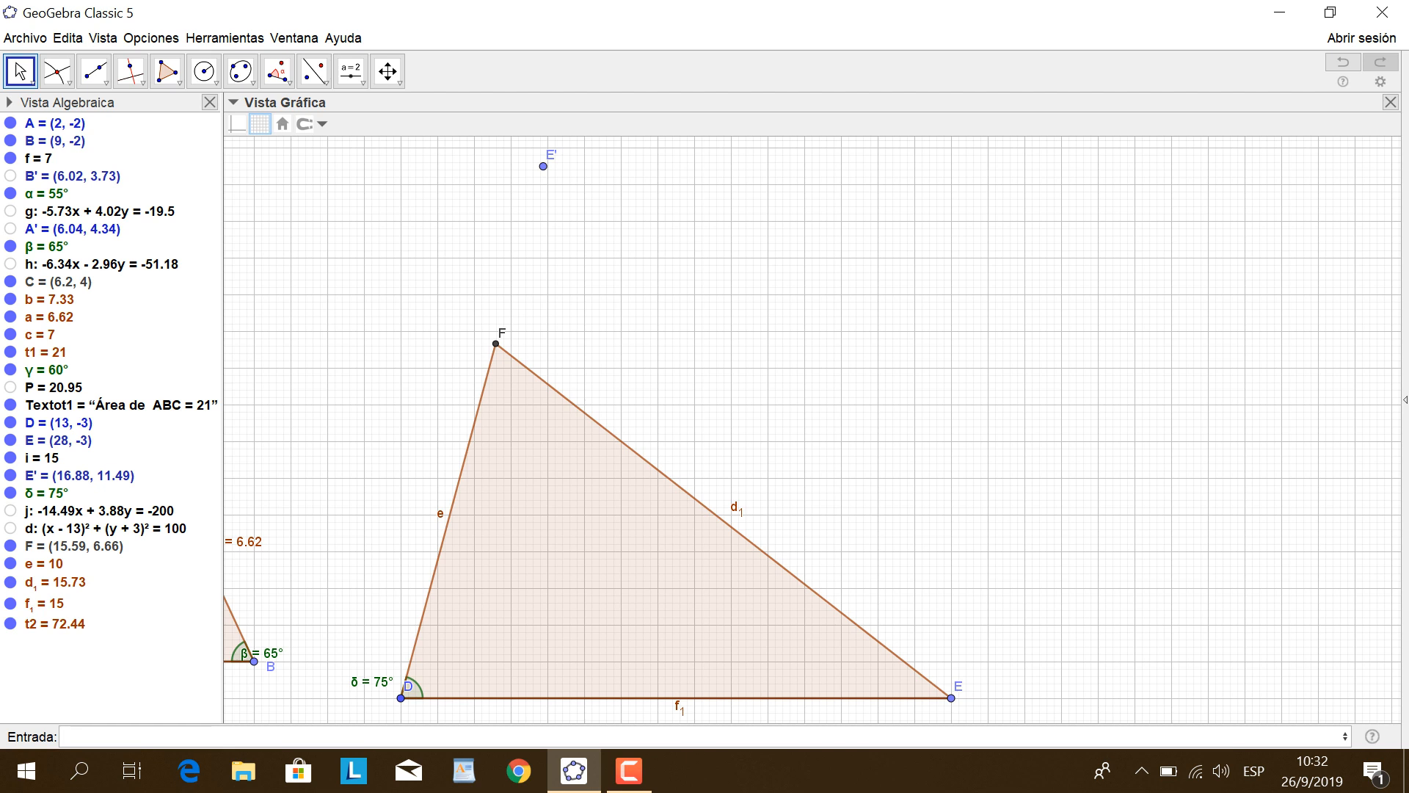
Display the lengths of sides DF, DE and EF on triangle DEF with the Distance or Length tool.
{"action": "left_click", "coordinate": [351, 71]}
{"action": "mouse_move", "coordinate": [283, 73]}
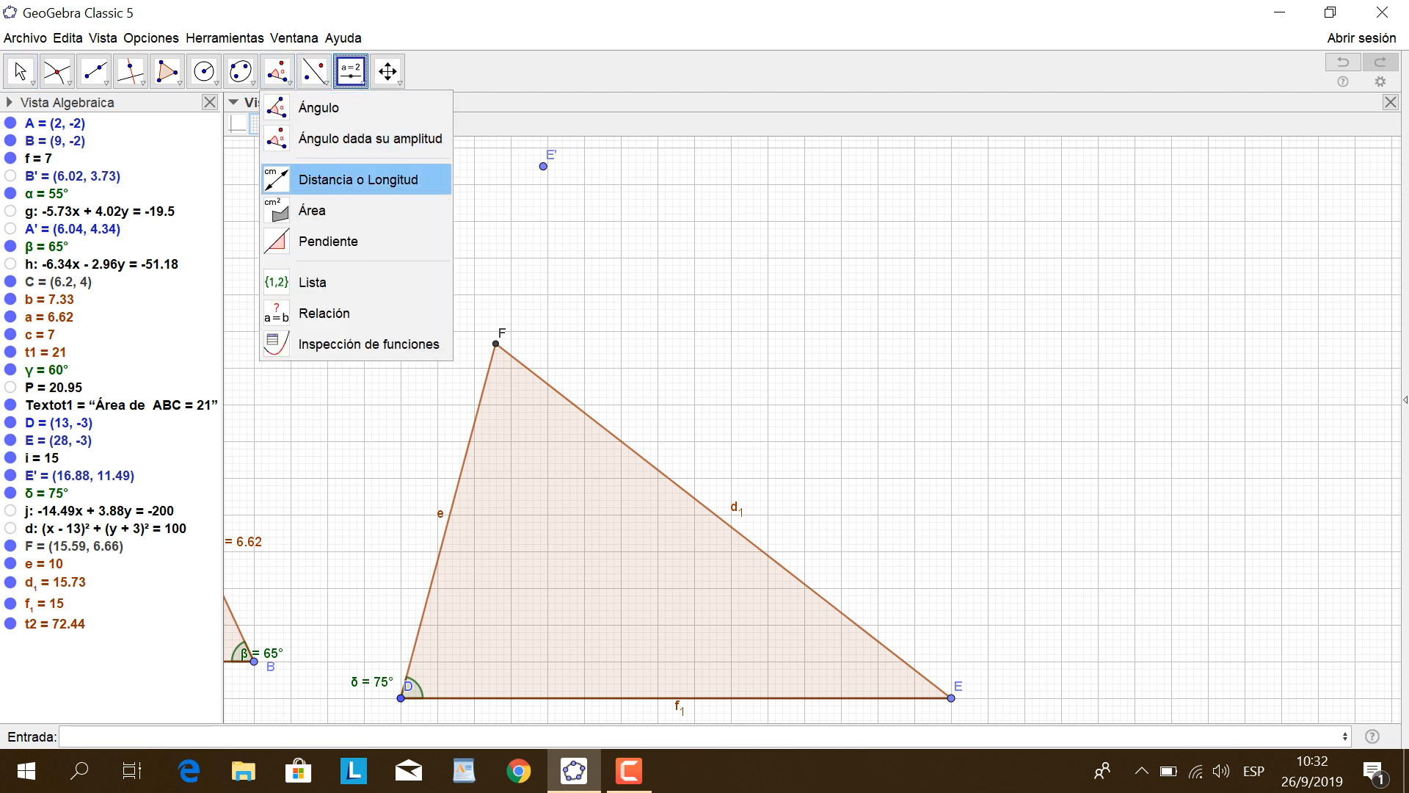
{"action": "left_click", "coordinate": [345, 179]}
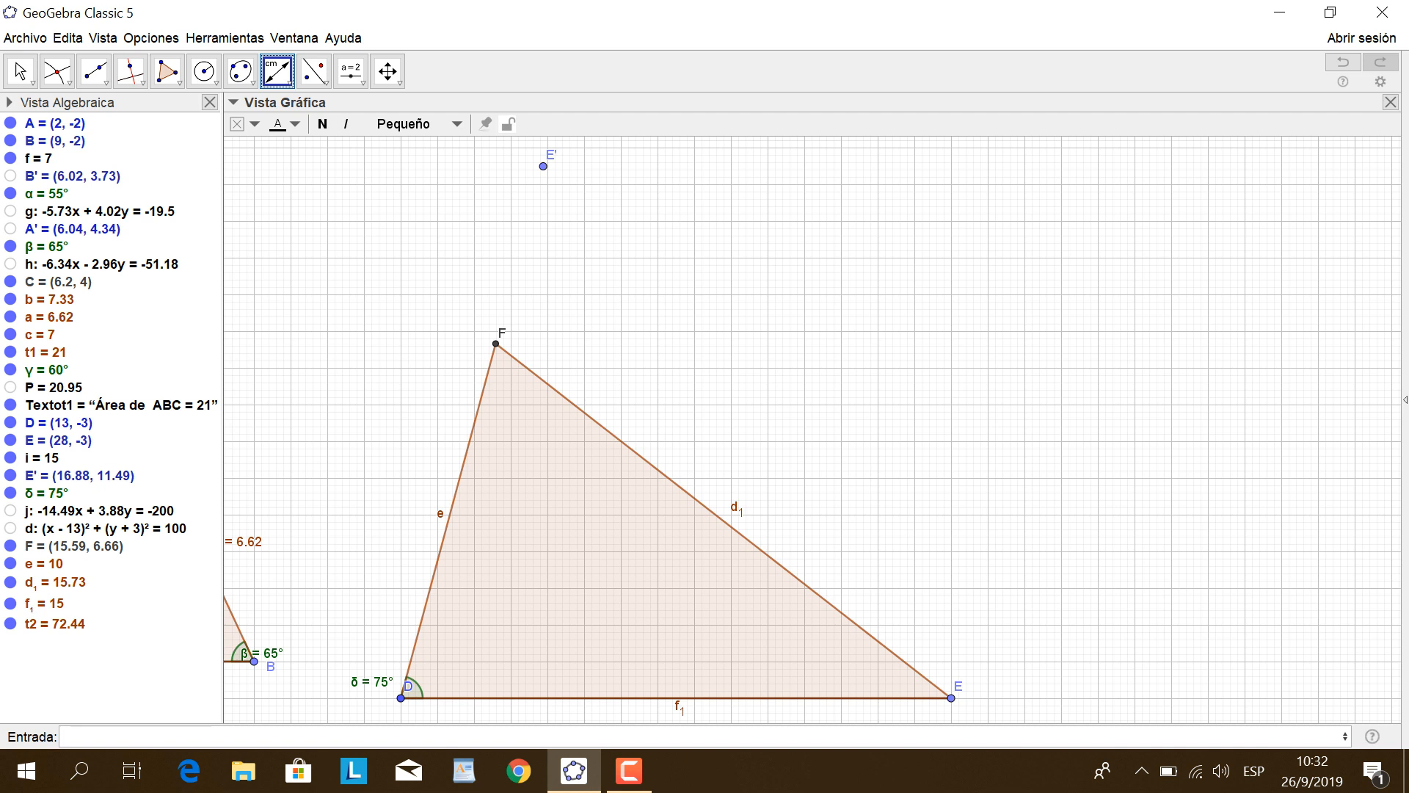
{"action": "left_click", "coordinate": [450, 513]}
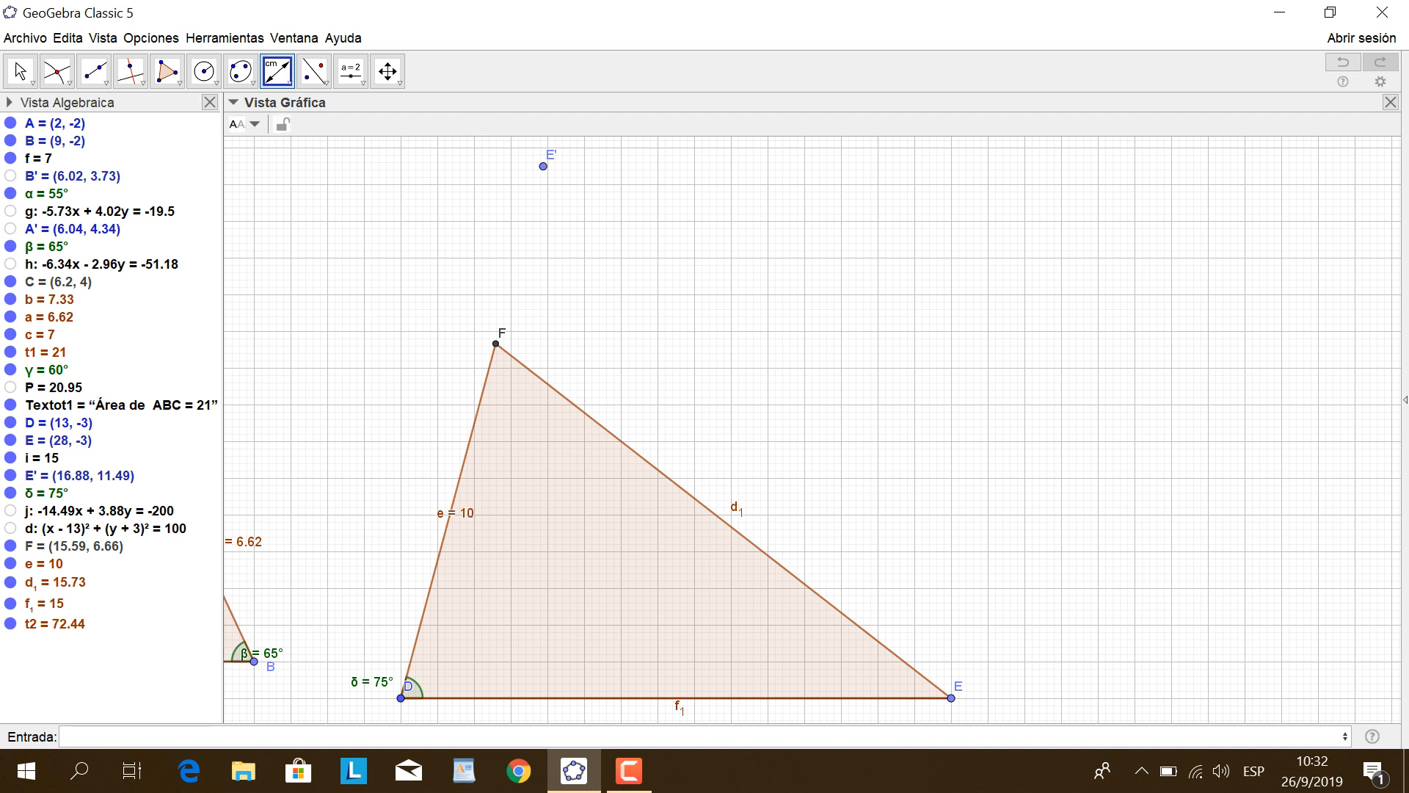
{"action": "left_click", "coordinate": [676, 698]}
{"action": "left_click", "coordinate": [723, 520]}
Measure the interior angle of triangle DEF at vertex E with the Angle tool.
{"action": "left_click", "coordinate": [288, 80]}
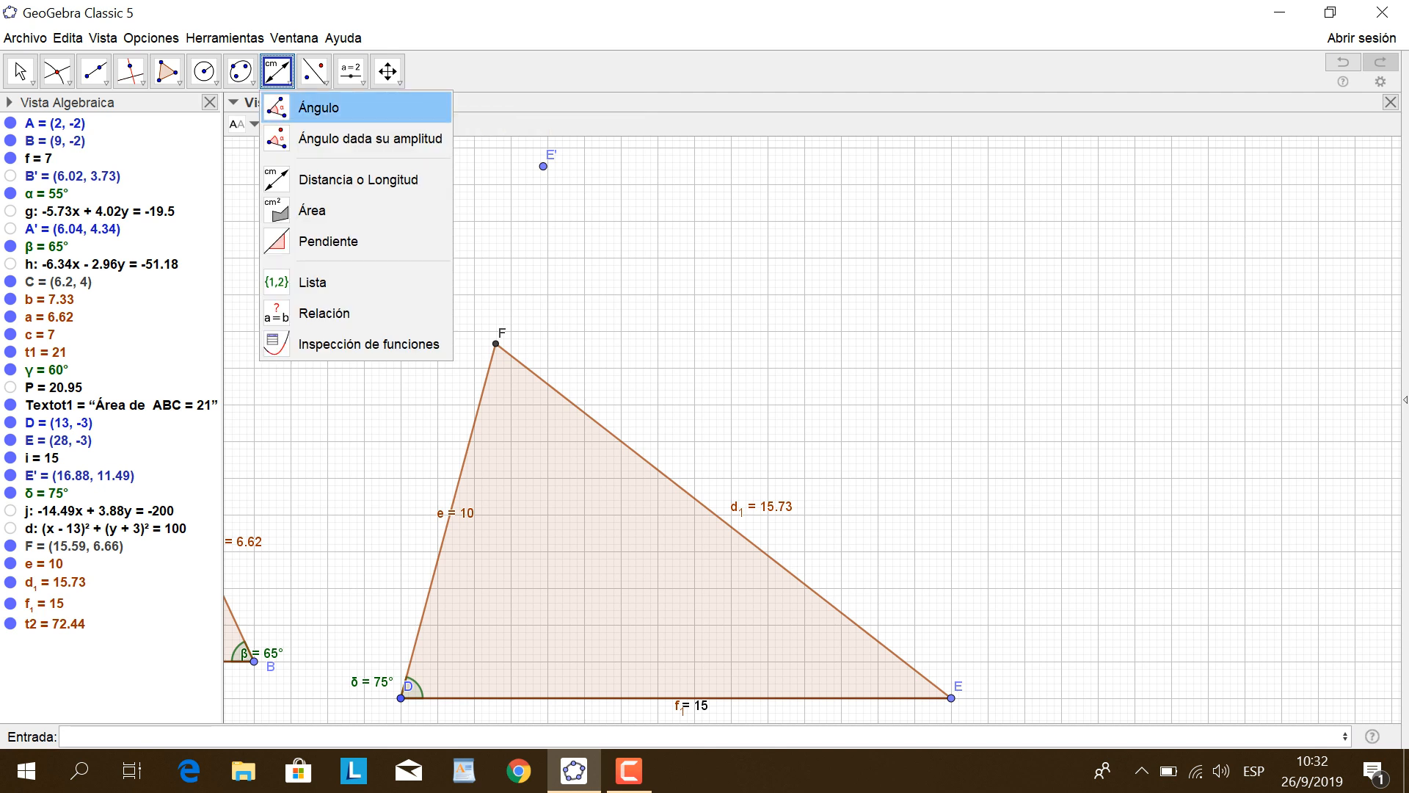
{"action": "left_click", "coordinate": [319, 108]}
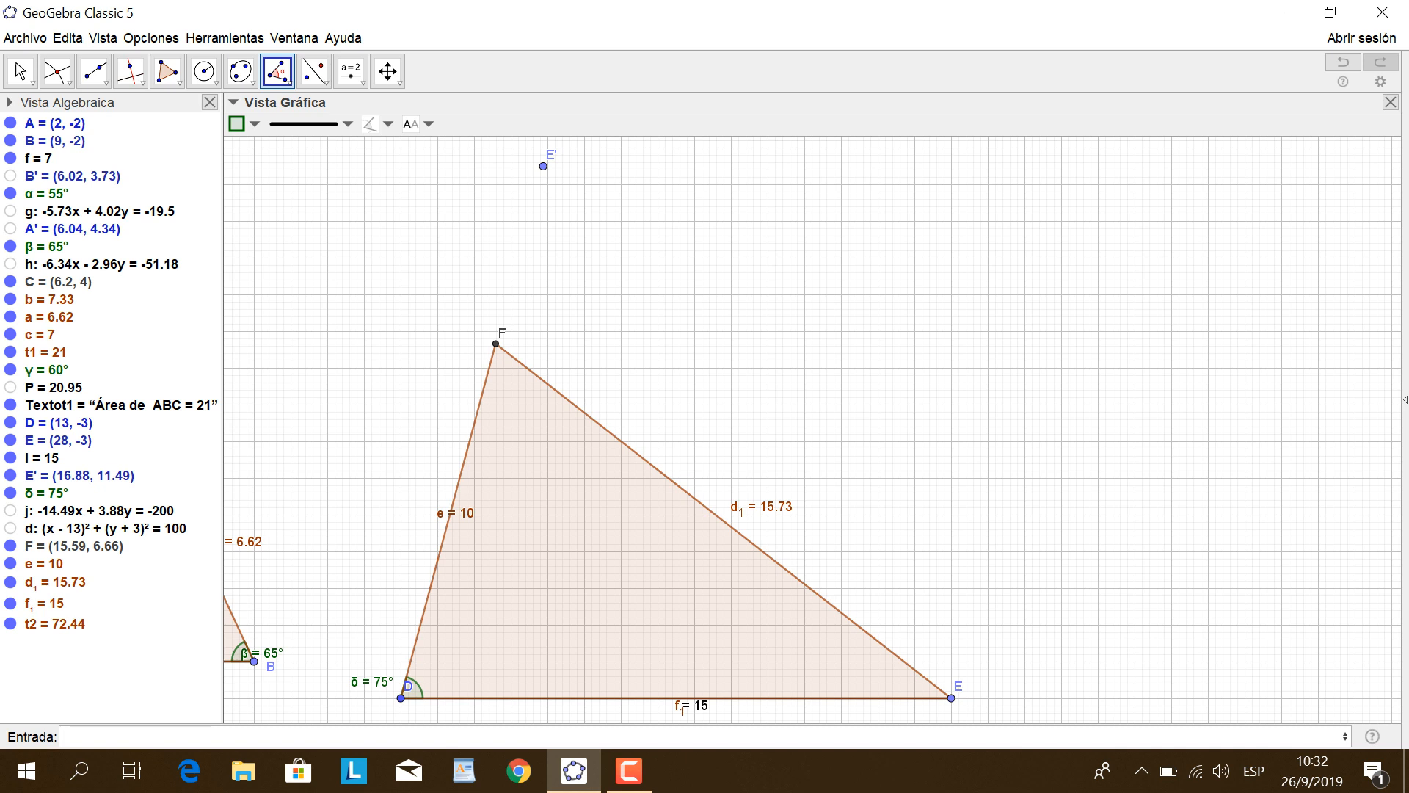
{"action": "left_click", "coordinate": [495, 344]}
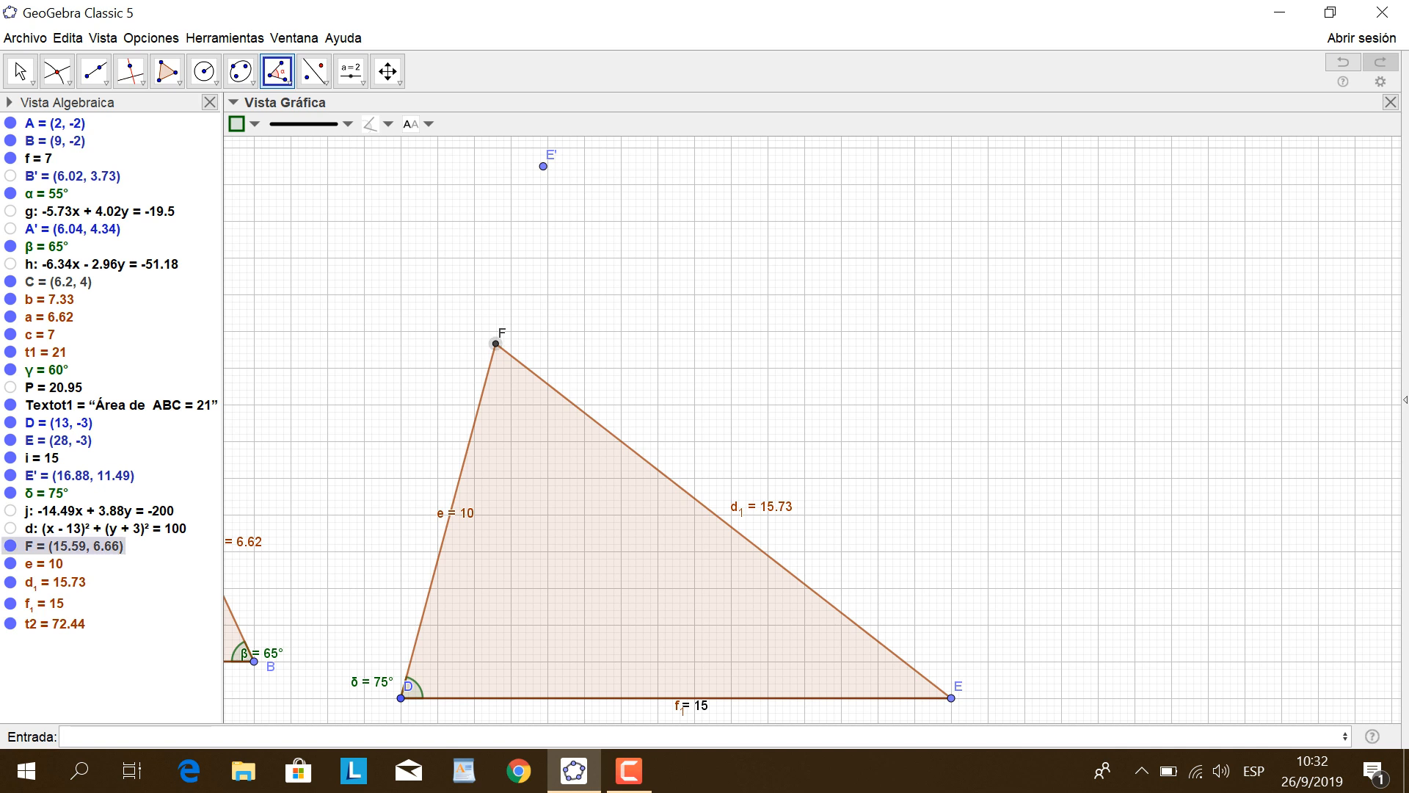
{"action": "left_click", "coordinate": [951, 698]}
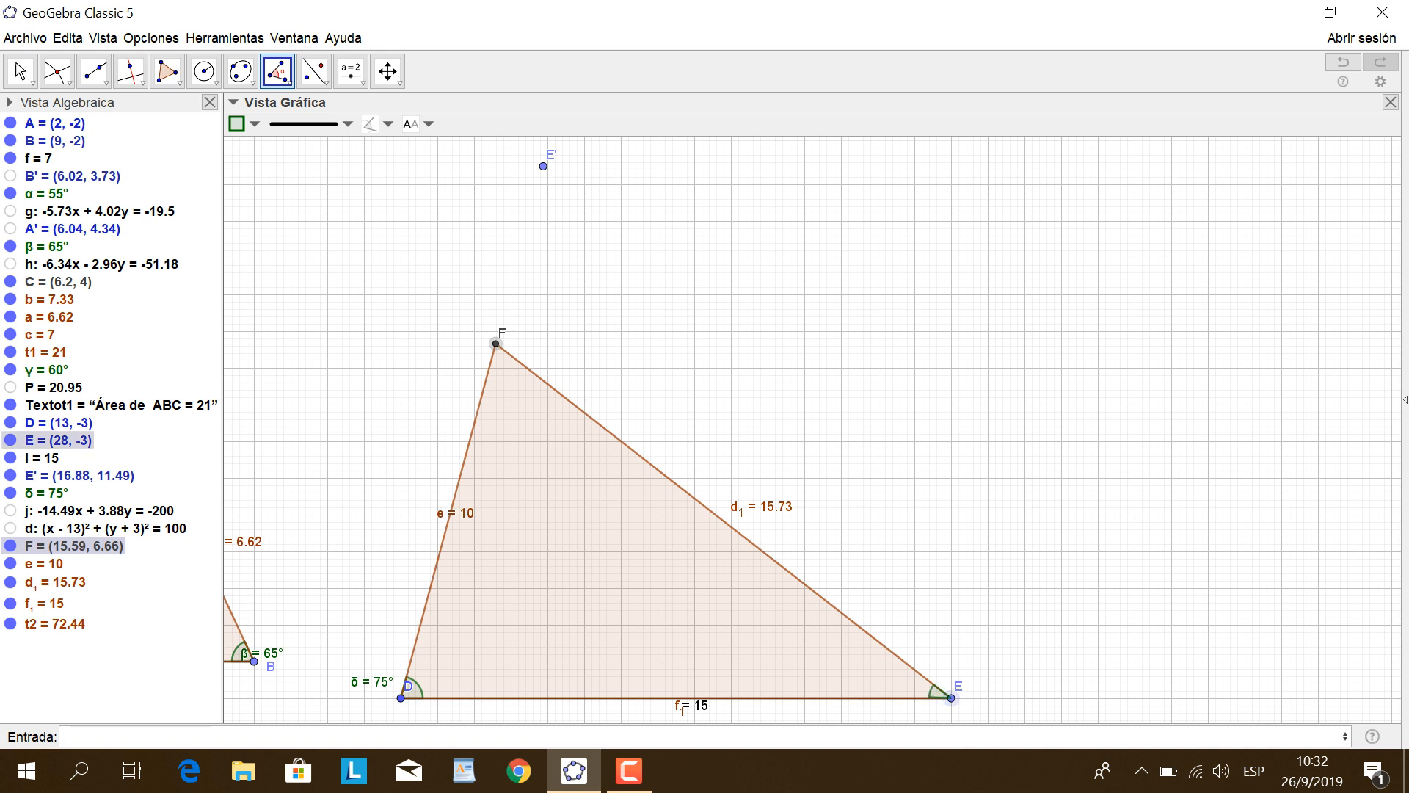
{"action": "left_click", "coordinate": [401, 697]}
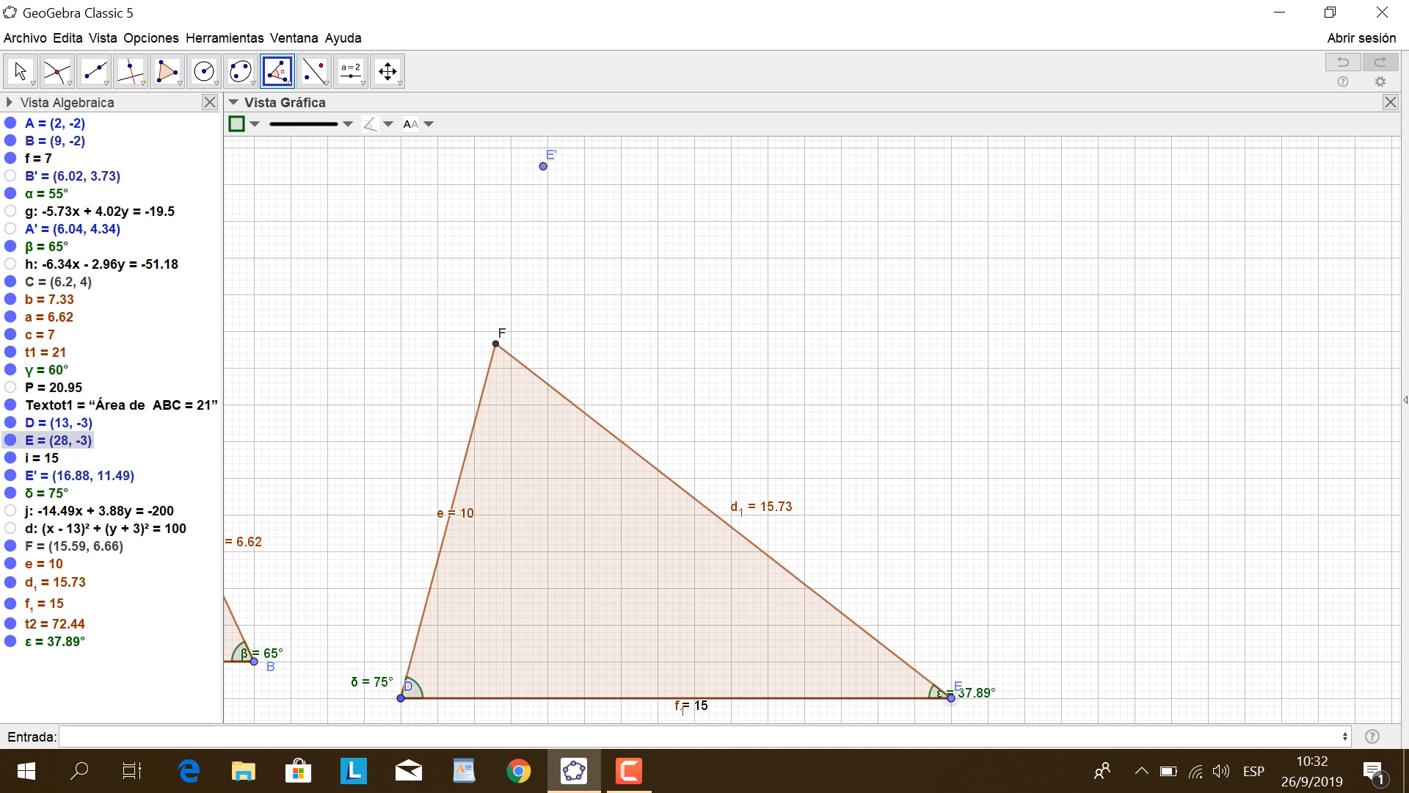
{"action": "left_click", "coordinate": [496, 343]}
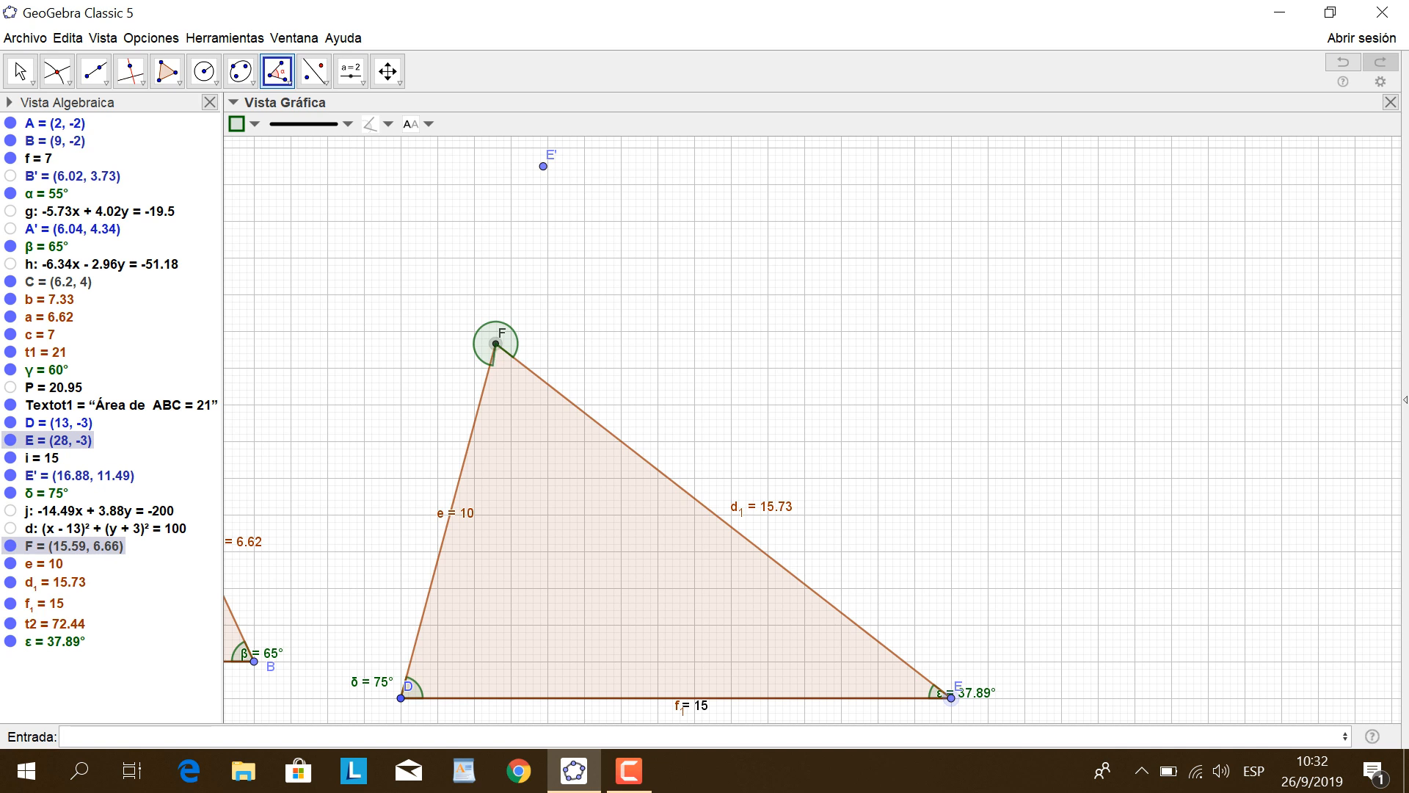
{"action": "left_click", "coordinate": [401, 698]}
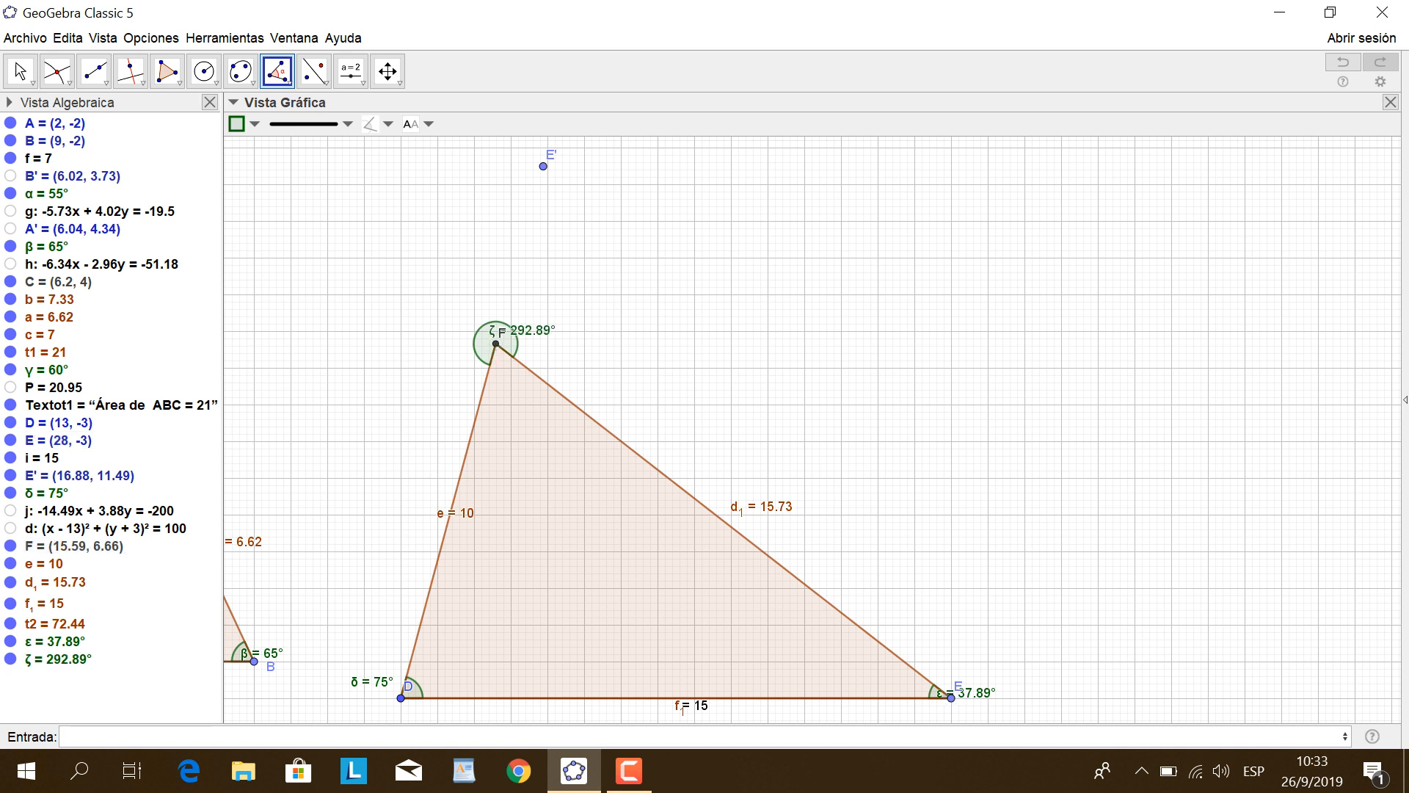
{"action": "left_click", "coordinate": [1343, 62]}
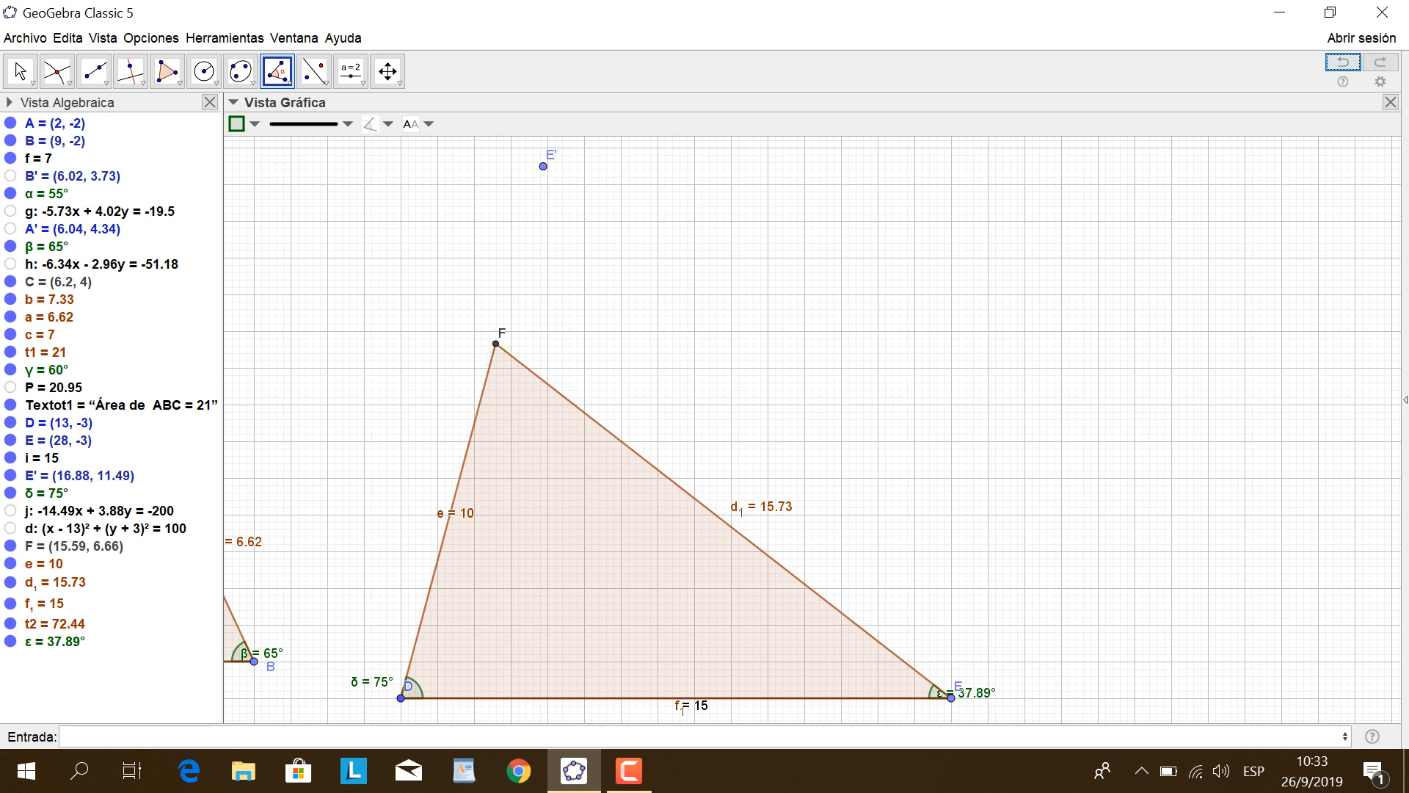
Measure the interior angle at vertex F by picking the points in the order D, F, E.
{"action": "left_click", "coordinate": [400, 698]}
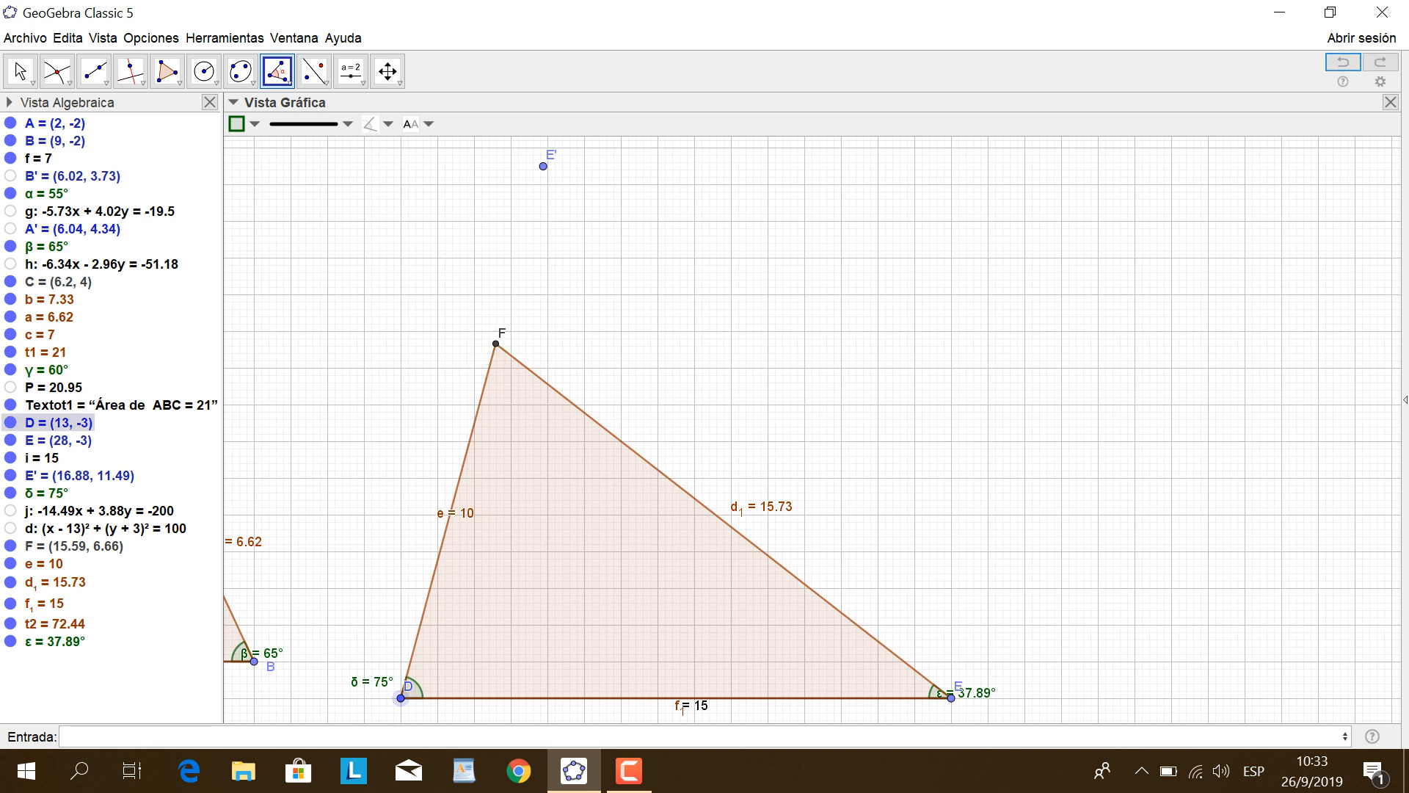
{"action": "left_click", "coordinate": [496, 344]}
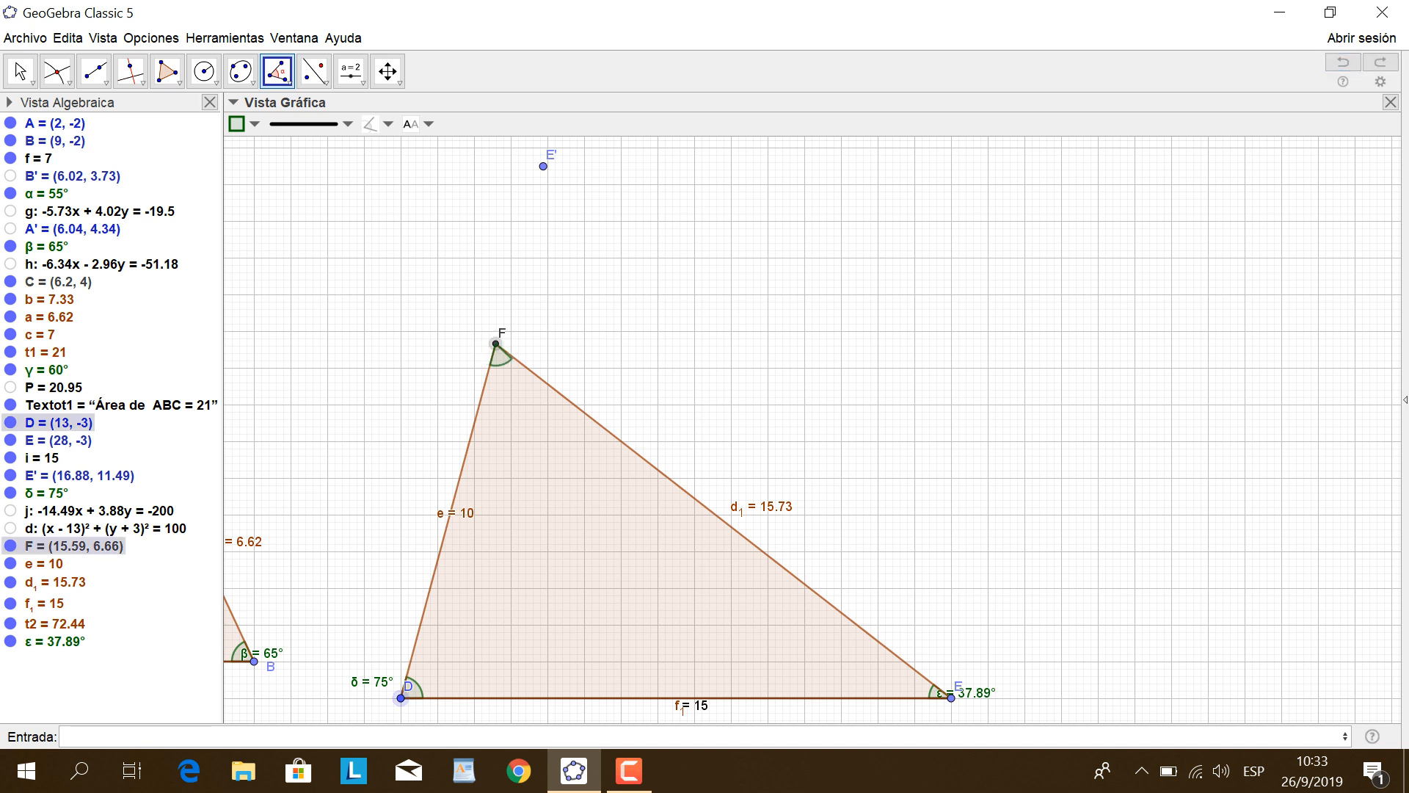
{"action": "left_click", "coordinate": [952, 698]}
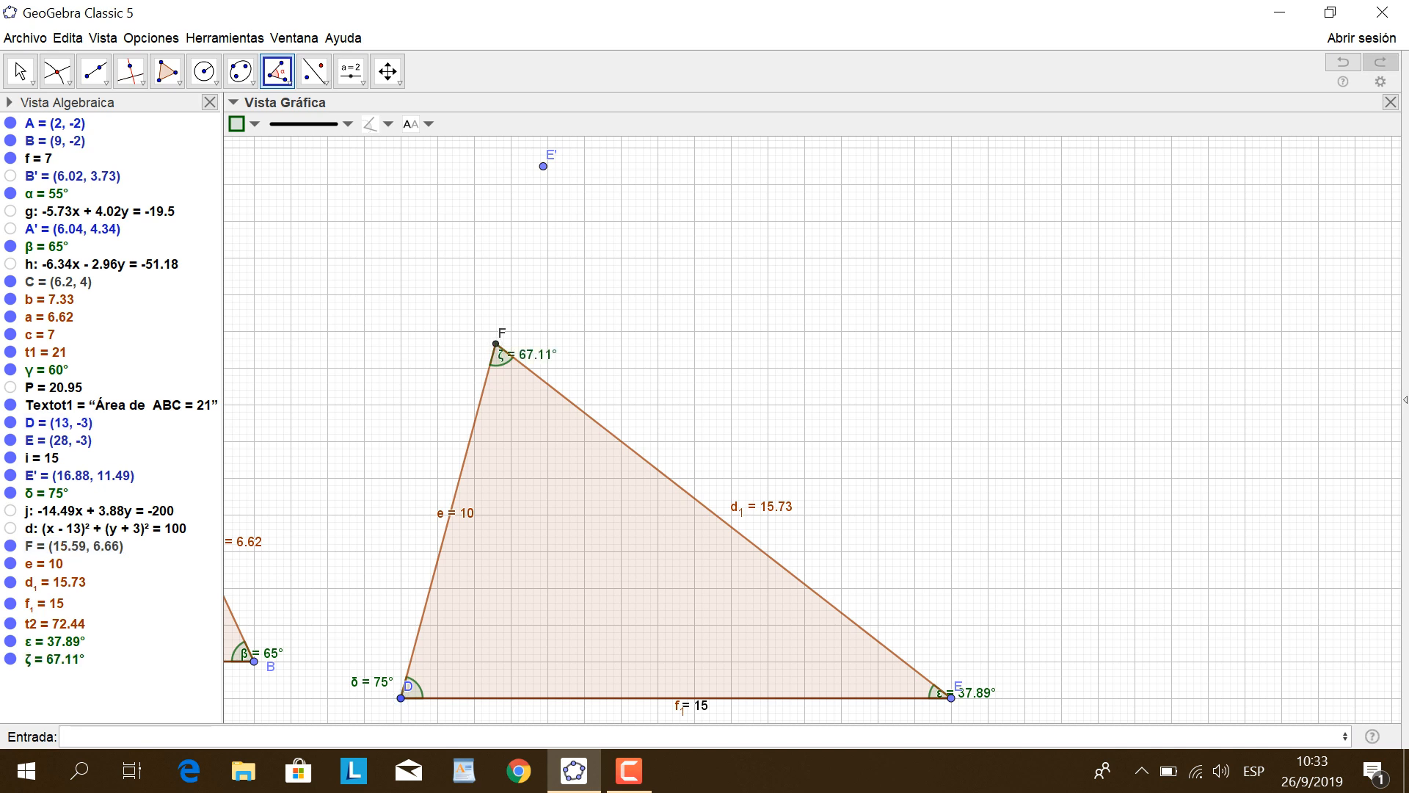
Reposition the three angle labels inside triangle DEF and the point labels D and E just outside their vertices.
{"action": "left_click", "coordinate": [19, 71]}
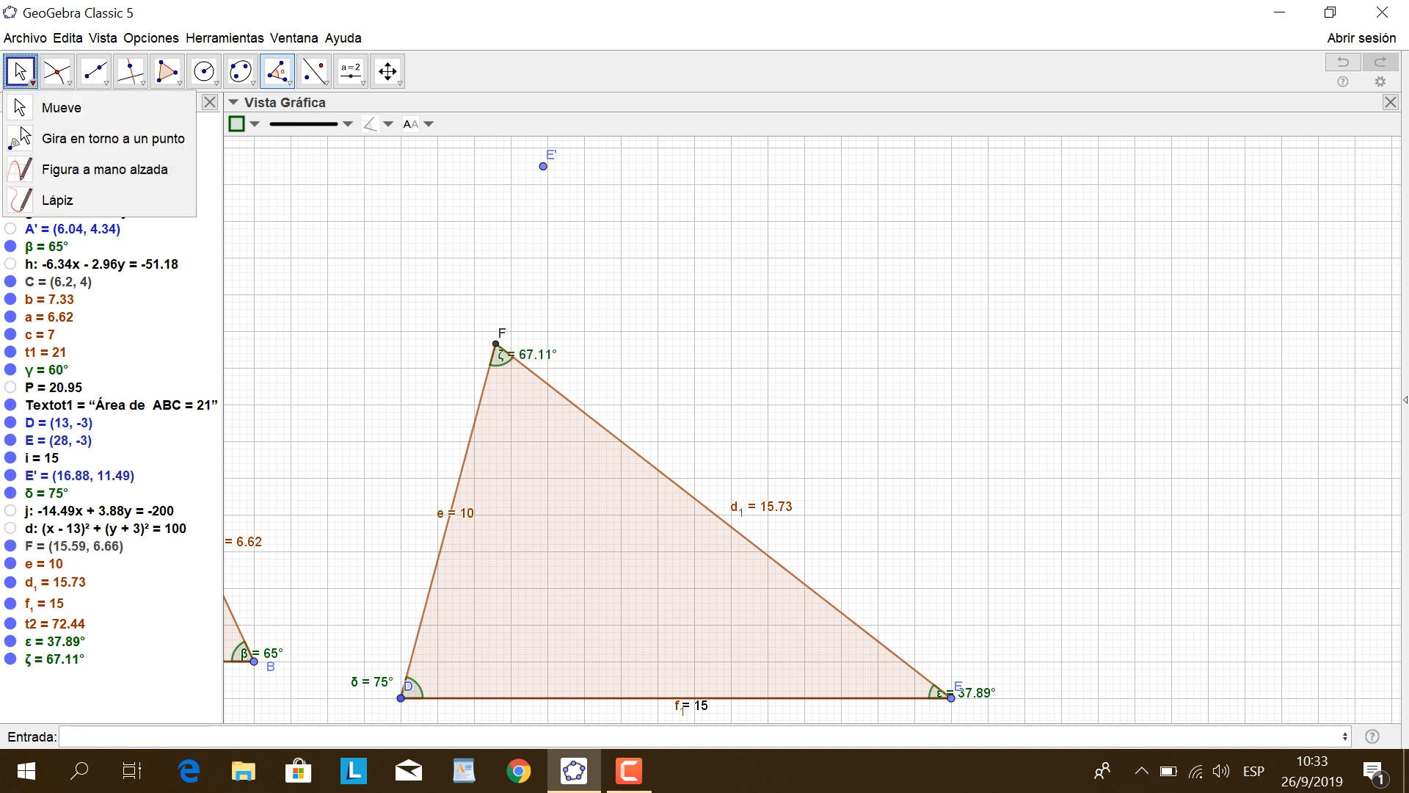
{"action": "mouse_move", "coordinate": [56, 71]}
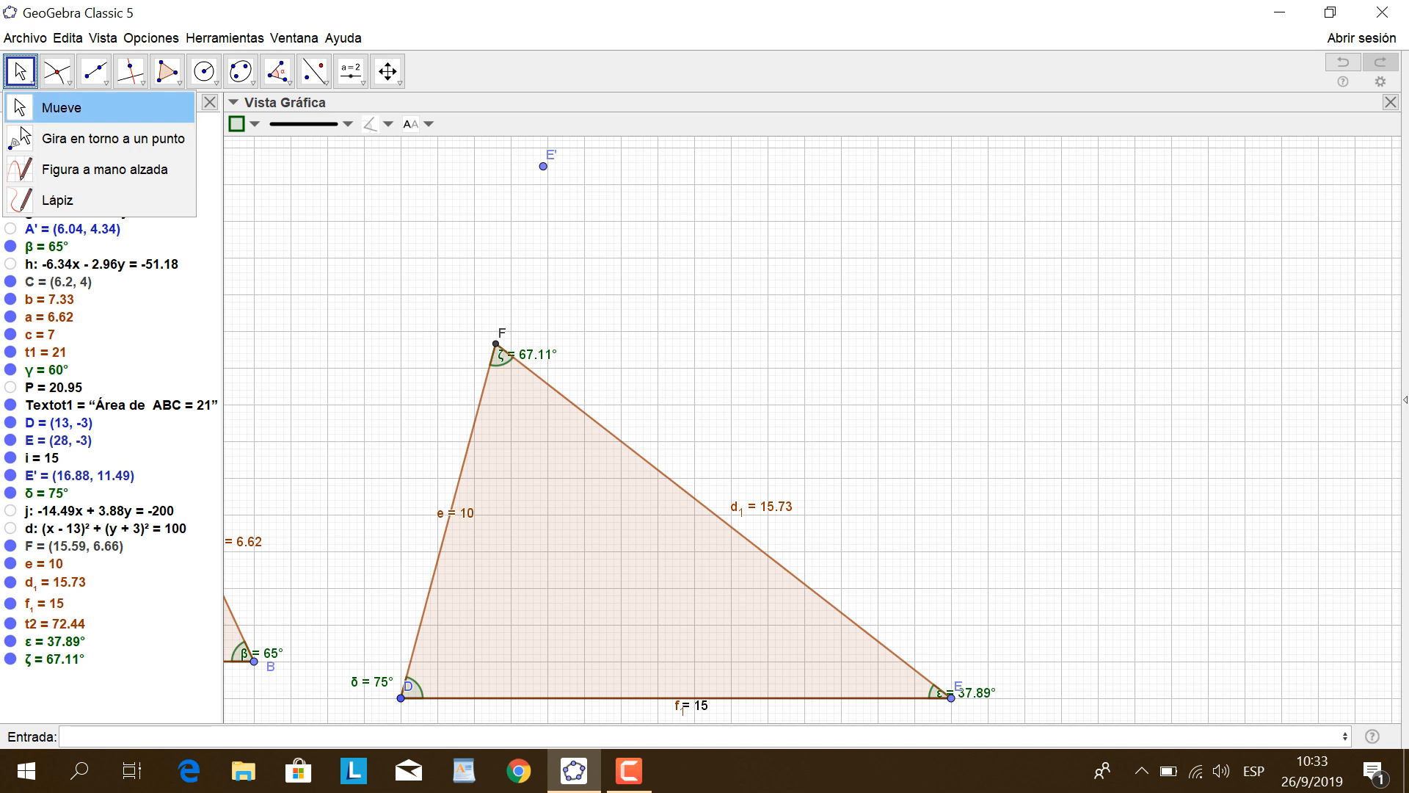
{"action": "left_click", "coordinate": [59, 108]}
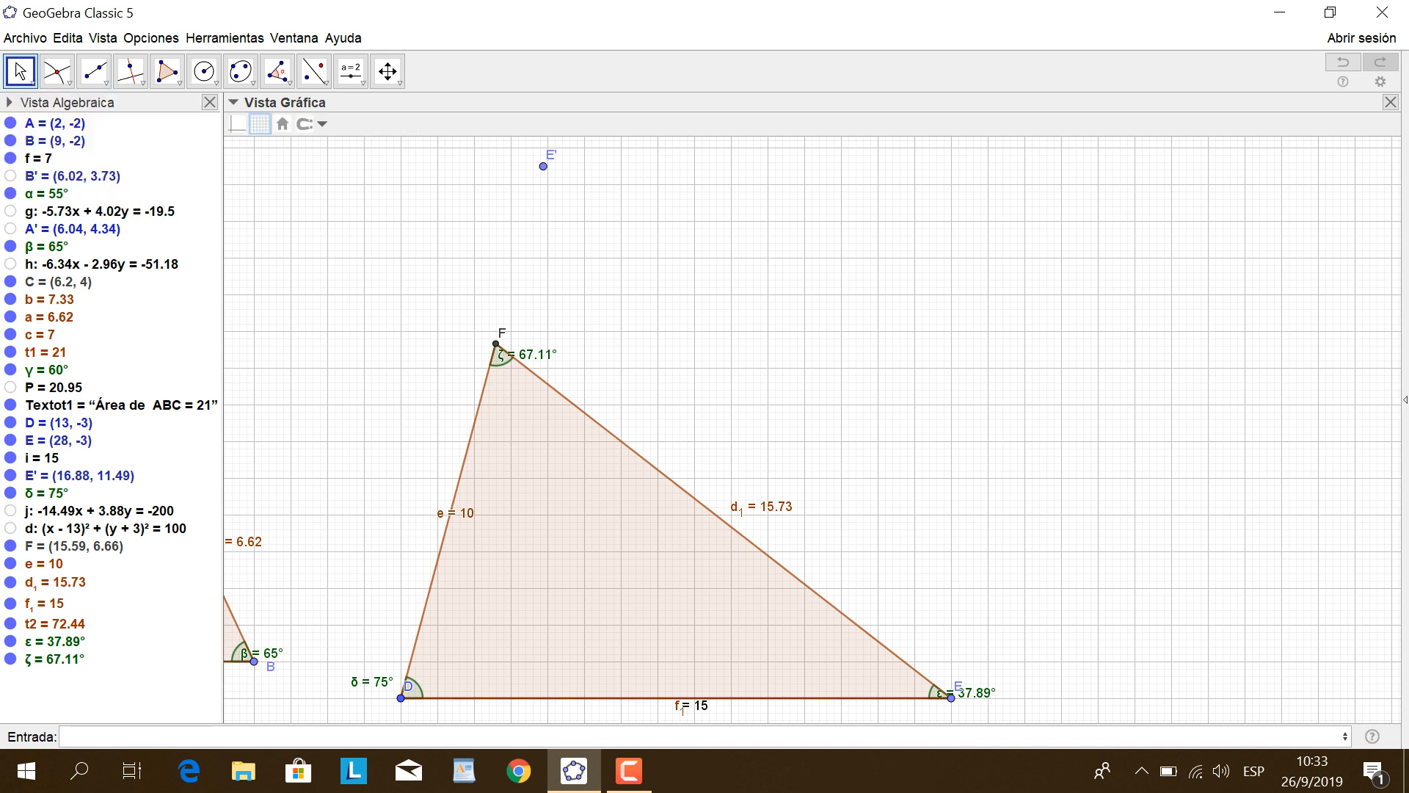
{"action": "left_click_drag", "start_coordinate": [527, 355], "coordinate": [521, 401]}
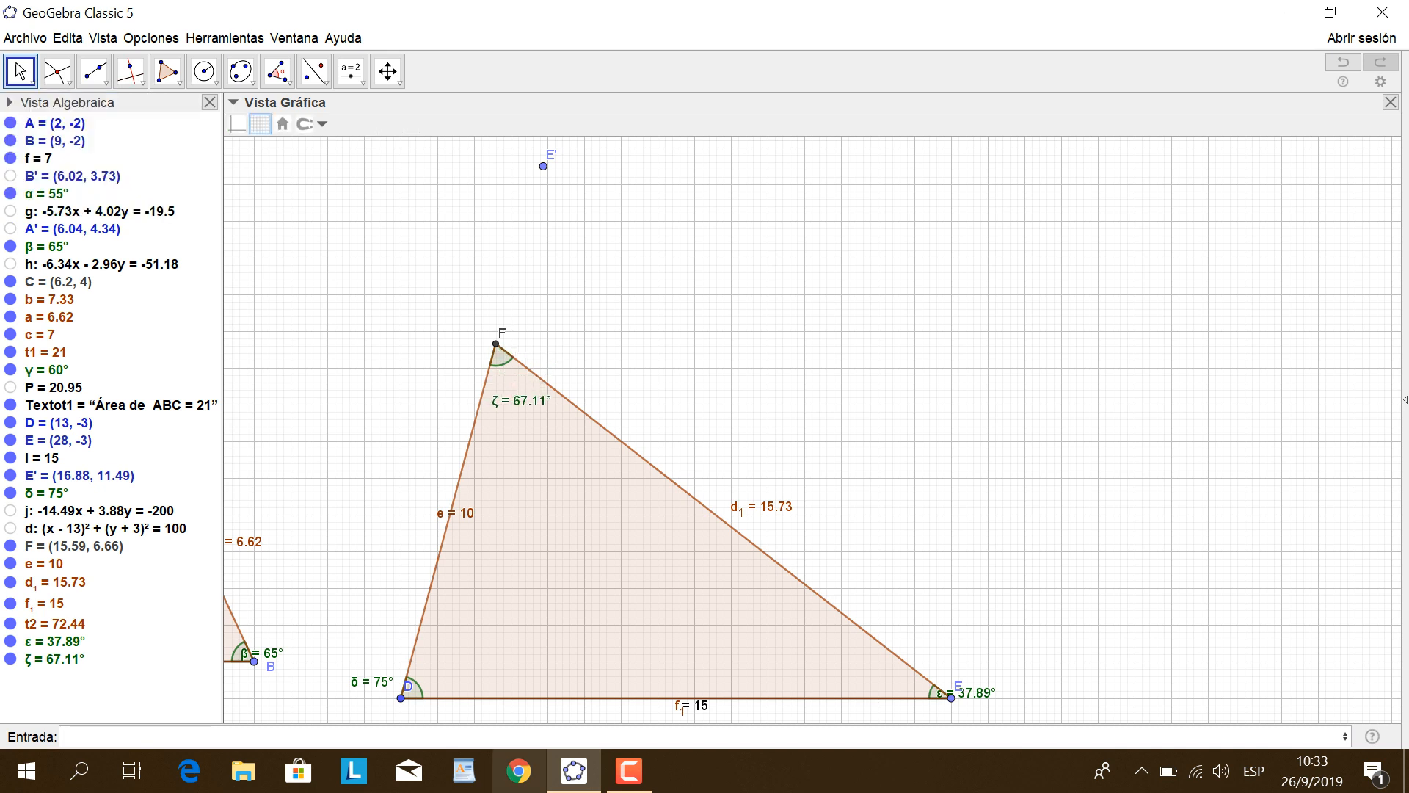
{"action": "left_click_drag", "start_coordinate": [372, 682], "coordinate": [464, 669]}
{"action": "mouse_move", "coordinate": [969, 692]}
{"action": "left_mouse_down"}
{"action": "mouse_move", "coordinate": [910, 681]}
{"action": "mouse_move", "coordinate": [979, 695]}
{"action": "left_mouse_up"}
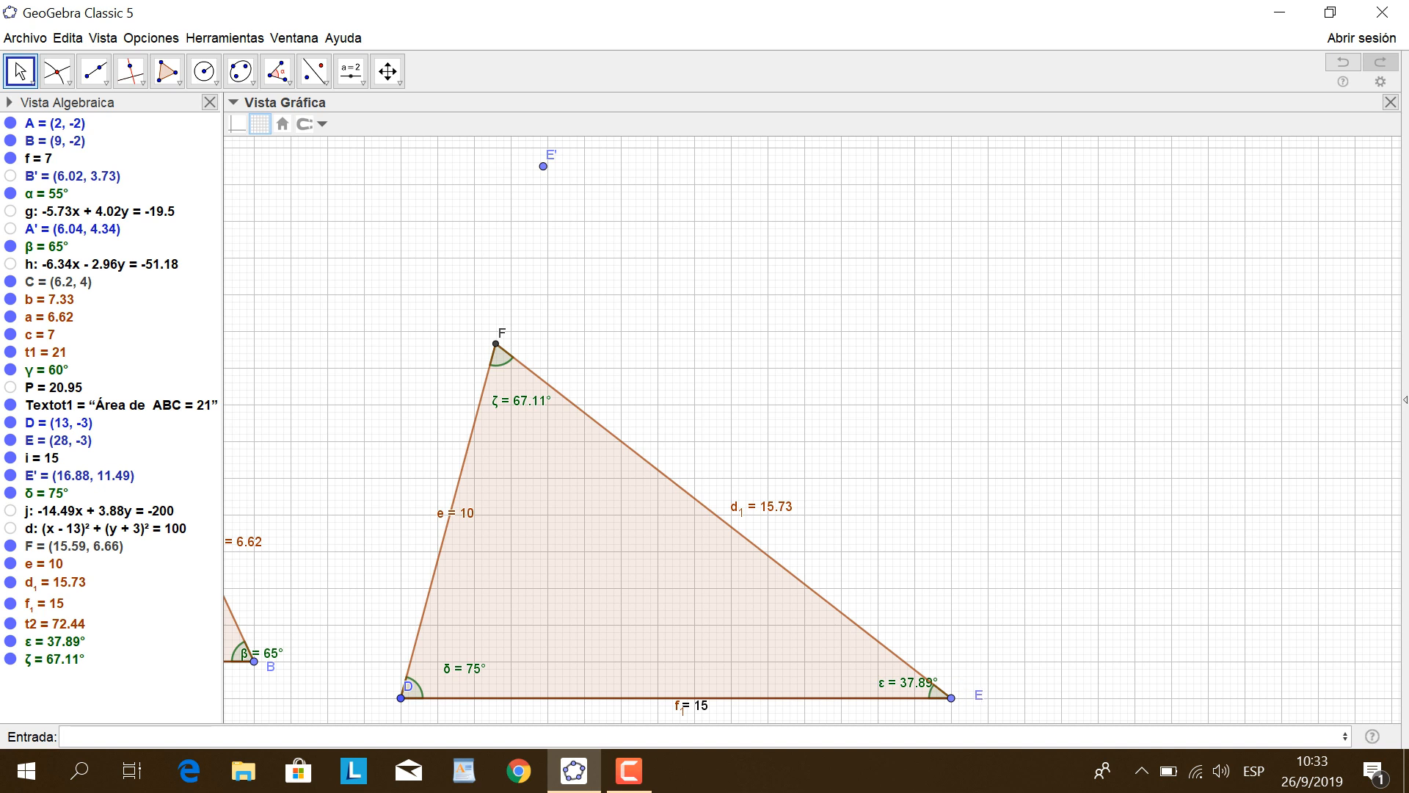
{"action": "left_click_drag", "start_coordinate": [408, 685], "coordinate": [377, 699]}
Place an area measurement text inside triangle DEF with the Area tool.
{"action": "left_click", "coordinate": [277, 71]}
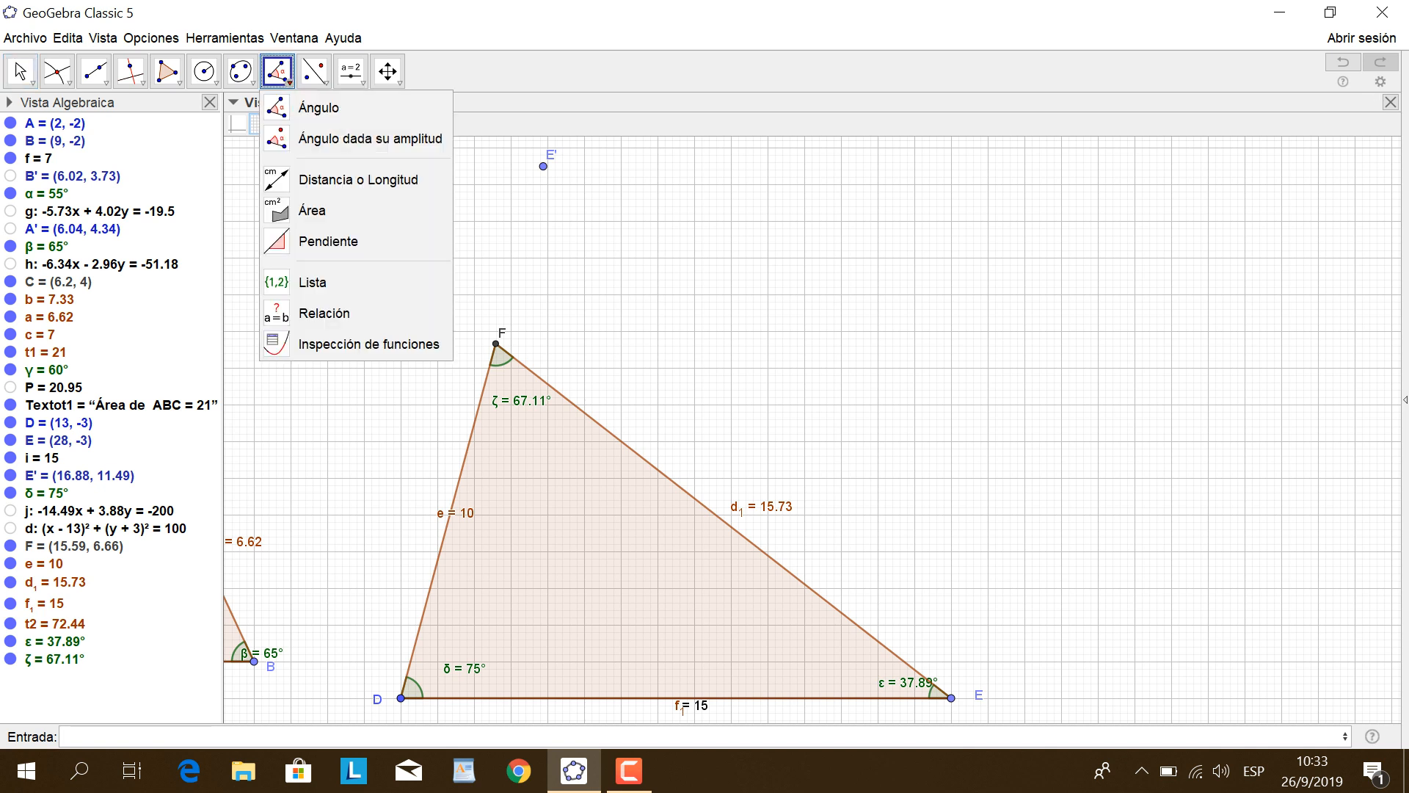
{"action": "left_click", "coordinate": [312, 210]}
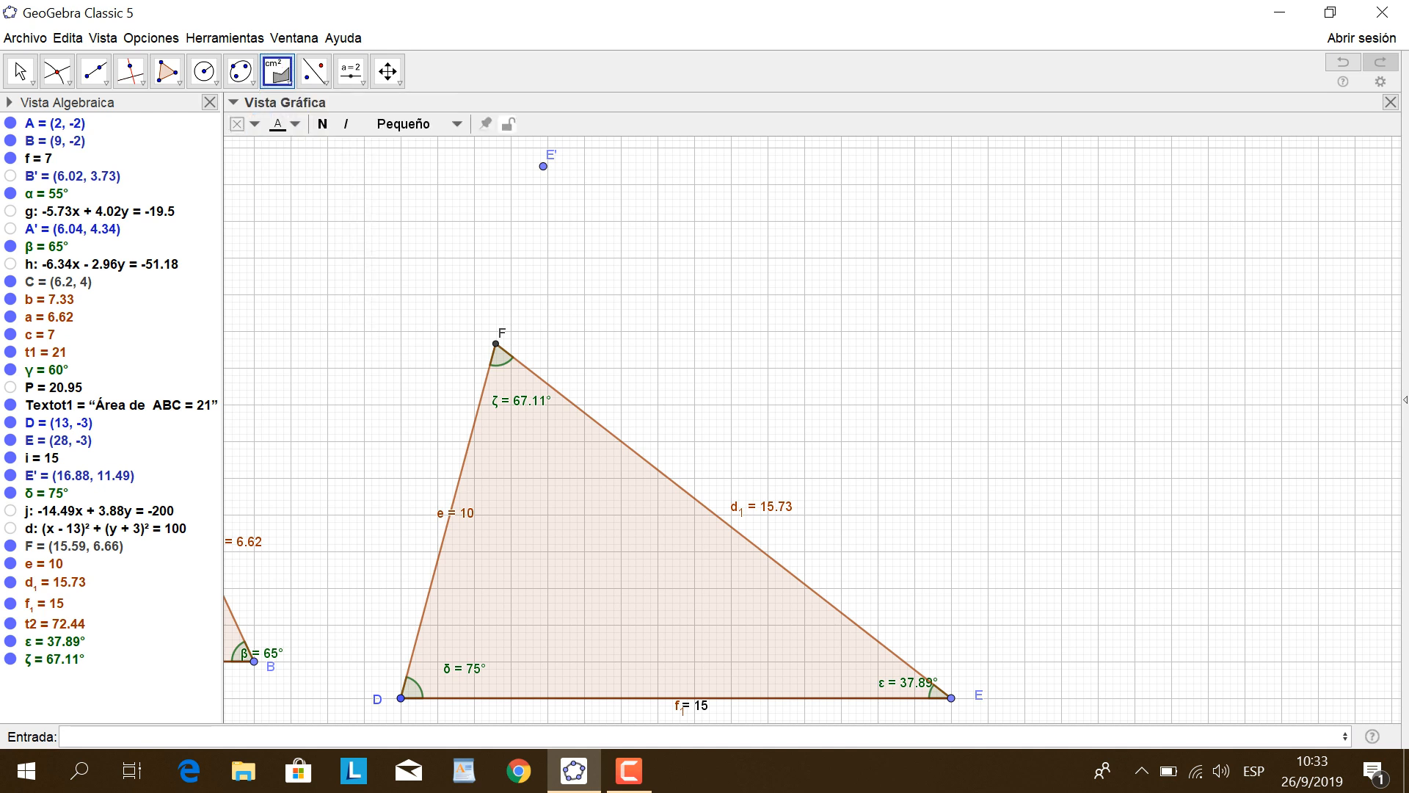
{"action": "left_click", "coordinate": [581, 568]}
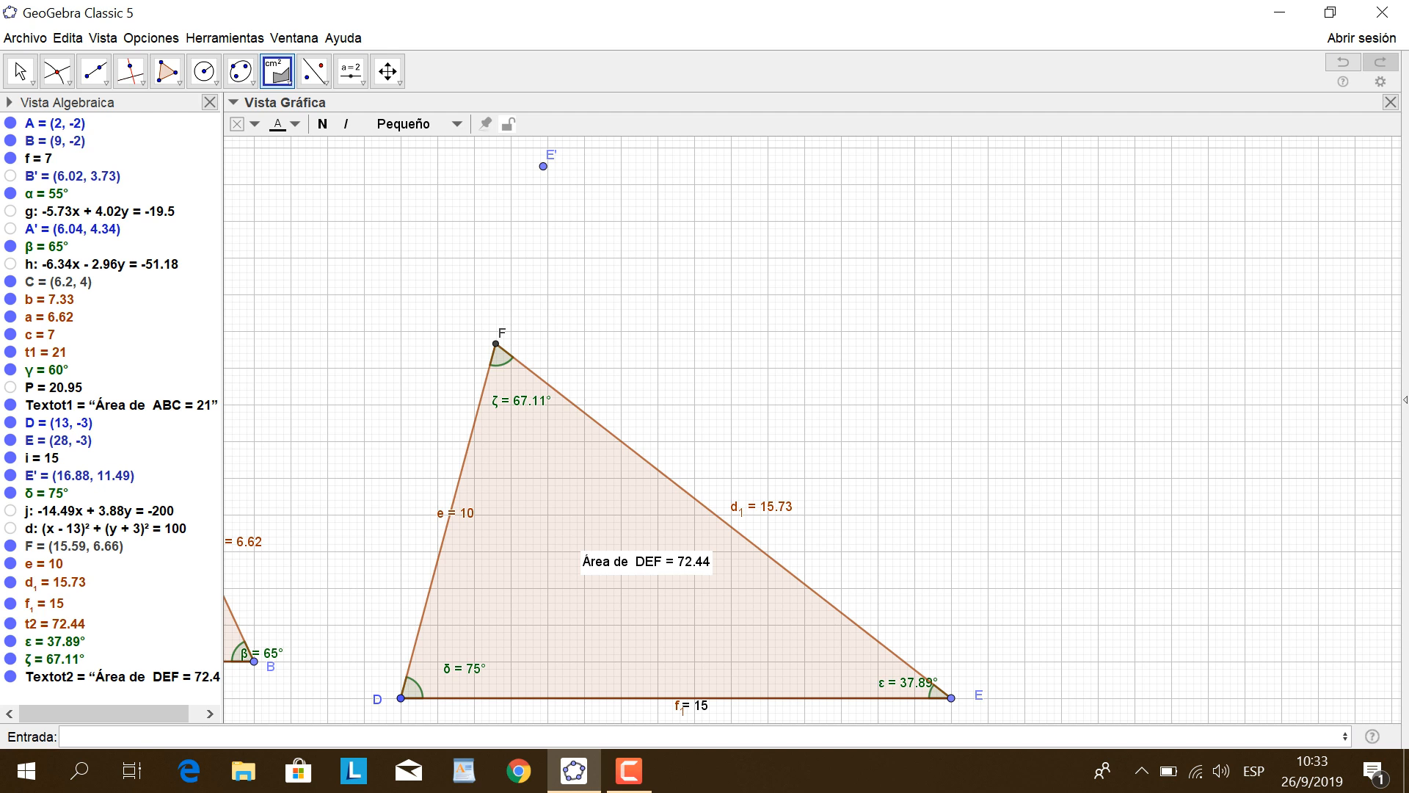
Pan the graphics view to an empty area beyond vertex E of triangle DEF.
{"action": "left_click", "coordinate": [387, 71]}
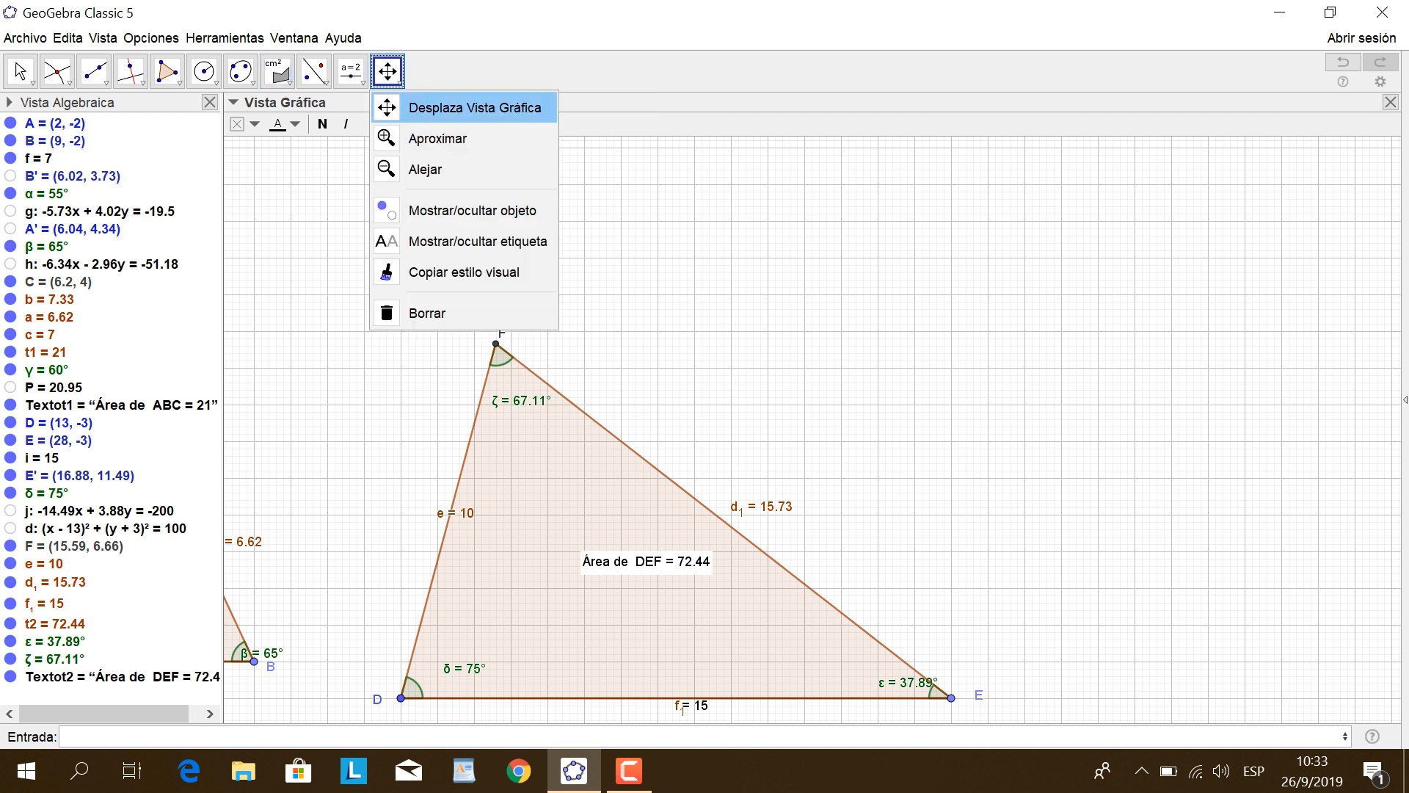
{"action": "left_click", "coordinate": [474, 108]}
{"action": "left_click_drag", "start_coordinate": [733, 382], "coordinate": [208, 310]}
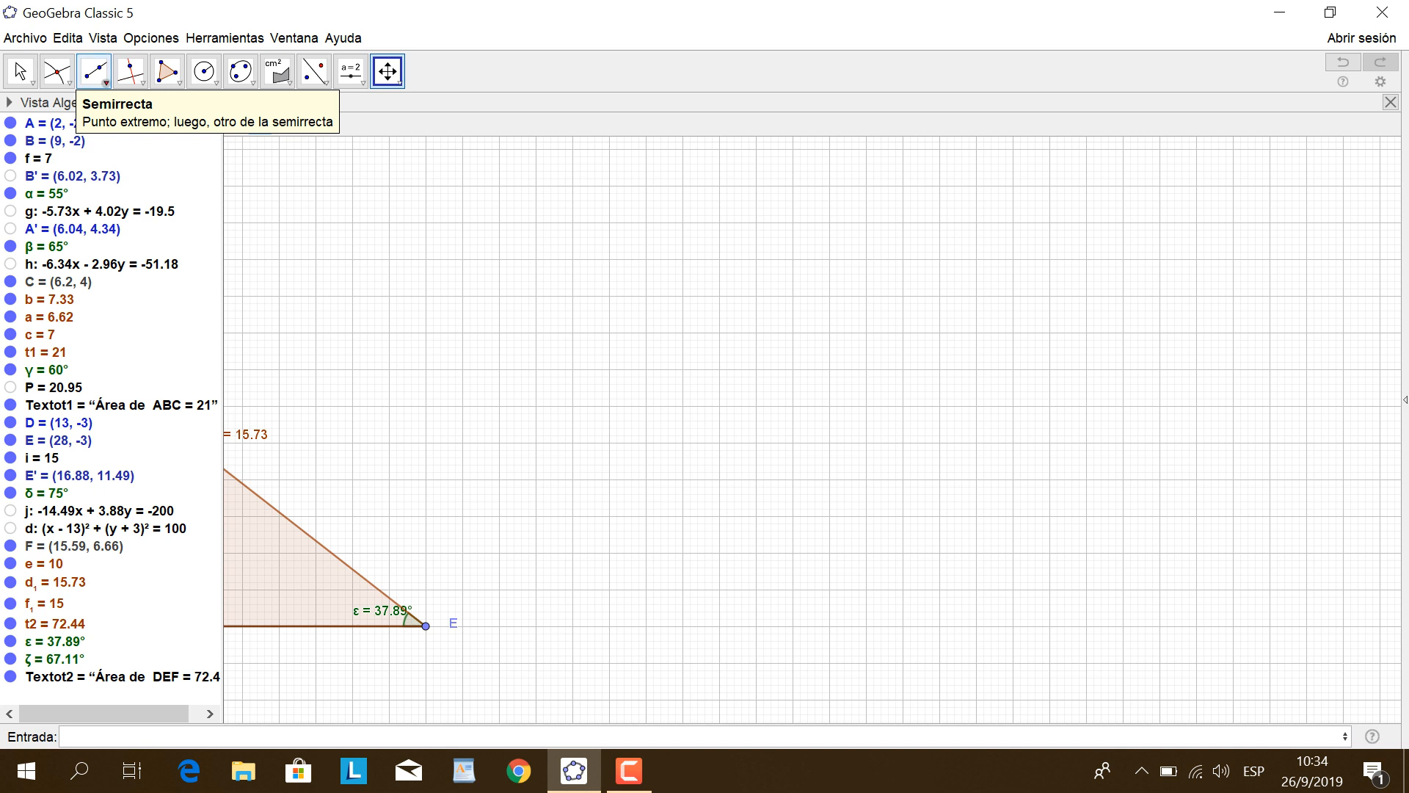
{"action": "left_click", "coordinate": [96, 71]}
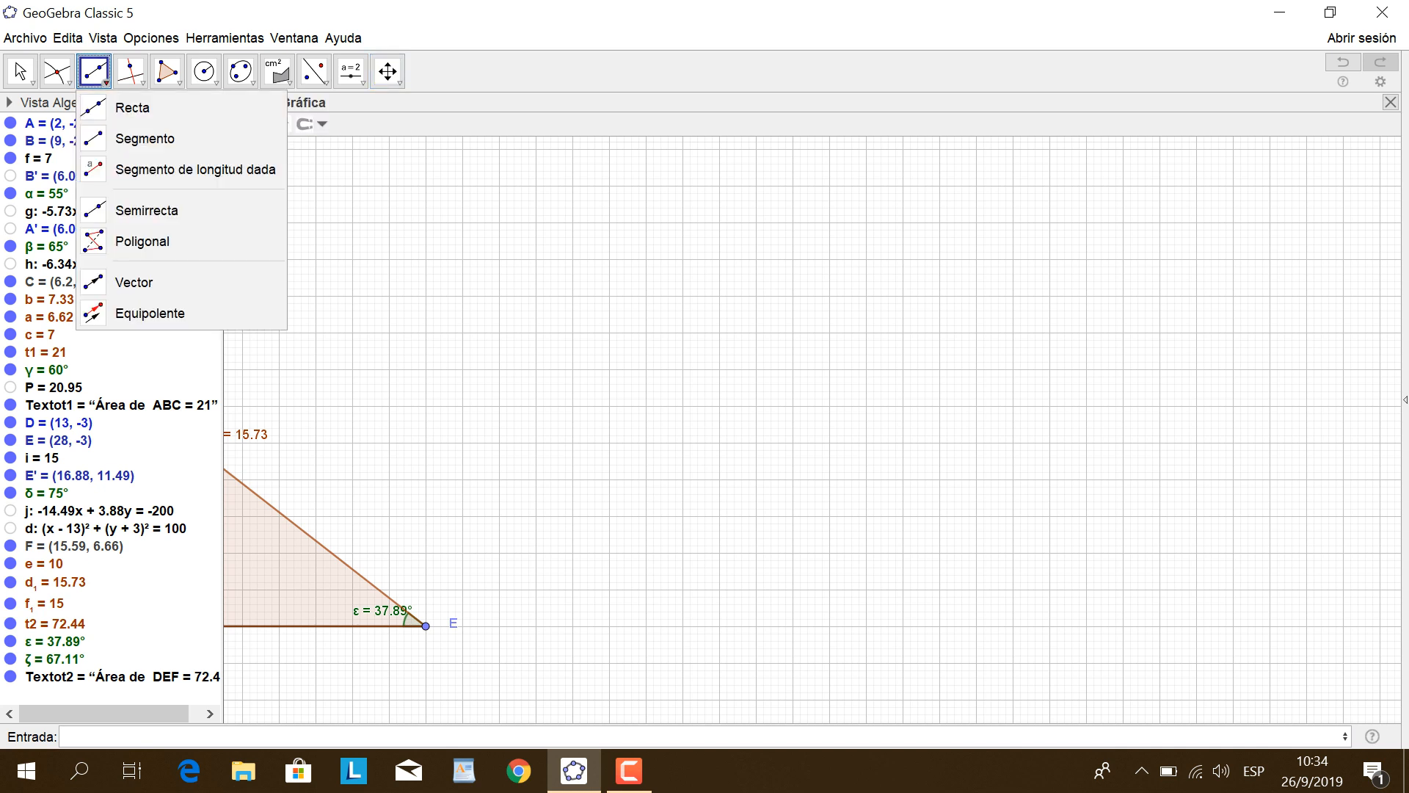
{"action": "left_click", "coordinate": [145, 138]}
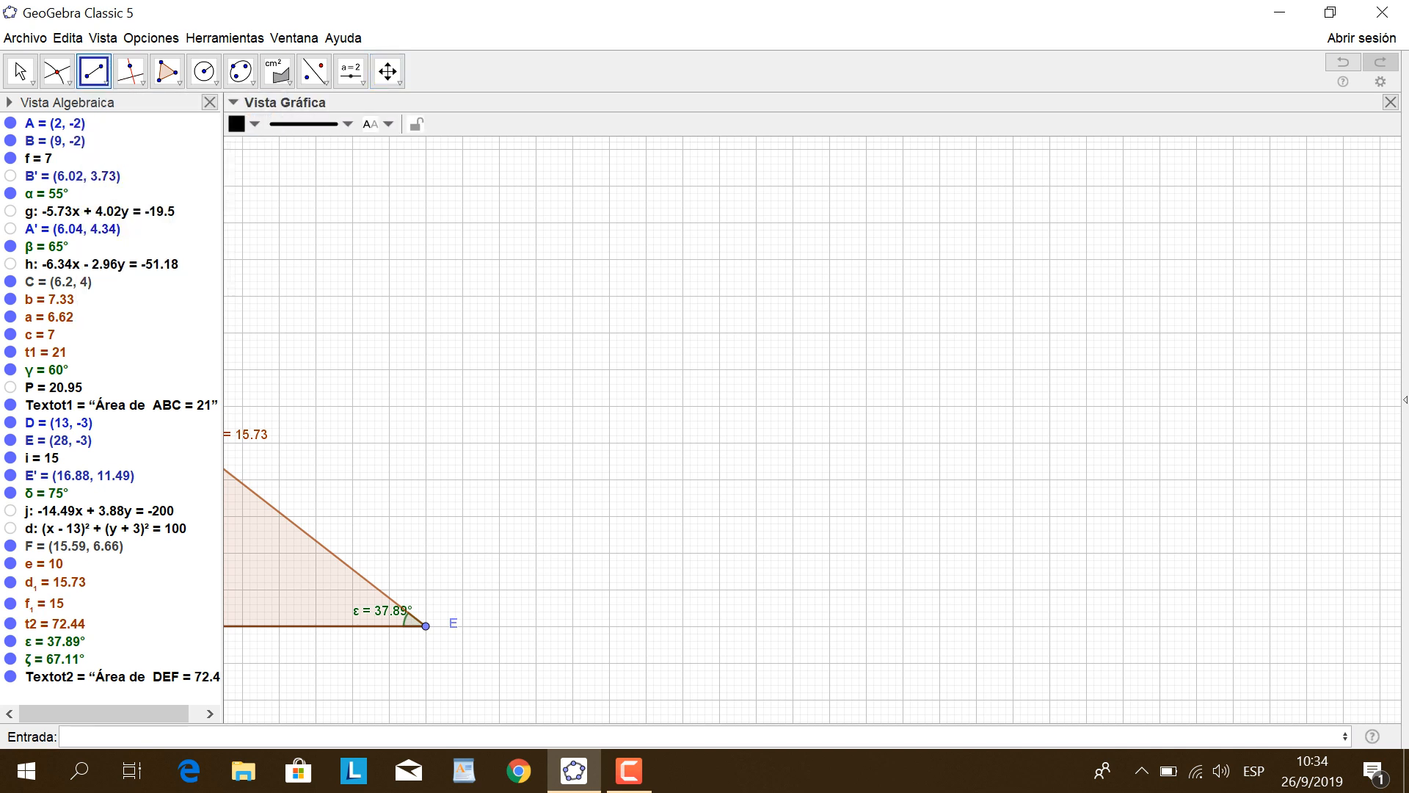
{"action": "left_click", "coordinate": [572, 551]}
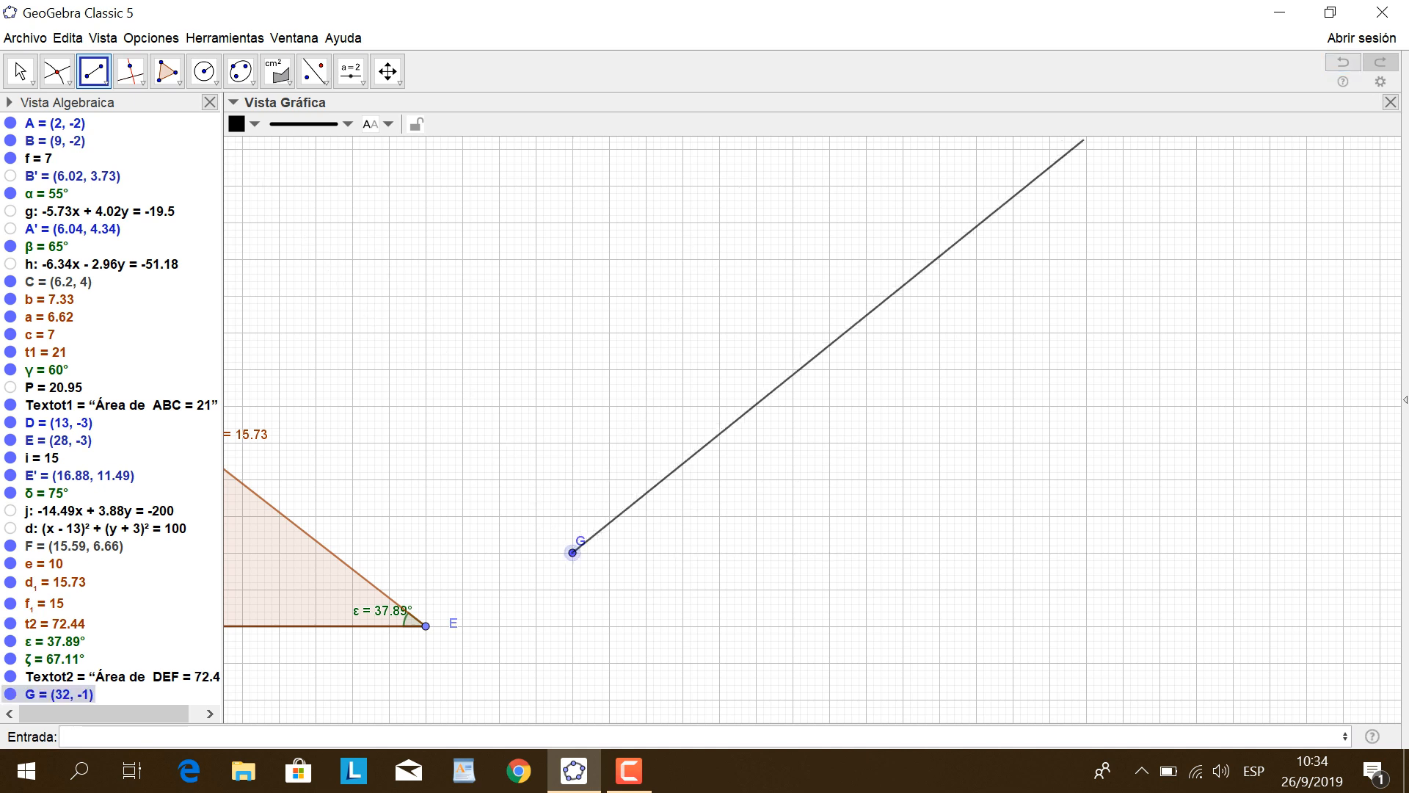
{"action": "key", "text": "ctrl+z"}
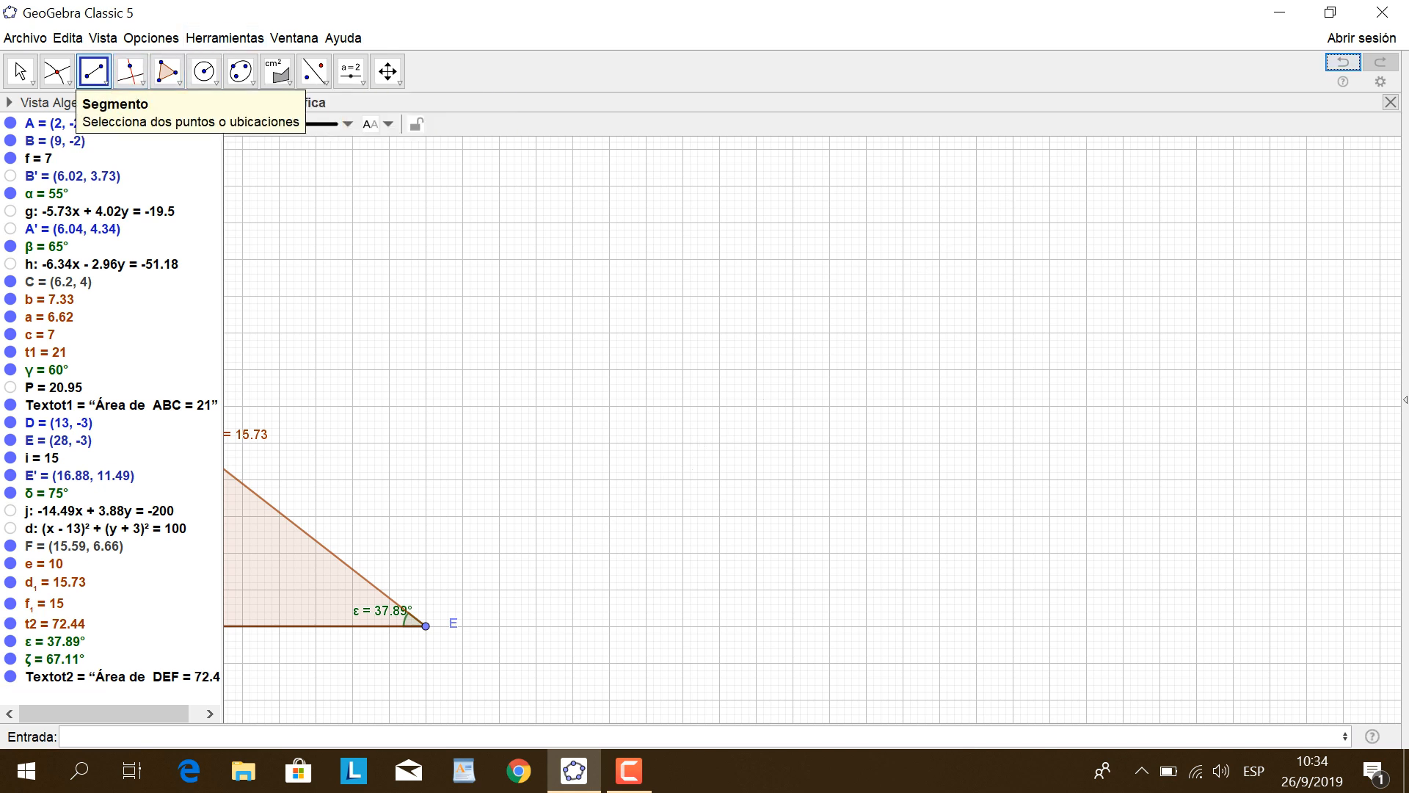
Draw a segment of given length 11 starting from a new point G at (32, 0).
{"action": "left_click", "coordinate": [107, 83]}
{"action": "mouse_move", "coordinate": [131, 79]}
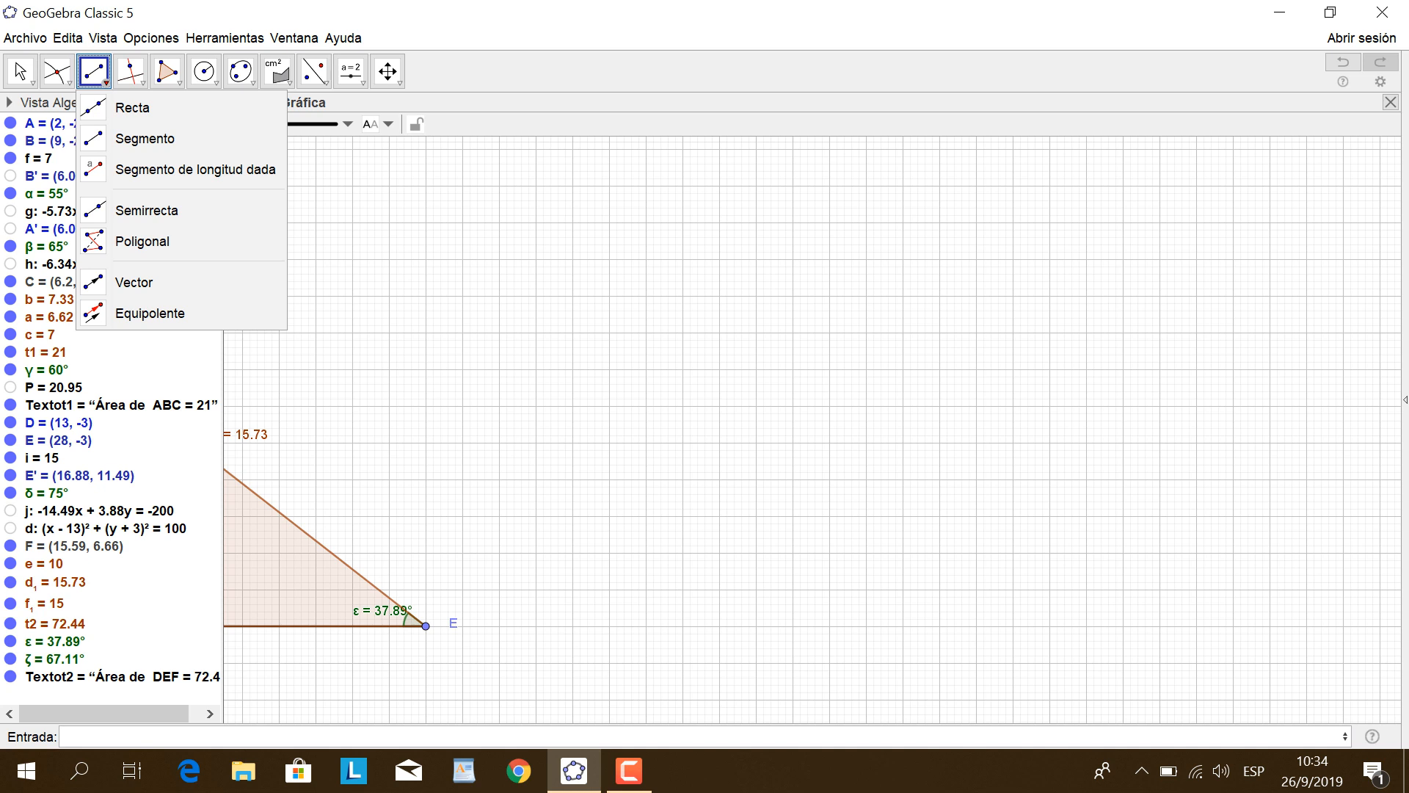
{"action": "left_click", "coordinate": [176, 169]}
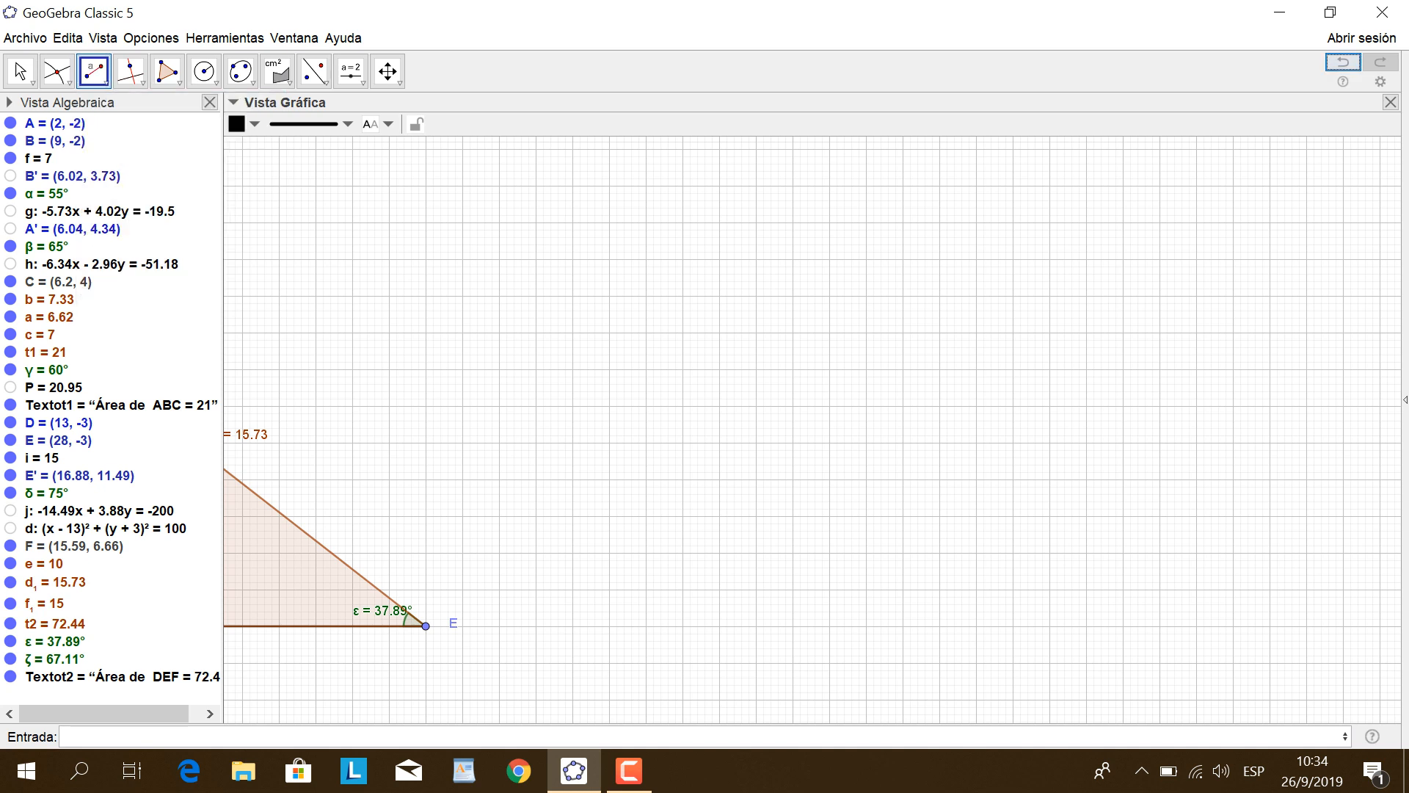
{"action": "left_click", "coordinate": [572, 516]}
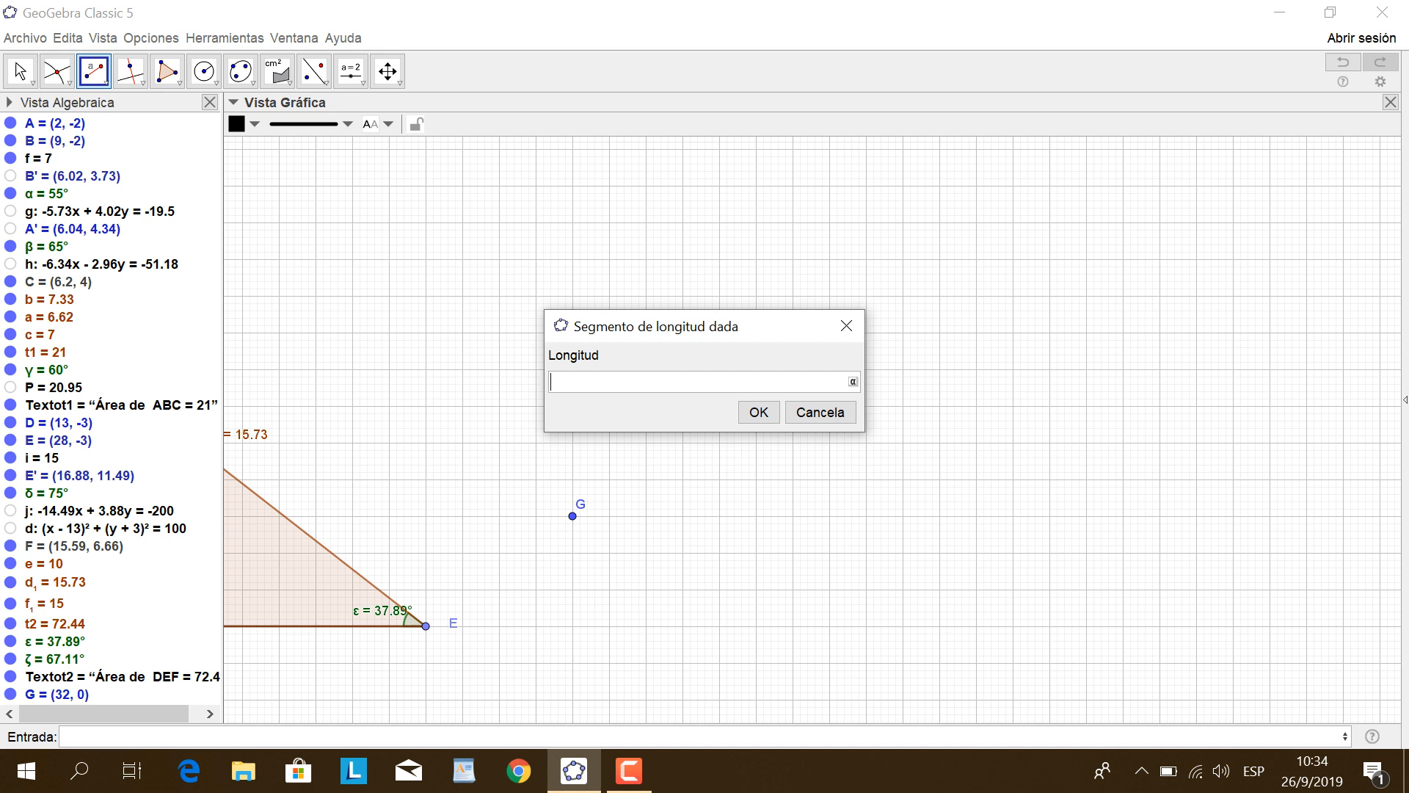
{"action": "type", "text": "11"}
{"action": "key", "text": "Return"}
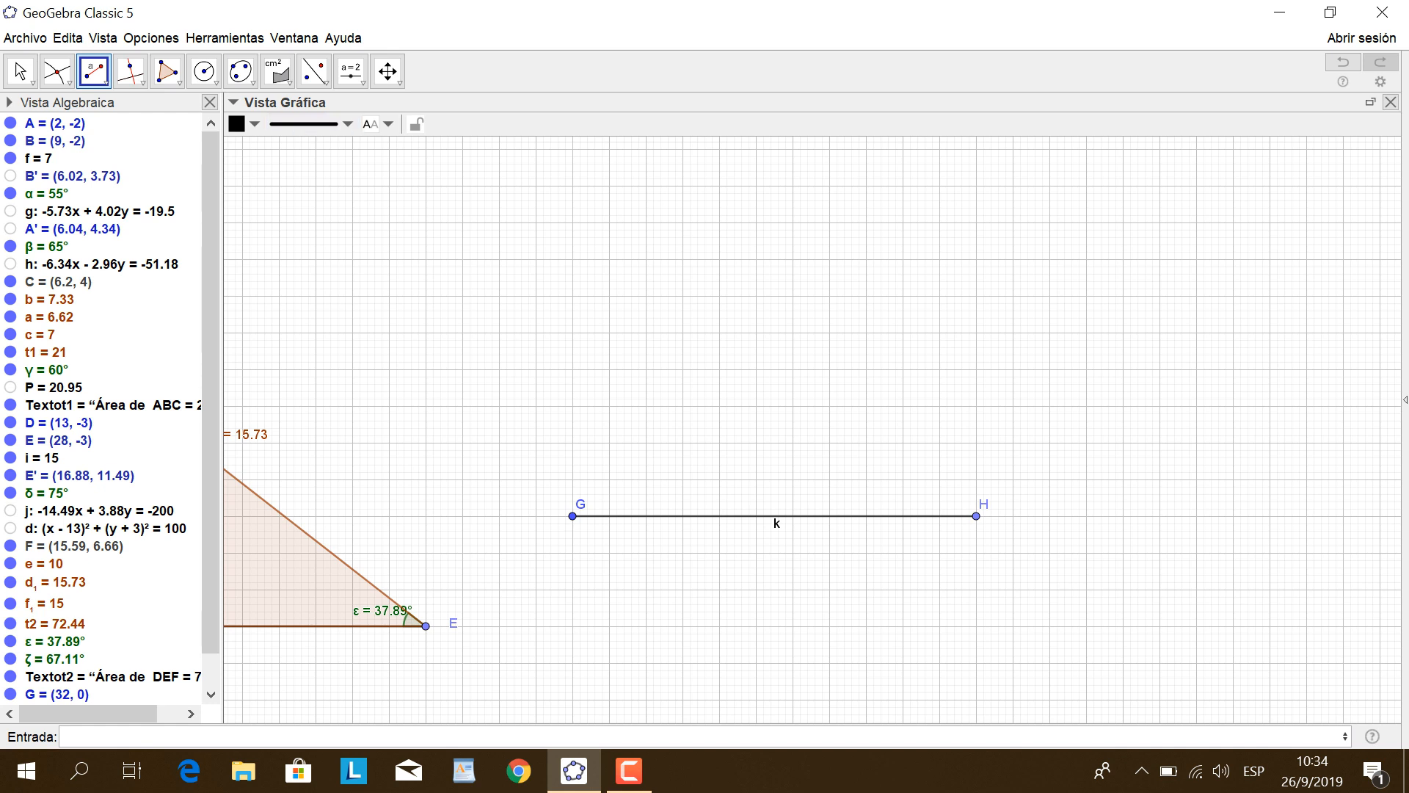
Draw a circle of radius 8 centred at G and another of radius 7 centred at H.
{"action": "left_click", "coordinate": [204, 72]}
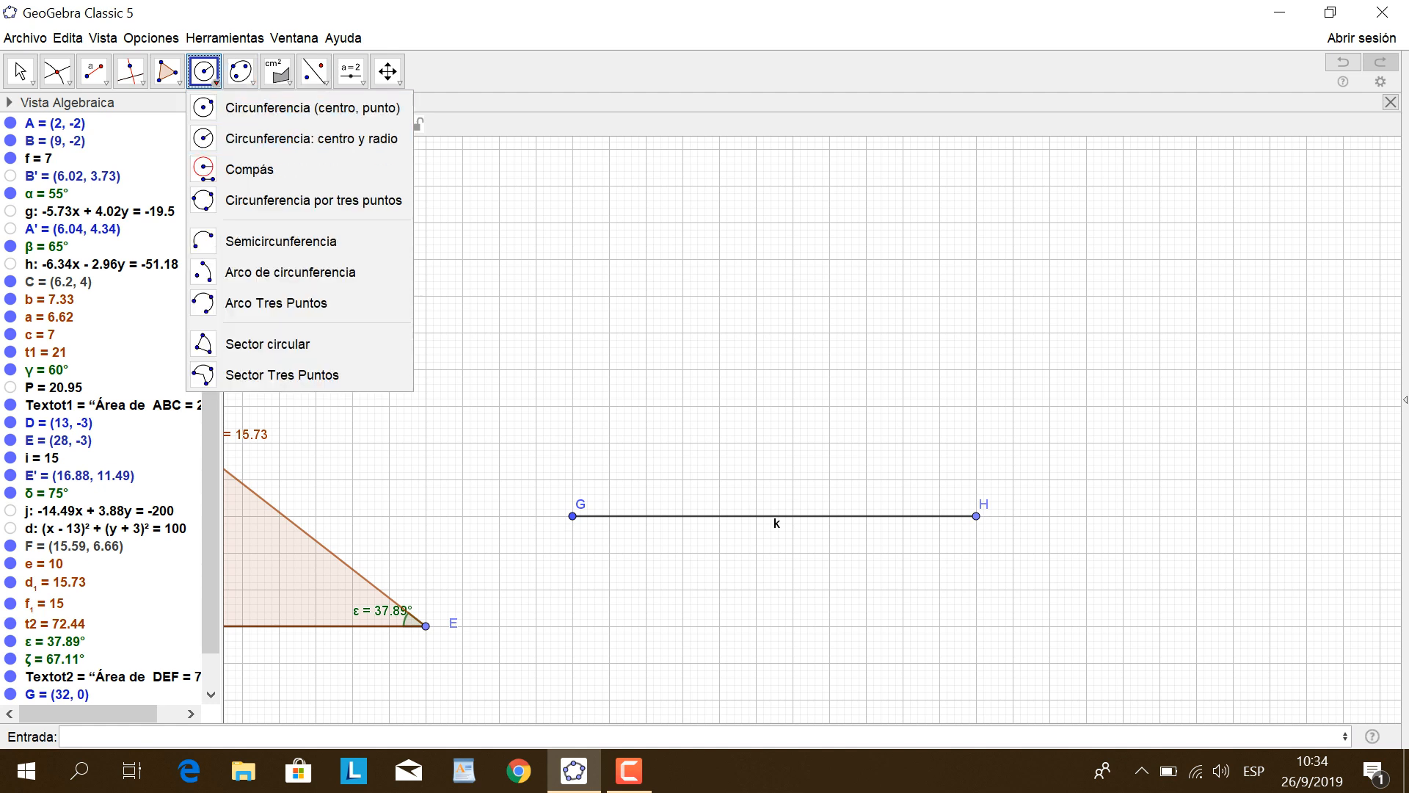
{"action": "left_click", "coordinate": [311, 138]}
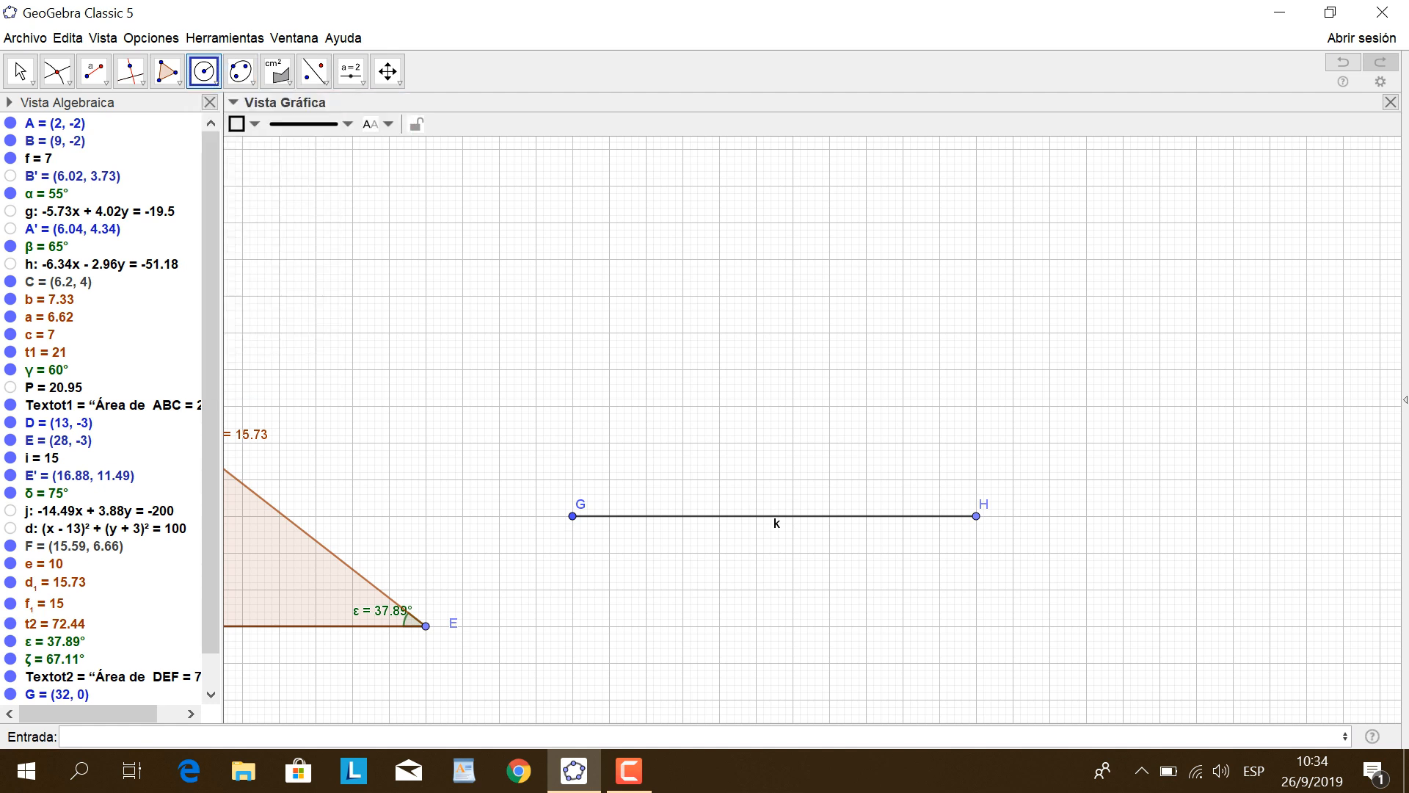
{"action": "left_click", "coordinate": [572, 516]}
{"action": "type", "text": "8"}
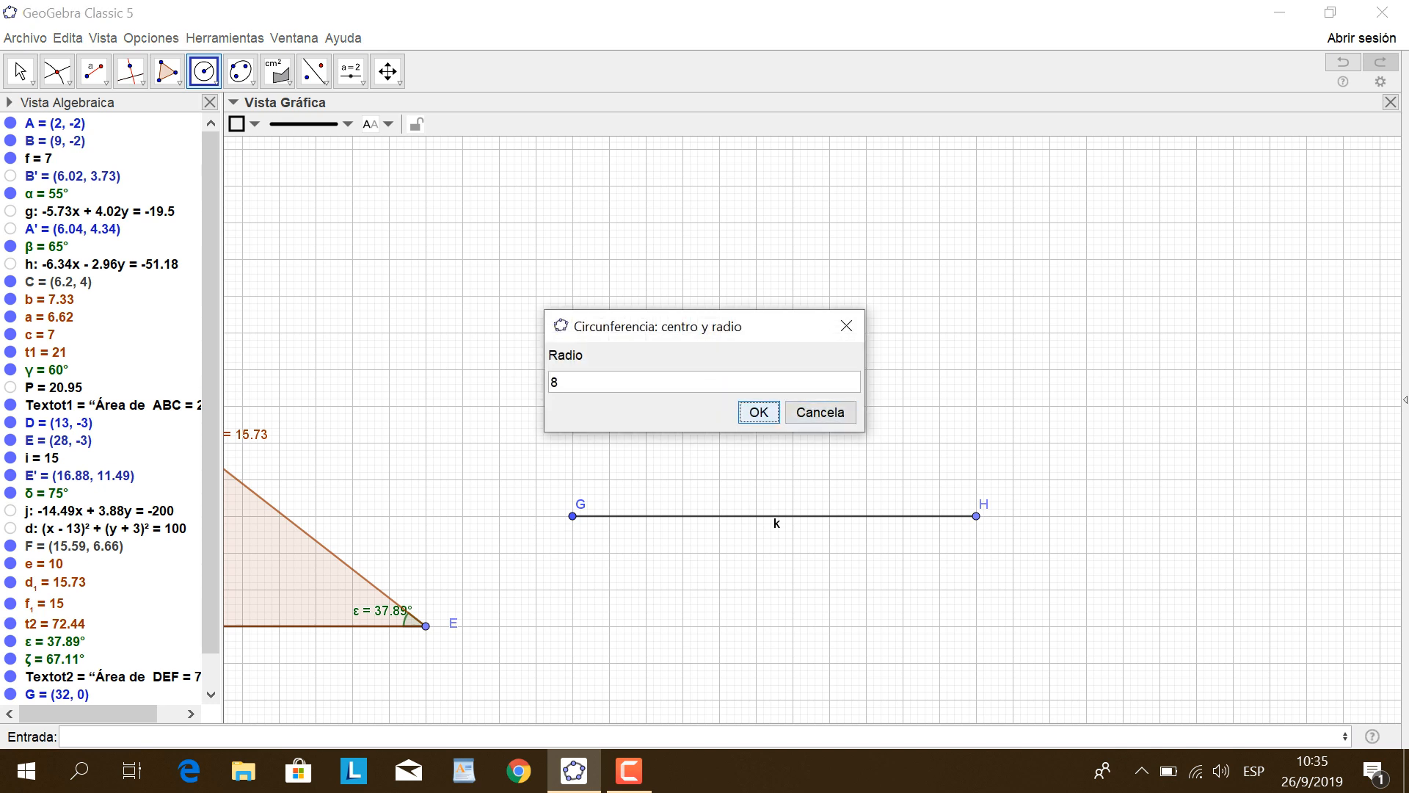
{"action": "key", "text": "Return"}
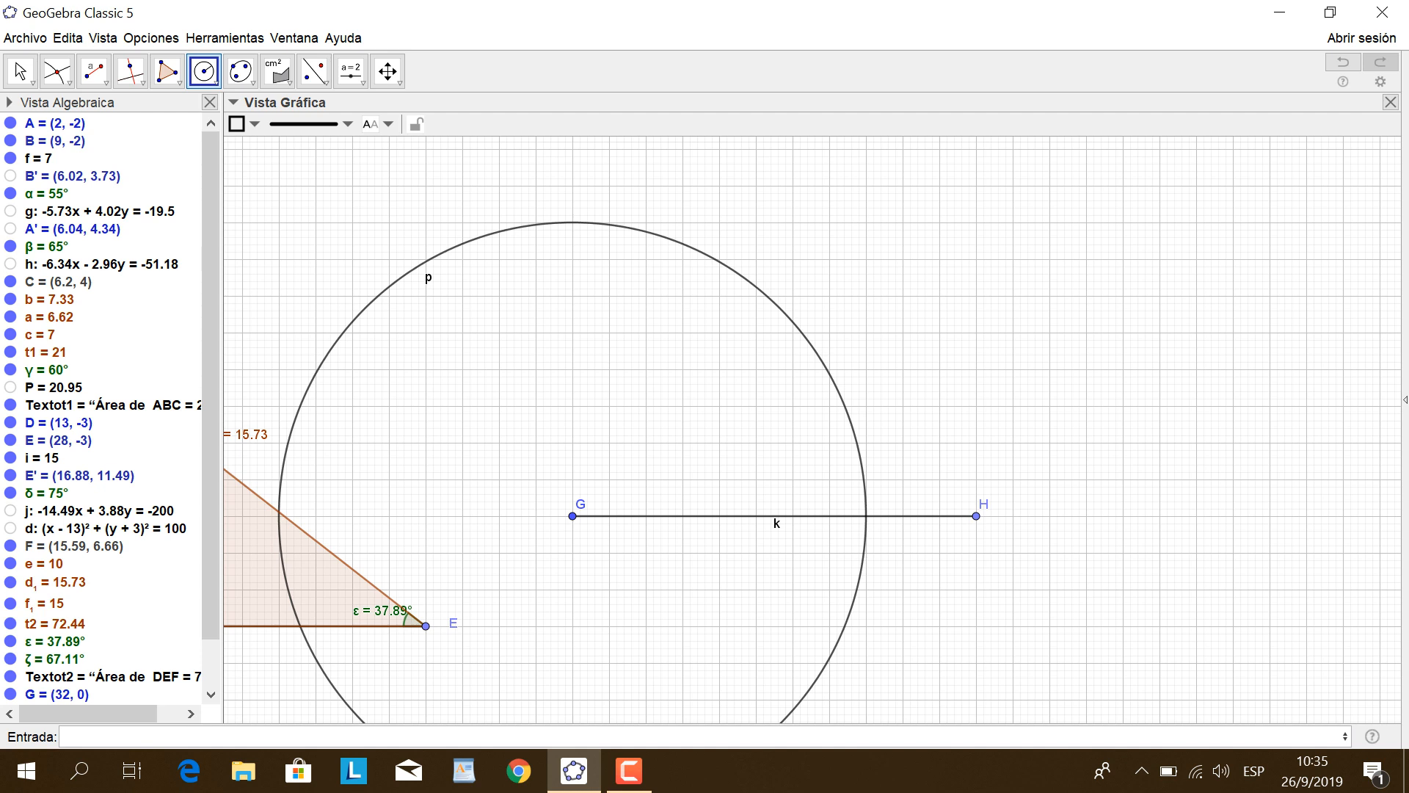
{"action": "left_click", "coordinate": [976, 516]}
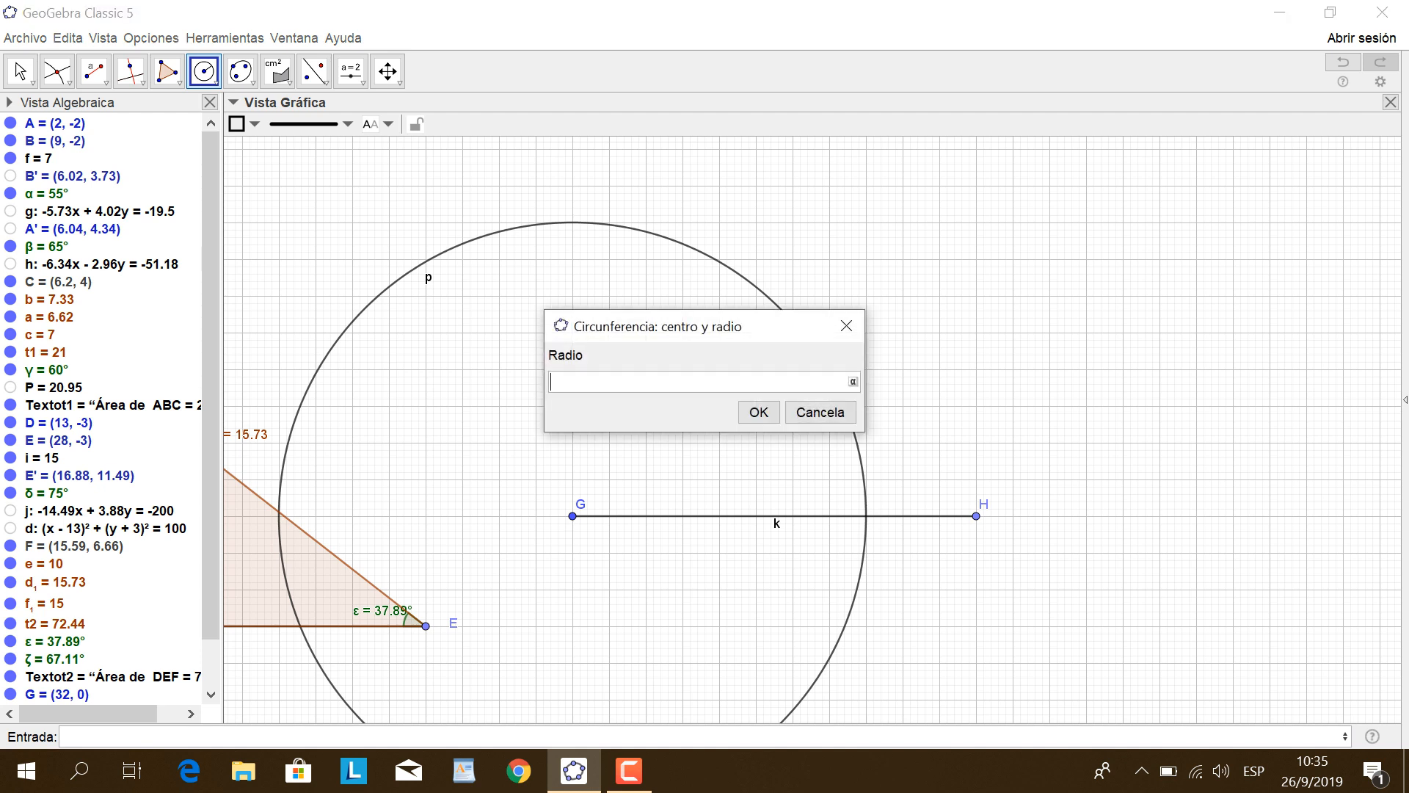
{"action": "type", "text": "7"}
{"action": "key", "text": "Return"}
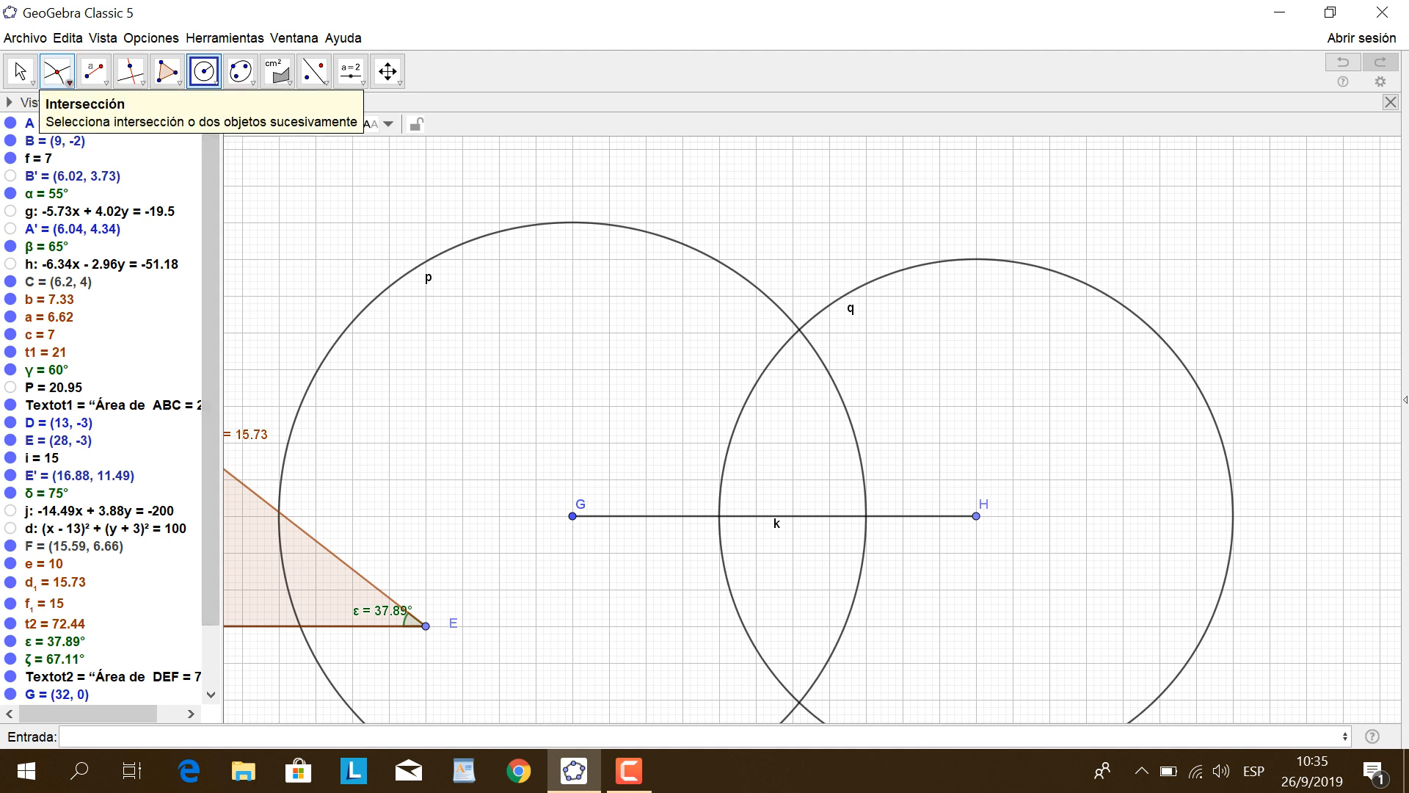
Mark the intersection points of the circles centred at G and H with the Intersection tool.
{"action": "left_click", "coordinate": [56, 71]}
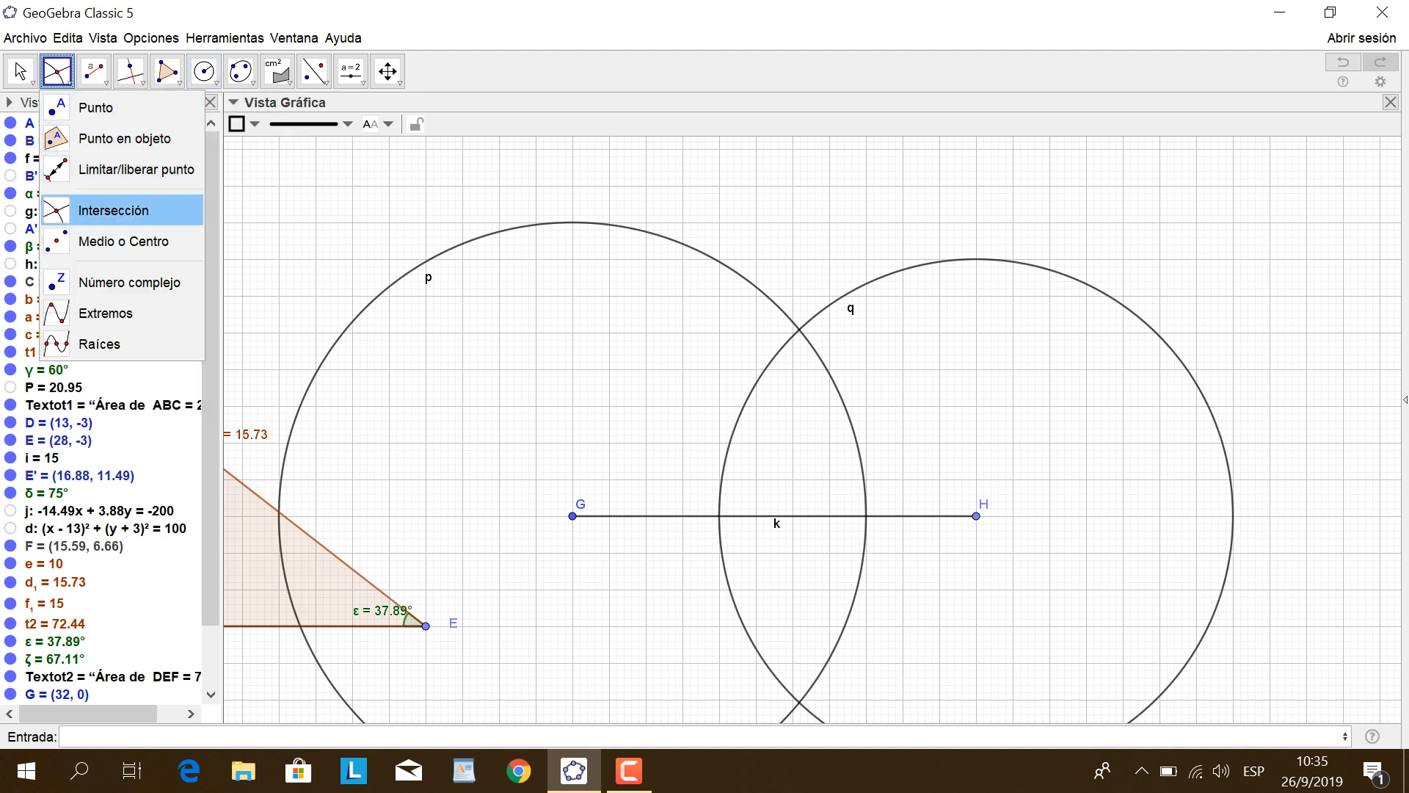
{"action": "left_click", "coordinate": [114, 210]}
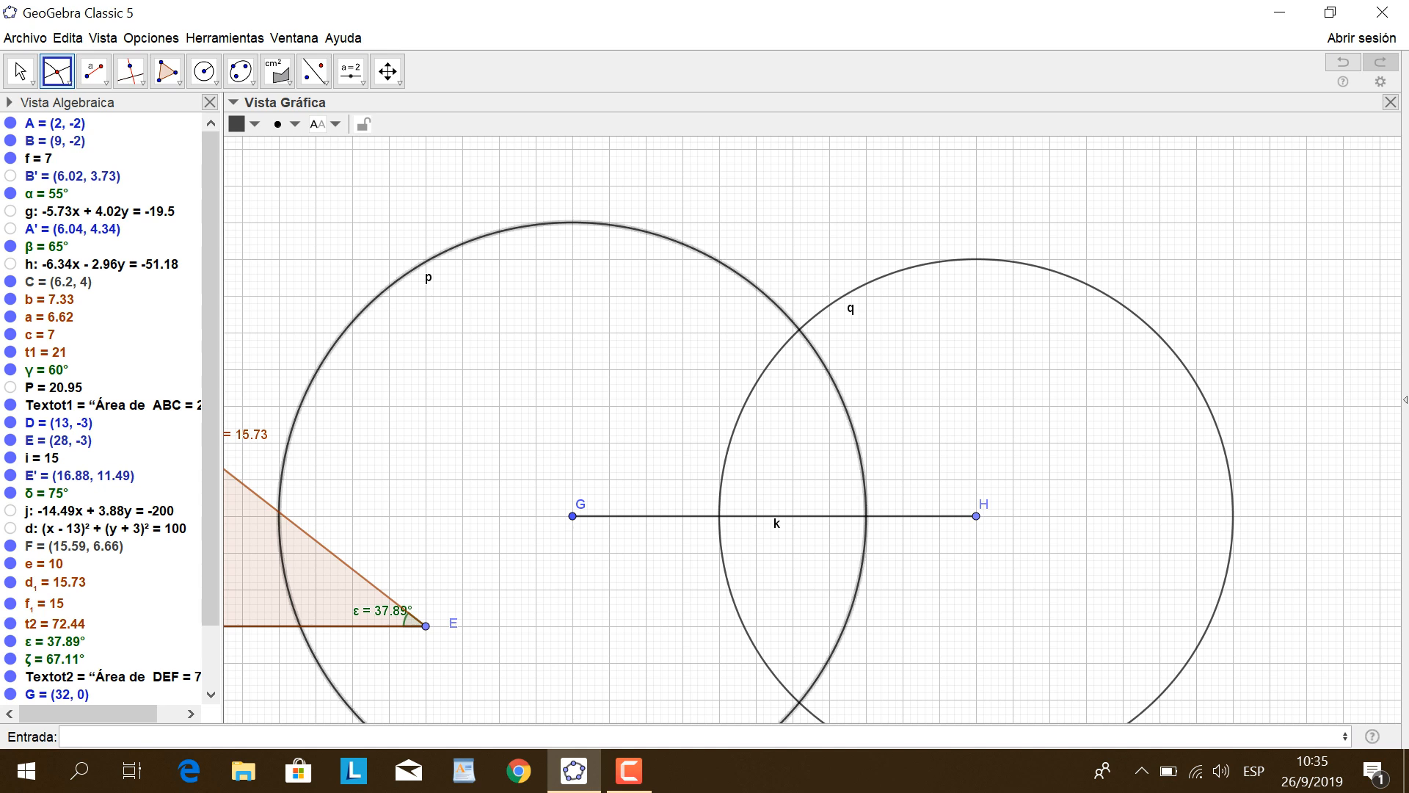
{"action": "left_click", "coordinate": [880, 278]}
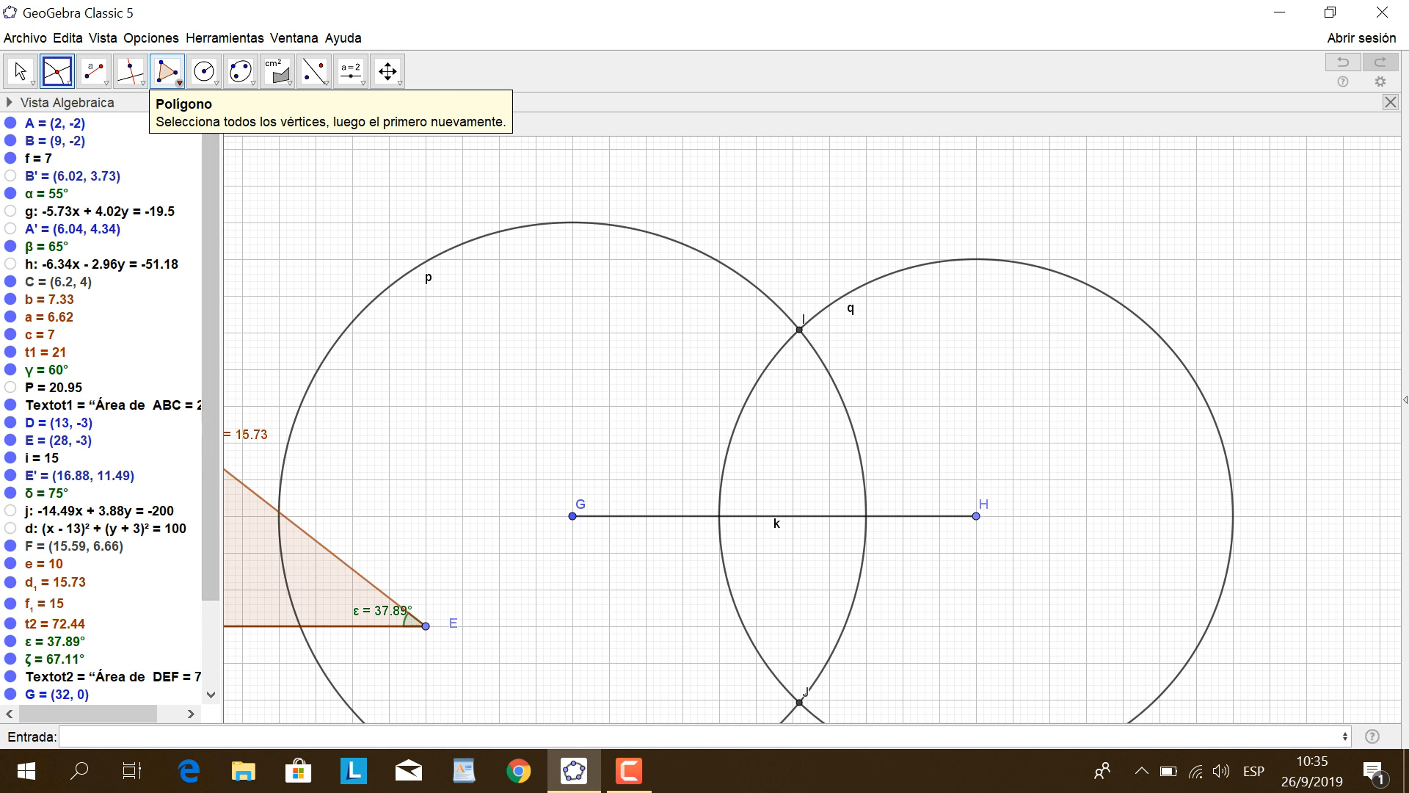
Create the triangle G, H, I with the Polygon tool, using the upper intersection of the circles as its third vertex.
{"action": "left_click", "coordinate": [177, 77]}
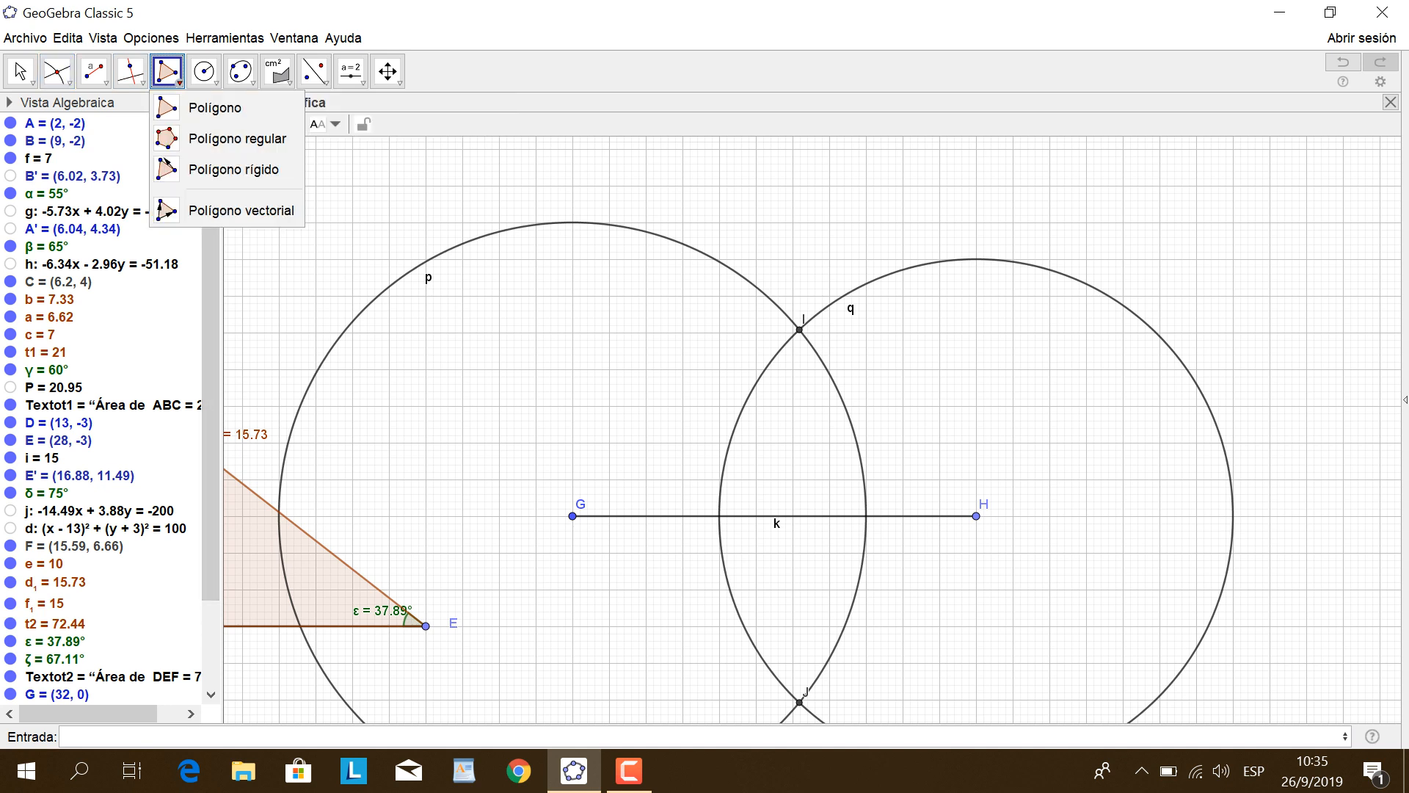
{"action": "left_click", "coordinate": [205, 104]}
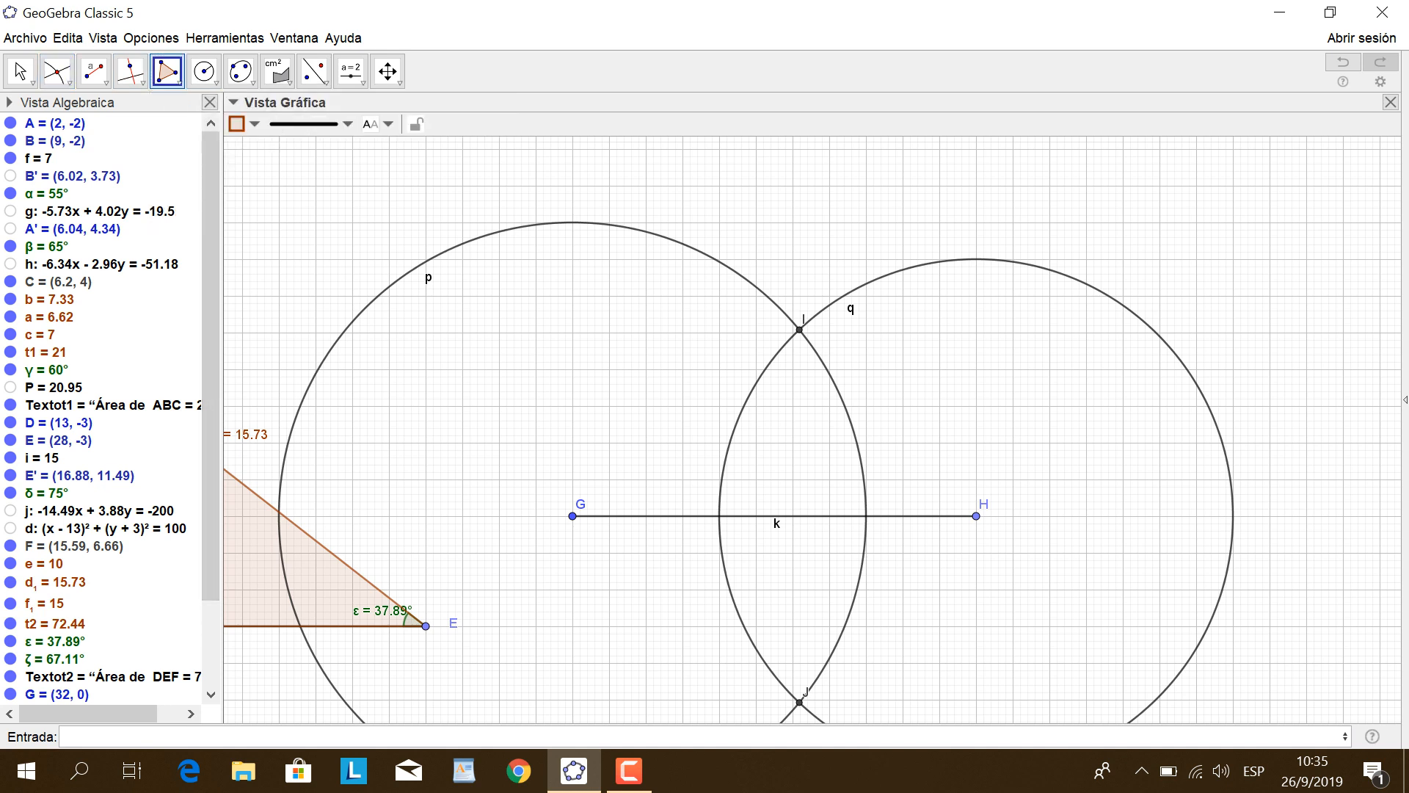
{"action": "left_click", "coordinate": [572, 516]}
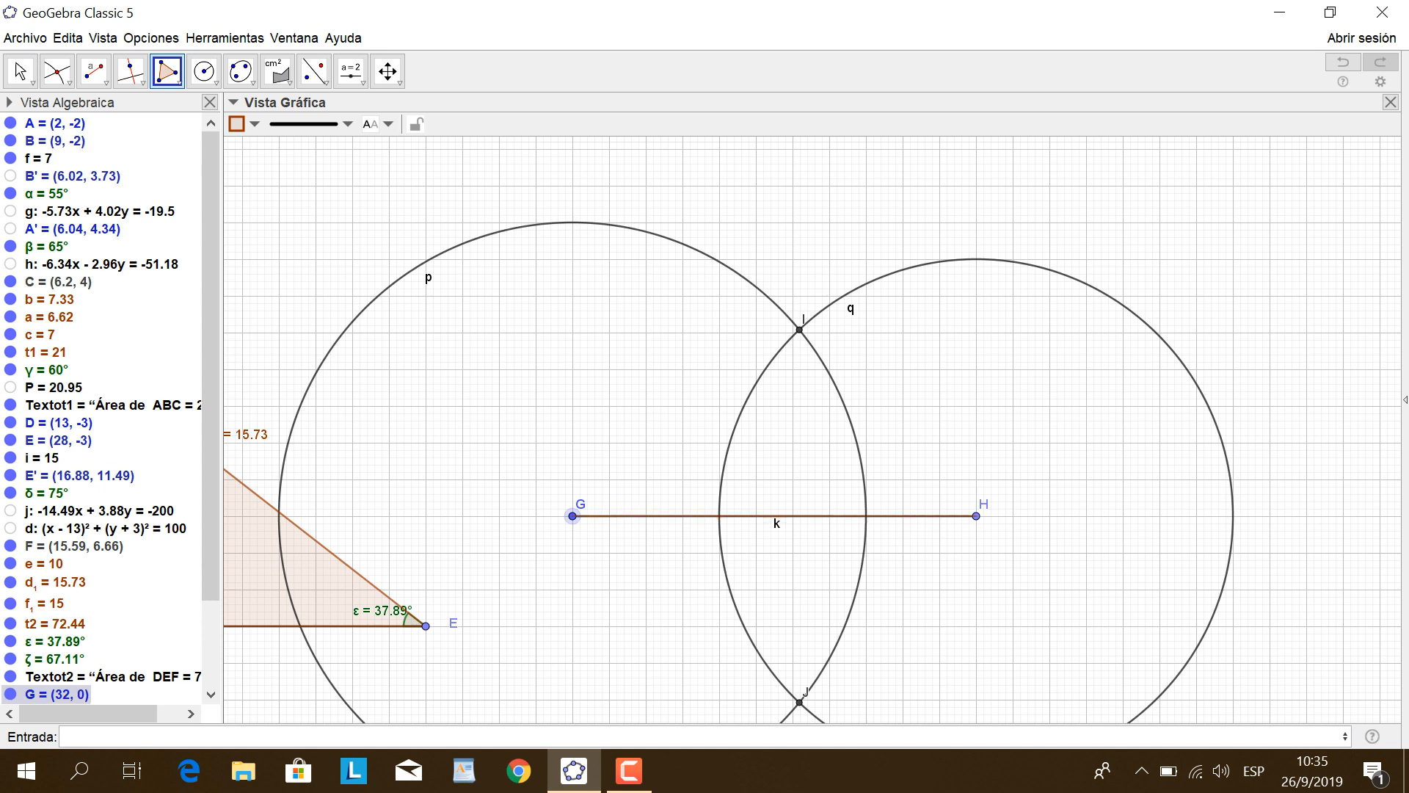
{"action": "left_click", "coordinate": [976, 516]}
{"action": "left_click", "coordinate": [800, 330]}
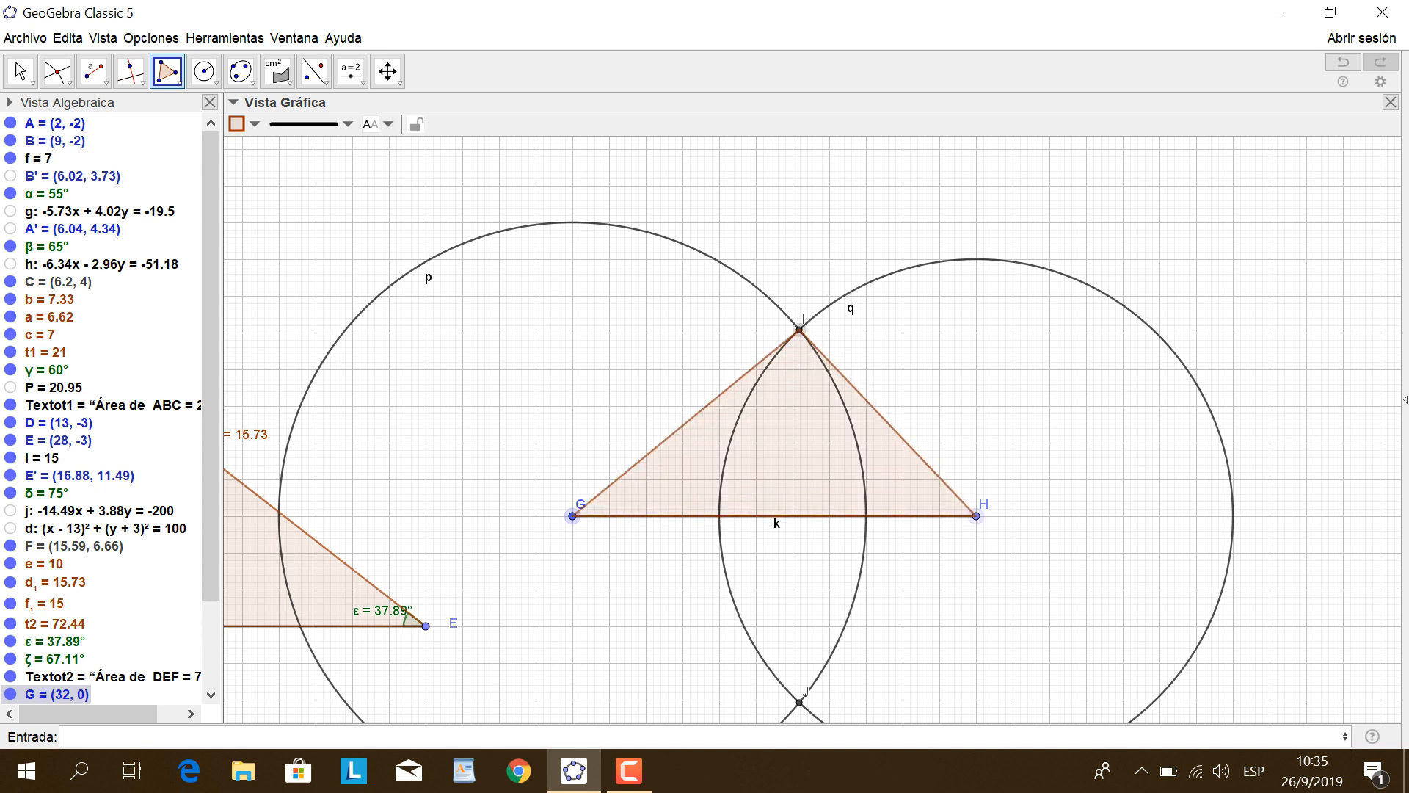
{"action": "left_click", "coordinate": [573, 516]}
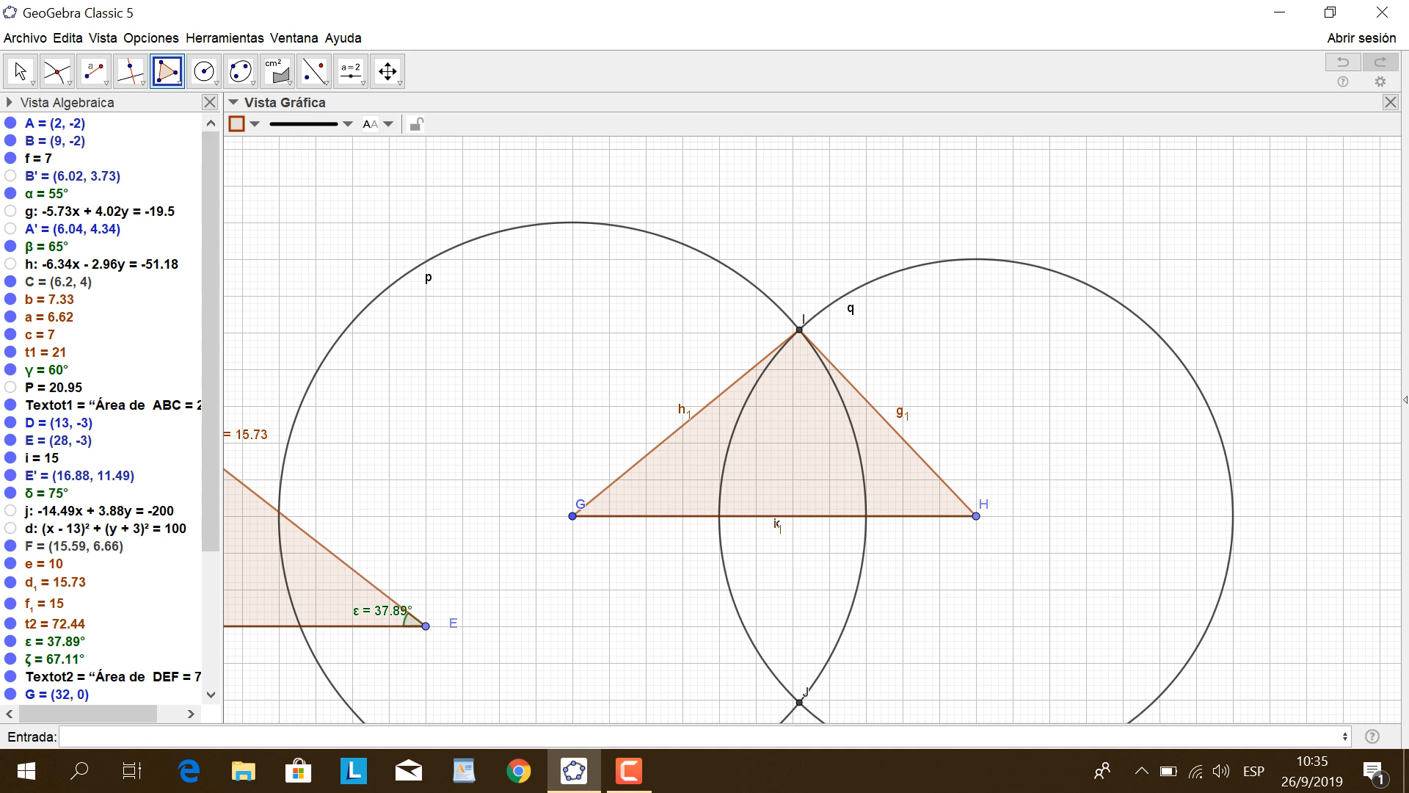
Hide the two construction circles p and q.
{"action": "left_click_drag", "start_coordinate": [210, 342], "coordinate": [211, 475]}
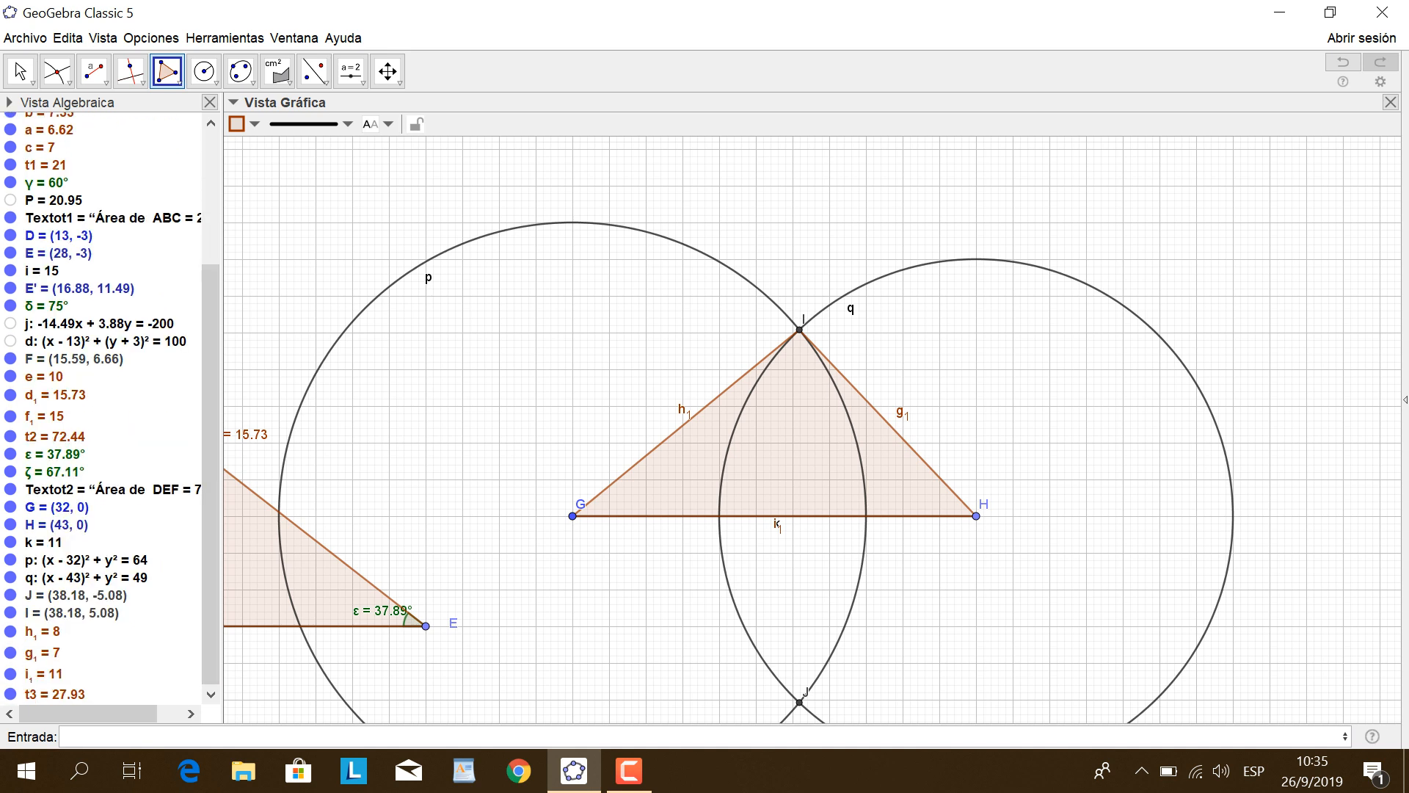
{"action": "left_click", "coordinate": [10, 560]}
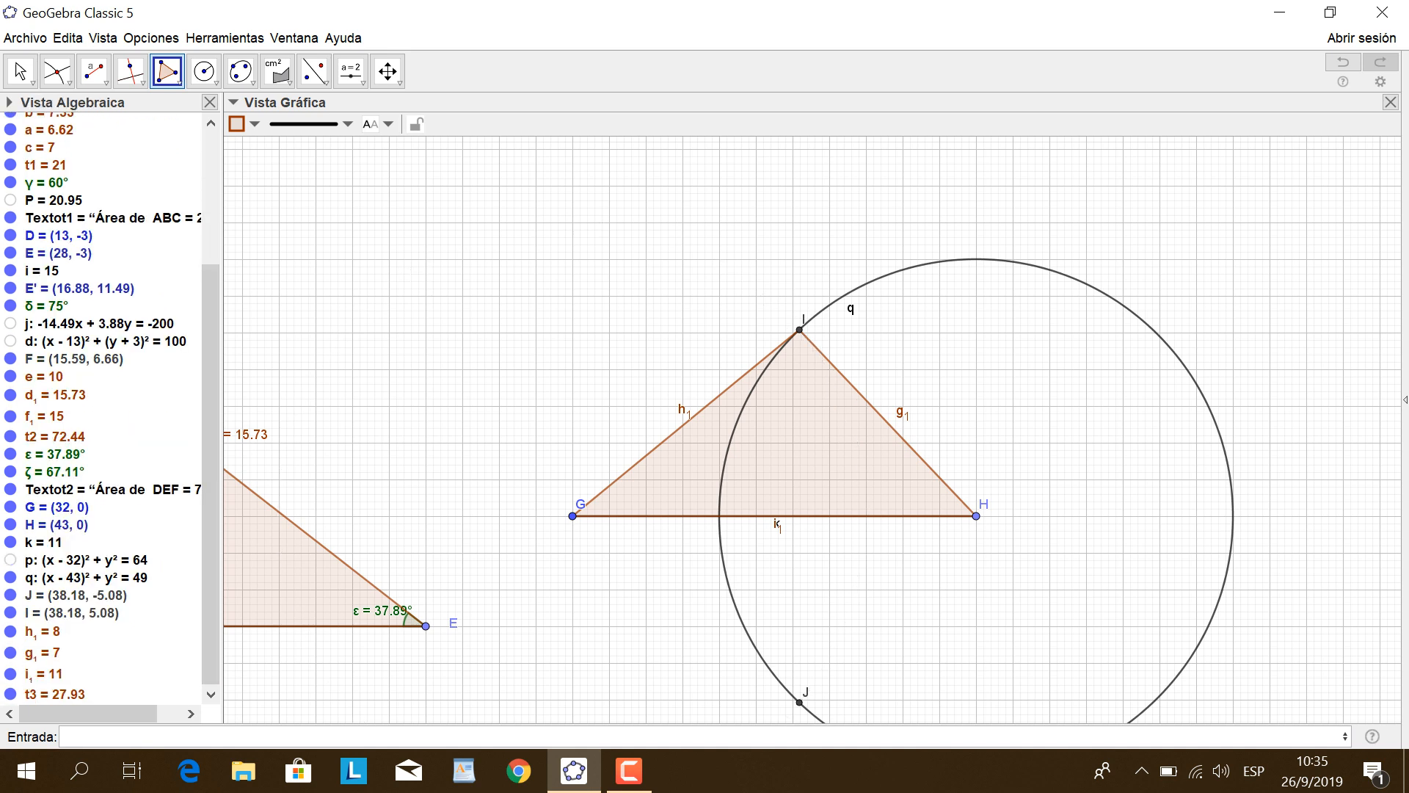
{"action": "left_click", "coordinate": [10, 578]}
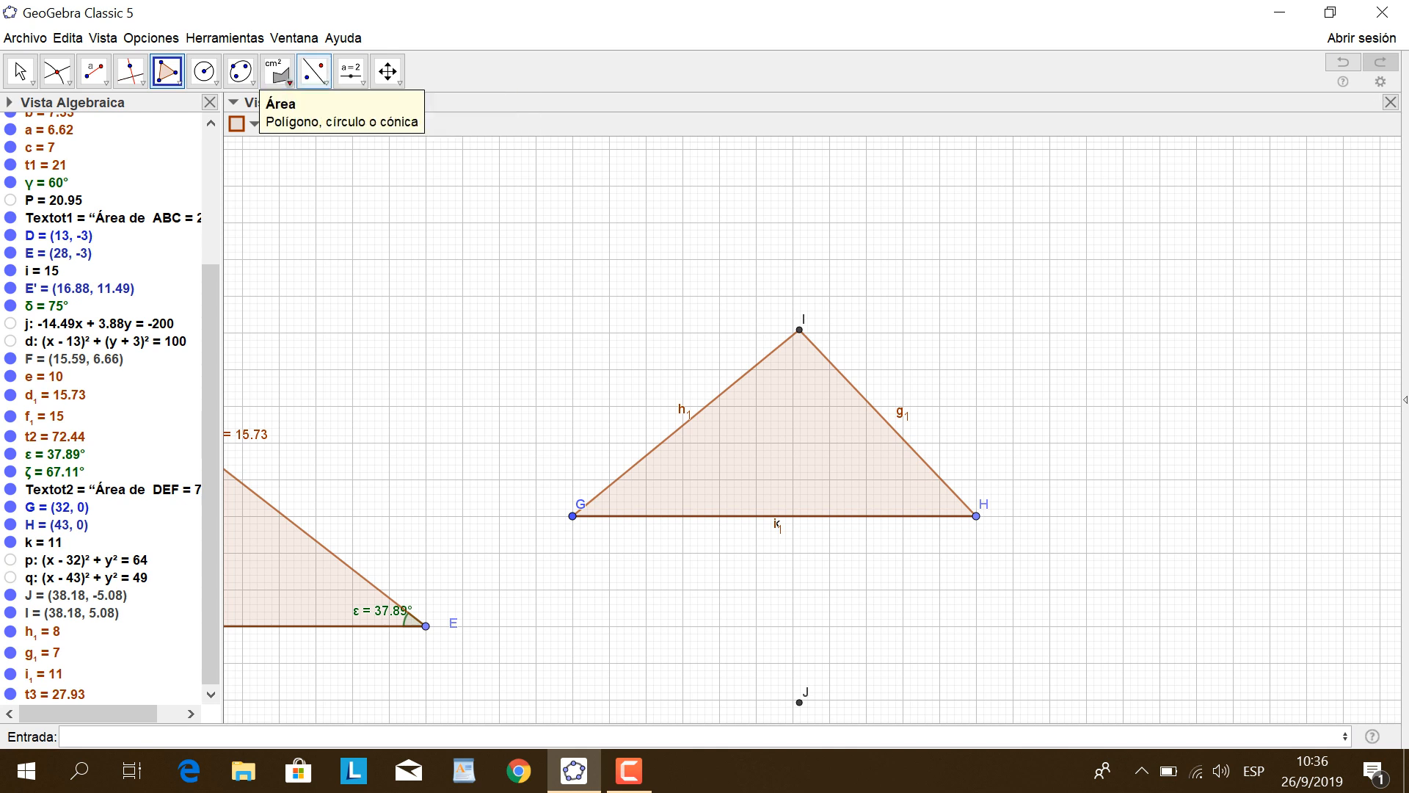
Show the lengths of the three sides of triangle GHI with the Distance or Length tool.
{"action": "left_click", "coordinate": [277, 71]}
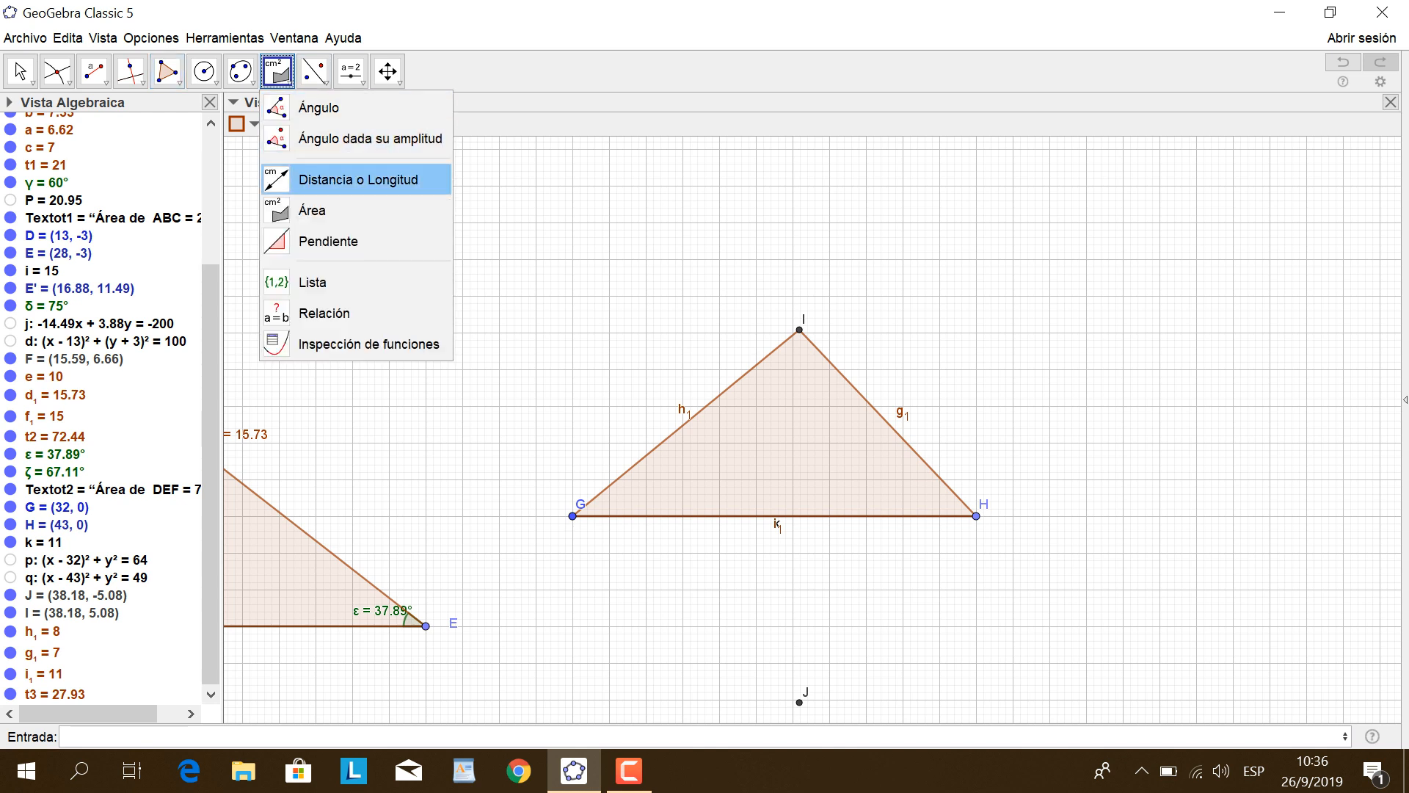
{"action": "left_click", "coordinate": [345, 179]}
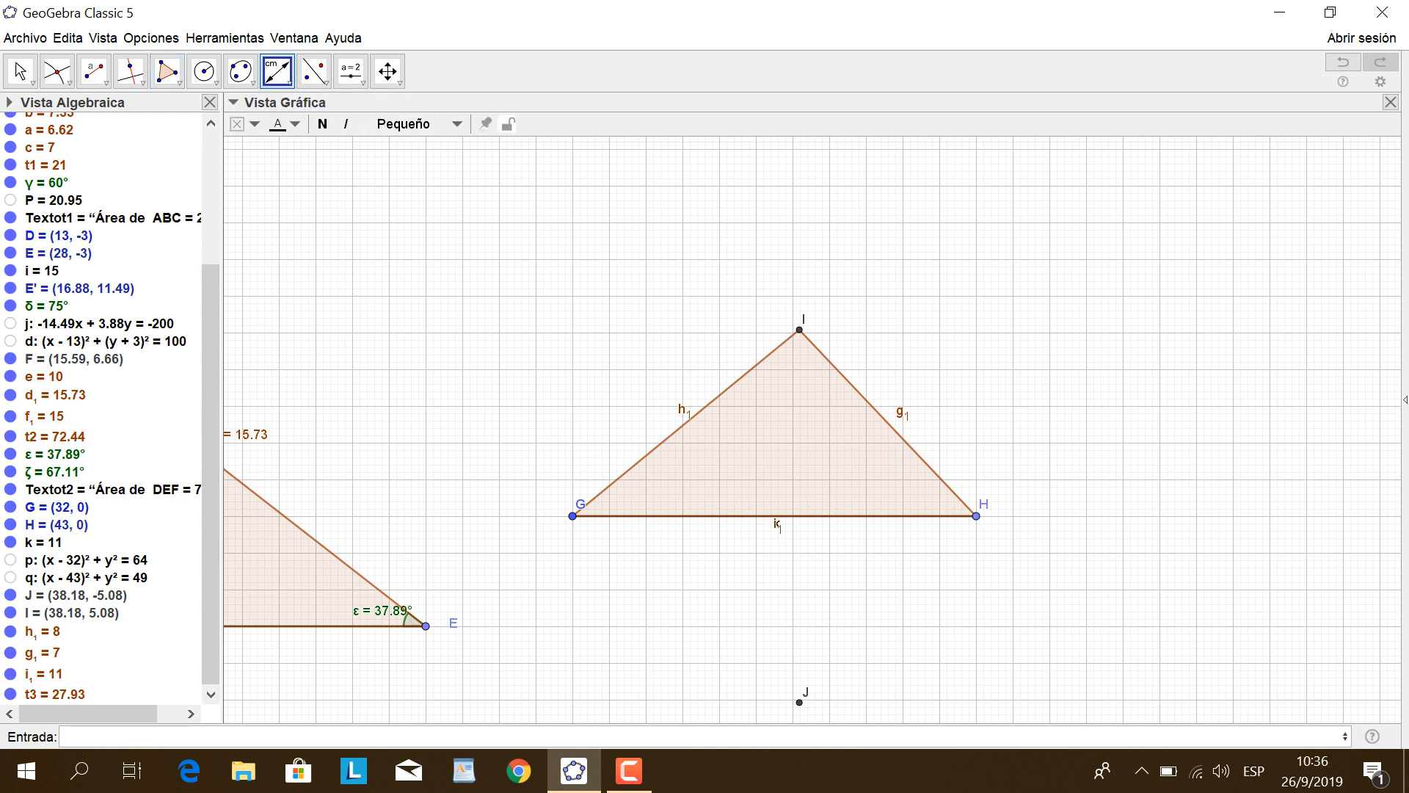
{"action": "left_click", "coordinate": [686, 422]}
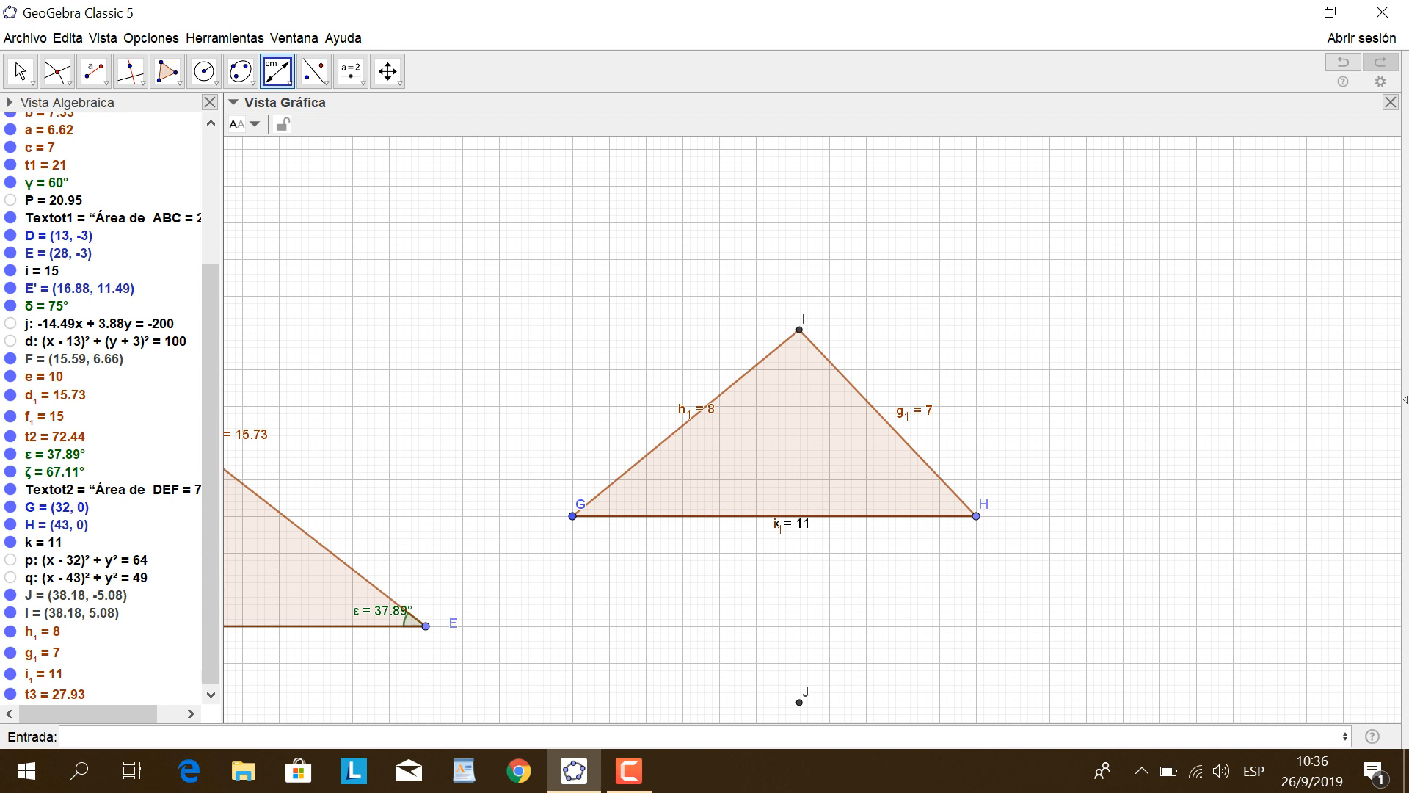
Try to measure the angle at vertex G by picking the points in the order I, G, H, and undo it.
{"action": "left_click", "coordinate": [289, 82]}
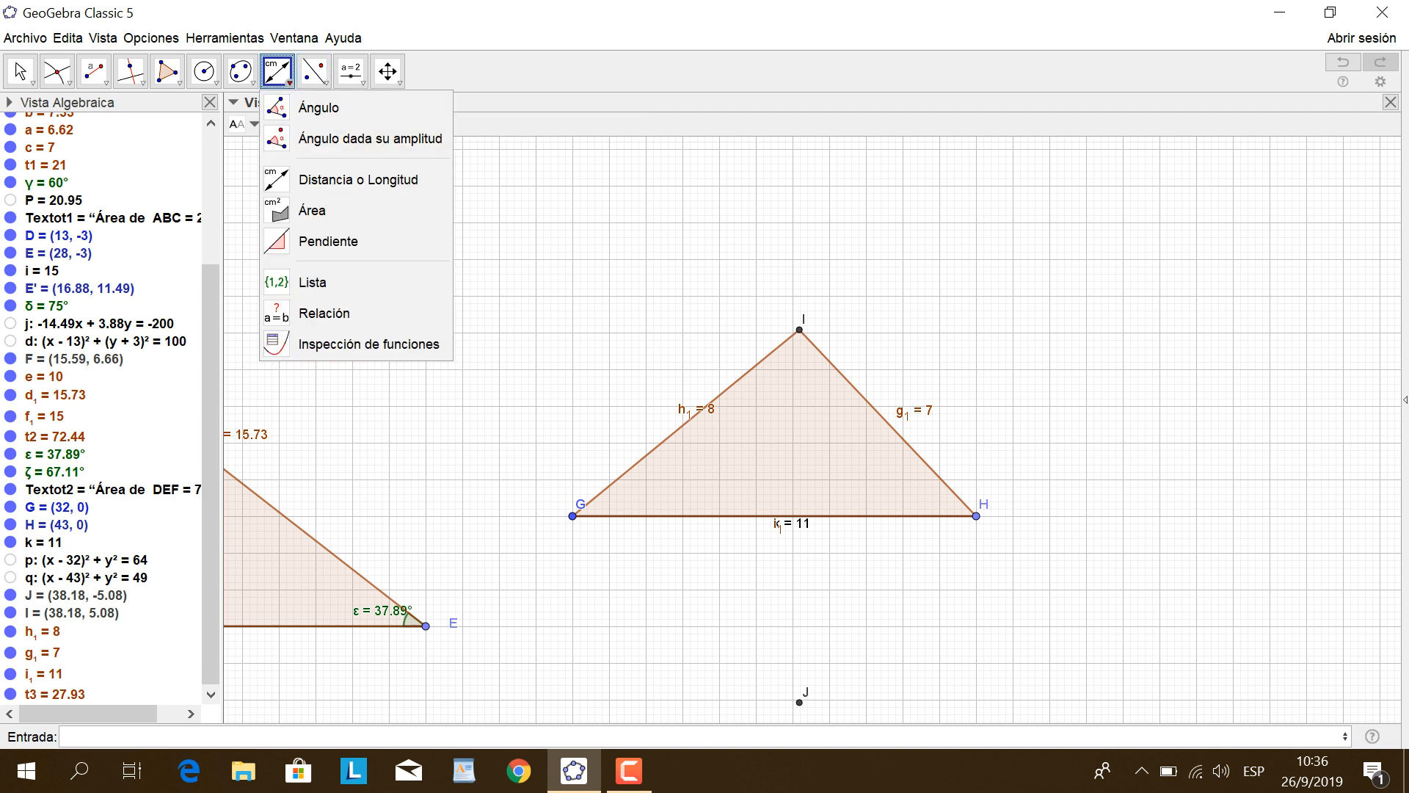
{"action": "left_click", "coordinate": [312, 108]}
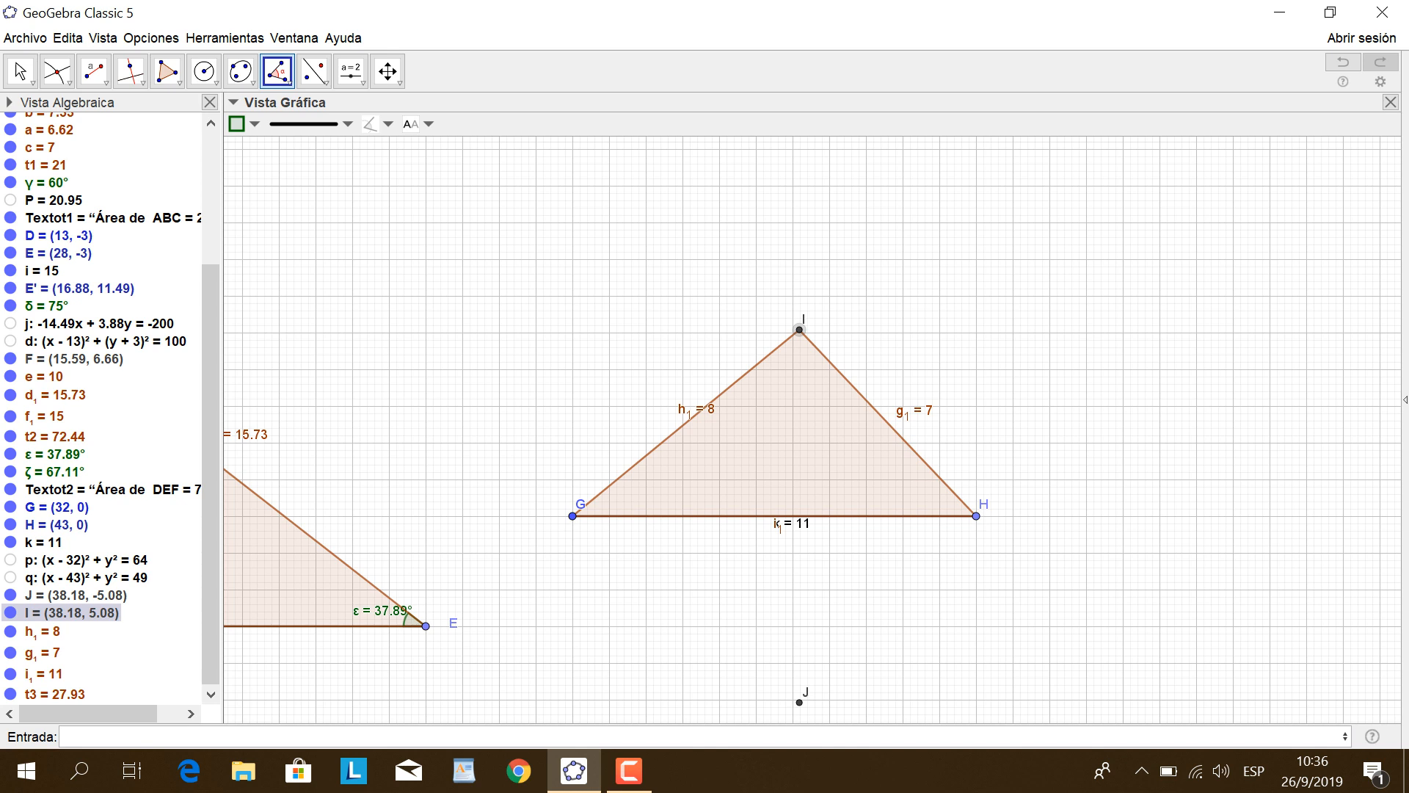
{"action": "left_click", "coordinate": [572, 515]}
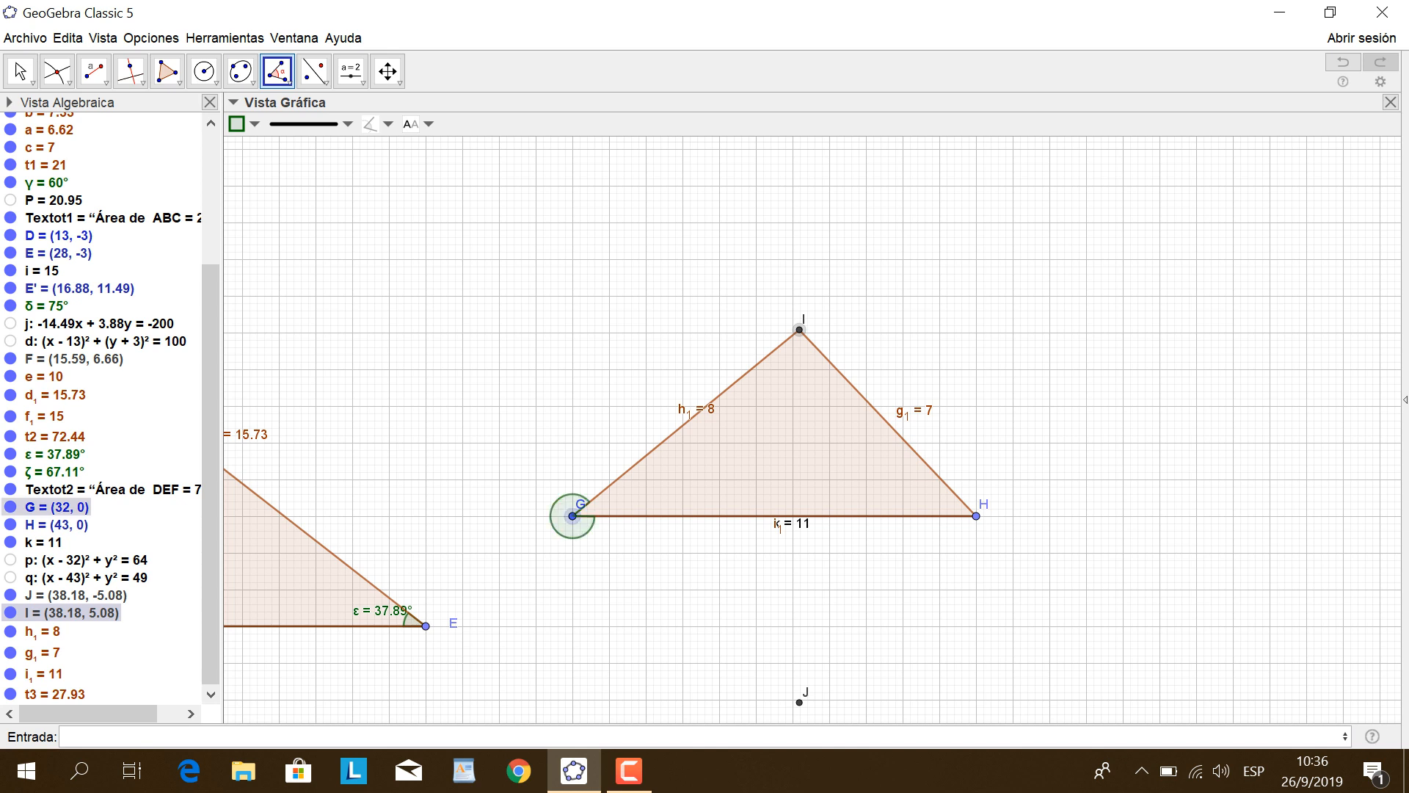
{"action": "left_click", "coordinate": [800, 330]}
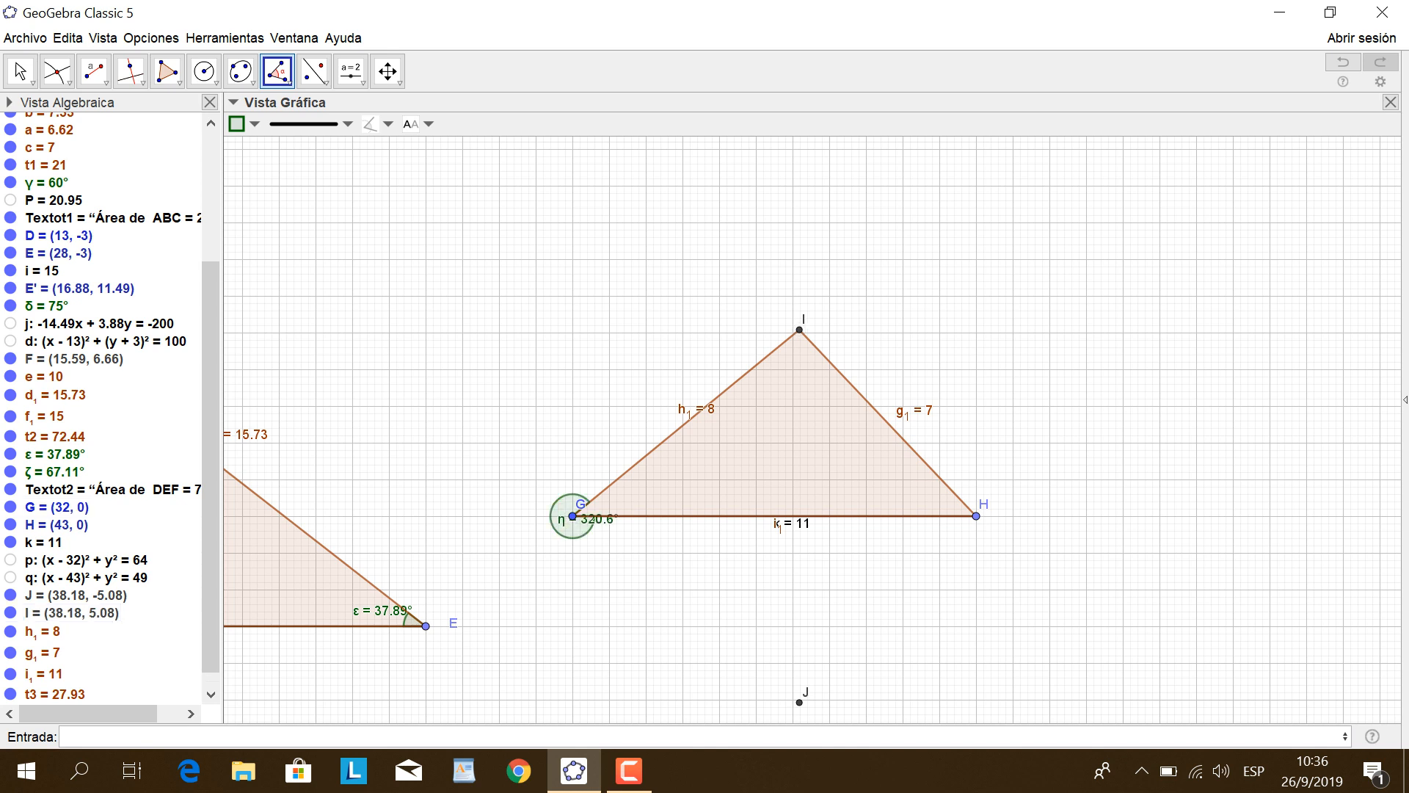
{"action": "left_click", "coordinate": [1343, 62]}
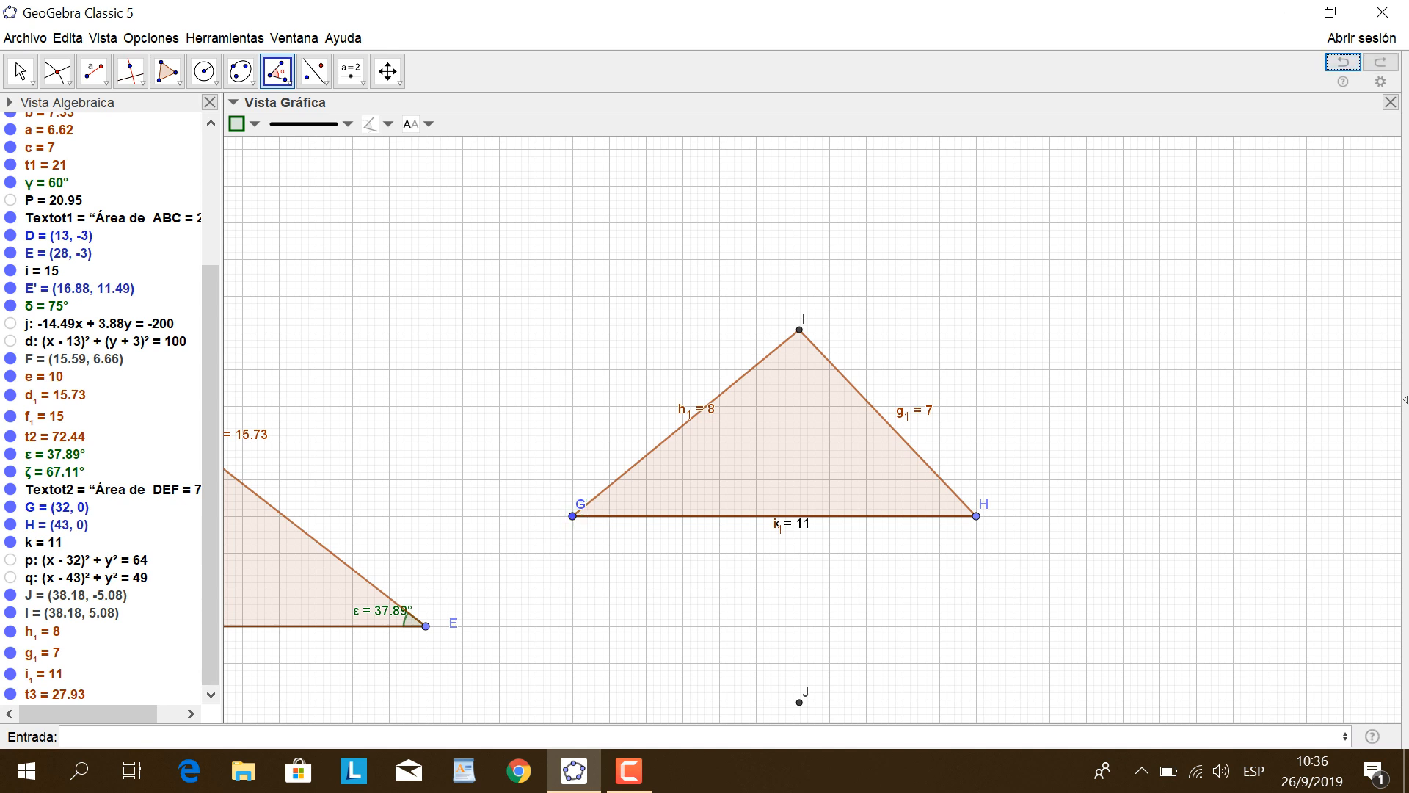
Measure the three interior angles of triangle GHI at vertices G, I and H with the Angle tool.
{"action": "left_click", "coordinate": [976, 516]}
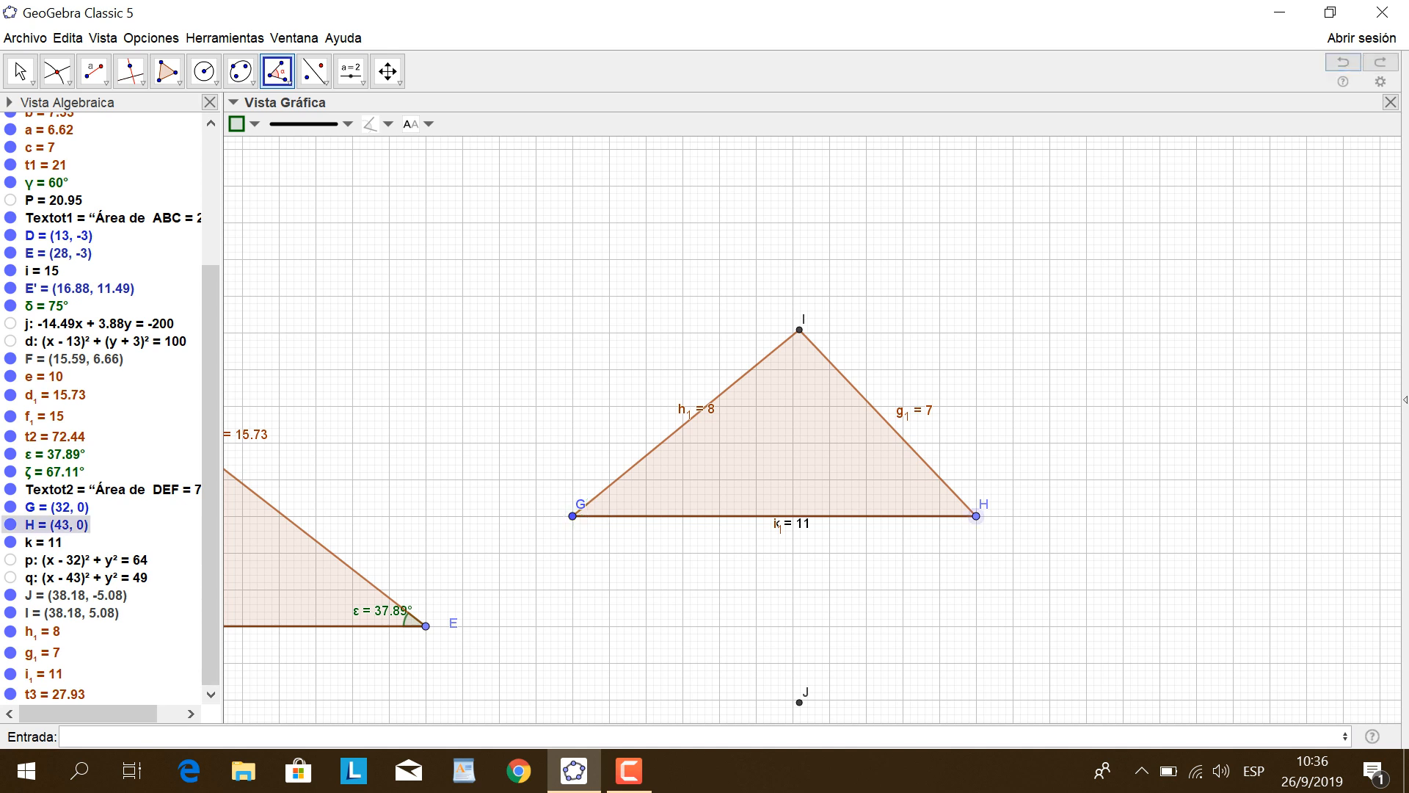
{"action": "left_click", "coordinate": [573, 516]}
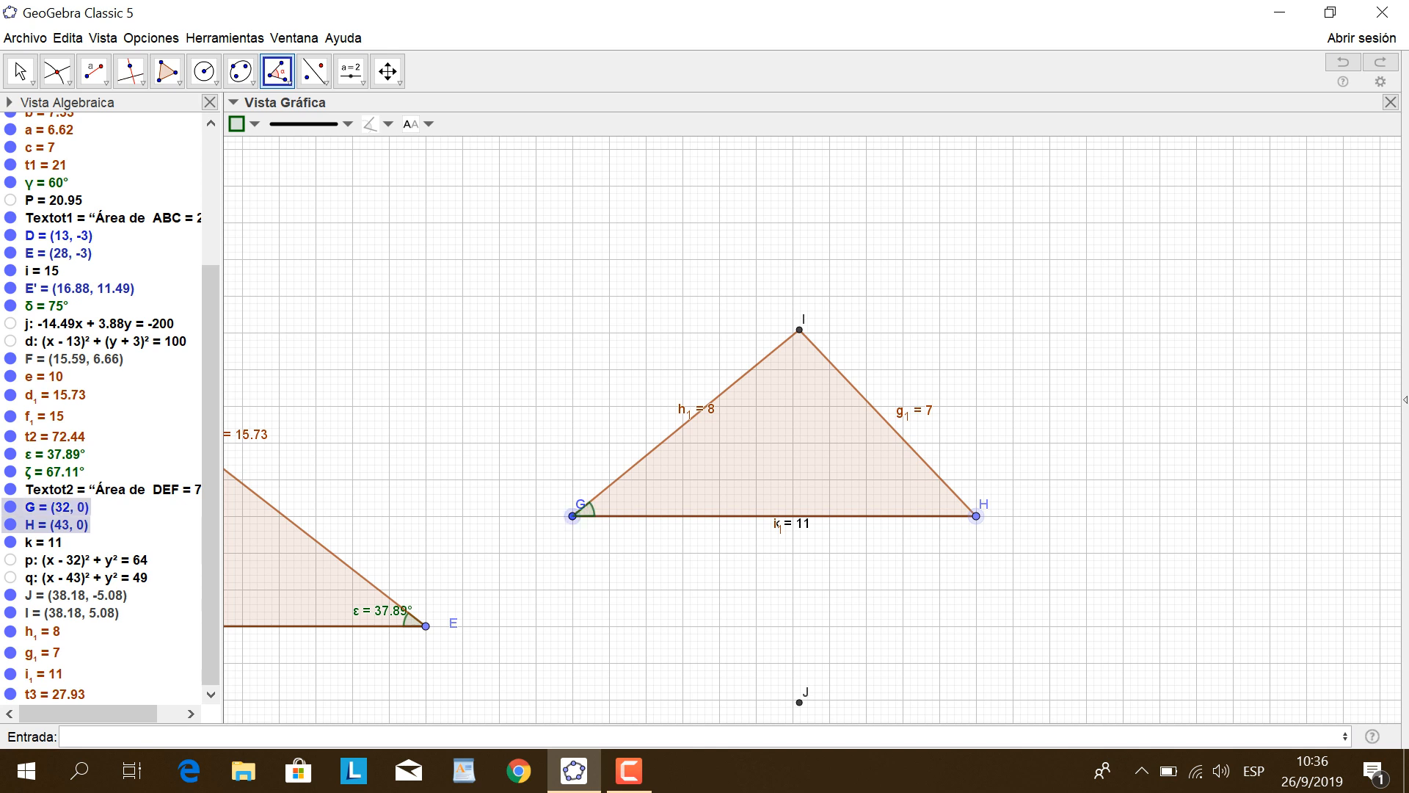
{"action": "left_click", "coordinate": [800, 330]}
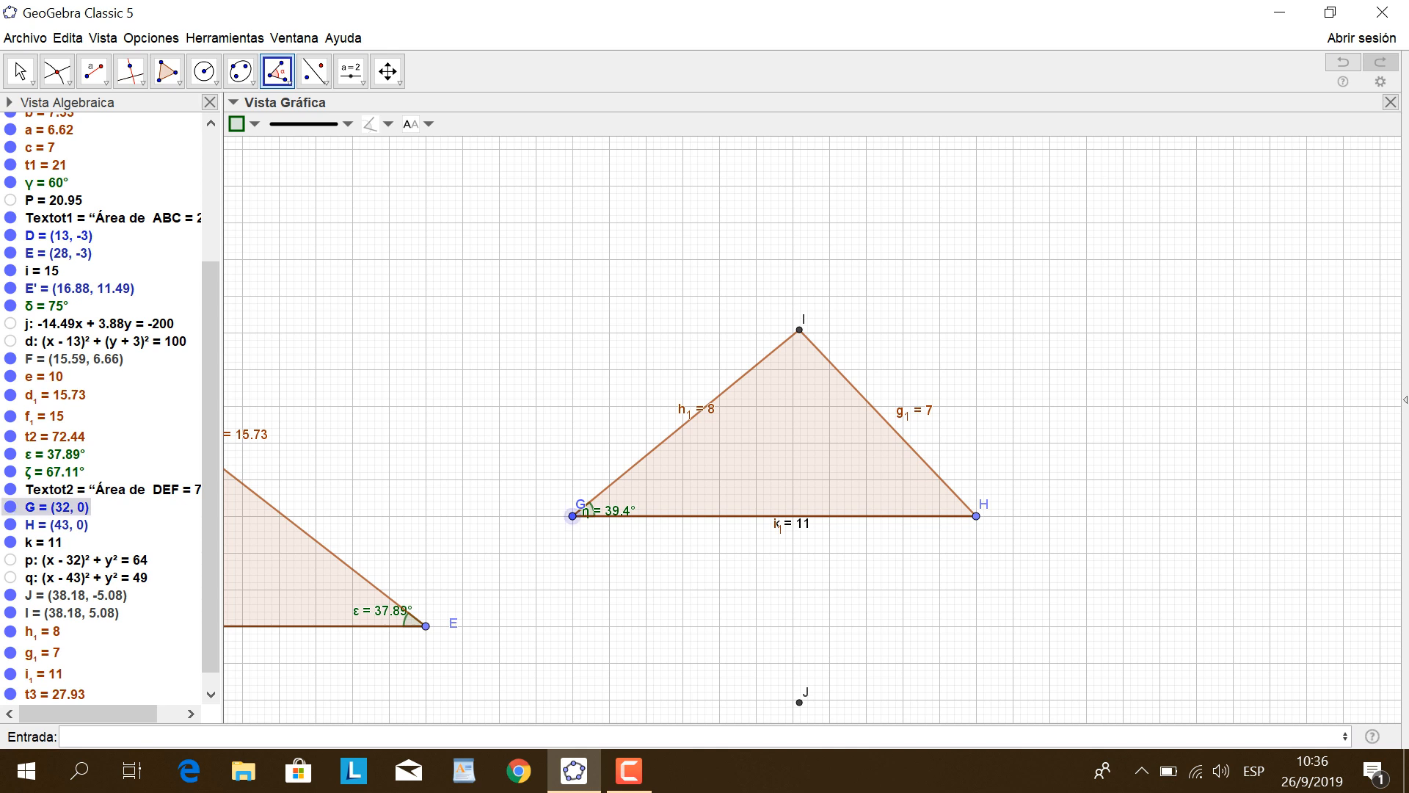
{"action": "left_click", "coordinate": [799, 330]}
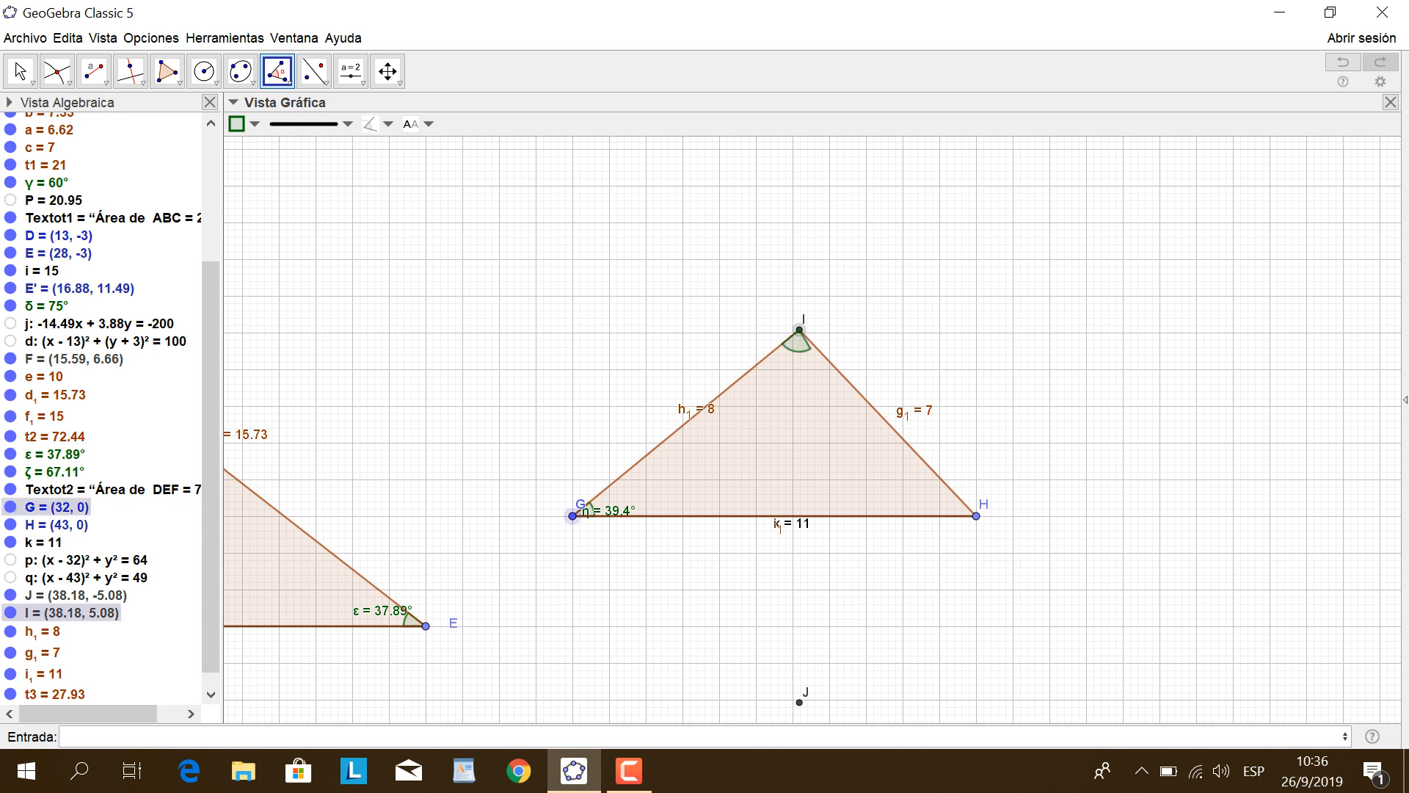
{"action": "left_click", "coordinate": [975, 516]}
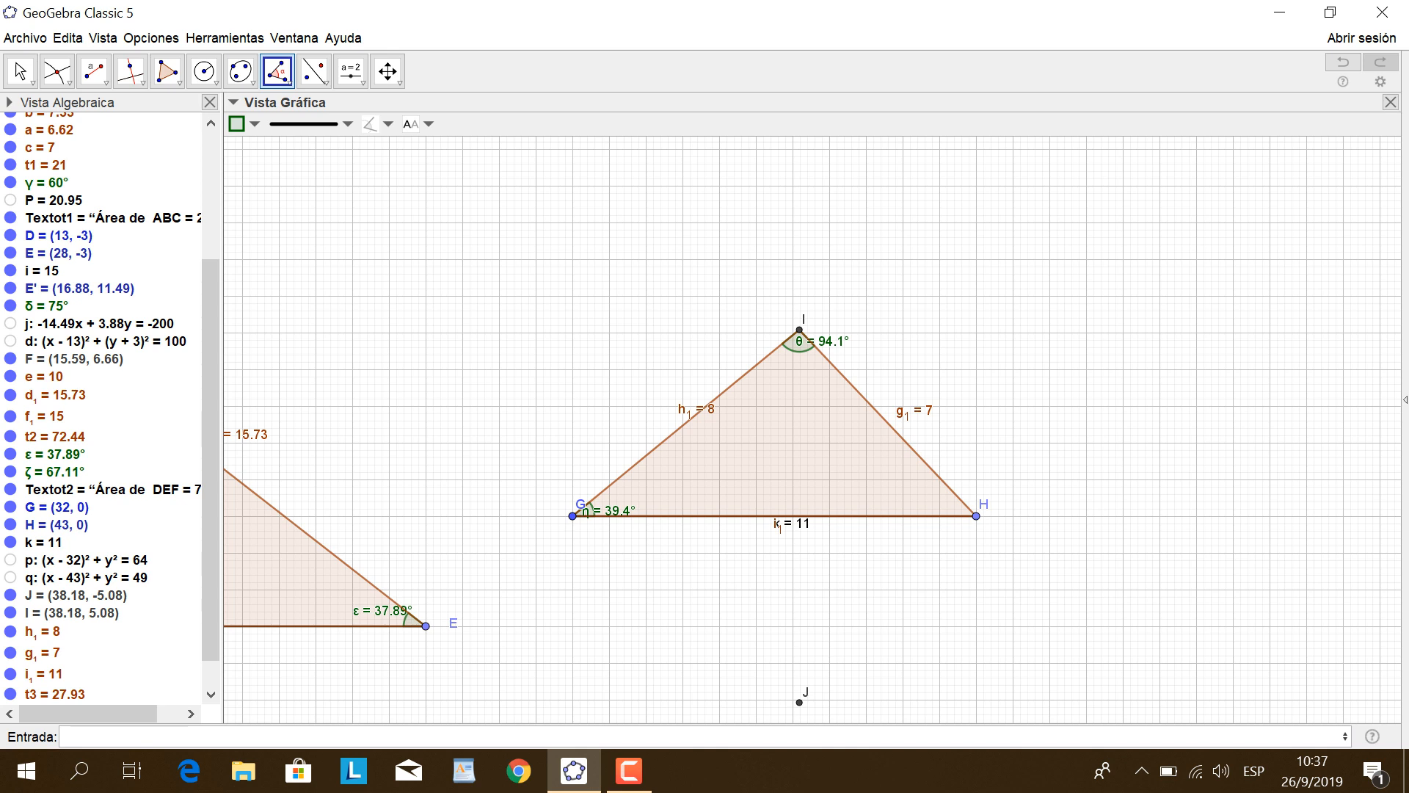
{"action": "left_click", "coordinate": [799, 330]}
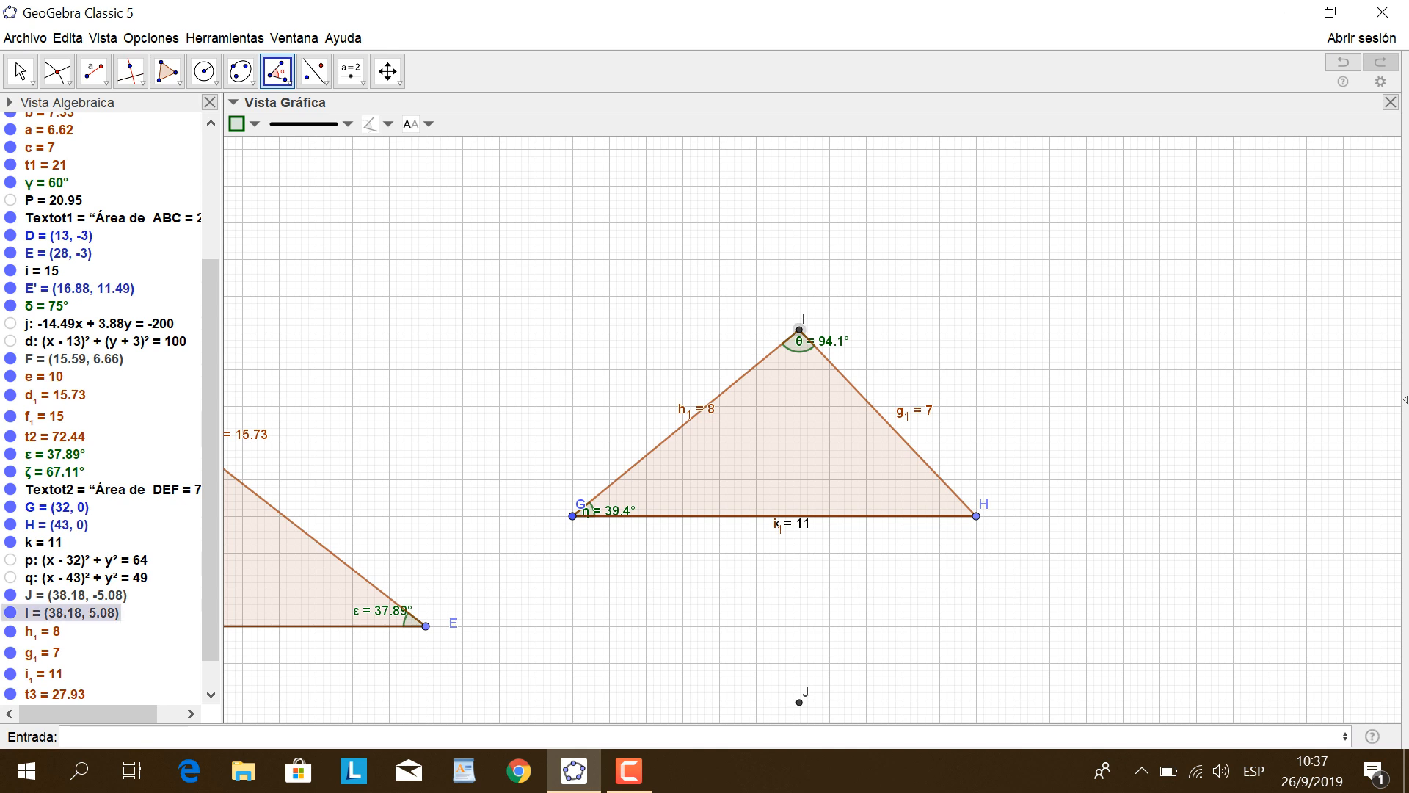
{"action": "left_click", "coordinate": [976, 516]}
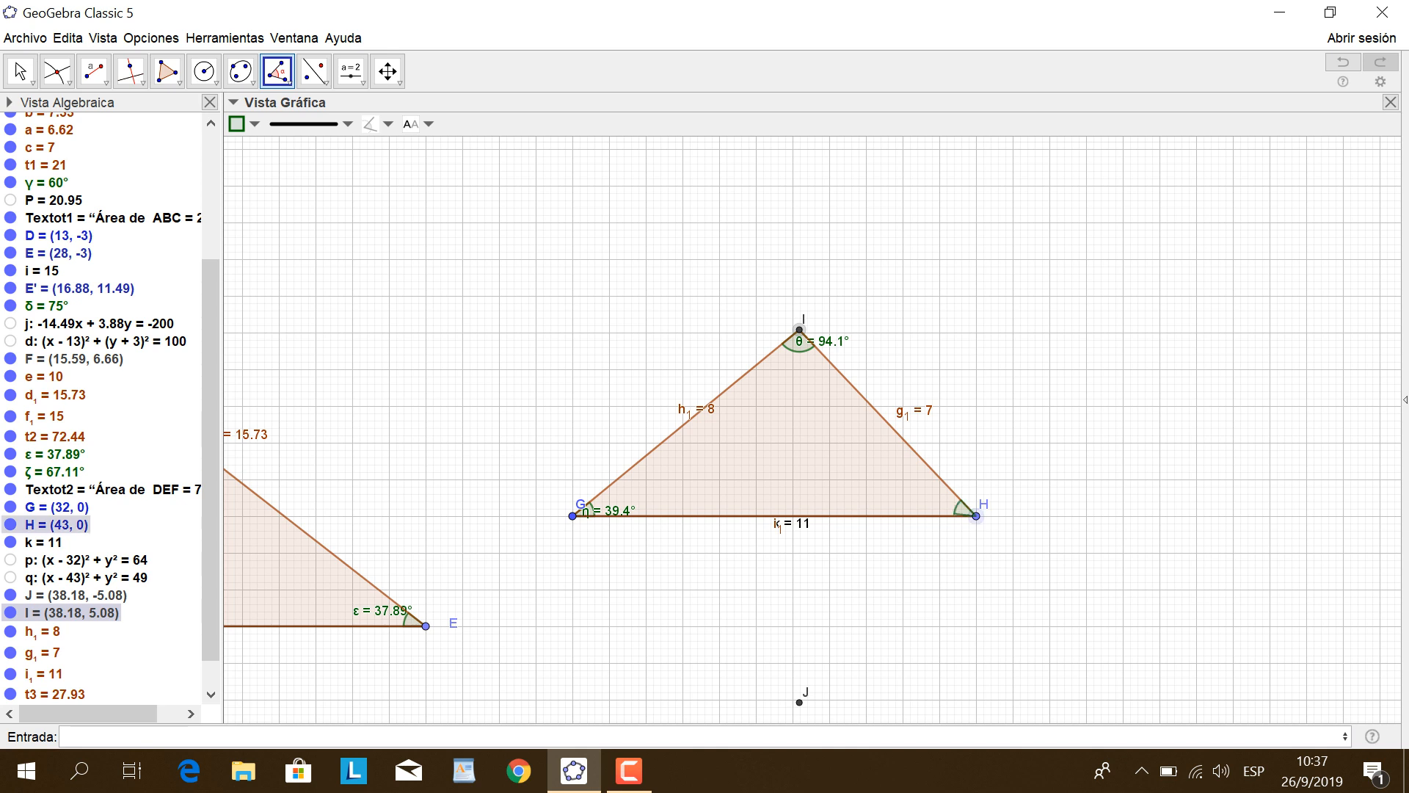
{"action": "left_click", "coordinate": [572, 516]}
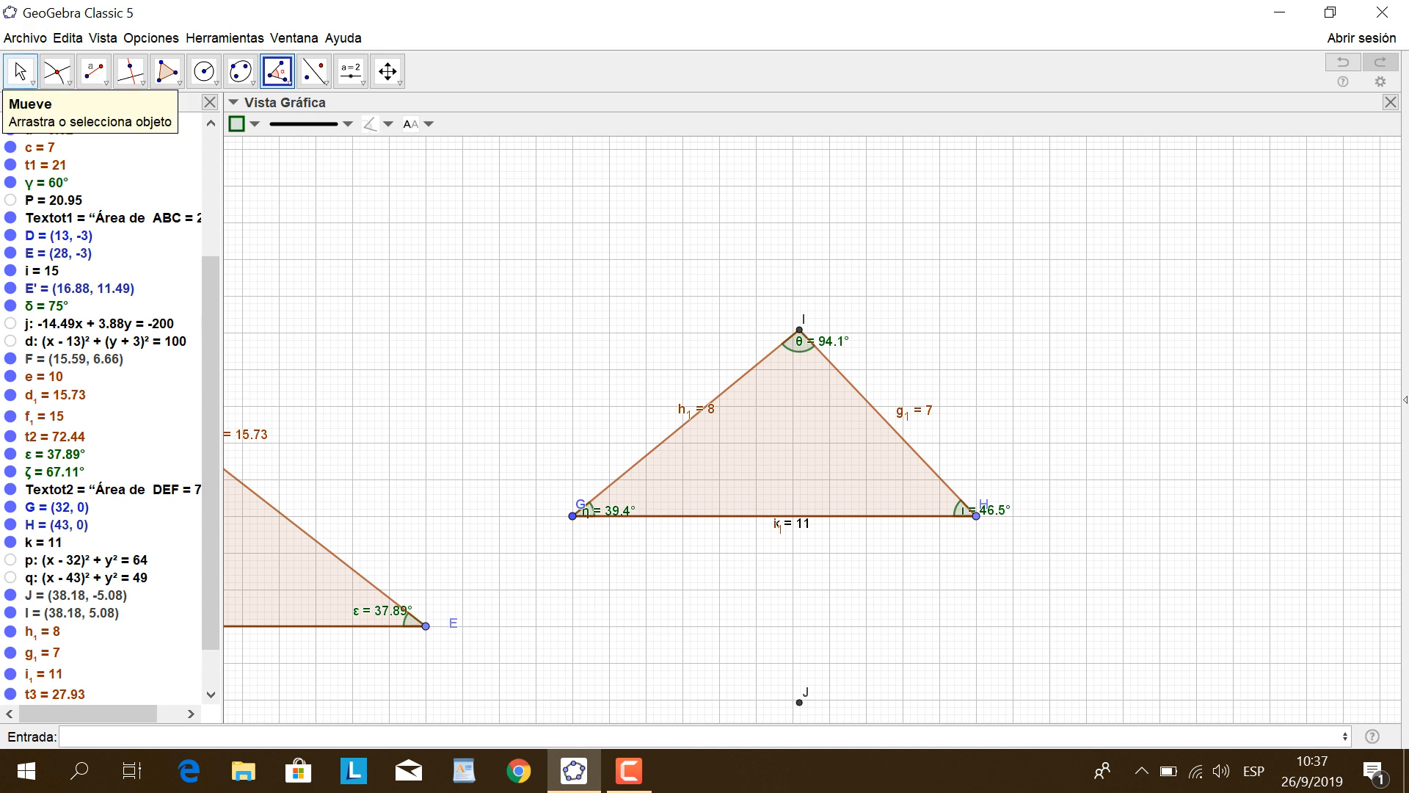
Reposition the angle labels at H, G and I inside triangle GHI, clear of the vertices and angle arcs.
{"action": "left_click", "coordinate": [32, 82]}
{"action": "key", "text": "Escape"}
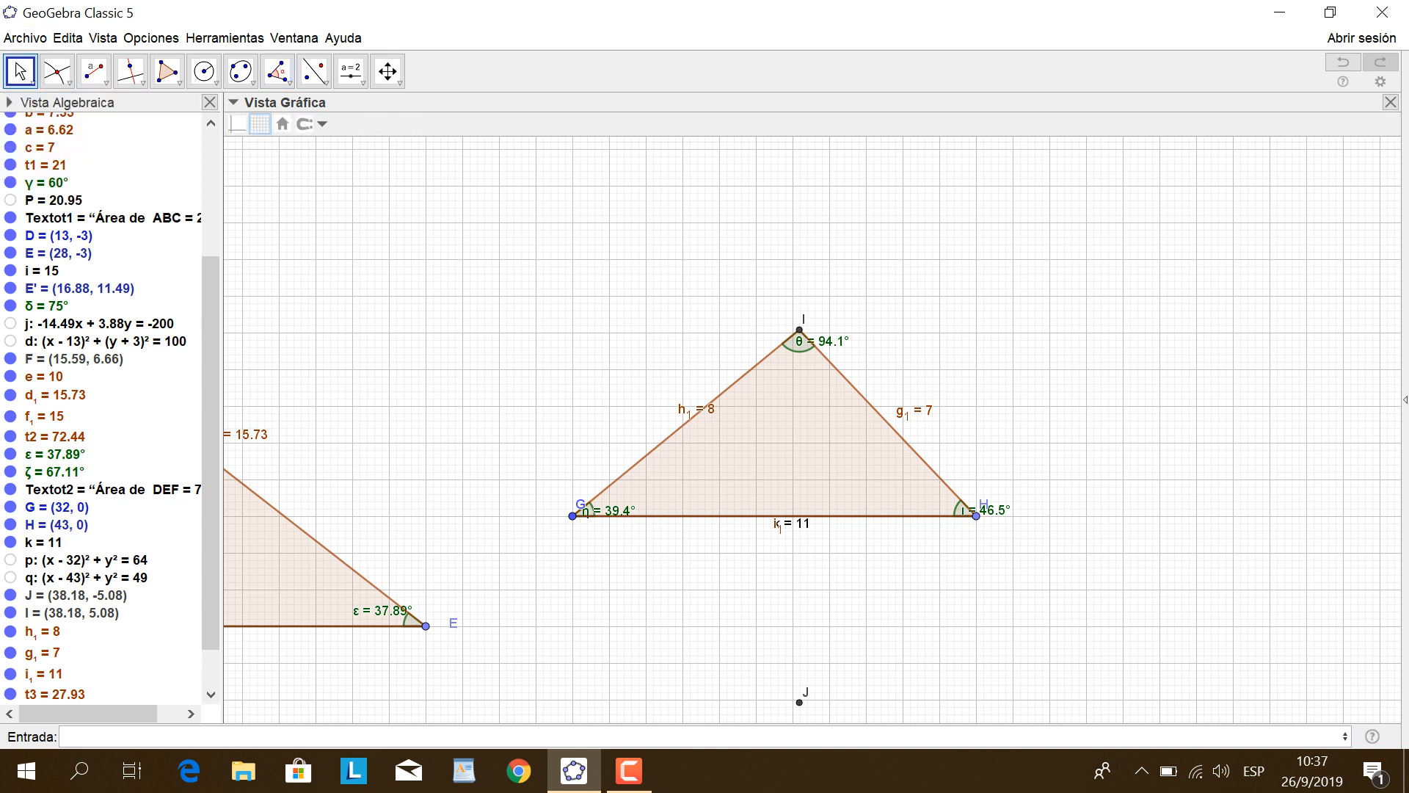
{"action": "left_click_drag", "start_coordinate": [991, 510], "coordinate": [928, 505]}
{"action": "left_click_drag", "start_coordinate": [609, 510], "coordinate": [659, 496]}
{"action": "left_click_drag", "start_coordinate": [822, 341], "coordinate": [798, 376]}
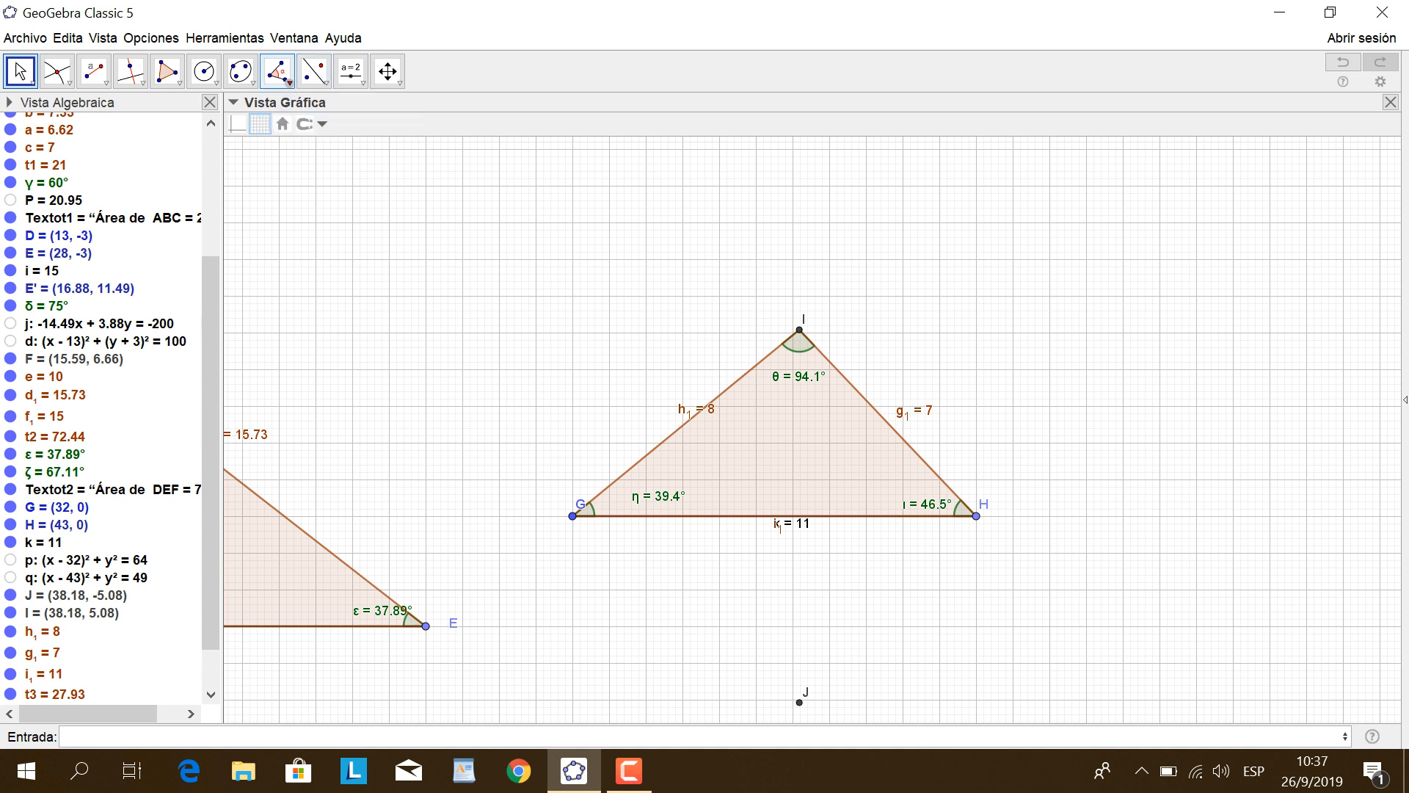
Show the area of triangle GHI with the Area tool and move its text to the middle of the triangle.
{"action": "left_click", "coordinate": [289, 82]}
{"action": "left_click", "coordinate": [316, 210]}
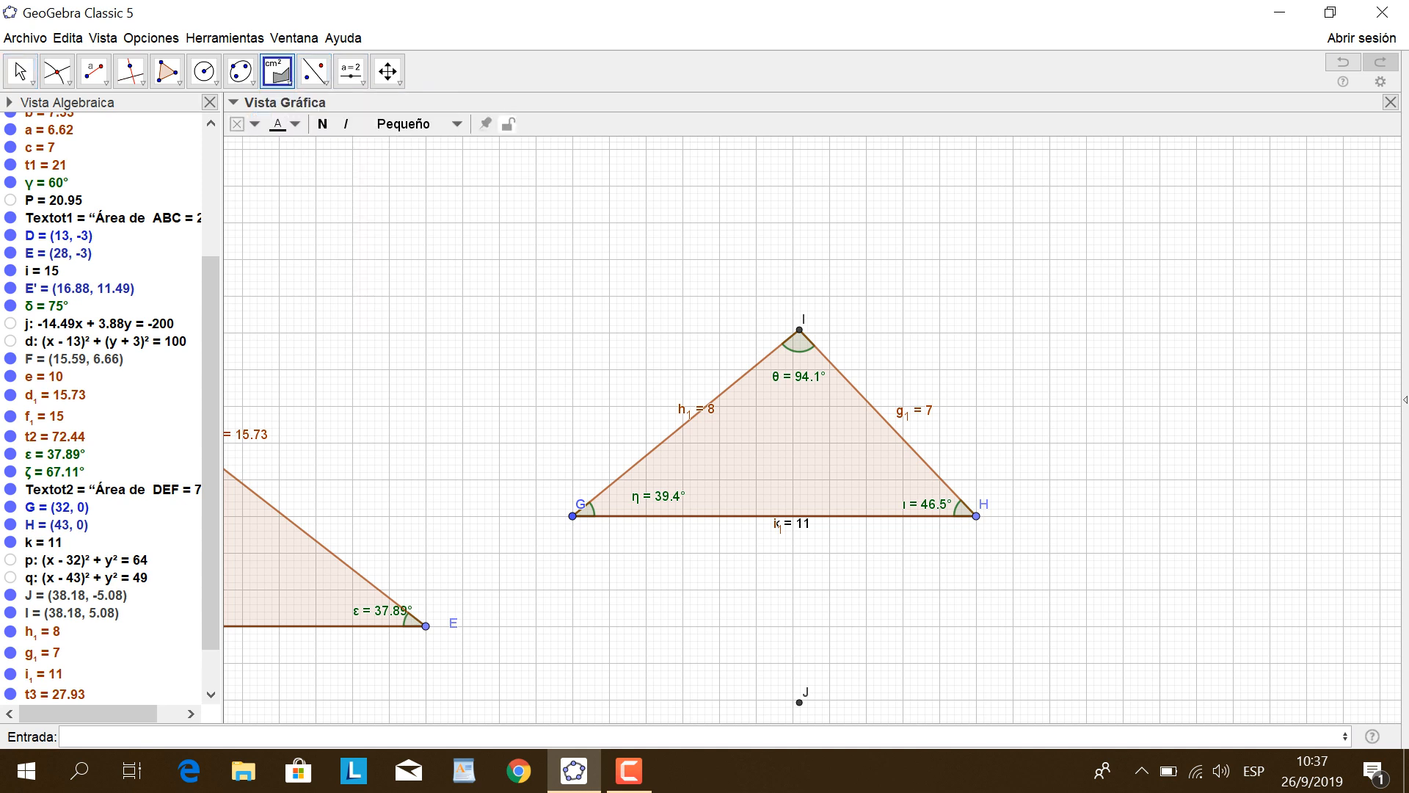
{"action": "left_click", "coordinate": [786, 443]}
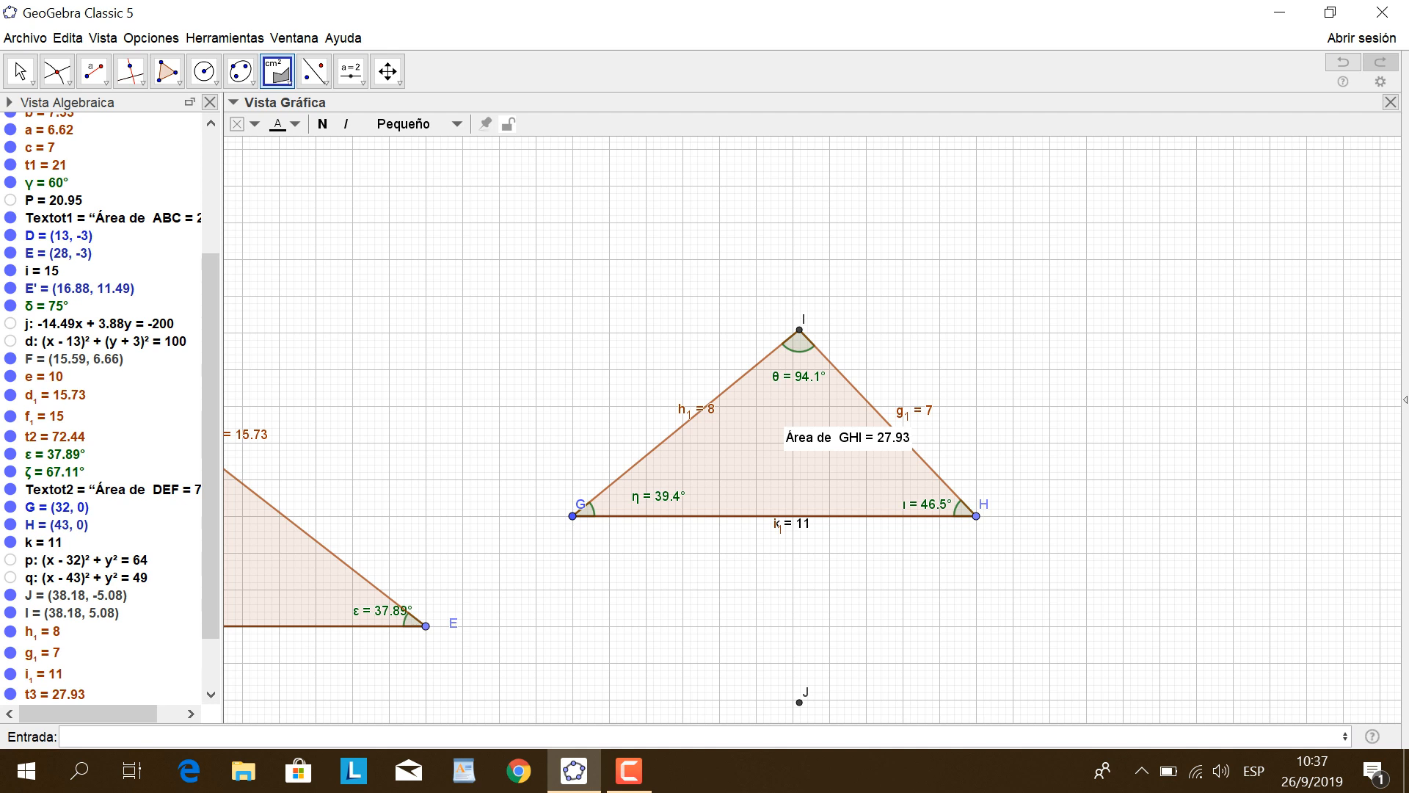
{"action": "left_click", "coordinate": [20, 72]}
{"action": "left_click", "coordinate": [32, 82]}
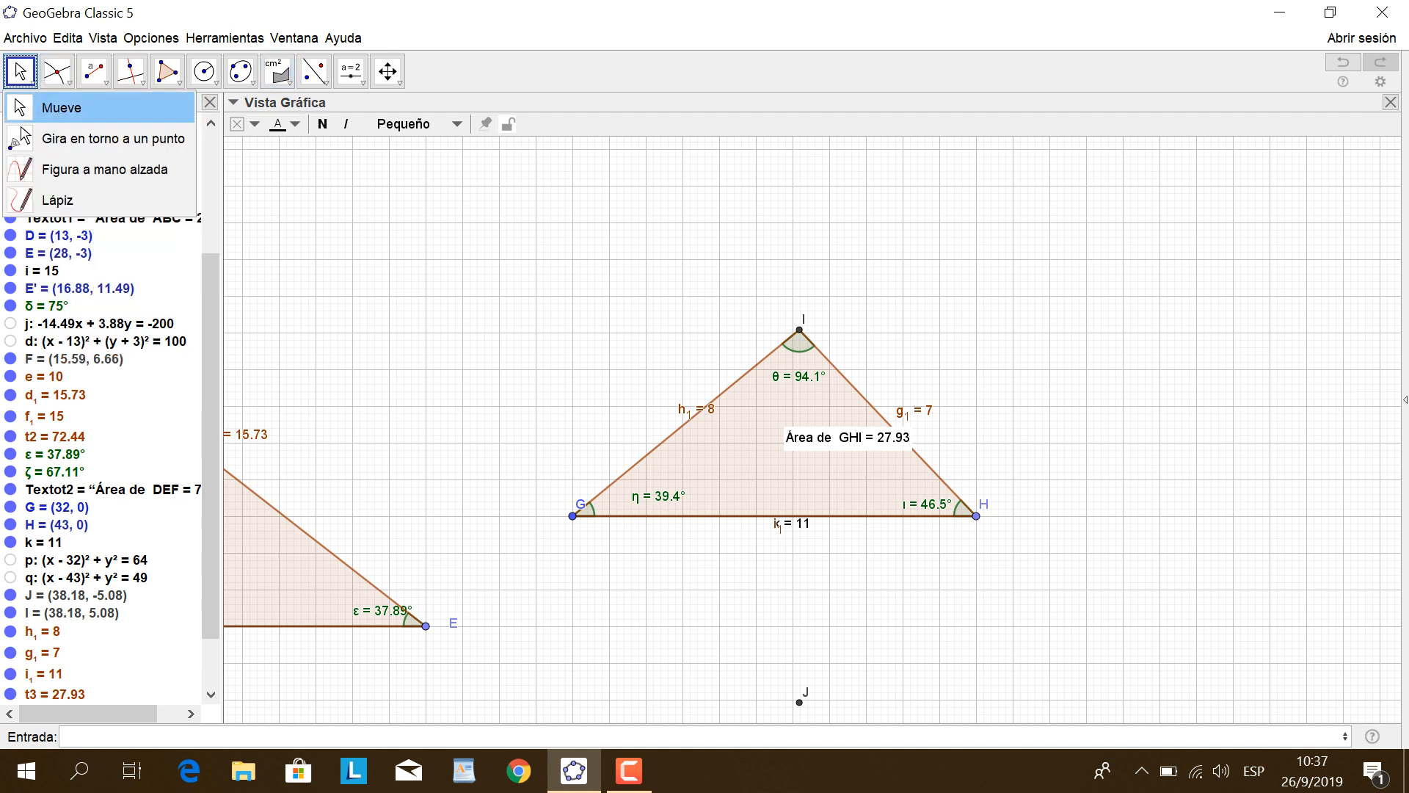
{"action": "left_click", "coordinate": [88, 107]}
{"action": "left_click_drag", "start_coordinate": [848, 438], "coordinate": [790, 428]}
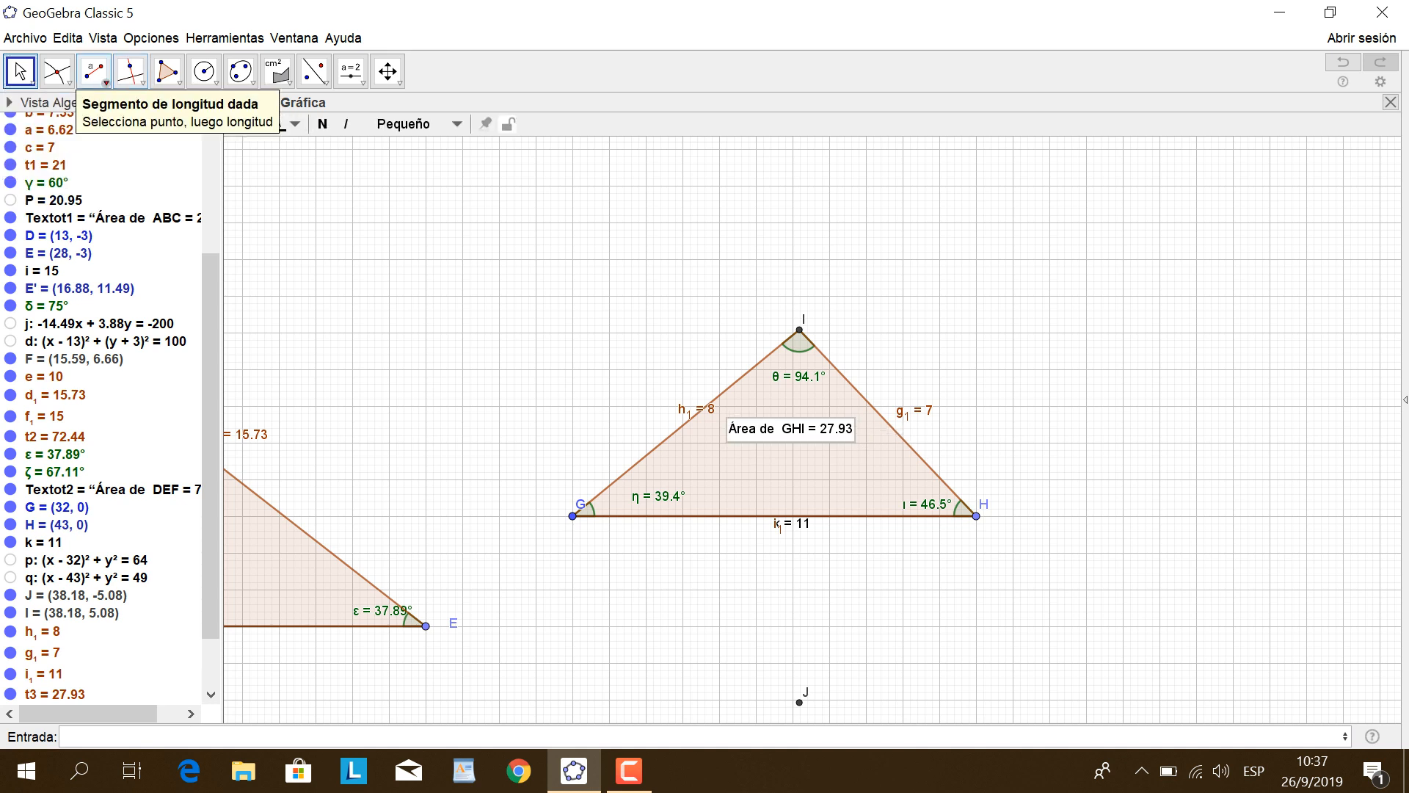
Save the construction as TRINAGULOS_OBLICUANGULOS in the SEMANA 2 folder of GEOGEBRA SEPT 2019 under Documentos.
{"action": "left_click", "coordinate": [25, 37]}
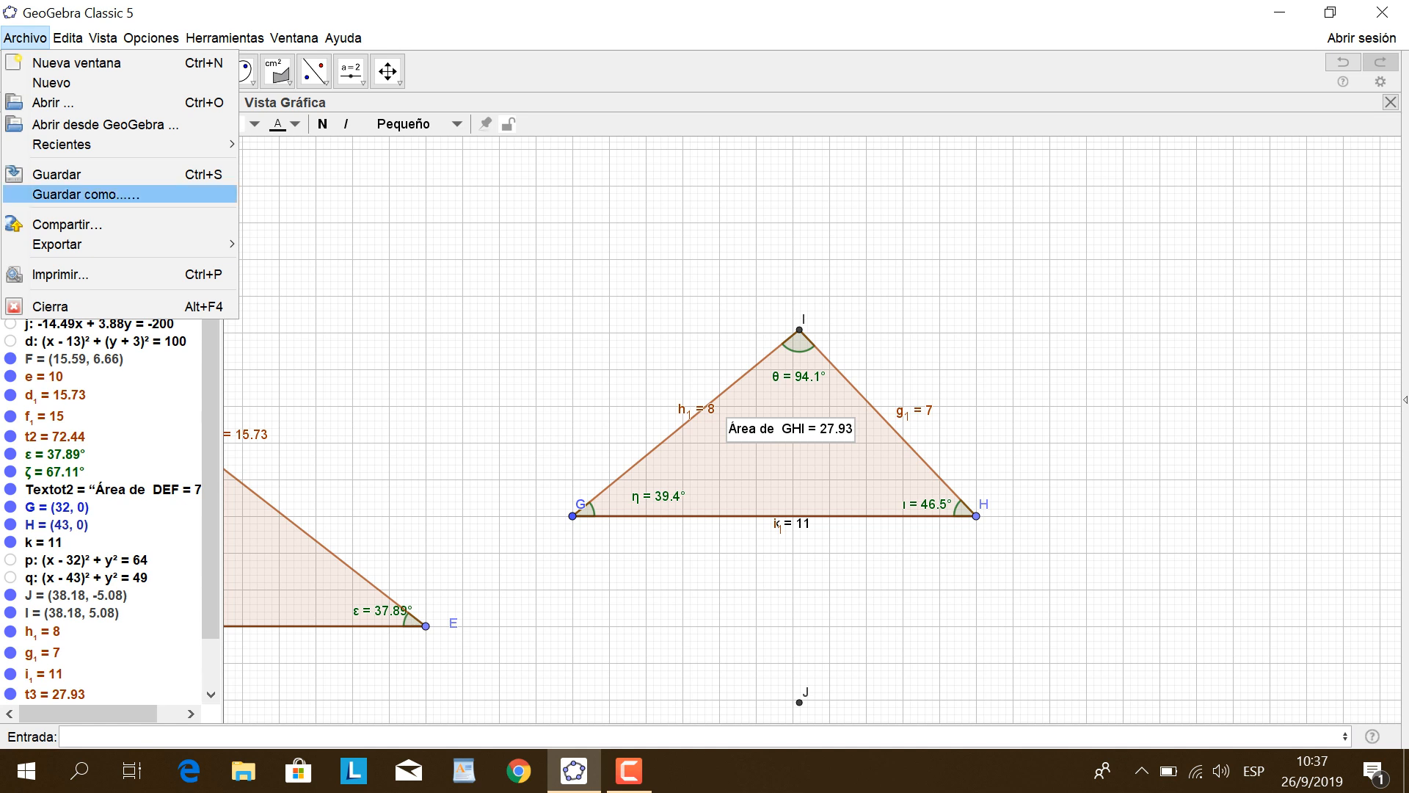
{"action": "left_click", "coordinate": [86, 194]}
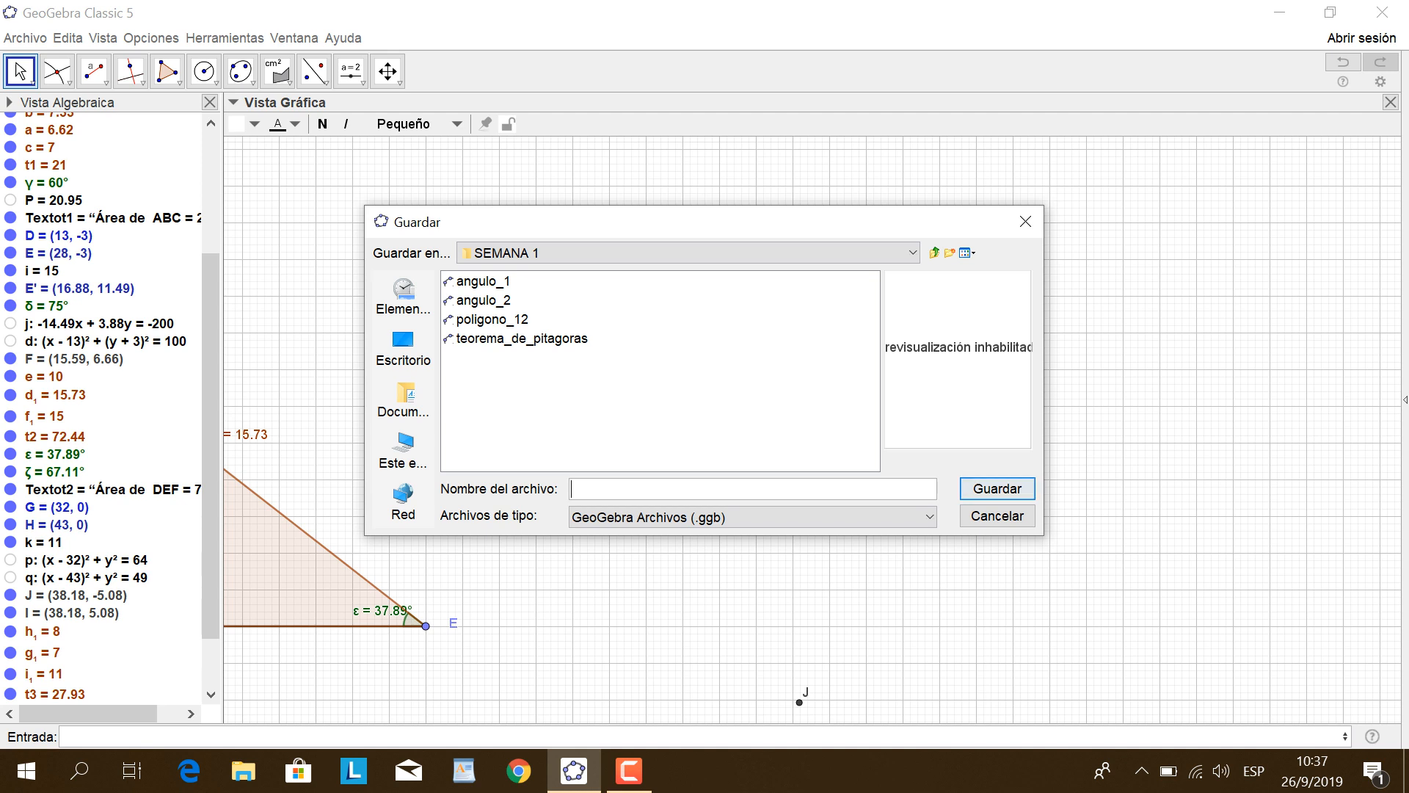
{"action": "left_click", "coordinate": [403, 400]}
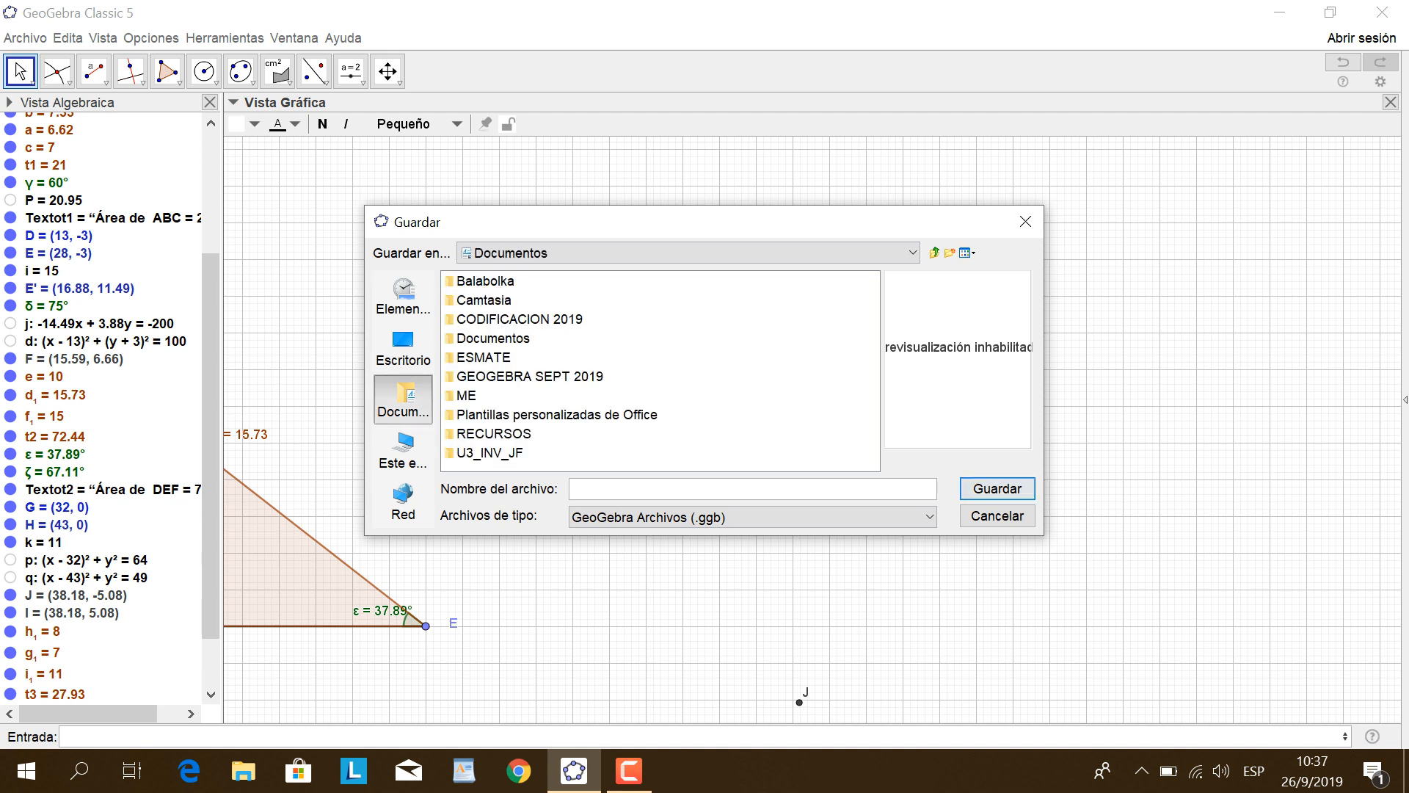
{"action": "double_click", "coordinate": [529, 377]}
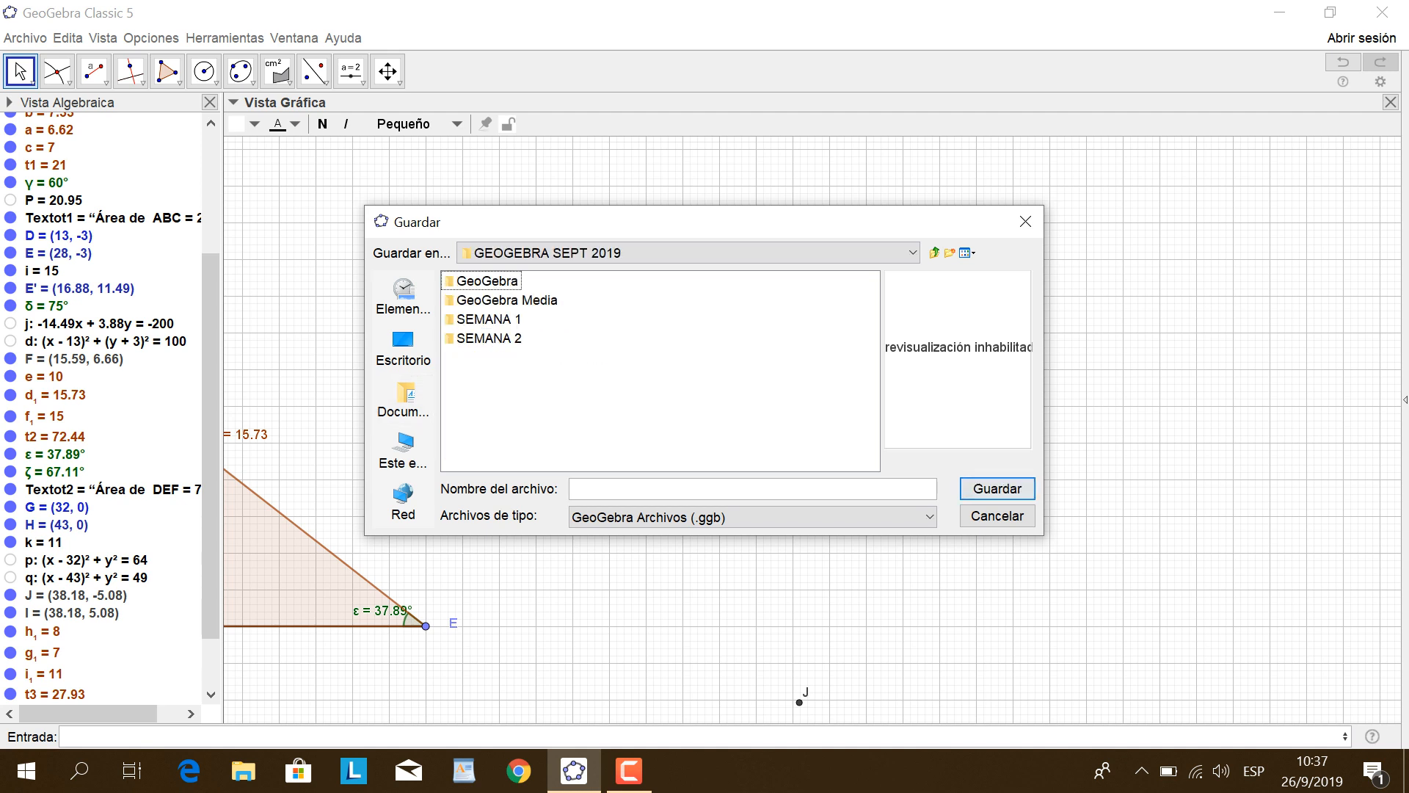
{"action": "double_click", "coordinate": [489, 338]}
{"action": "left_click", "coordinate": [631, 489]}
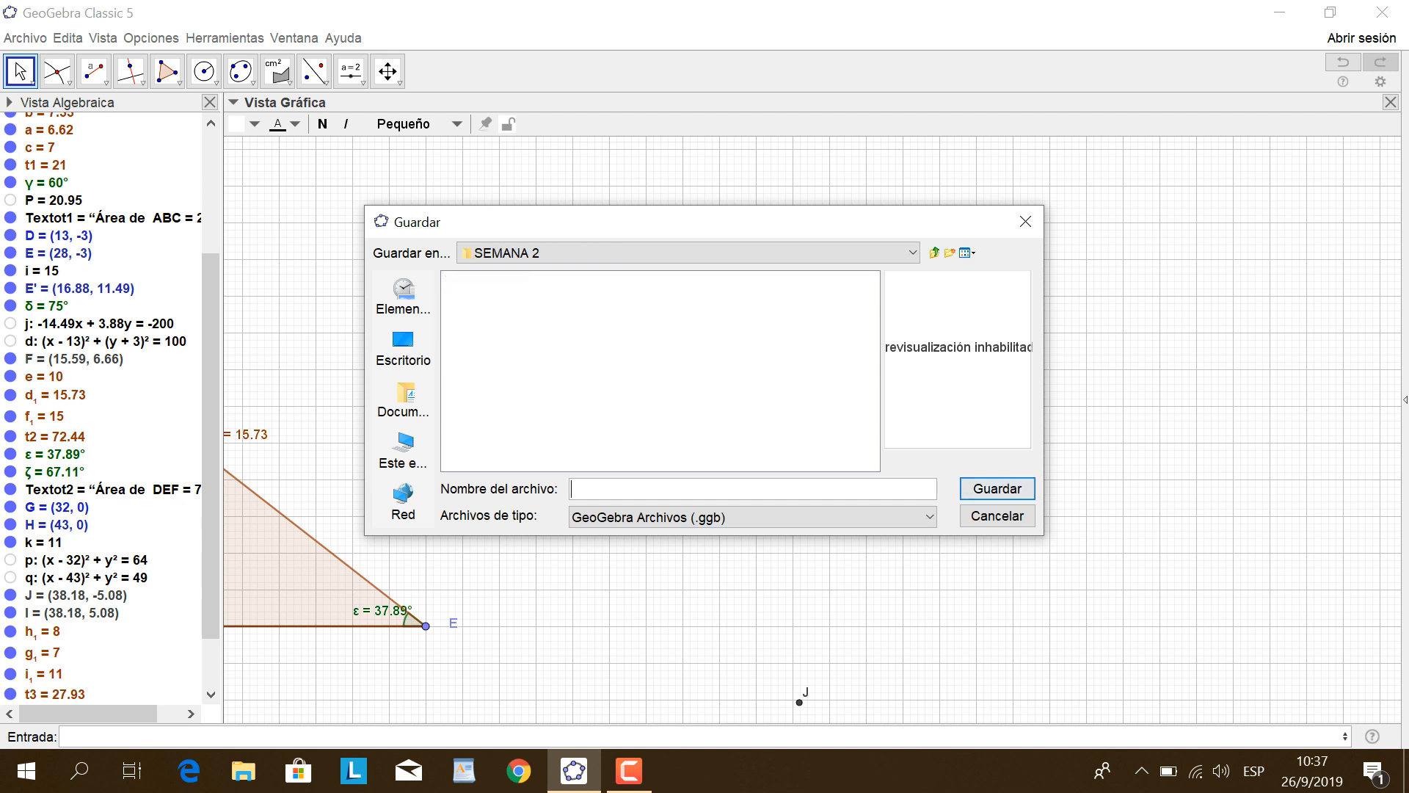
{"action": "type", "text": "TRINAGULOS_OB"}
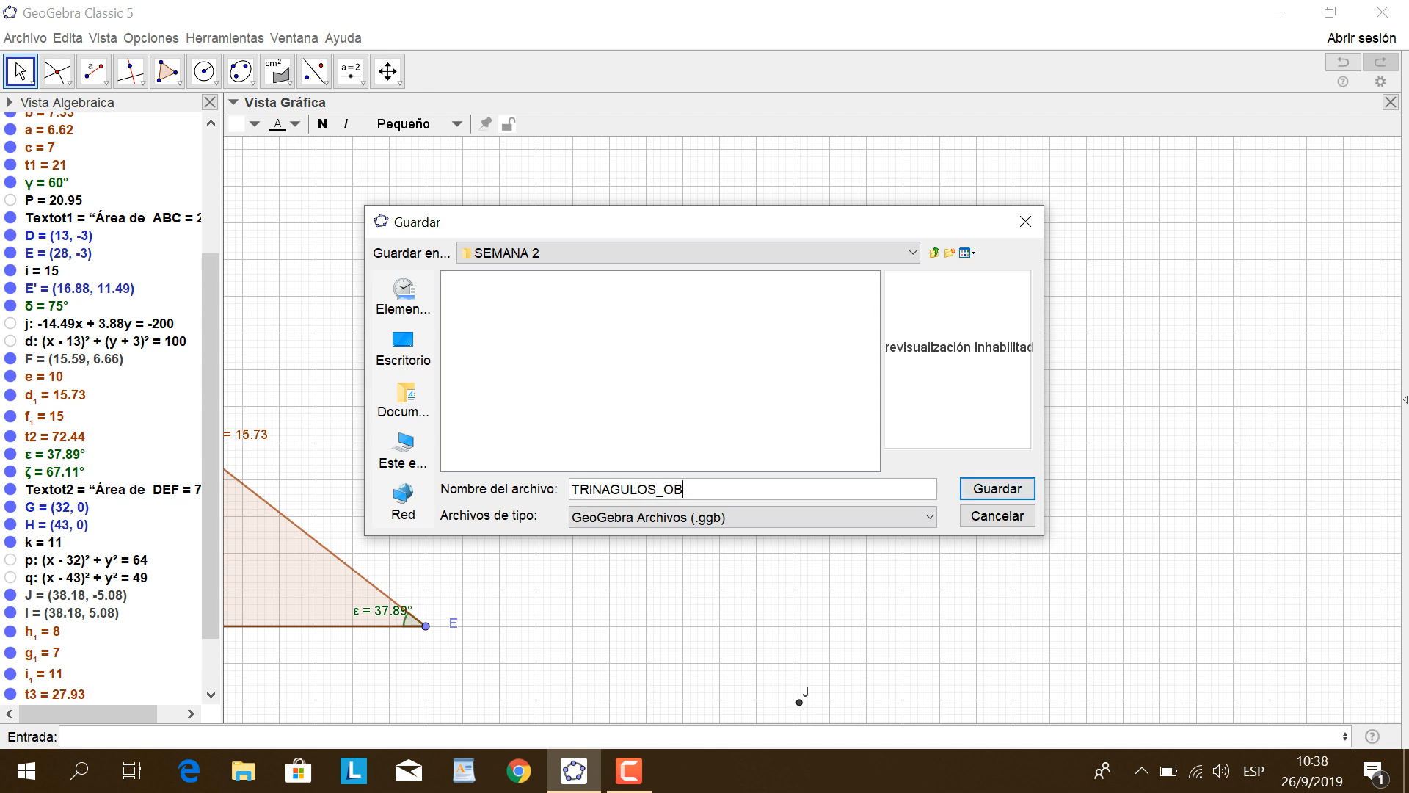
{"action": "type", "text": "LICUANGULOS"}
{"action": "key", "text": "Return"}
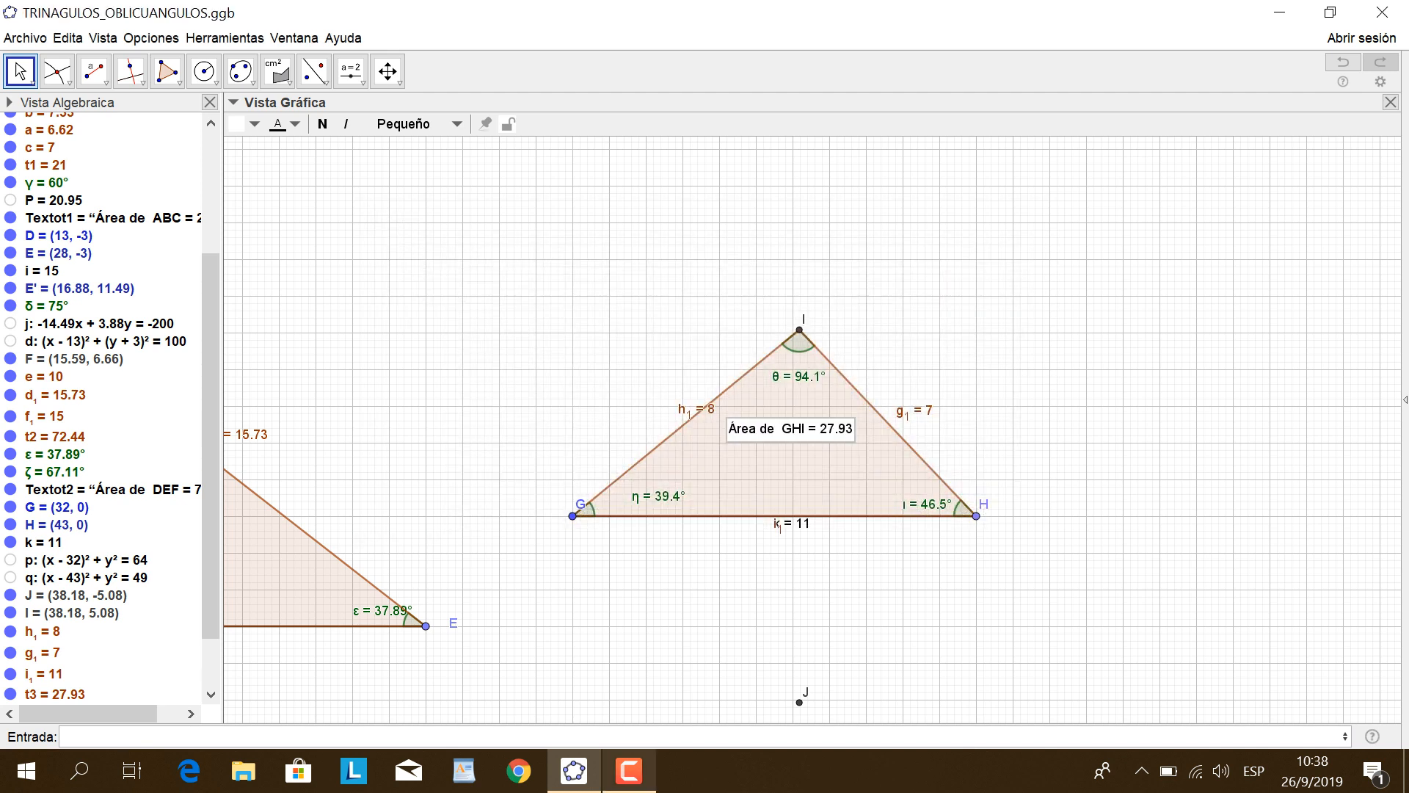
{"action": "left_click", "coordinate": [629, 771]}
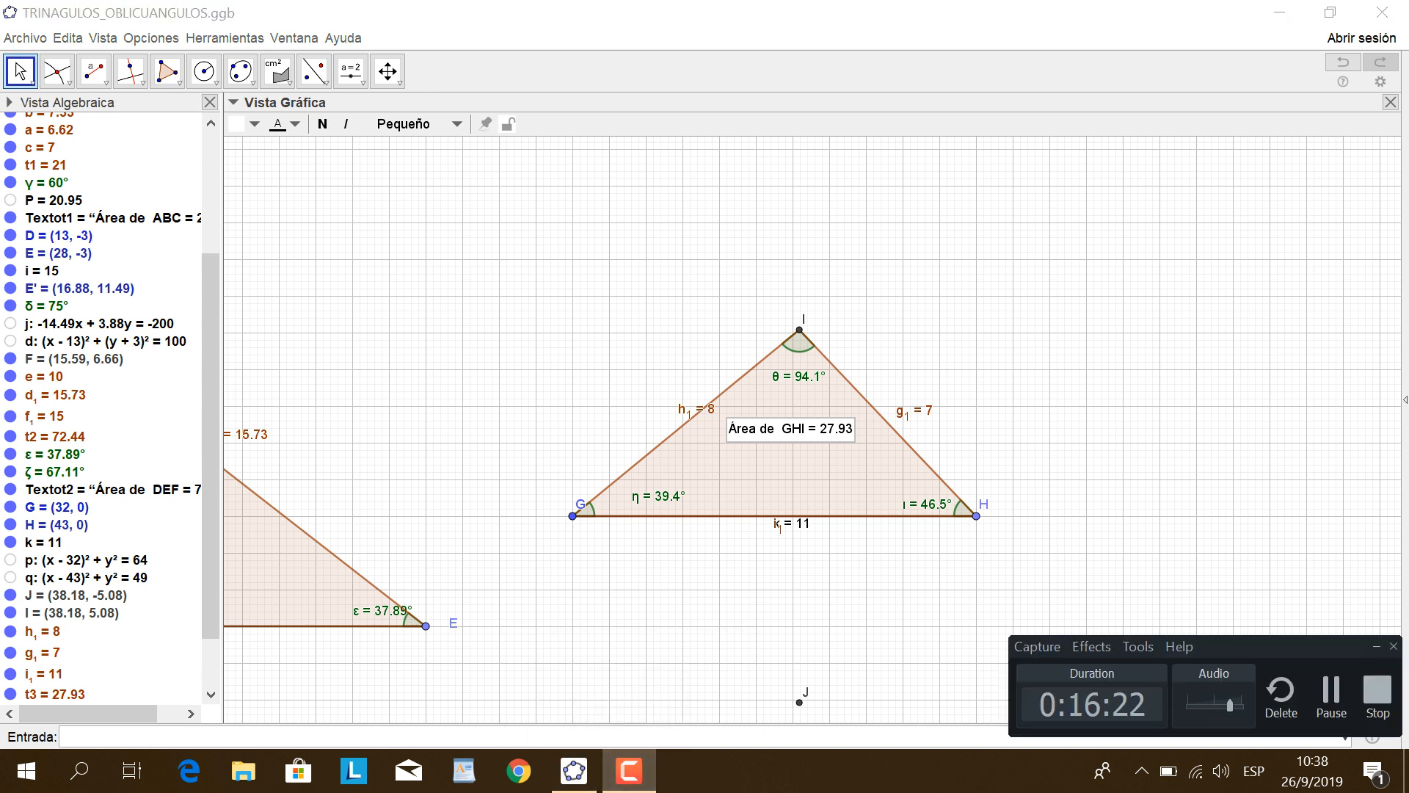